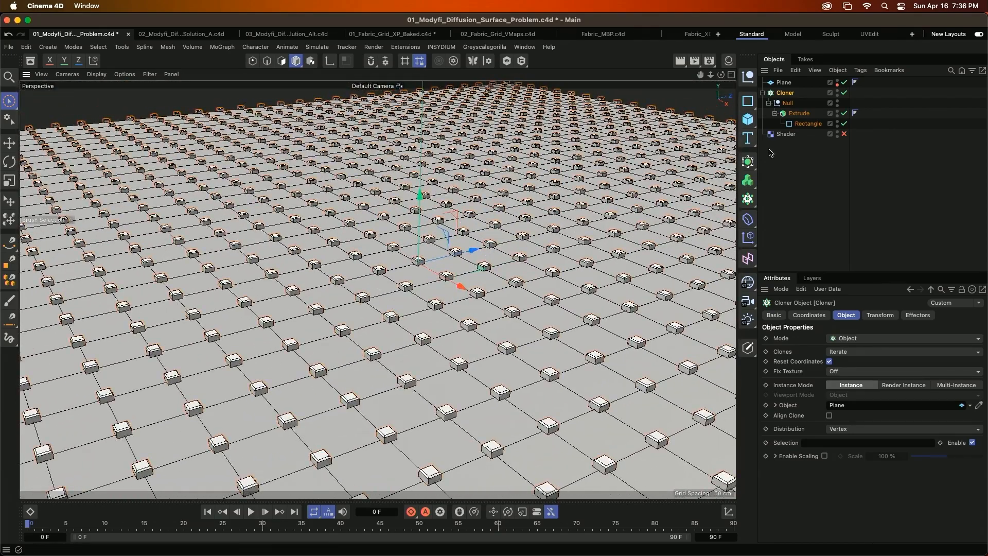
- Enable the Shader effector to show how it stretches the cloned caps in the problem scene
left_click(786, 134)
left_click(844, 134)
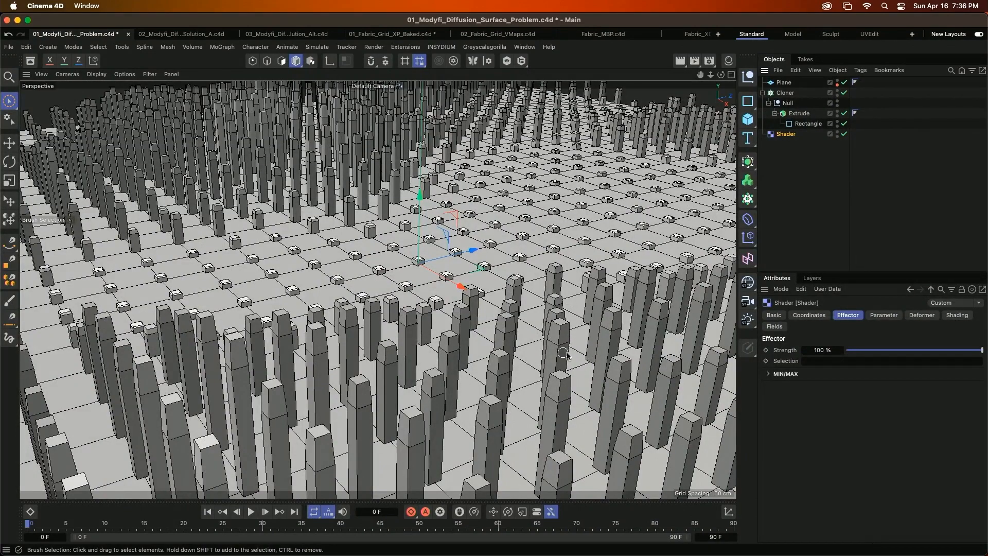
scroll(561, 336, "up", 10)
scroll(561, 335, "down", 5)
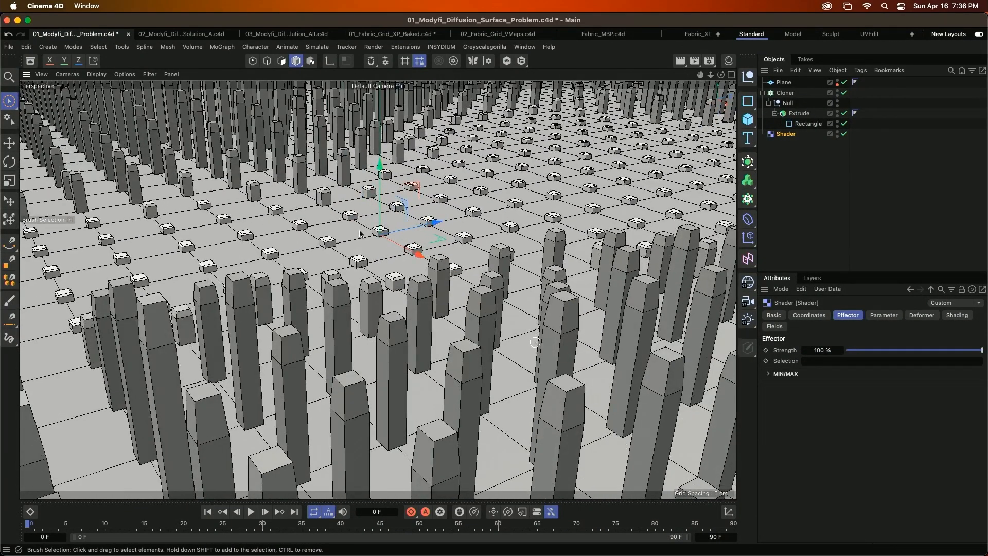
- In 02_Modyfi_Diffusion_Surface_Solution_A.c4d, enable the Cloner.Splines, Connect and Spline Mask objects that distribute the n-Side line over the Plane
left_click(201, 37)
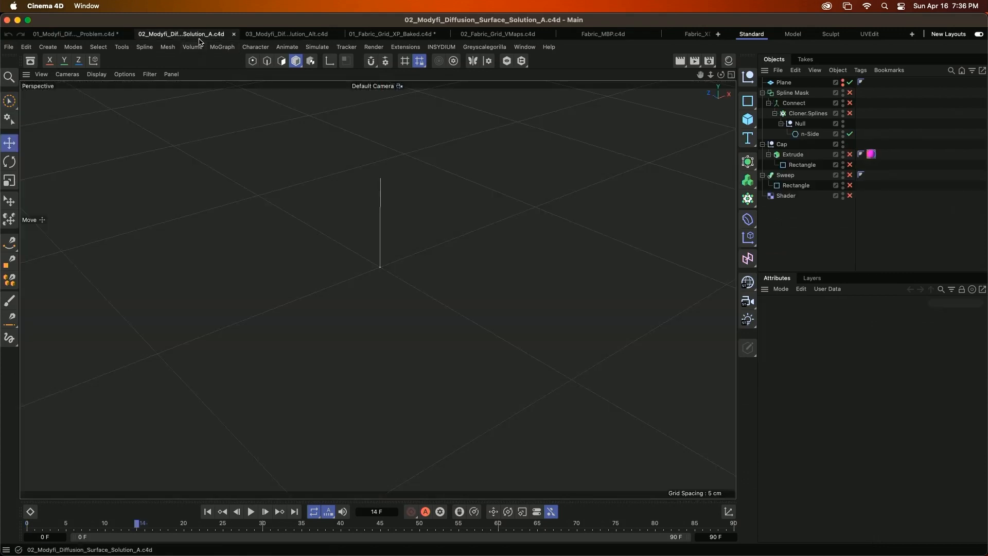
left_click(809, 135)
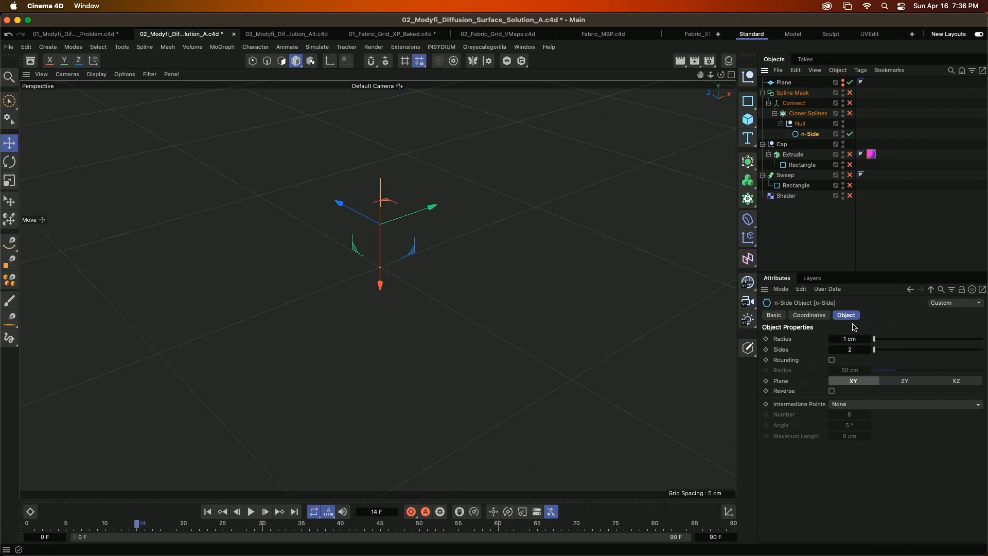
left_click(825, 115)
left_click(850, 114)
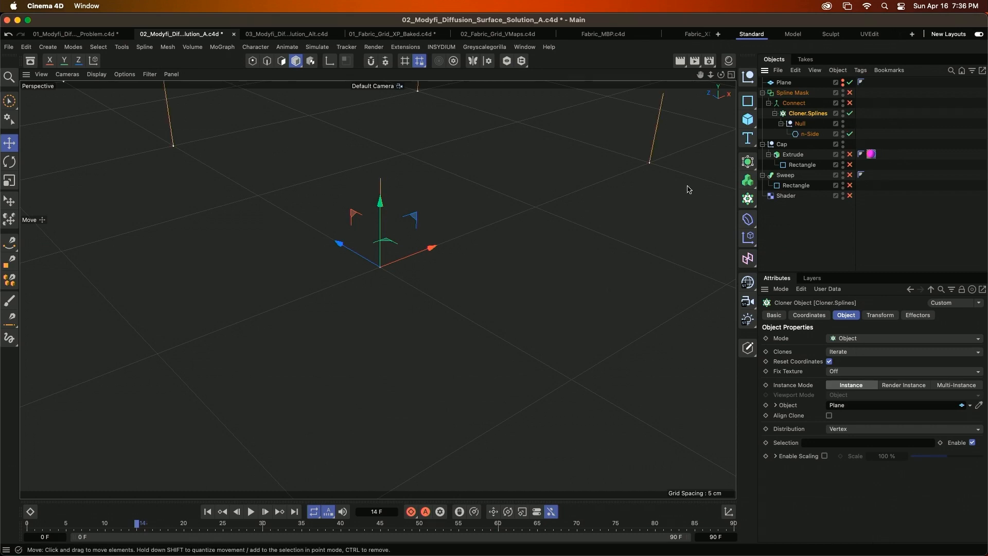
scroll(559, 251, "down", 10)
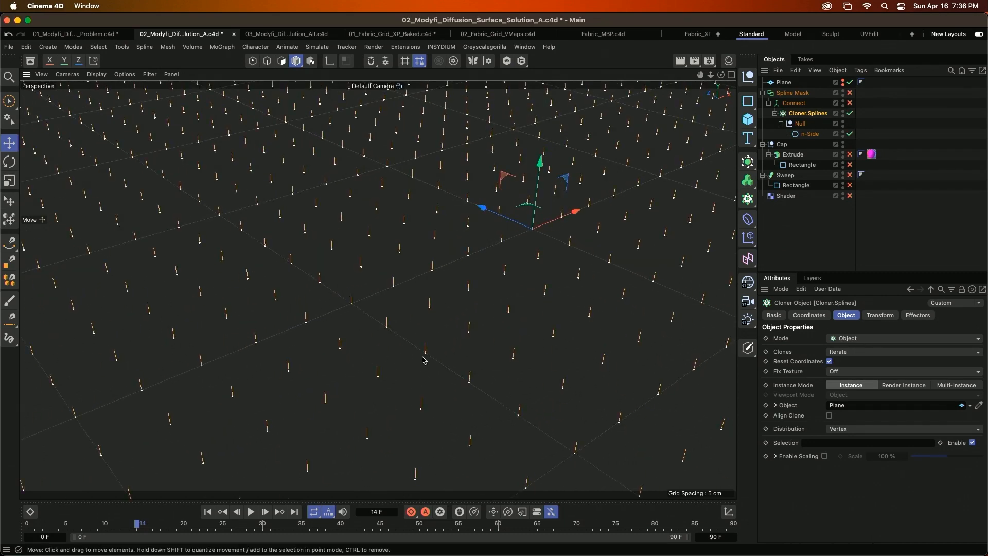
left_click_drag(850, 93, 850, 103)
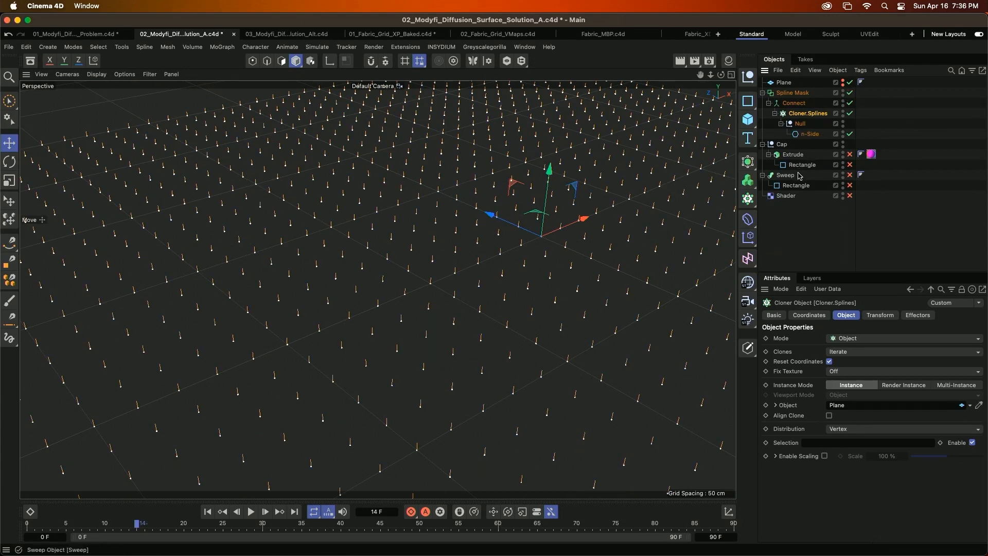
- Enable the Extrude and its Rectangle inside the Cap null
left_click(850, 165)
left_click(851, 155)
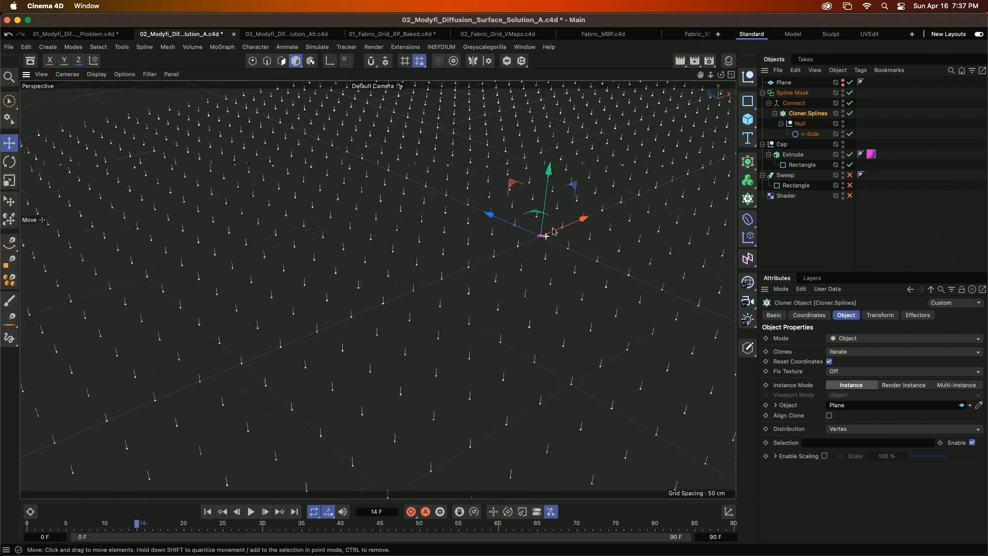
scroll(554, 231, "up", 5)
- Wrap the Cap null in a new Cloner set to Object mode with Render Instance as its instance mode
left_click(782, 145)
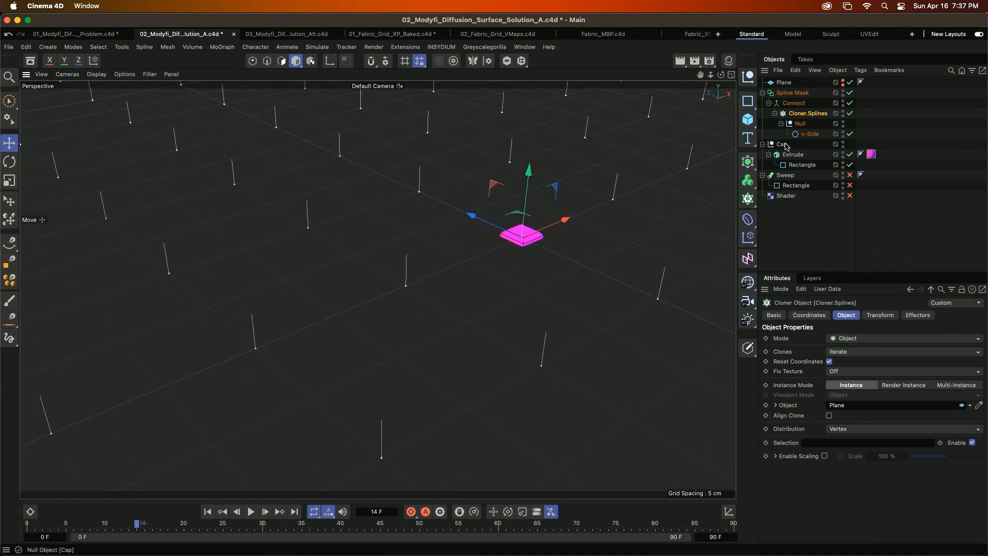
left_click(748, 181, "alt")
left_click(850, 339)
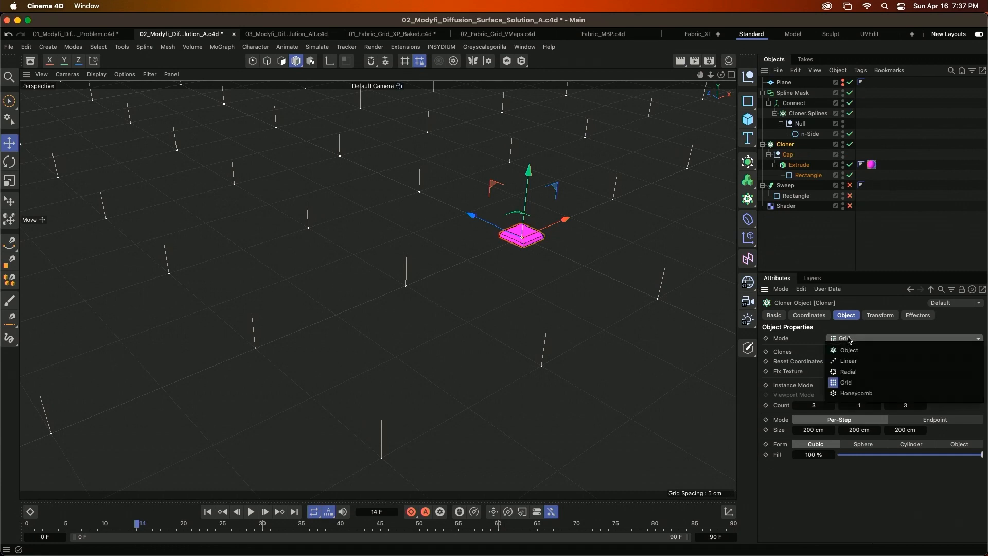
left_click(849, 350)
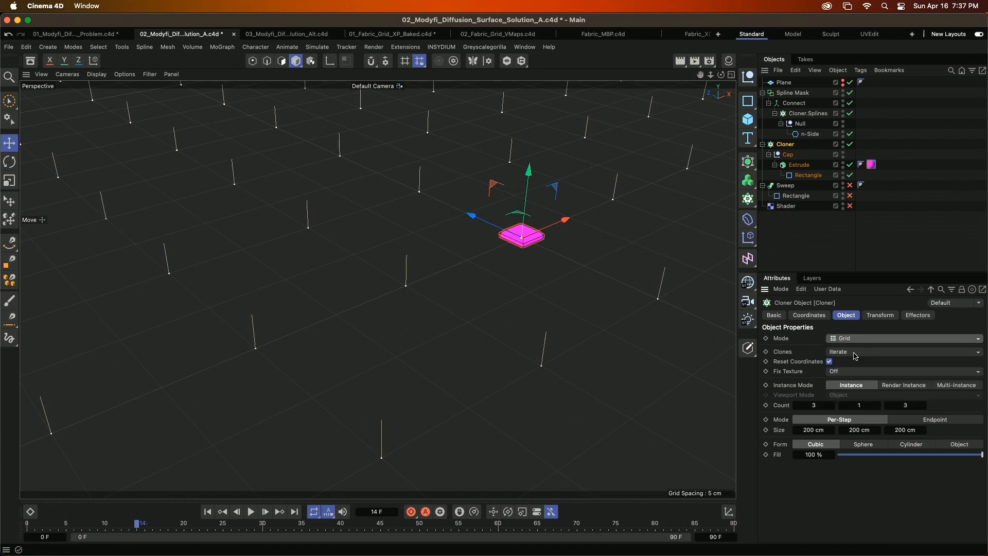
left_click(904, 385)
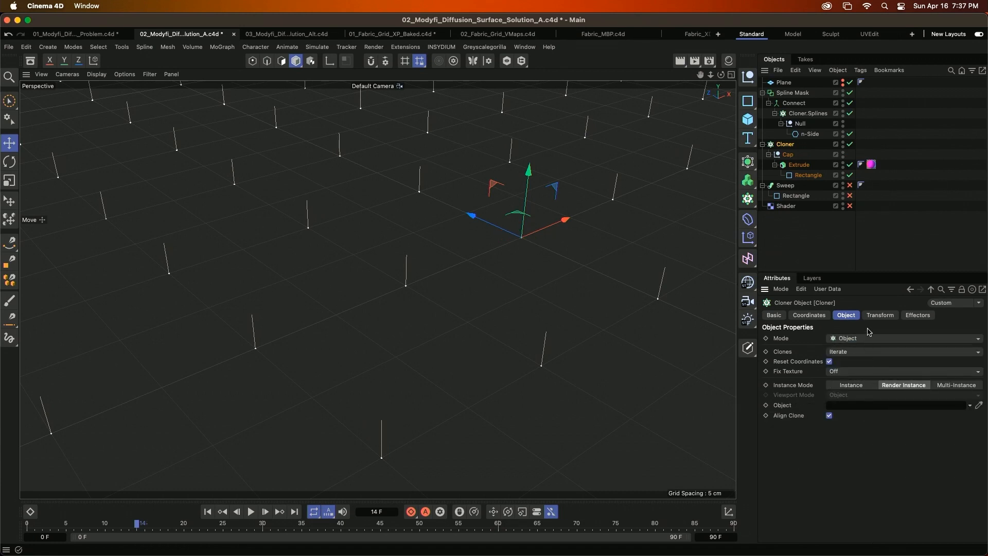
- Distribute the cap Cloner on the Connect object with a count of 1 and Align Clone turned off
left_click_drag(794, 103, 859, 405)
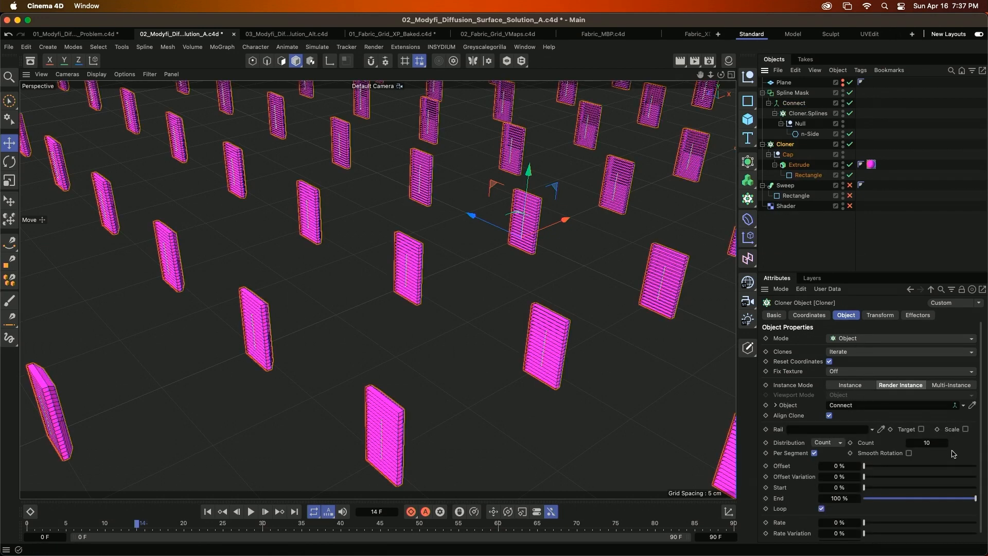
left_click(932, 443)
type("1")
key("Return")
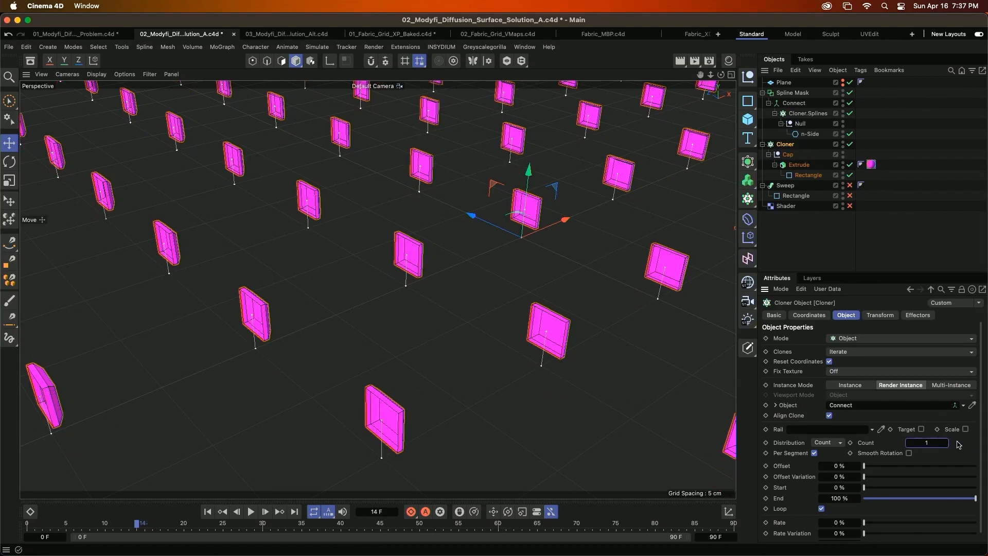
left_click(830, 416)
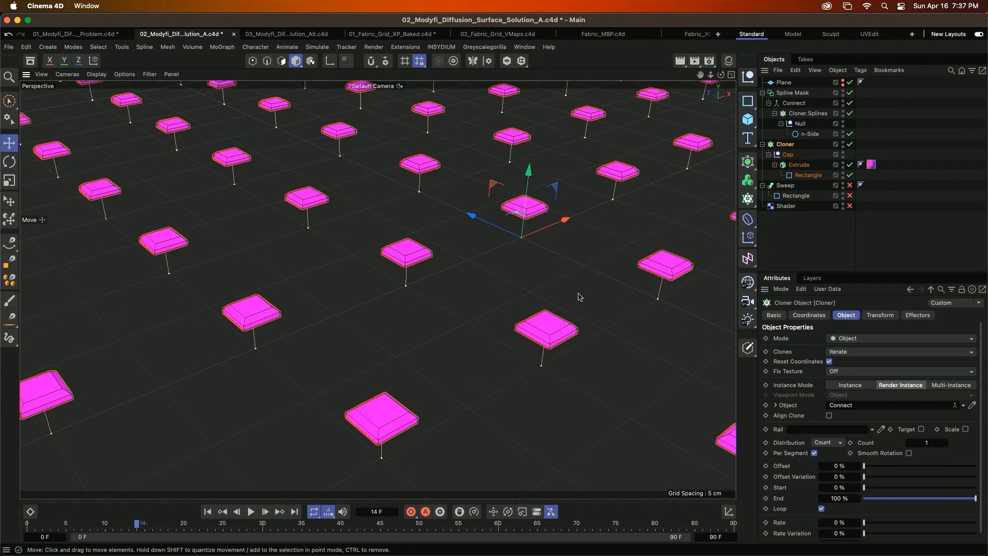
scroll(593, 286, "down", 5)
scroll(537, 283, "down", 2)
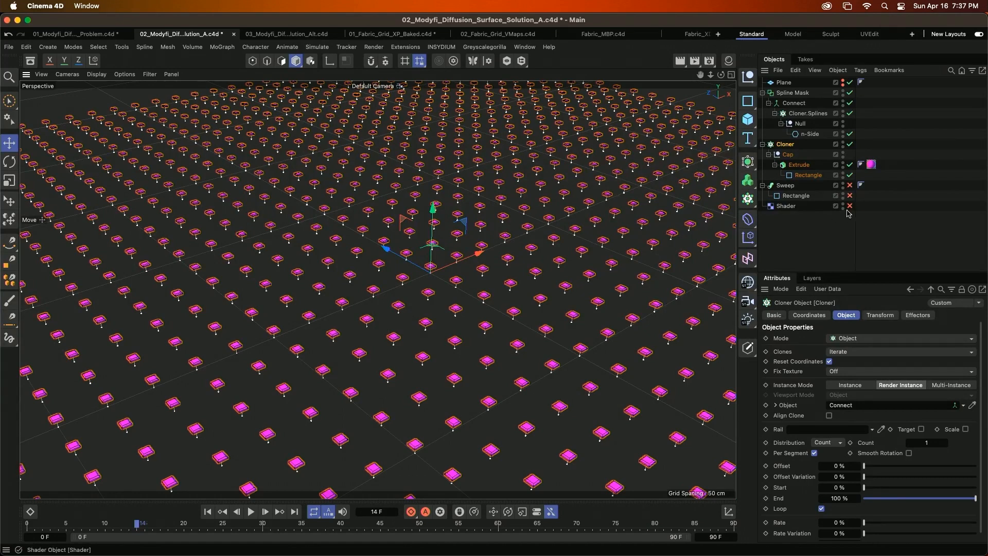
- Check the effectors assigned to Cloner.Splines and enable the Shader effector
left_click(807, 114)
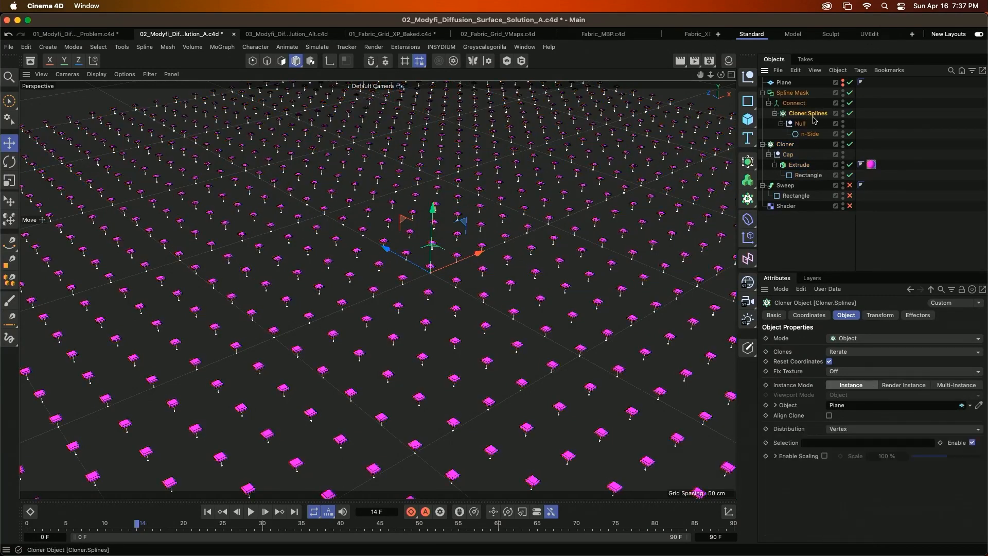
left_click(919, 315)
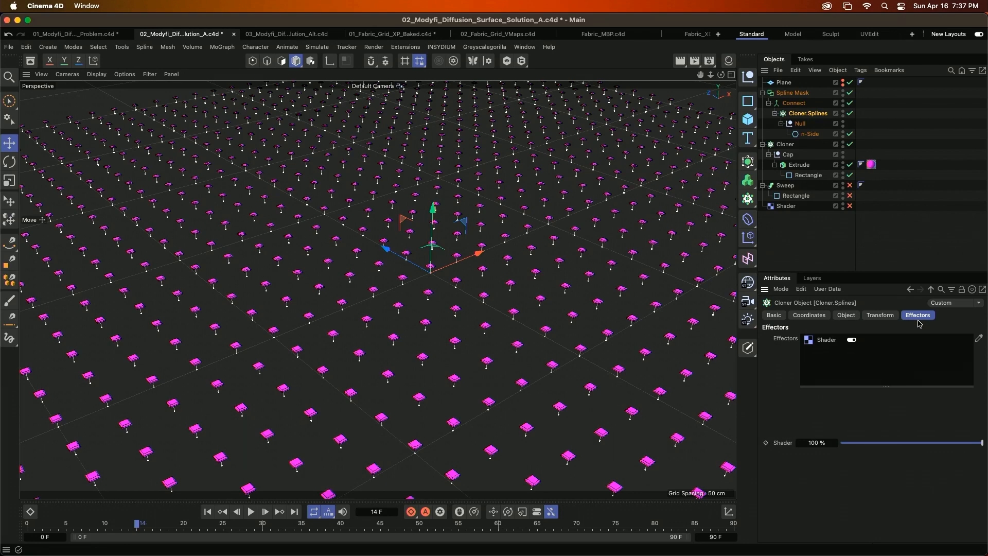
left_click(851, 206)
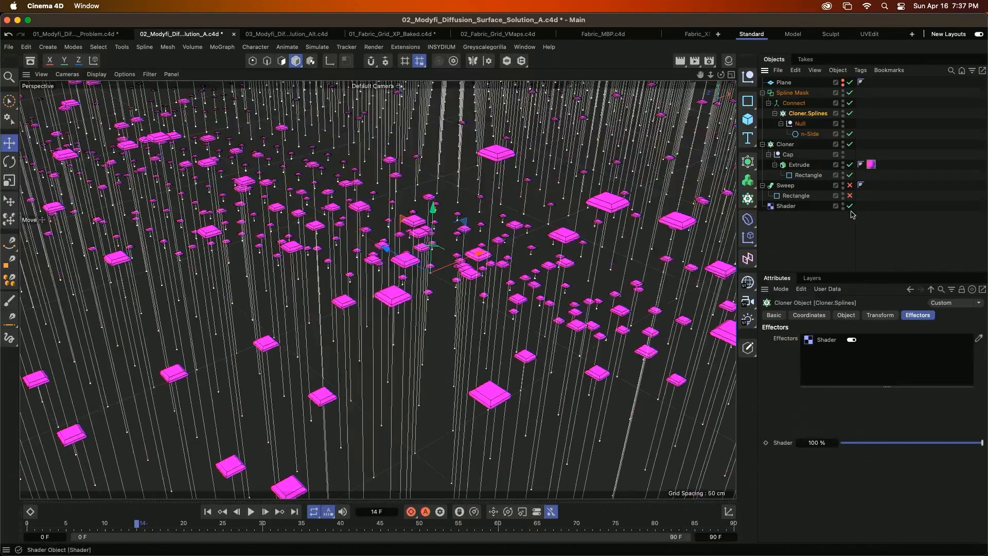
left_click_drag(629, 284, 587, 262, "alt")
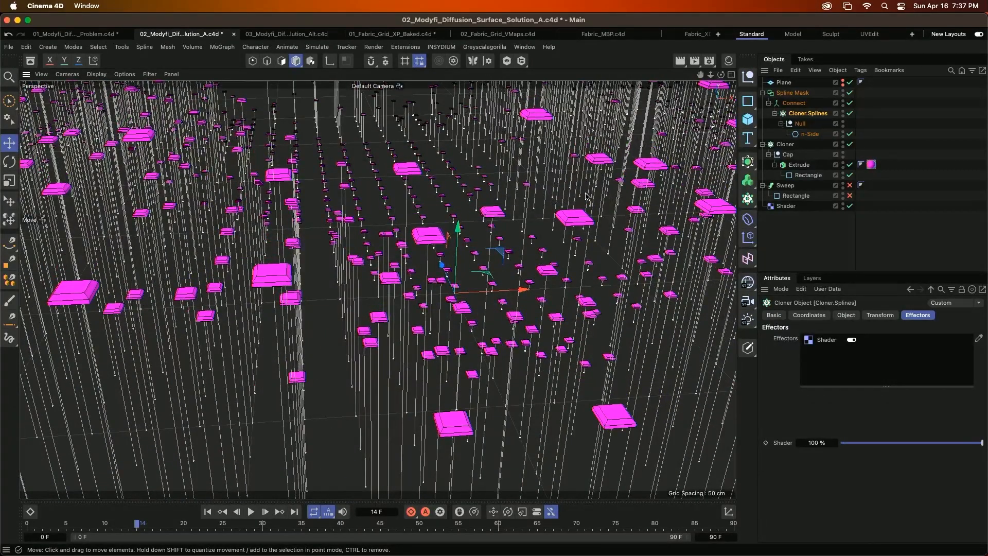
- Create an instance of the Connect object and nest it under the Sweep
left_click(803, 105)
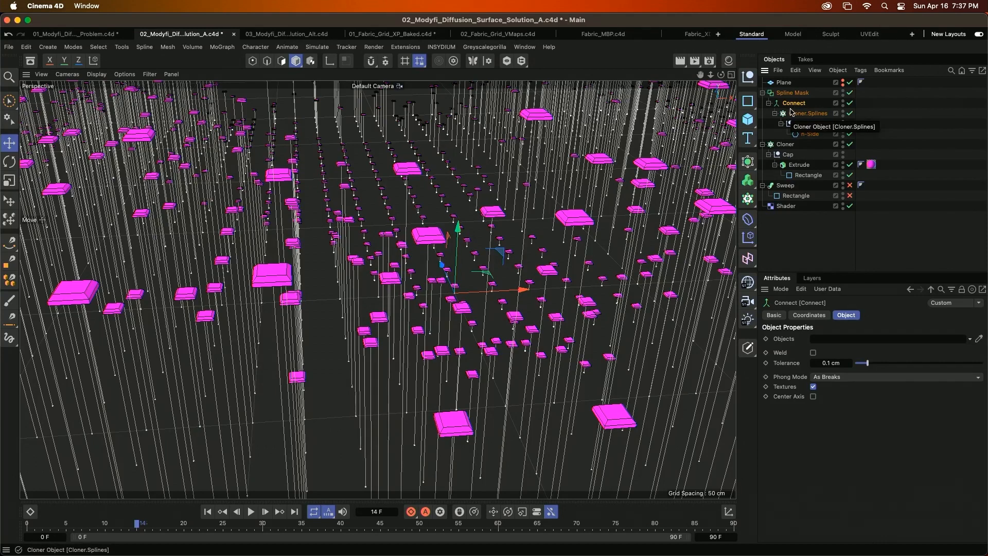
left_click(748, 162)
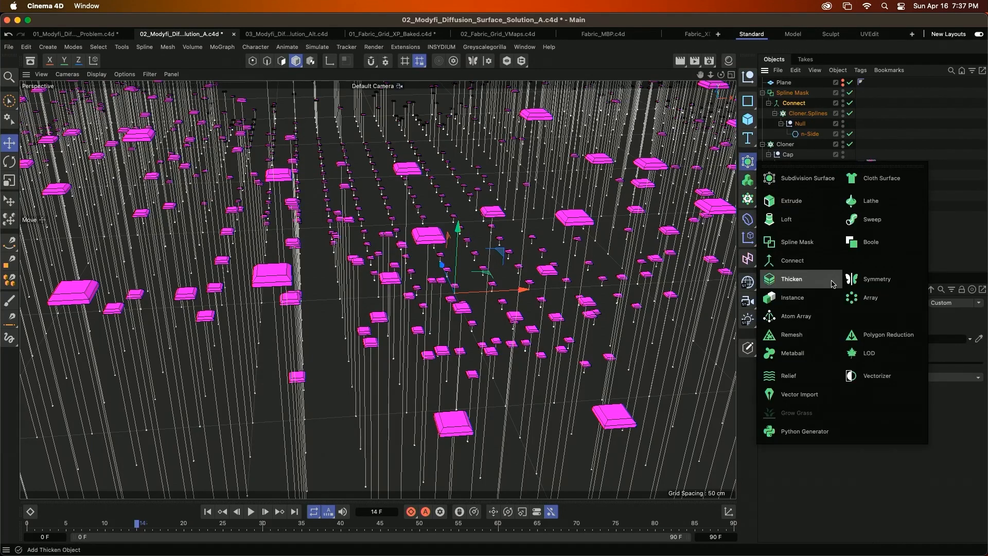
left_click(793, 297)
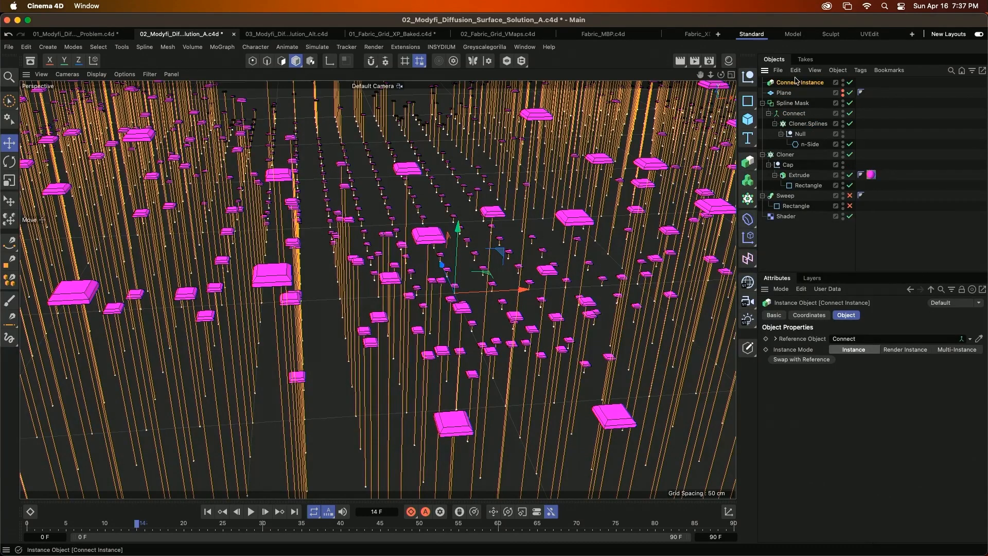
left_click_drag(799, 84, 806, 204)
- Enable the Sweep and its Rectangle profile, and reorder the Connect Instance below the Rectangle
left_click(852, 205)
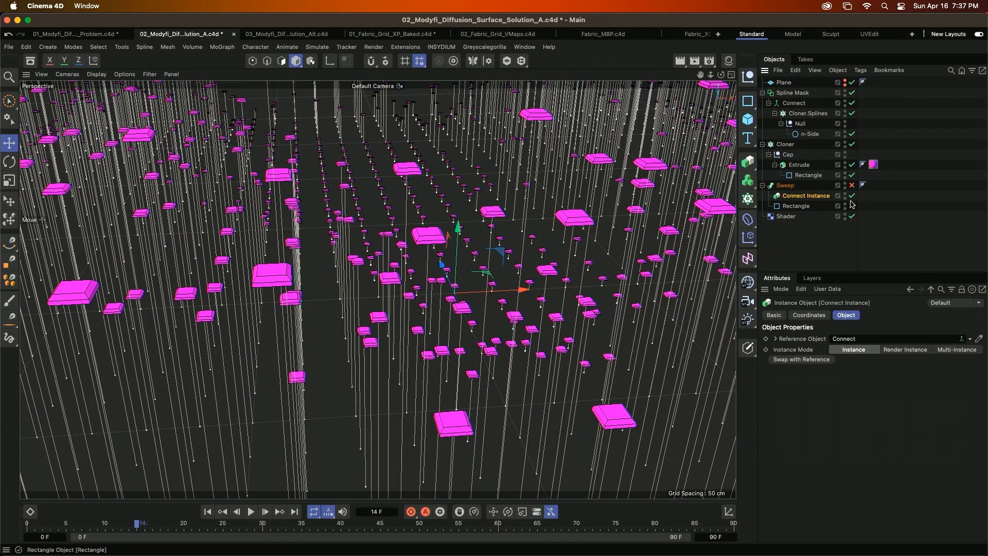
left_click(799, 206)
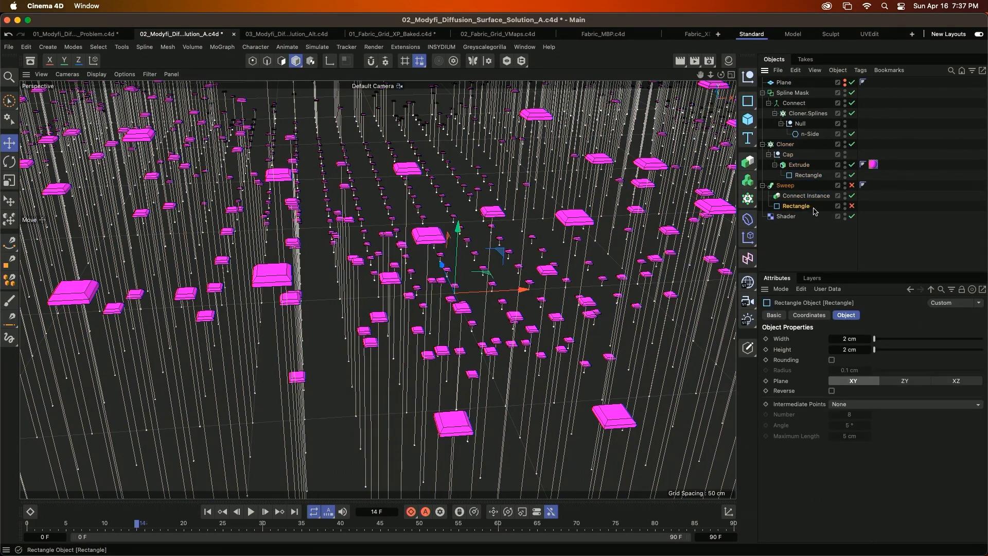
left_click(852, 186)
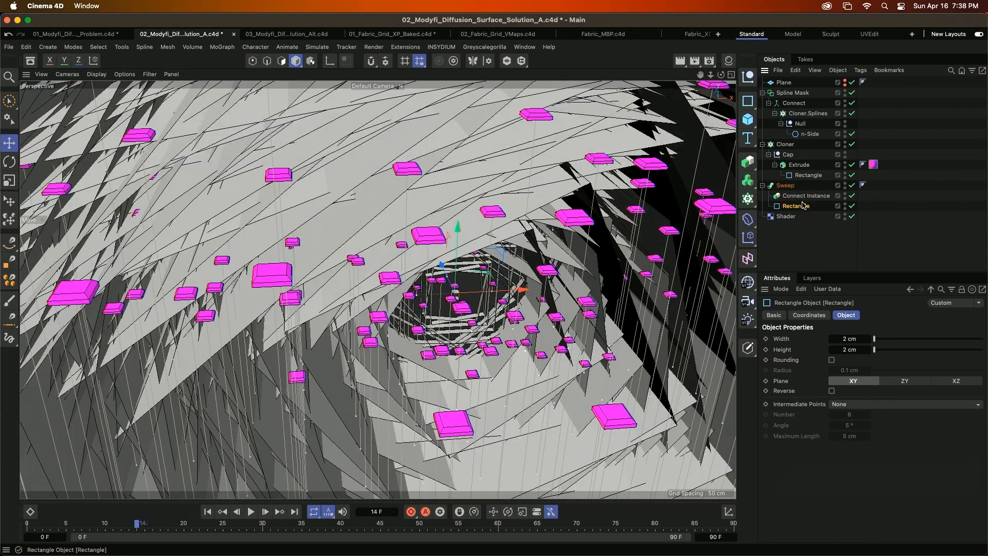
left_click_drag(806, 196, 807, 212)
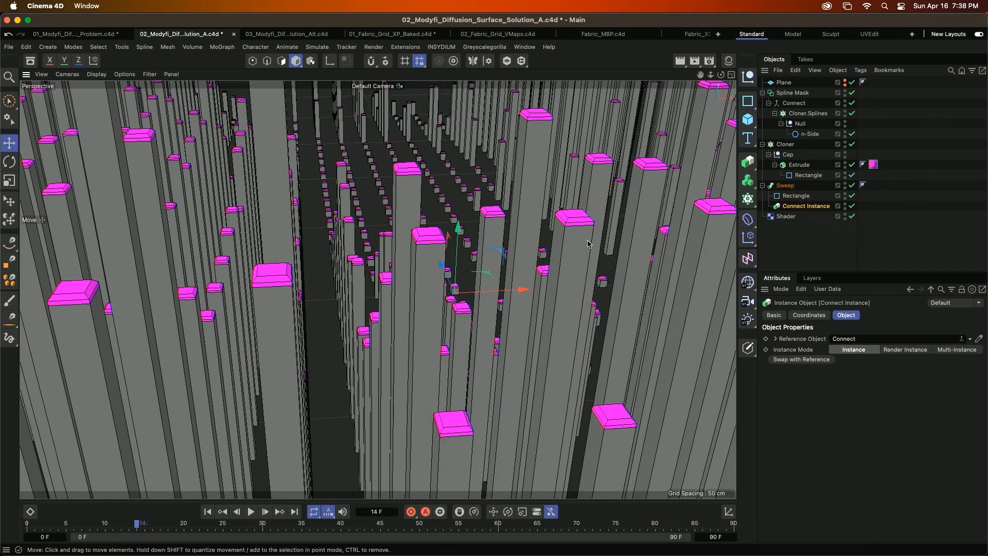
- Inspect the swept pillars and their caps from several distances and play back the animation
scroll(606, 218, "down", 10)
scroll(606, 221, "up", 5)
scroll(568, 304, "up", 5)
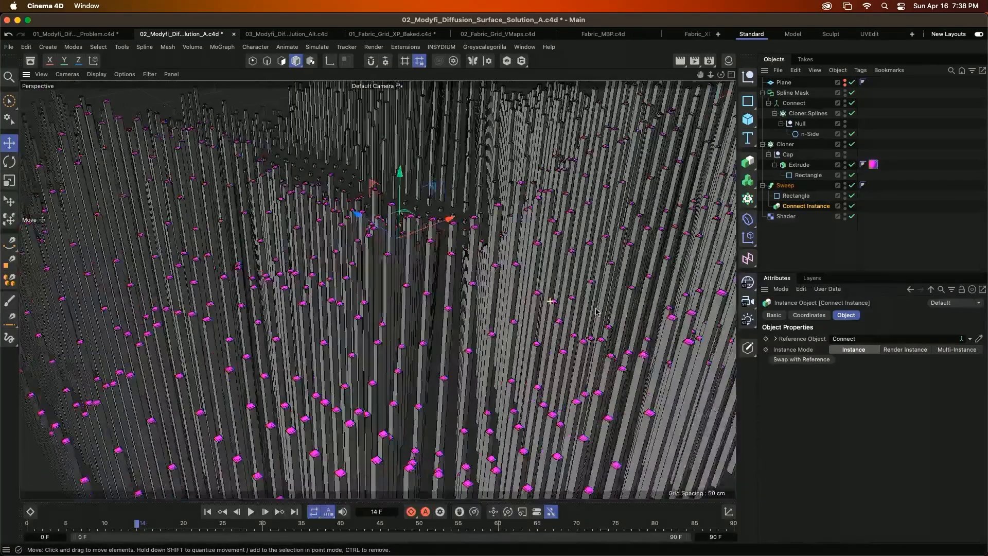
scroll(540, 260, "up", 3)
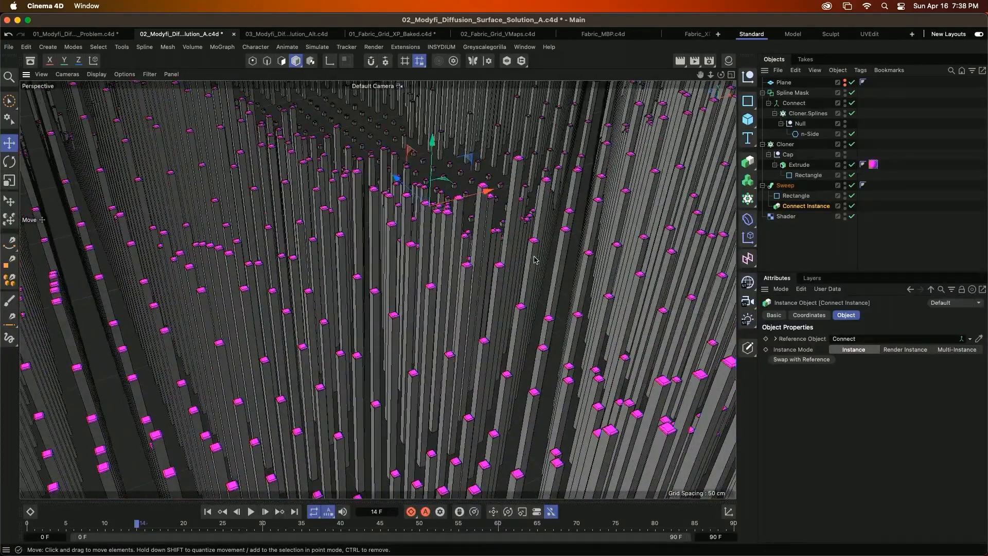
left_click(252, 510)
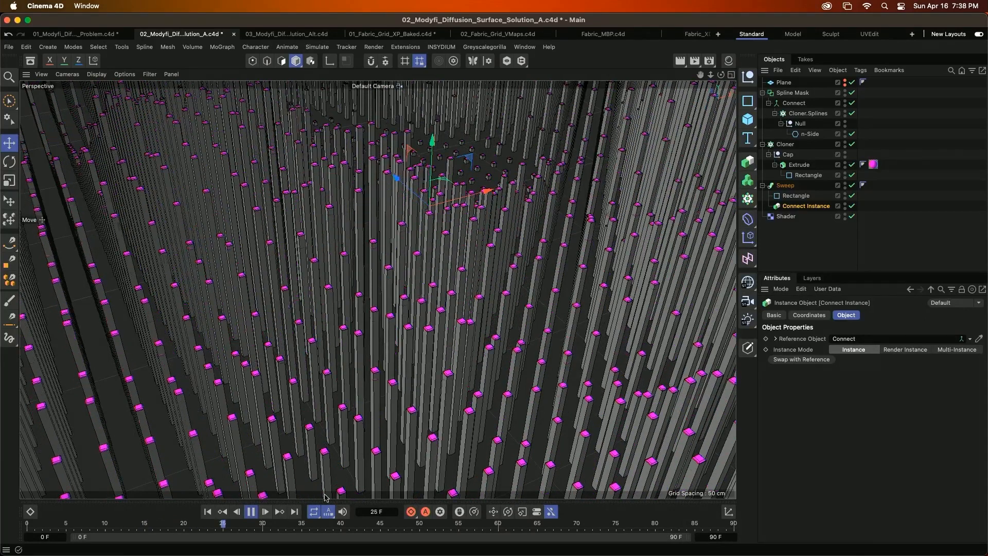
left_click(251, 512)
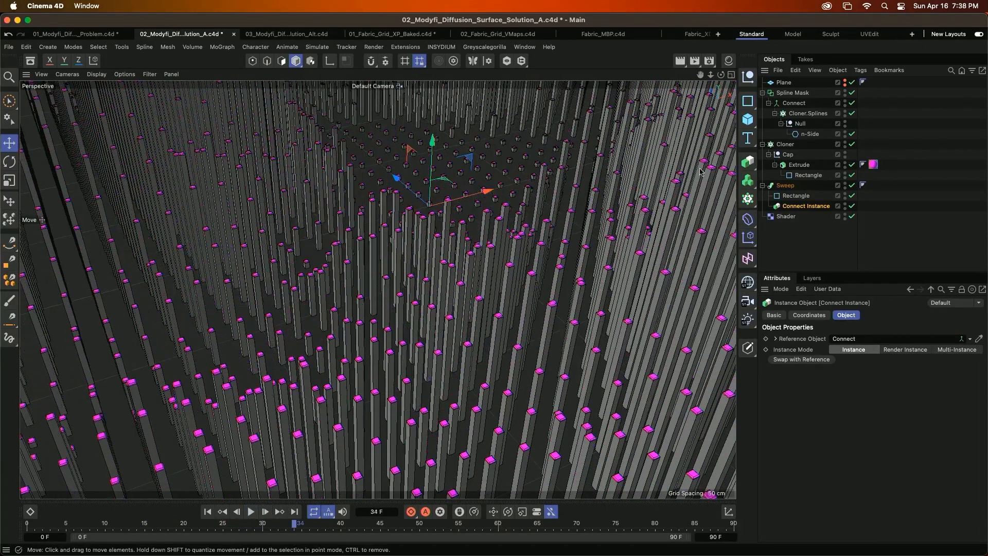
- In 03_Modyfi_Diffusion_Surface_Solution_Alt.c4d, browse the Asset Browser's node assets in the Geometry Selection and Geometry Modifier categories
left_click(318, 38)
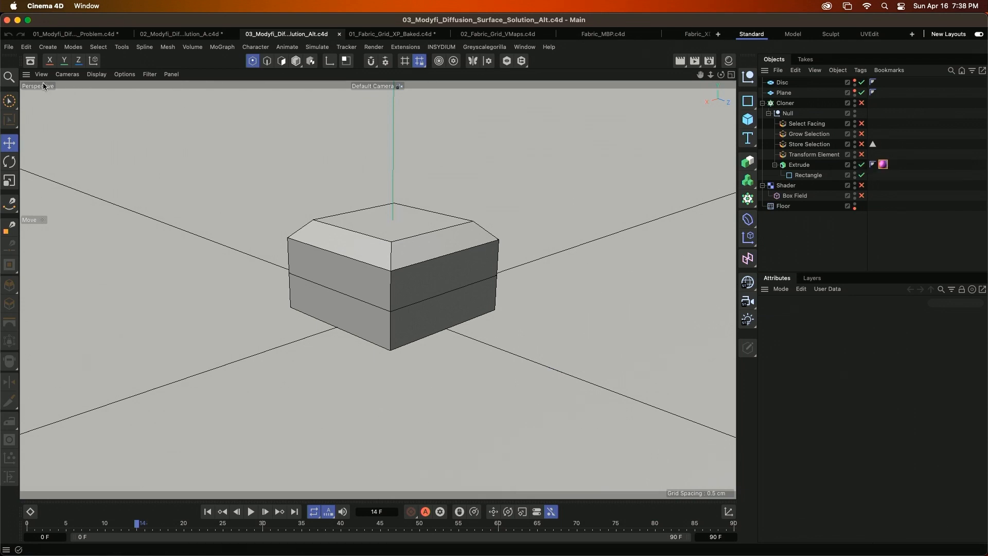
left_click(30, 61)
left_click(172, 88)
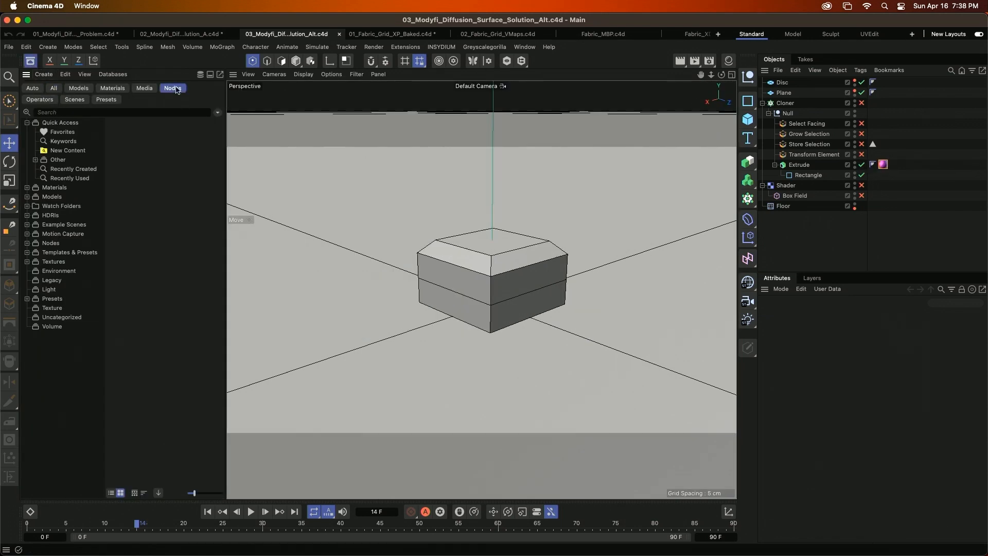
left_click(72, 317)
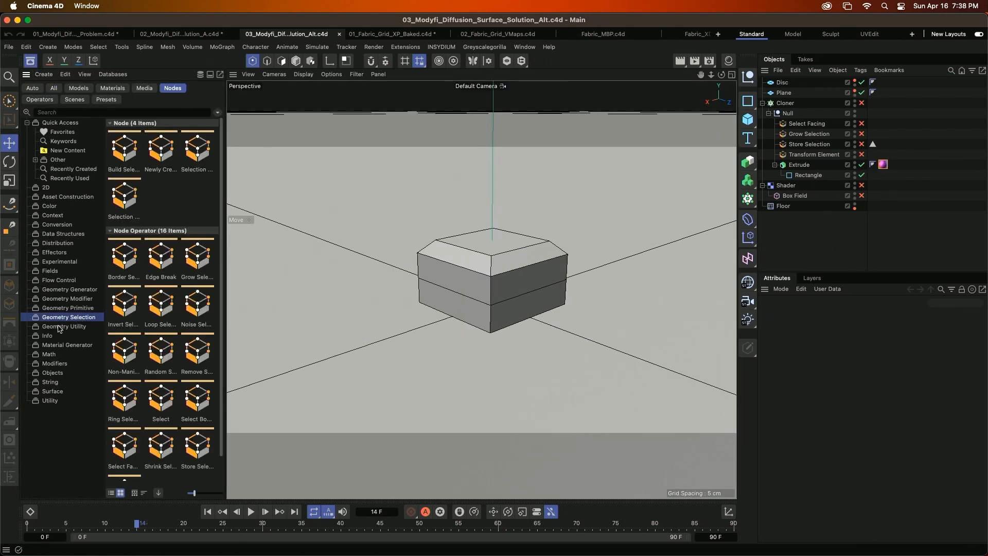
left_click(88, 301)
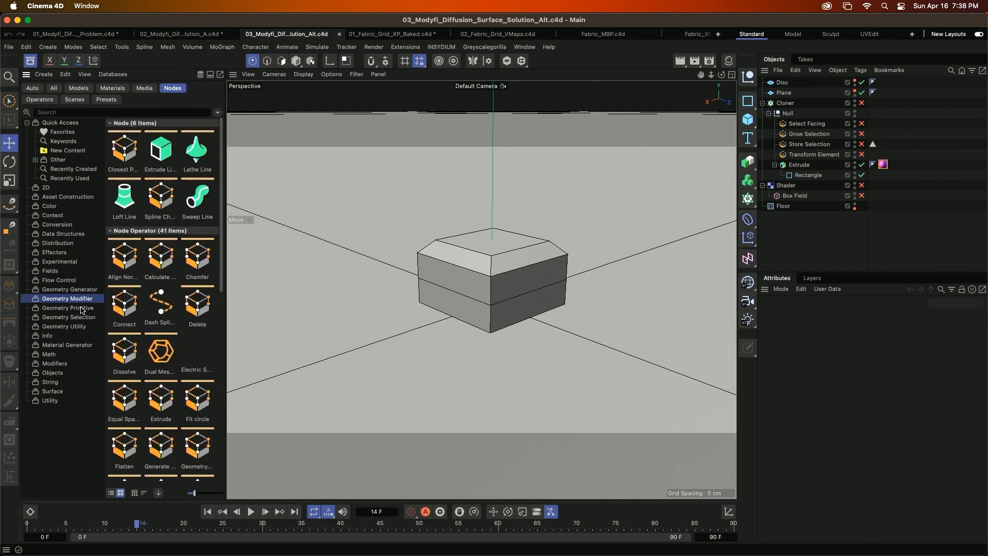
- Hide the Asset Browser and enable the Select Facing and Store Selection node deformers above the Extrude
left_click(823, 126)
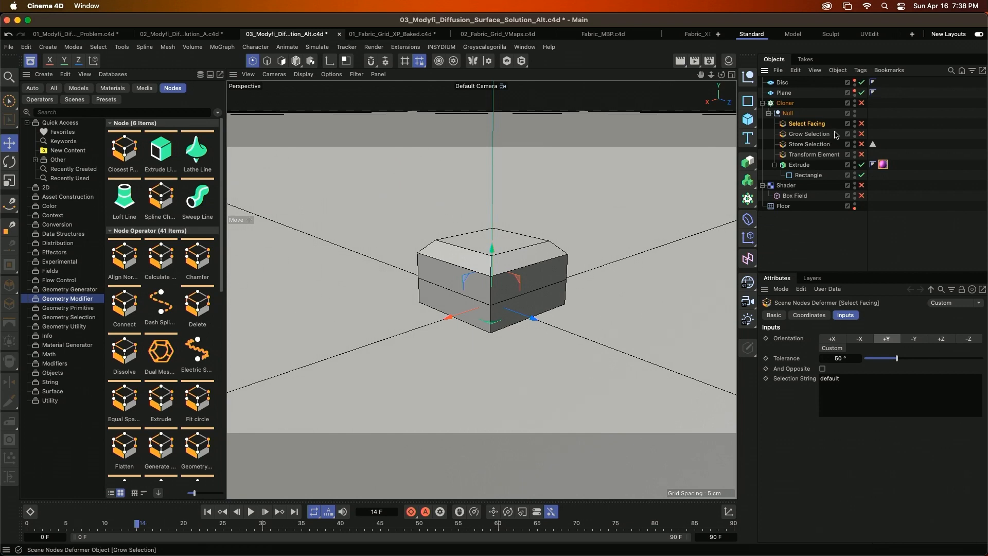
left_click(31, 63)
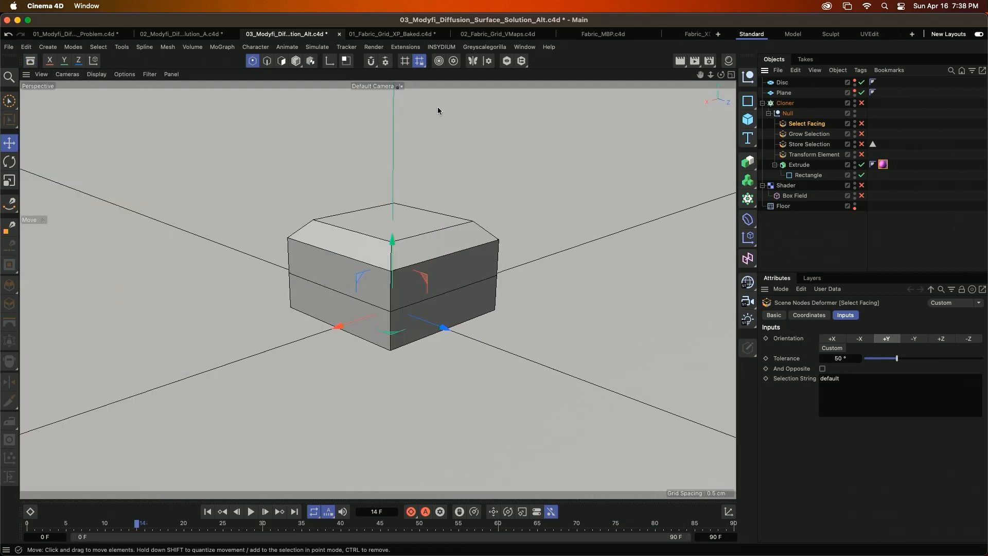
left_click(862, 124)
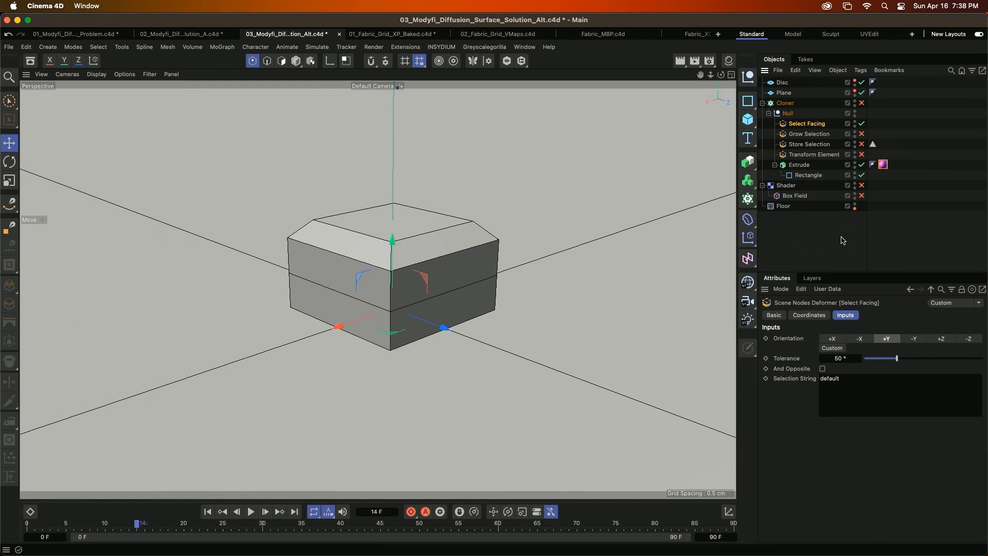
left_click(824, 147)
left_click(873, 144)
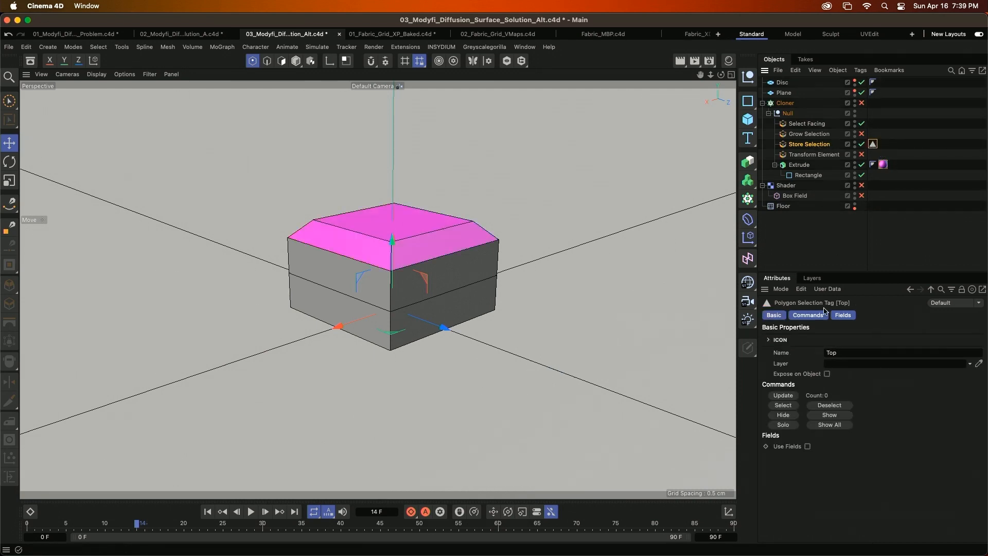
- Review the Top polygon selection tag, the Extrude's material tag that uses it, and the Select Facing orientation and tolerance
left_click(818, 146)
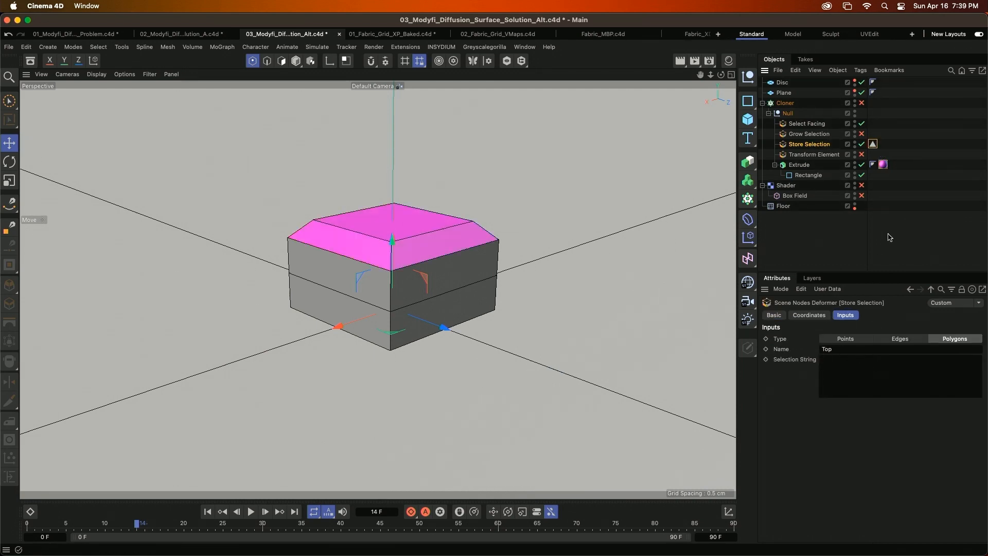
left_click(874, 144)
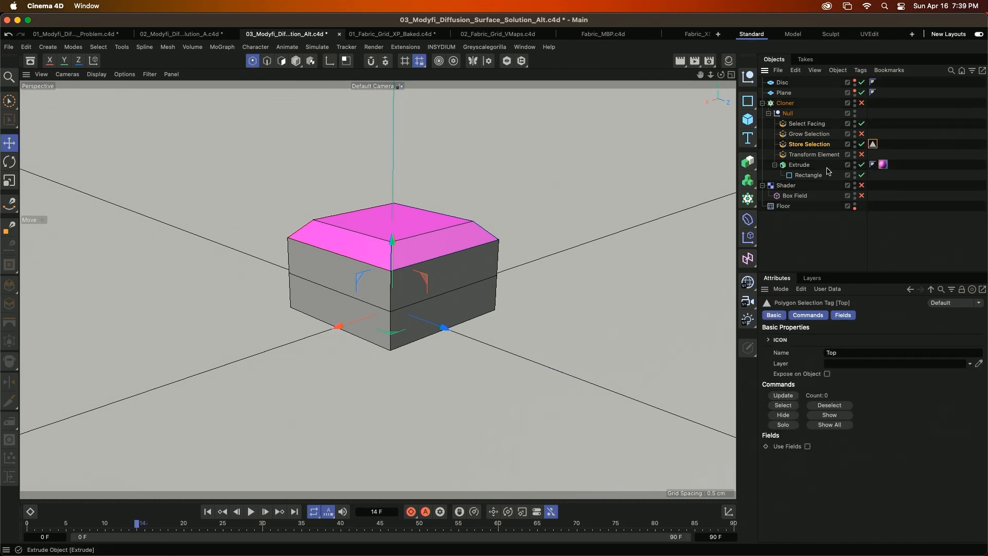
left_click(811, 165)
left_click(884, 164)
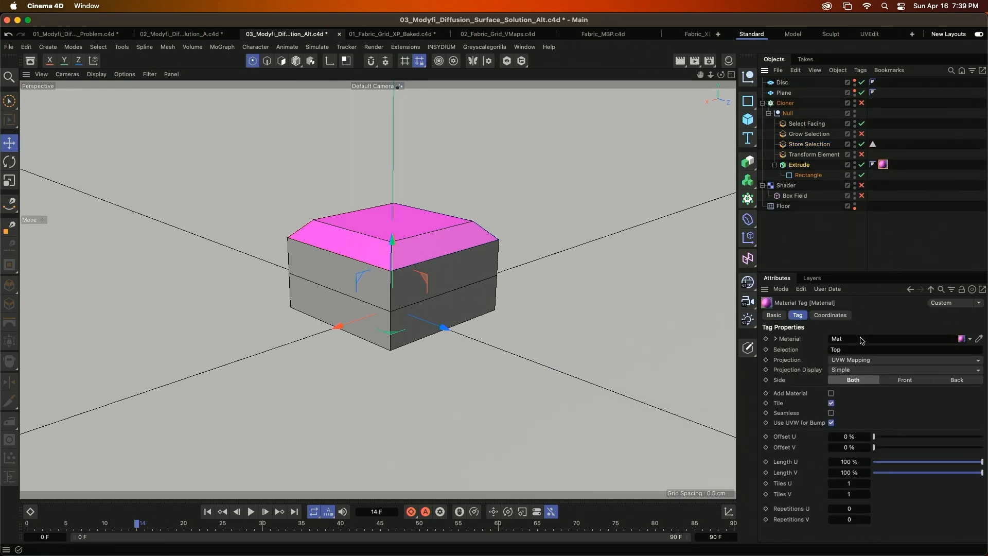
left_click(816, 124)
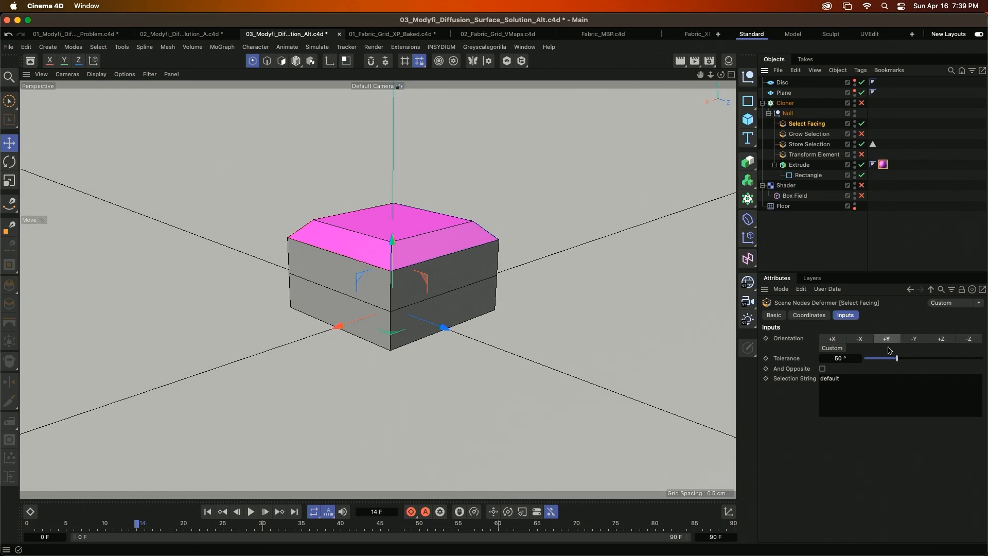
mouse_move(899, 362)
left_mouse_down()
mouse_move(935, 360)
mouse_move(898, 360)
left_mouse_up()
- Enable the Grow Selection deformer to extend the polygons stored in the Top selection
left_click(807, 134)
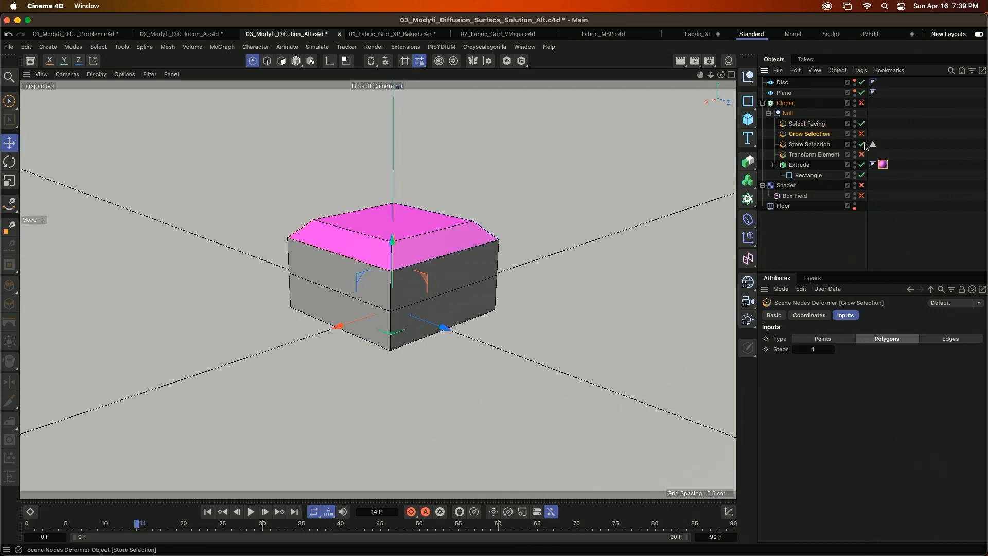
left_click(861, 134)
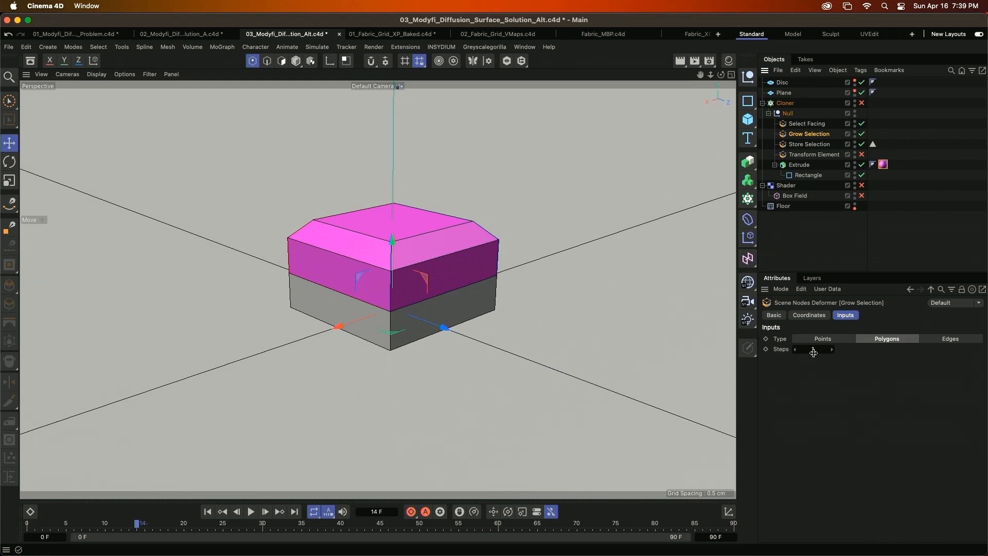
left_click(810, 145)
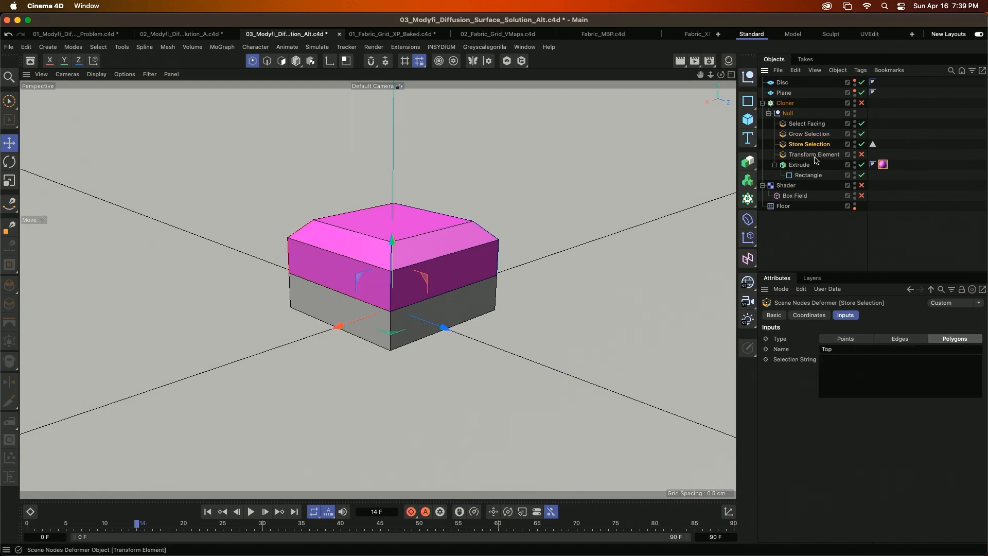
- Enable the Transform Element deformer that raises the Top polygons, and undo the trial change to its Y position offset
left_click(826, 155)
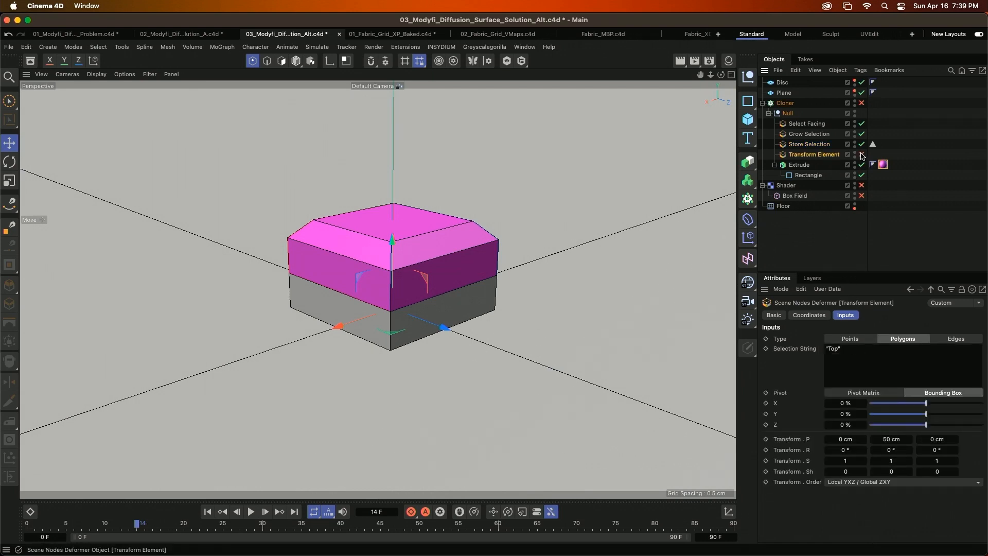
left_click(863, 156)
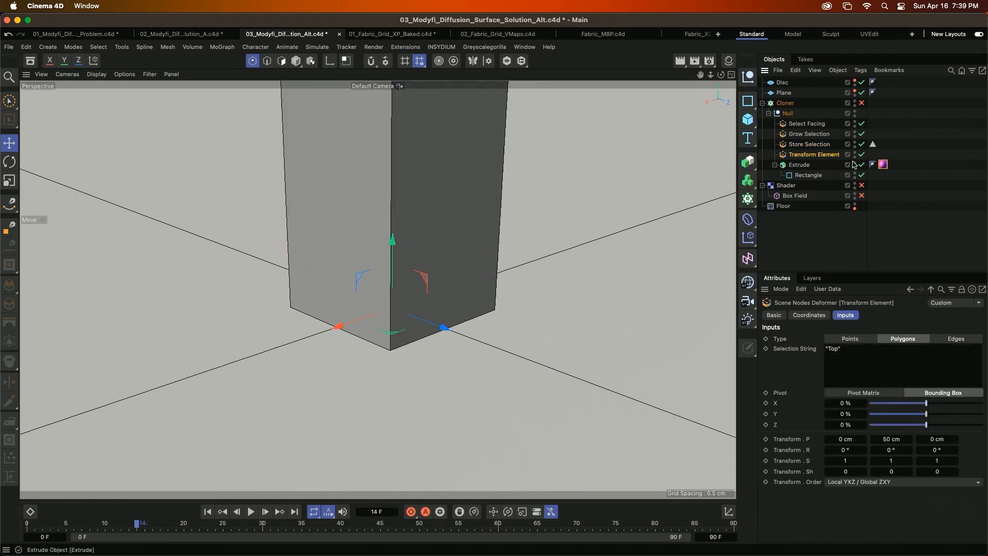
scroll(549, 272, "down", 5)
middle_click_drag(551, 229, 469, 359, "alt")
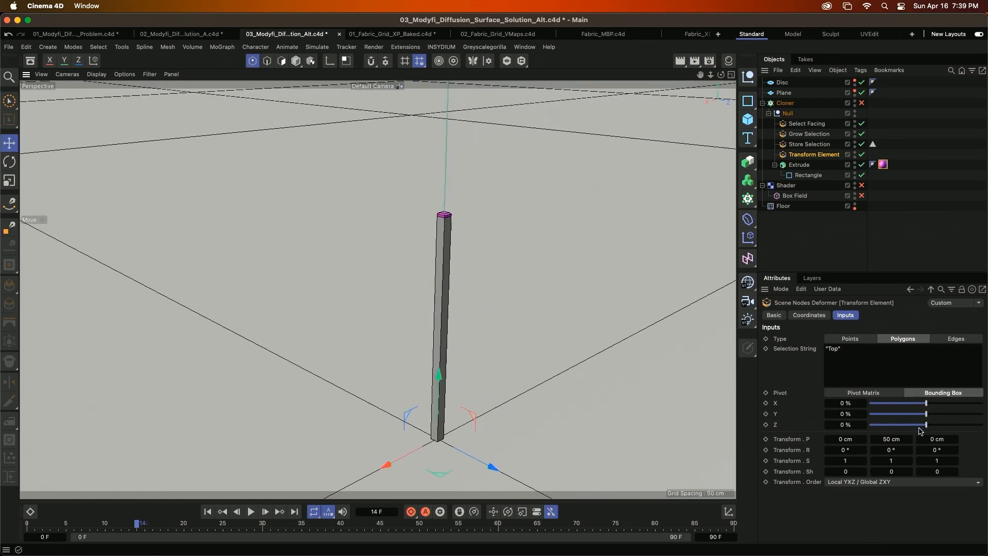
left_click_drag(903, 439, 904, 439)
key("super+z")
- Enable the Cloner, check its Transform offsets, and enable the Shader effector with its Box Field
left_click(862, 103)
left_click(801, 105)
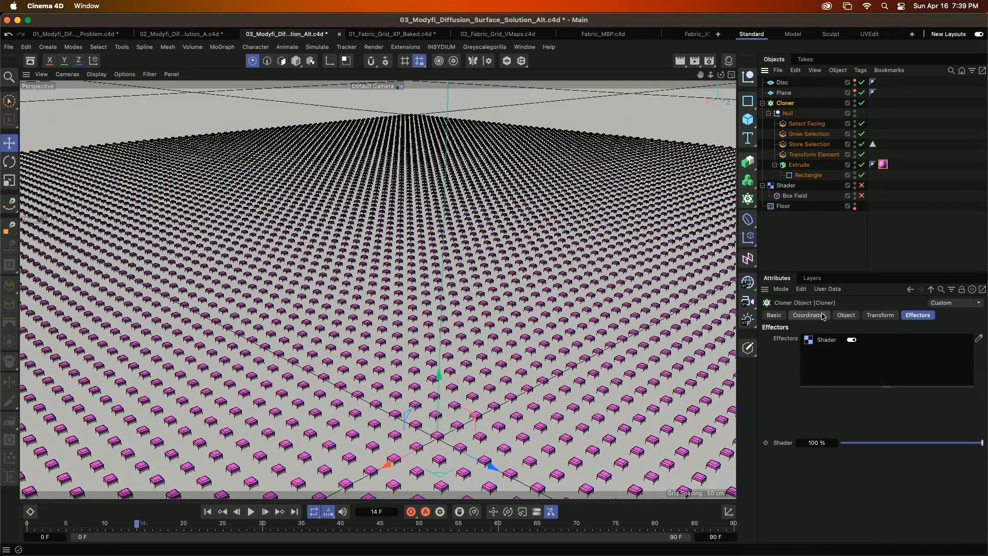
left_click(880, 315)
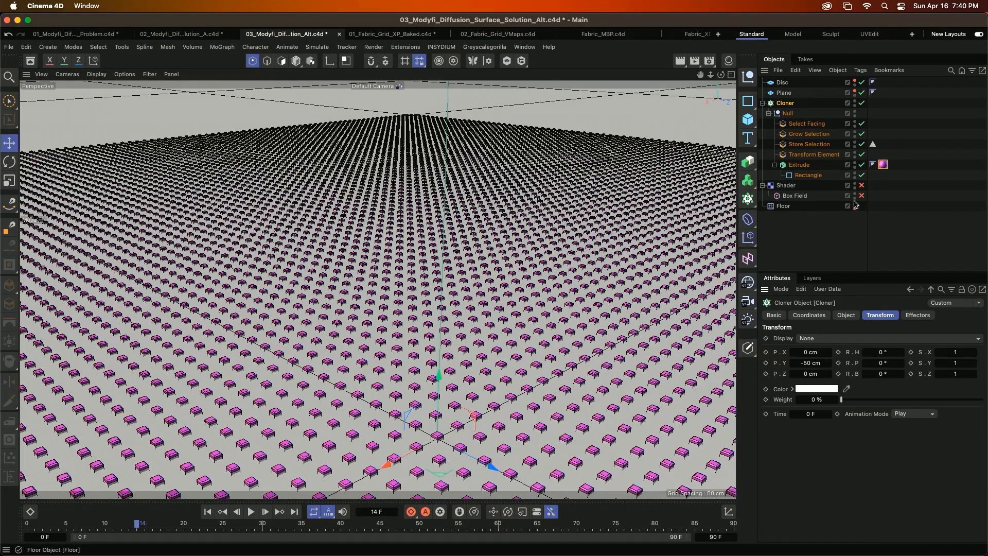
left_click(861, 185)
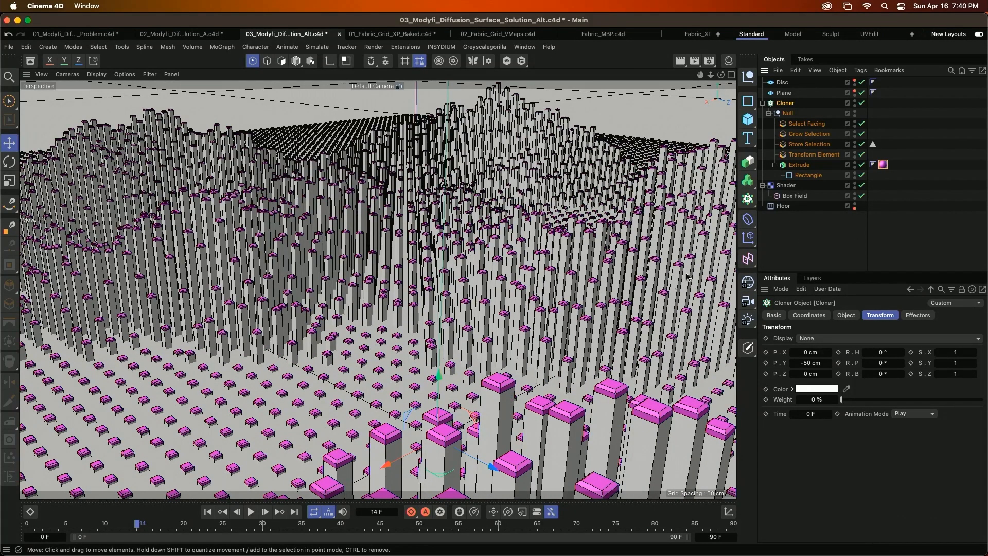
- Play back the animation and set the Disc as the Cloner's distribution object, viewing the radial pillar layout
left_click(251, 511)
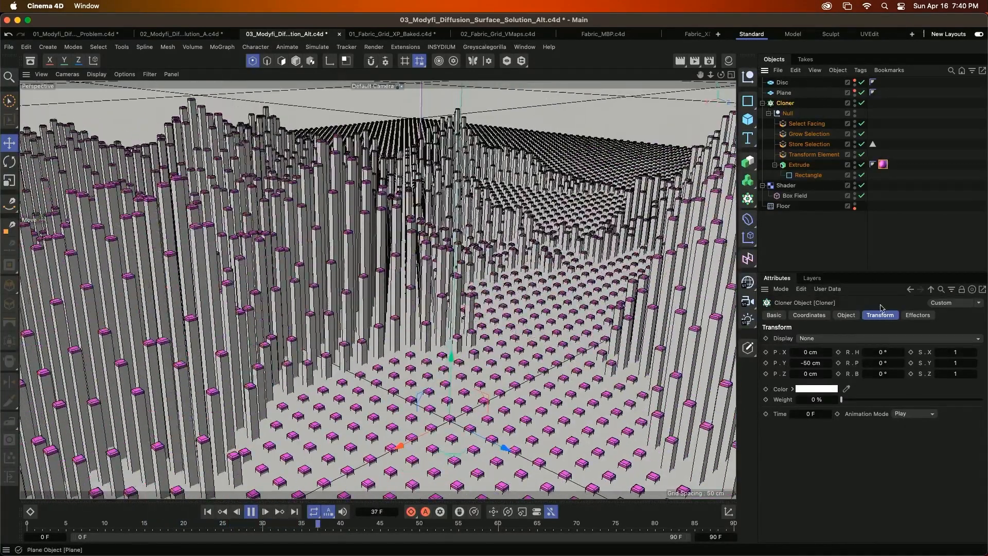
left_click(846, 315)
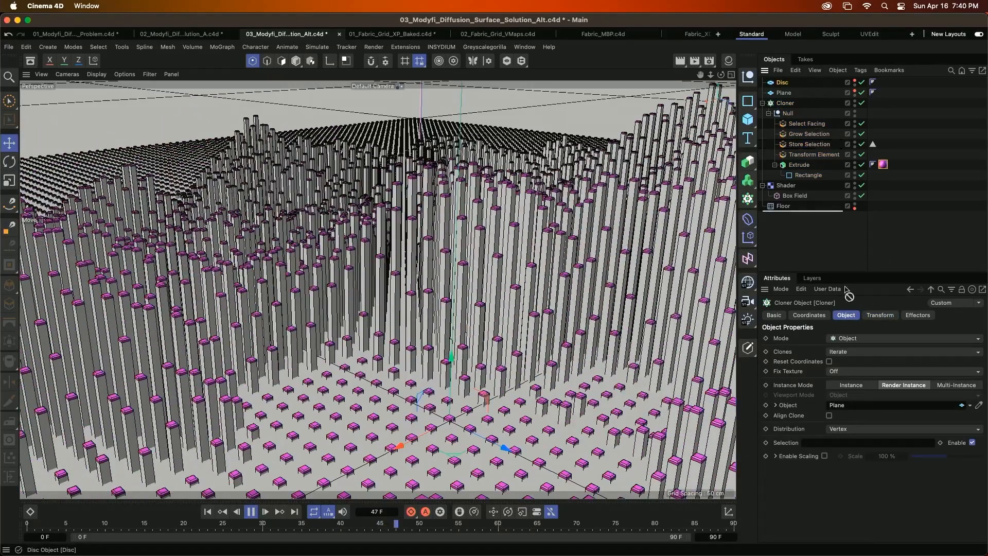
left_click_drag(849, 296, 875, 407)
left_click_drag(502, 297, 537, 259, "alt")
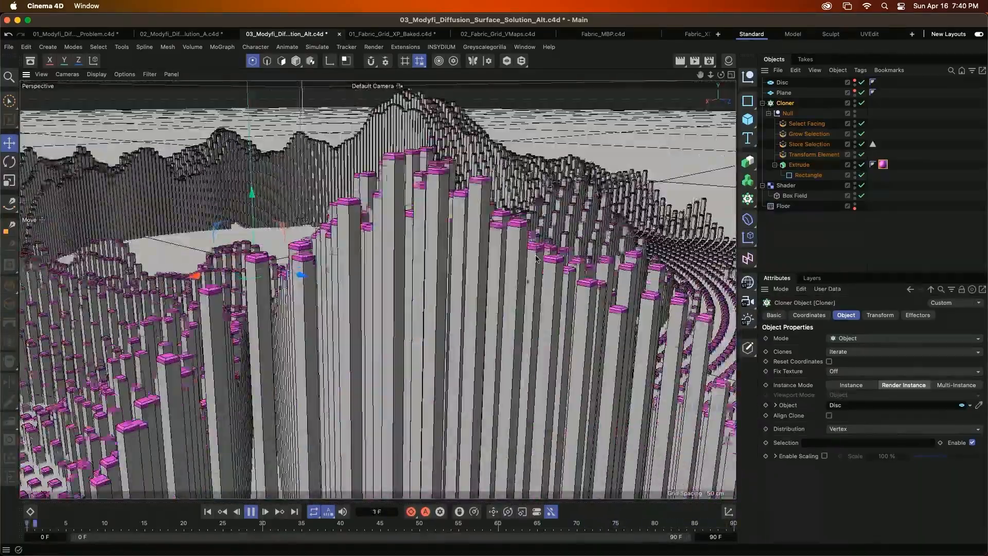
left_click(252, 511)
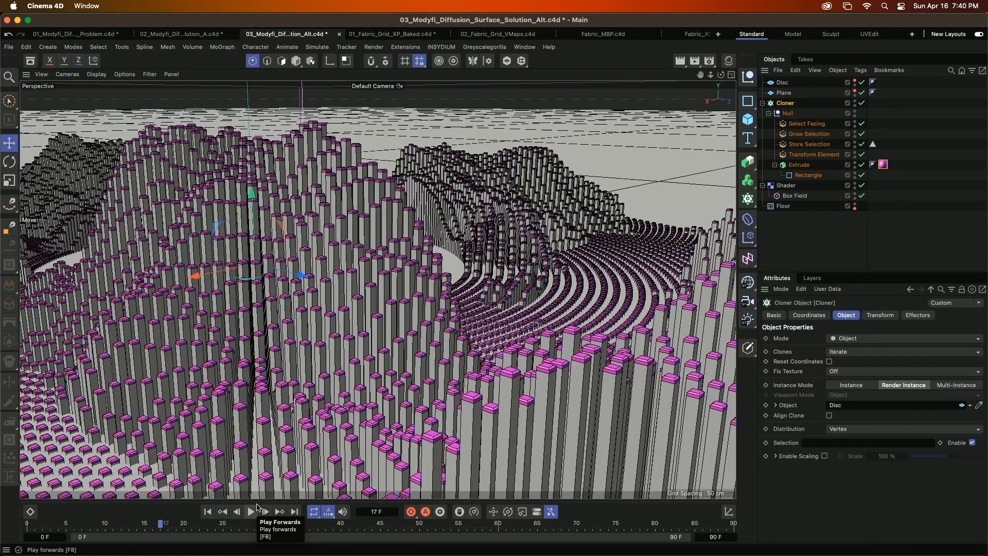
- Switch to the Keynote presentation and advance to the slide after the diffusion surface tool list
key("super+Tab")
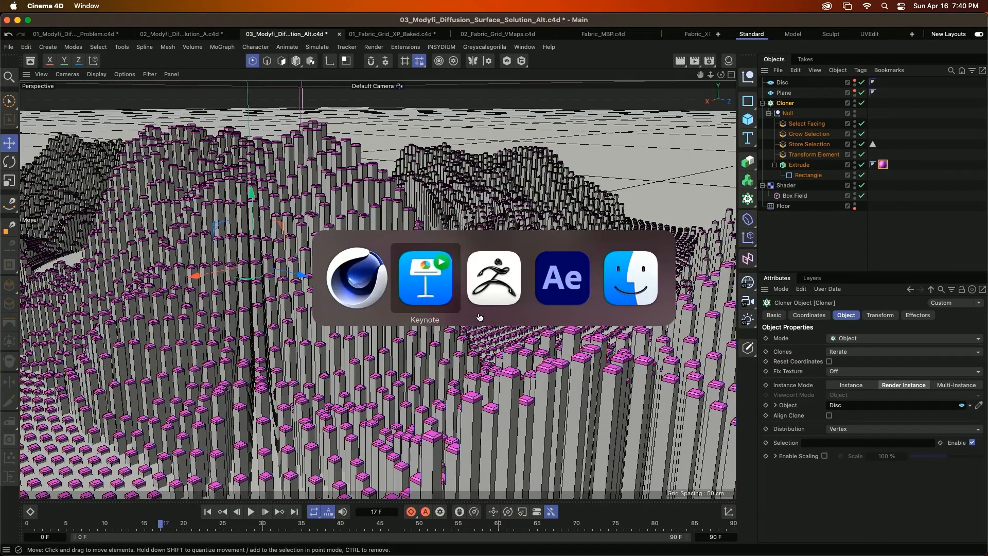
left_click(439, 283)
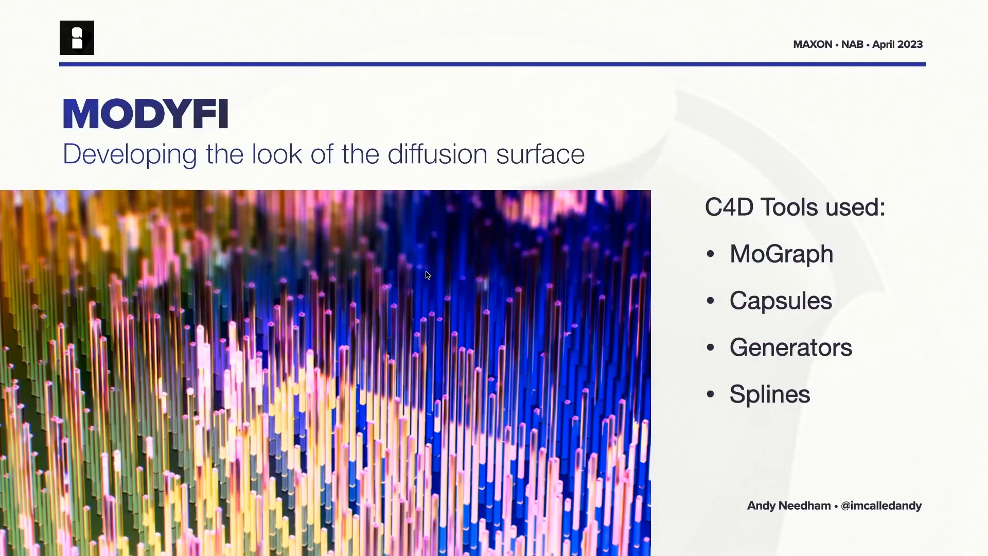
key("Right")
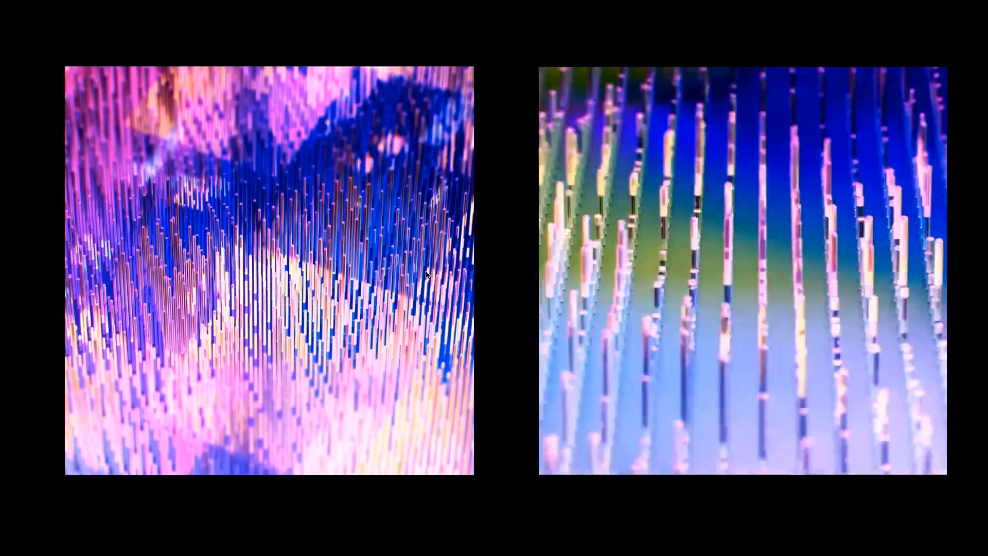
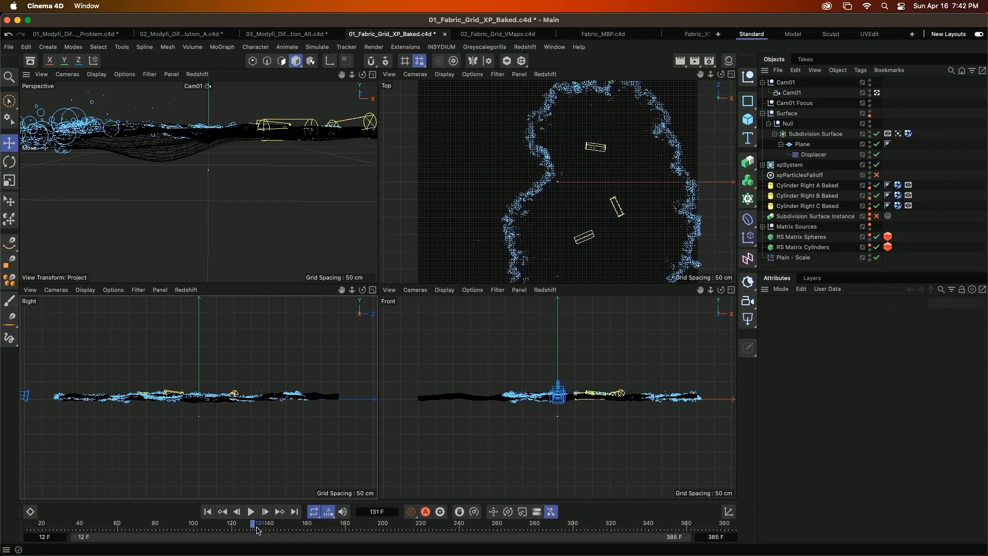
- In 01_Fabric_Grid_XP_Baked.c4d, scrub to frame 97 and examine the xpEmitter's object settings and its source Subdivision Surface
left_click_drag(254, 525, 188, 525)
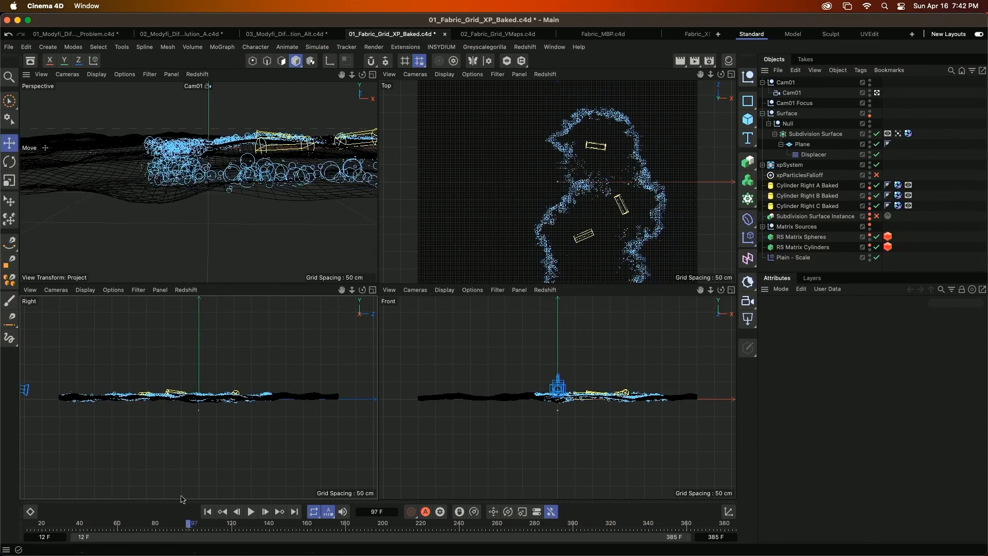
left_click(797, 166)
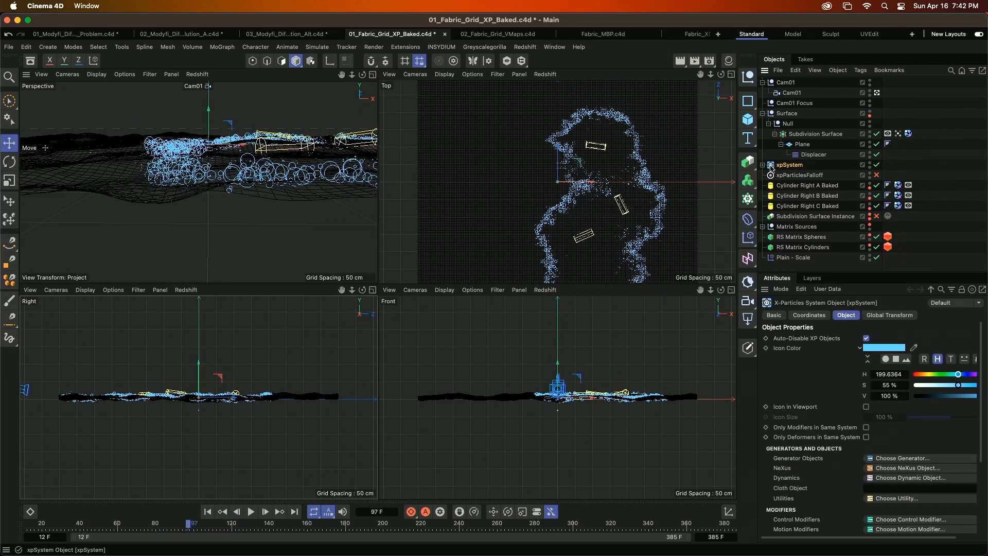
left_click(764, 165)
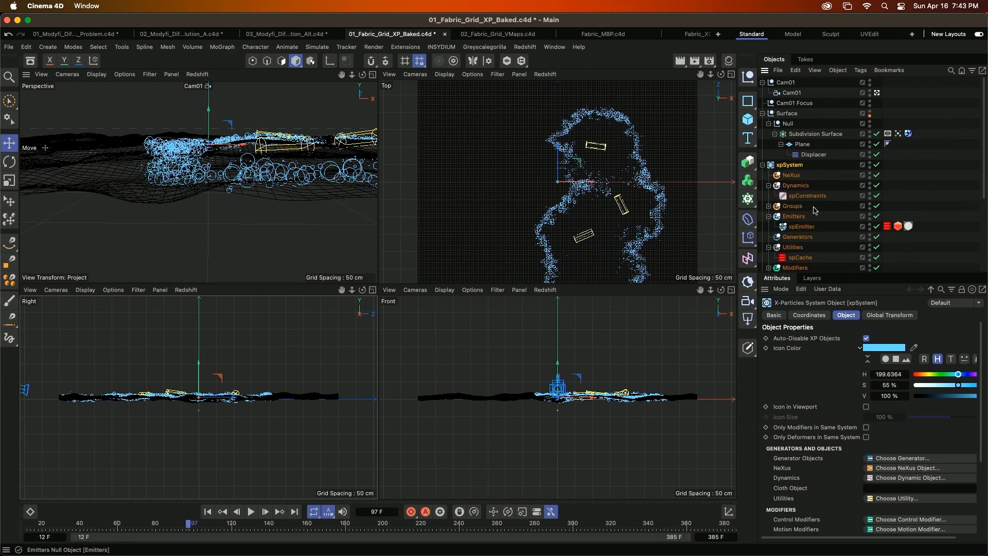
left_click(807, 228)
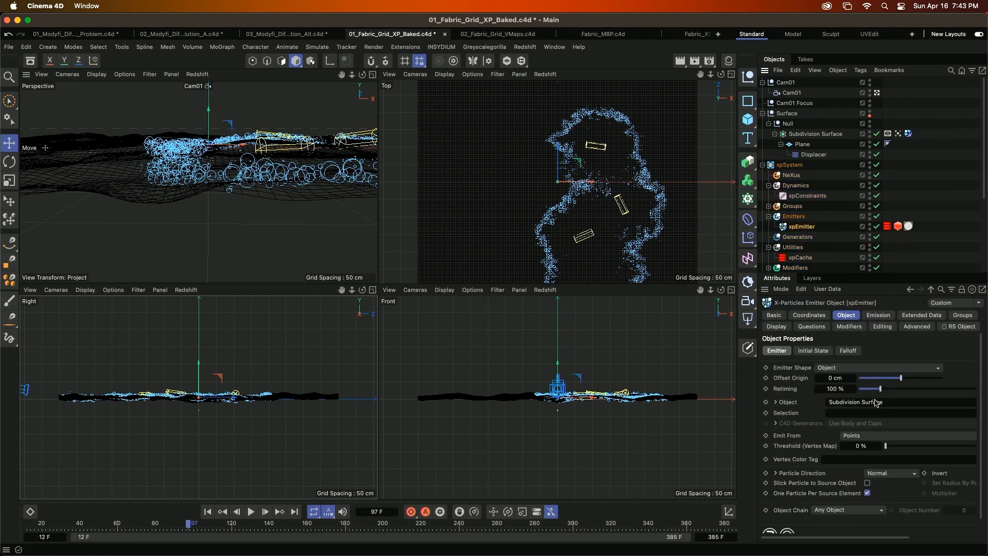
left_click(814, 135)
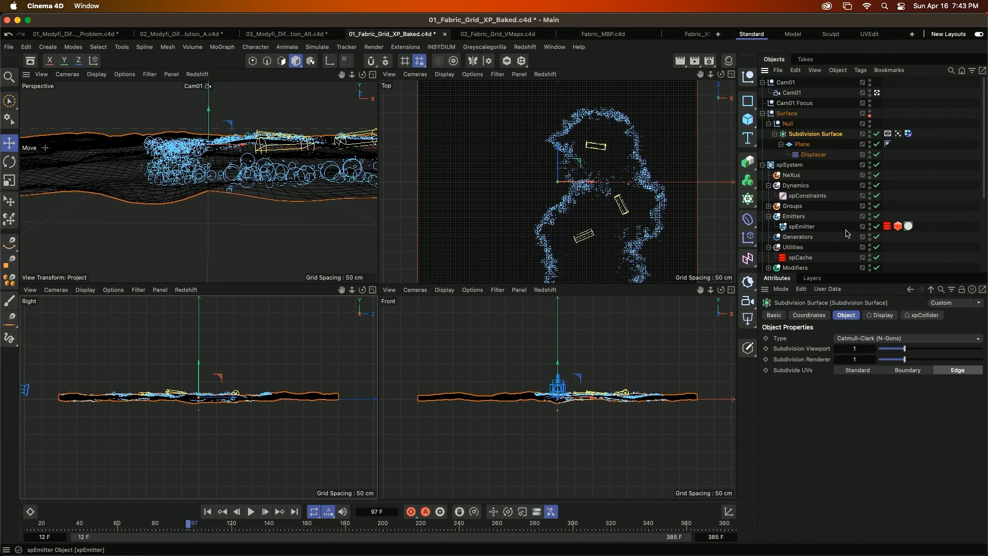
left_click(805, 227)
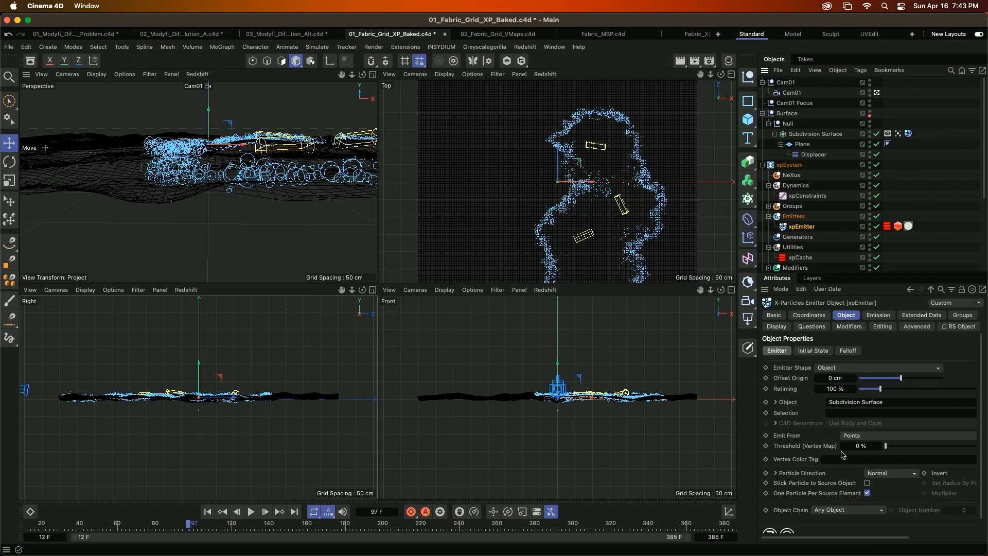
- Examine the xpConstraints connection settings, expand the X-Particles modifiers, and view the xpScale modifier's radius mapping
left_click(818, 199)
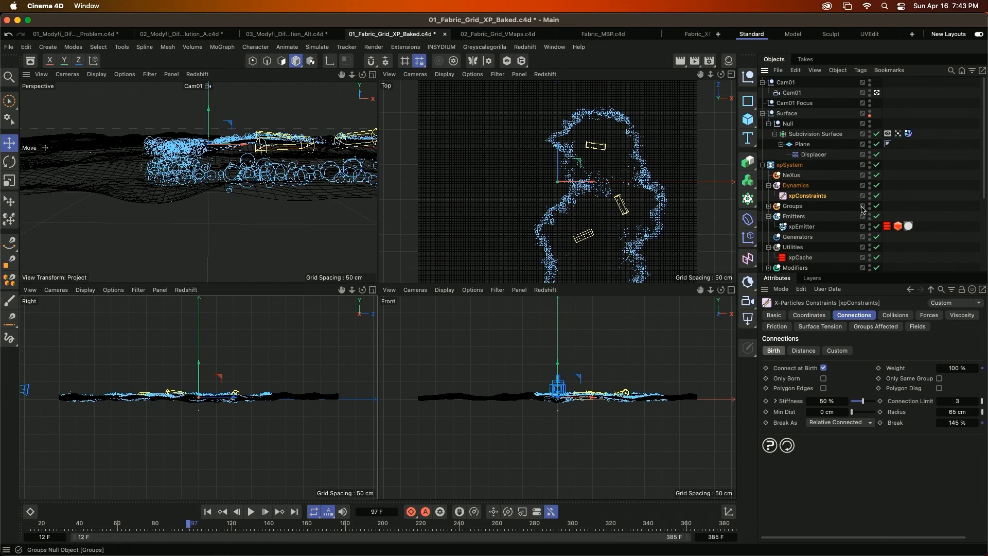
scroll(984, 212, "down", 2)
scroll(984, 212, "down", 4)
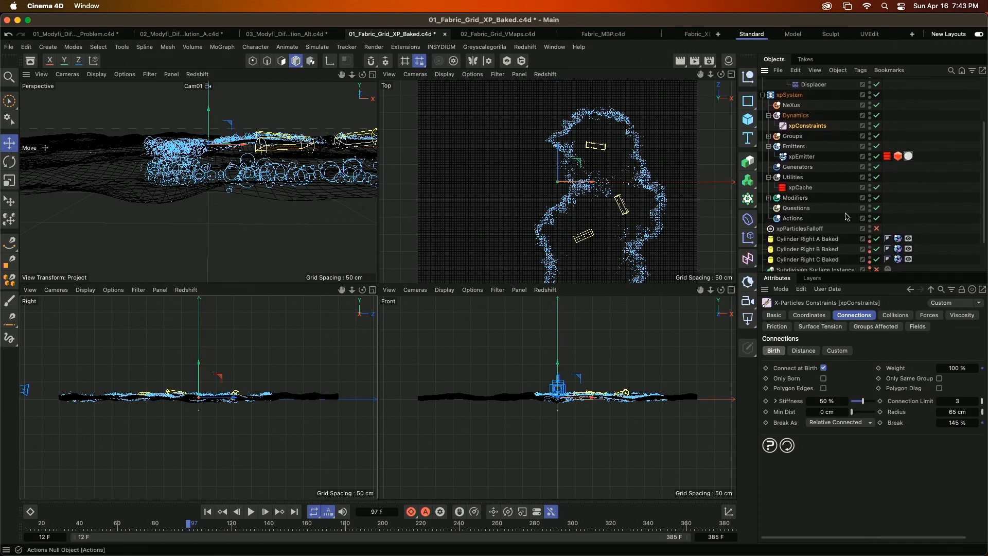
left_click(769, 198)
left_click(814, 229)
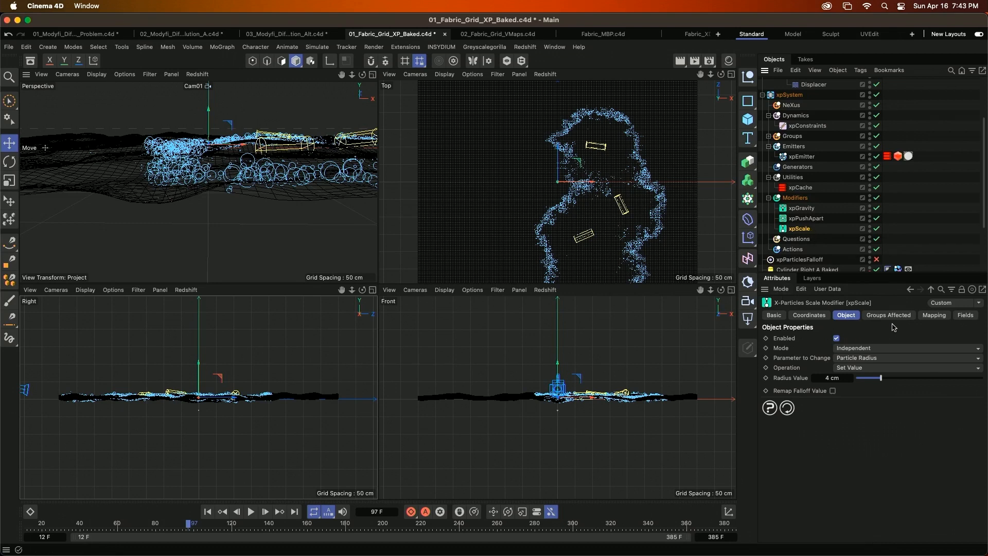
left_click(933, 314)
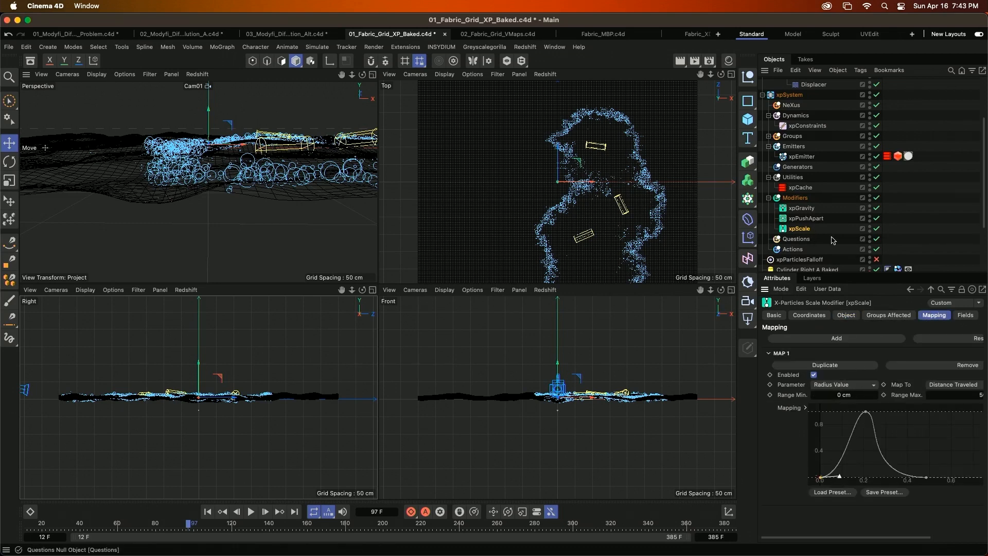
- Examine the xpPushApart modifier's object settings, and play the animation from the start, pausing at frame 62
left_click(812, 221)
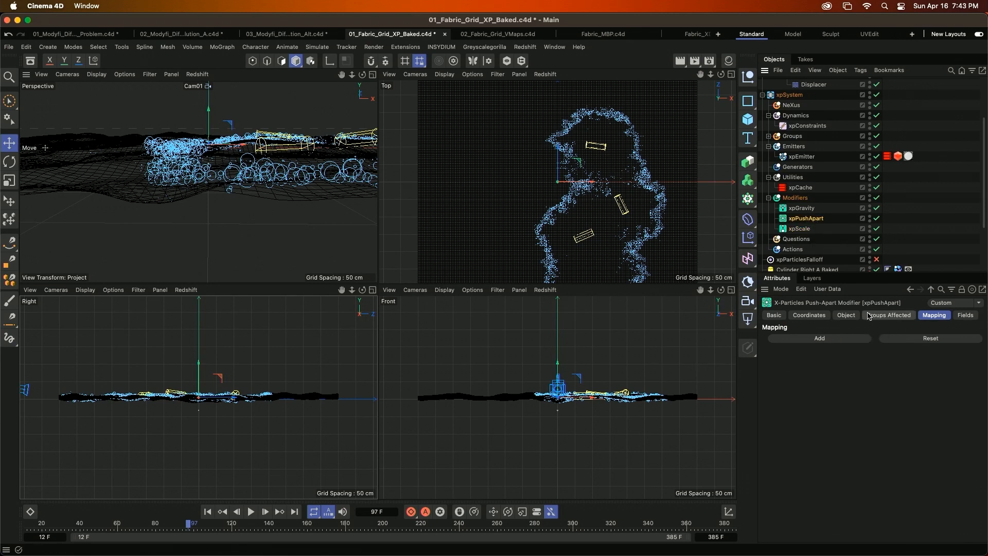
left_click(852, 316)
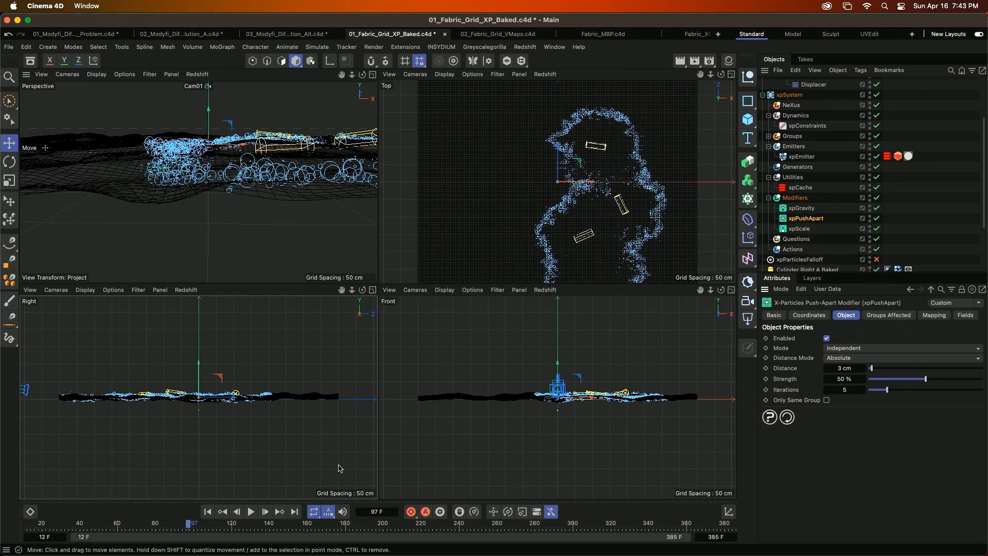
left_click(207, 512)
left_click(251, 512)
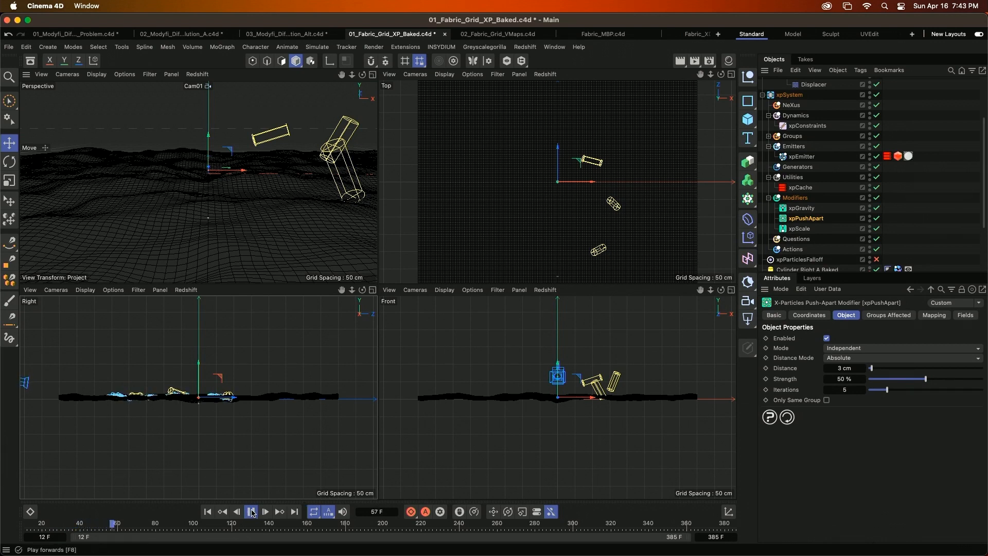
left_click(251, 513)
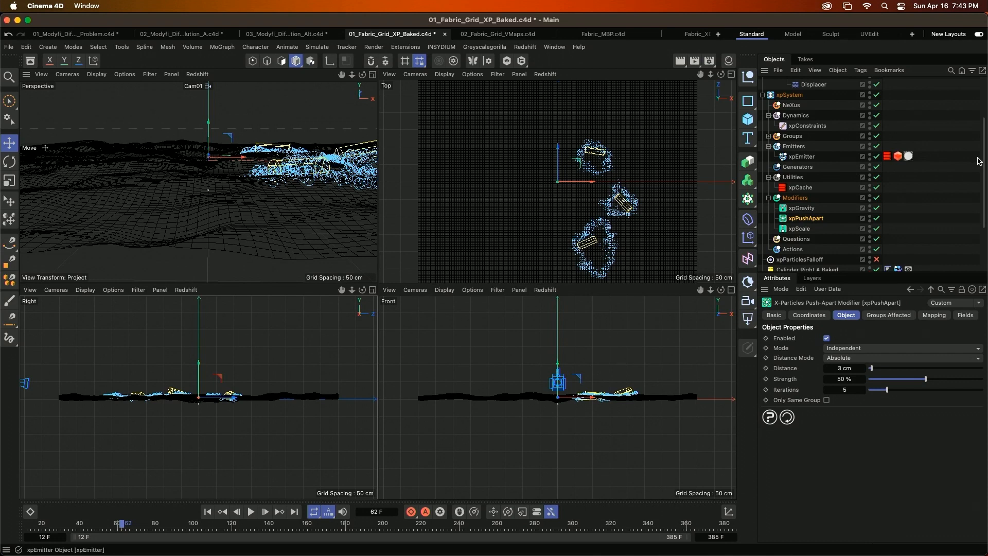
- Start a live render in the Redshift RenderView and scrub the animation to frame 89
scroll(978, 161, "down", 5)
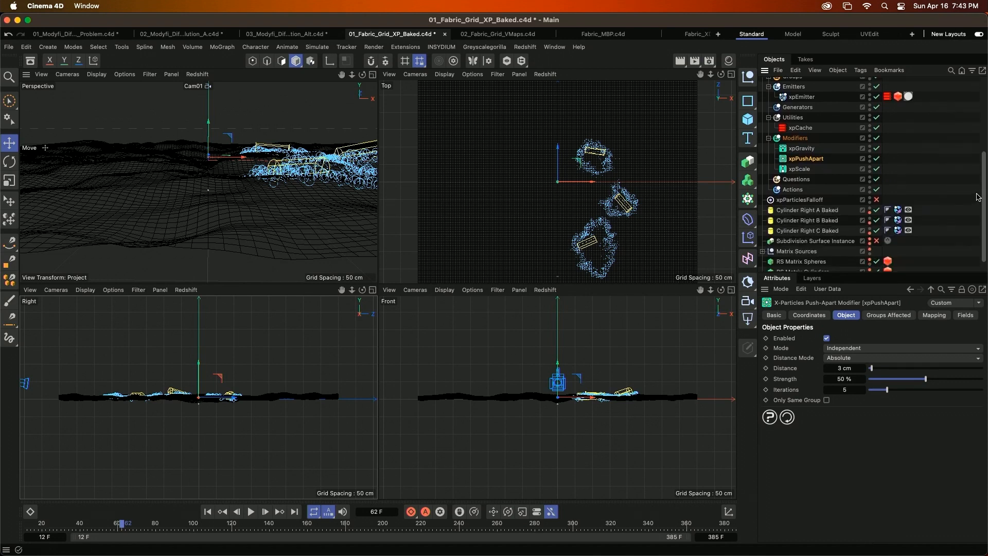
scroll(972, 207, "down", 1)
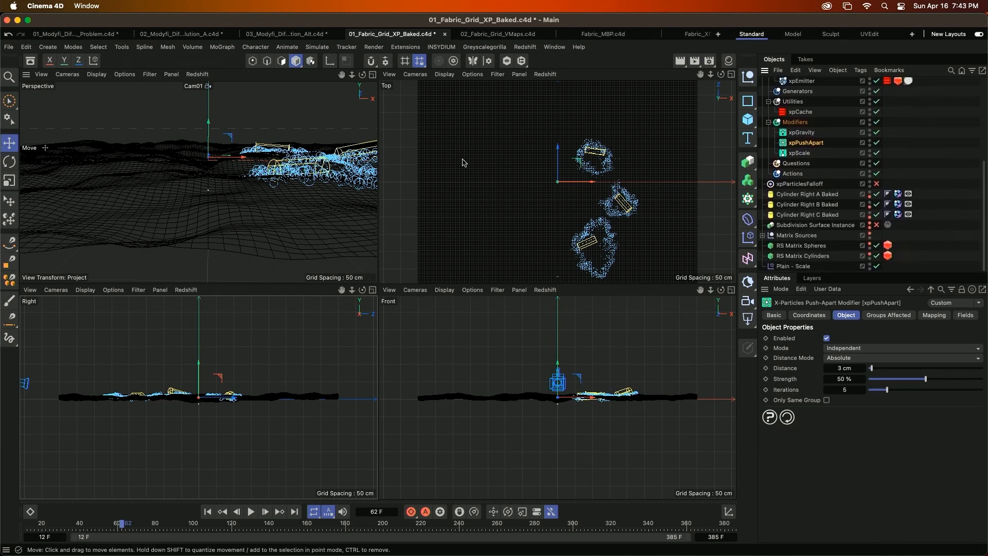
left_click(527, 48)
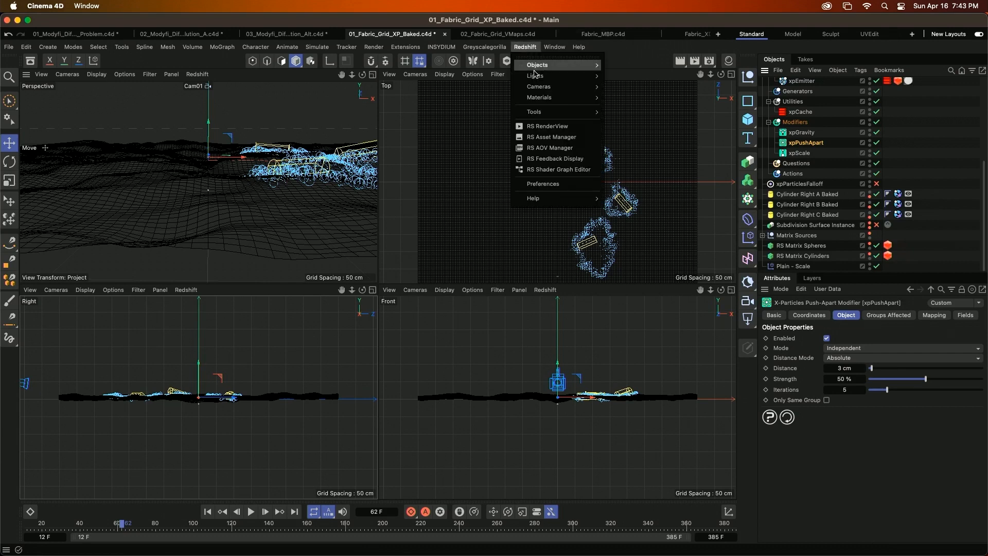
left_click(554, 127)
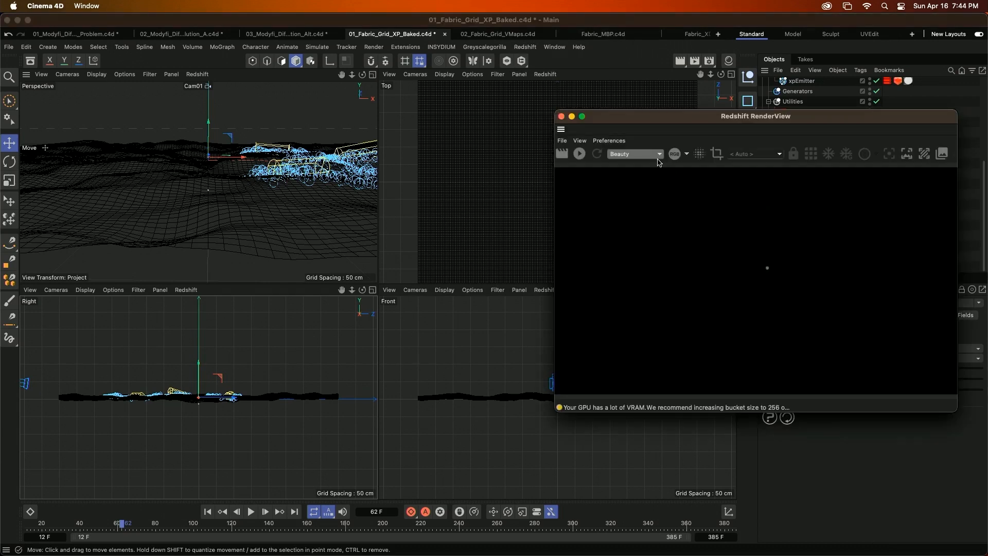
left_click(580, 153)
left_click_drag(627, 117, 304, 92)
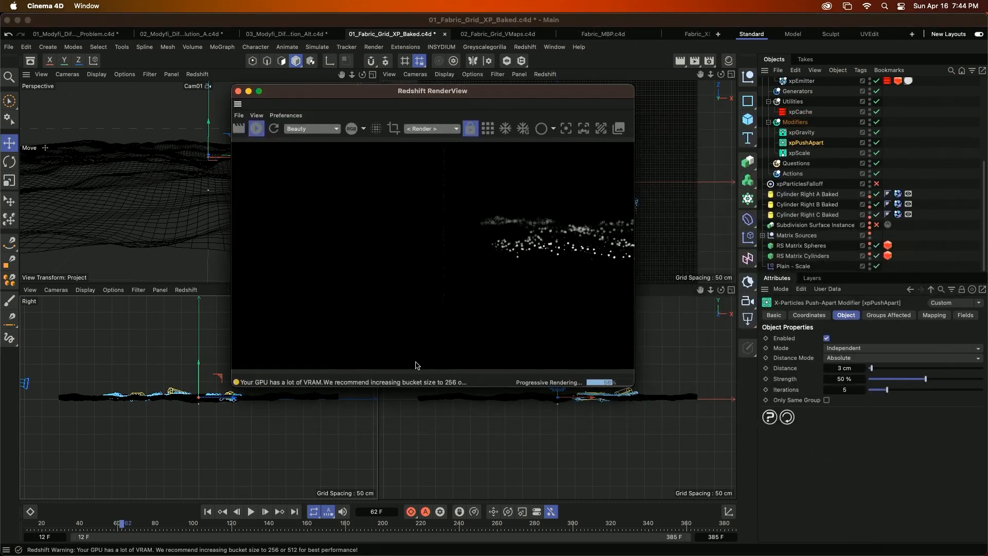
left_click_drag(136, 525, 173, 525)
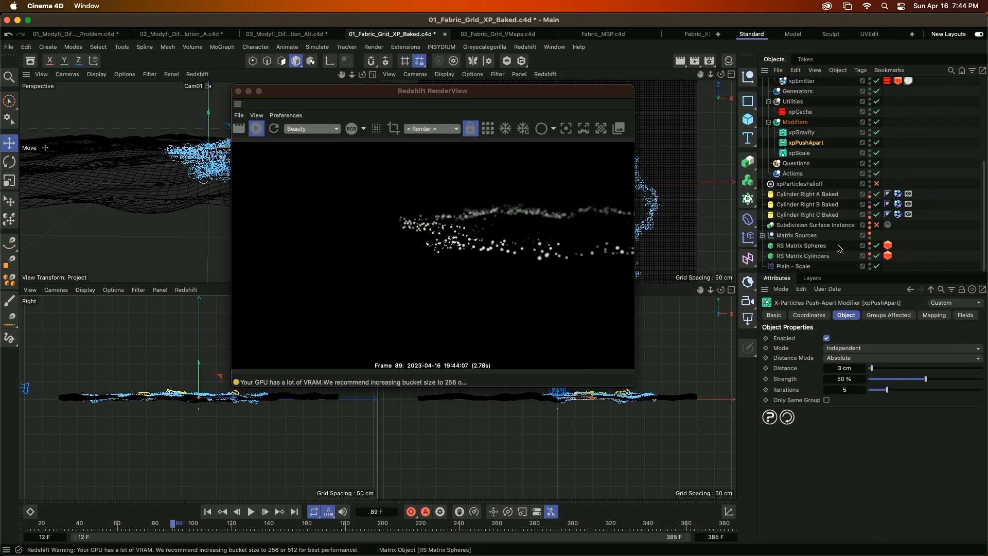
- Enable the xpParticlesFalloff object and advance to frame 90 to update the live render
left_click(804, 185)
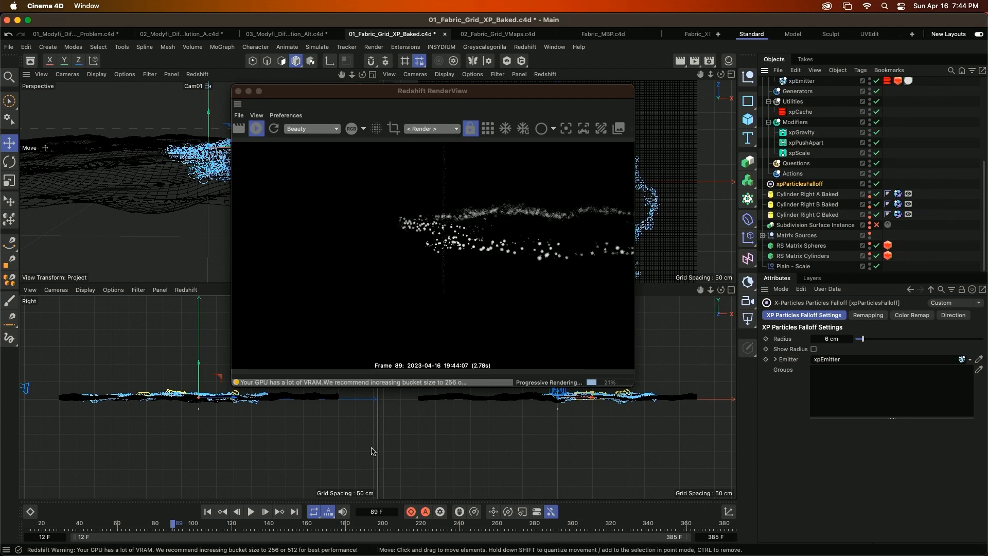
key("g")
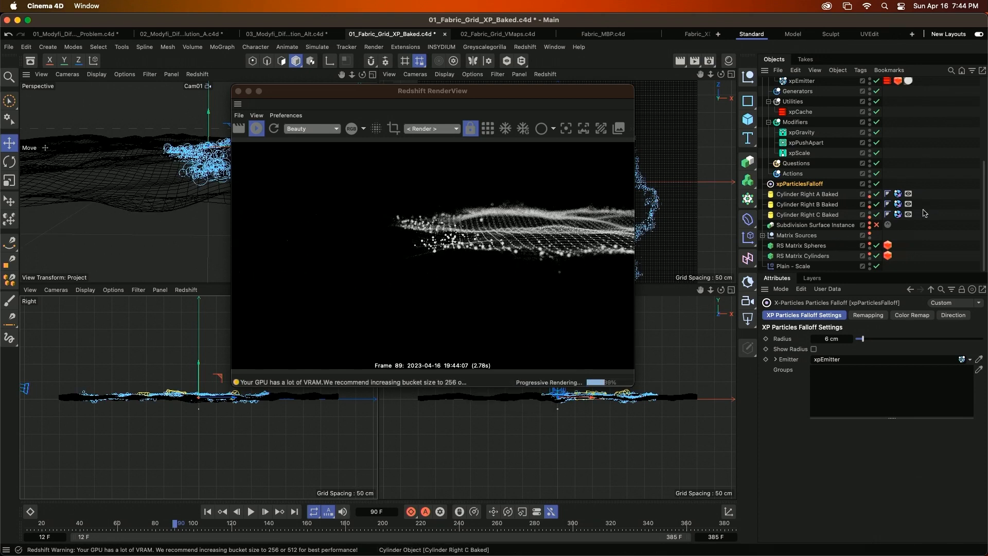
- View the Plain - Scale effector and examine the Subdivision Surface's Vertex Map fields, including the xpParticlesFalloff and Curve layers and available INSYDIUM falloffs
left_click(801, 266)
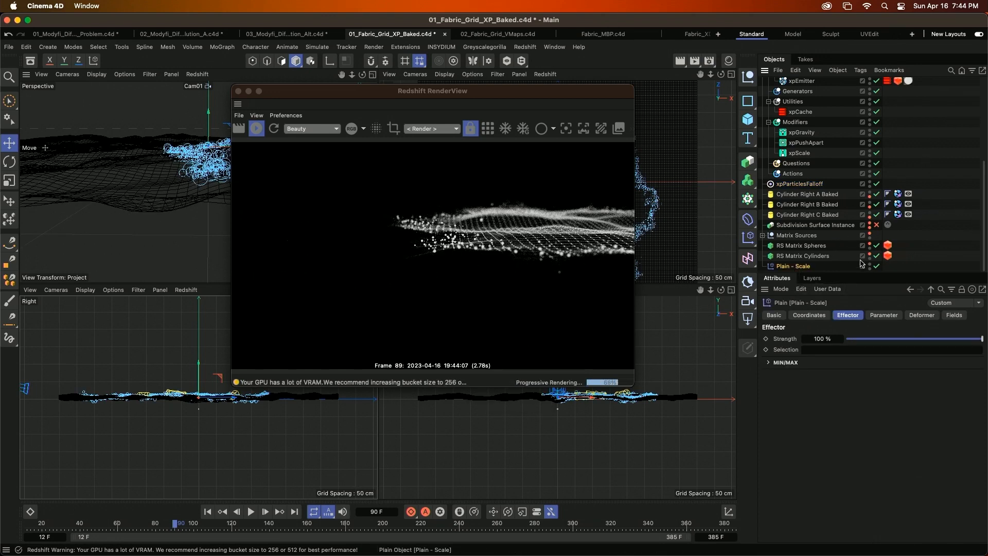
left_click_drag(980, 191, 986, 108)
left_click(887, 126)
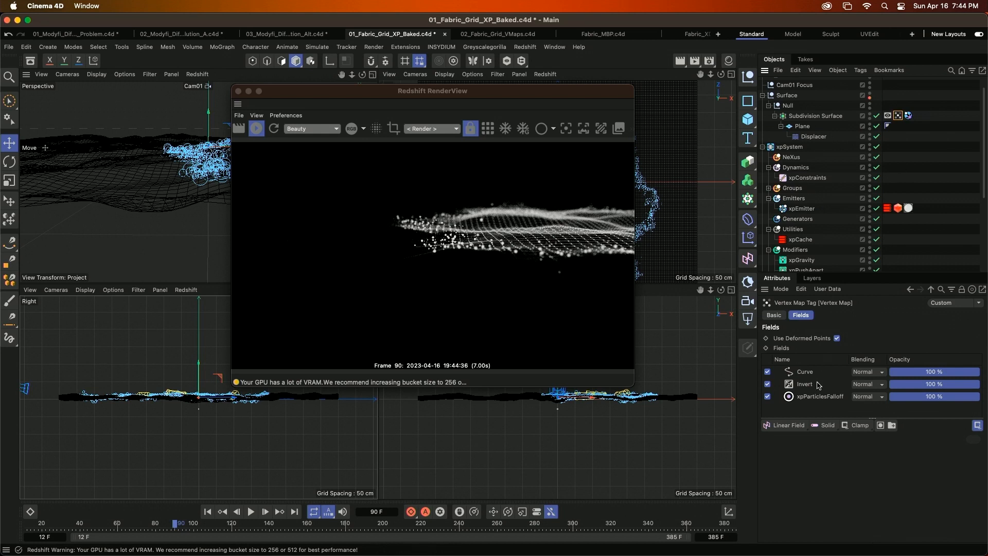
left_click(821, 396)
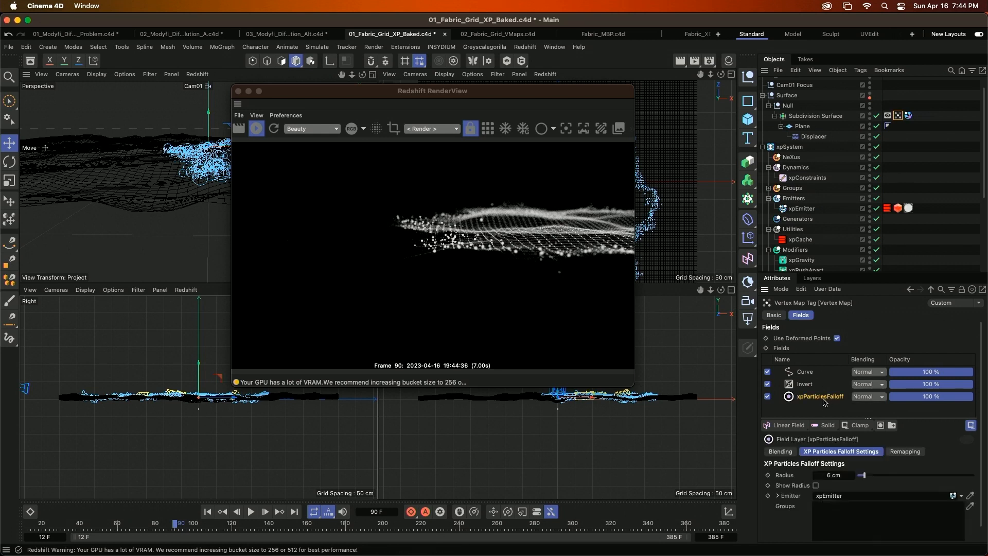
left_click(788, 426)
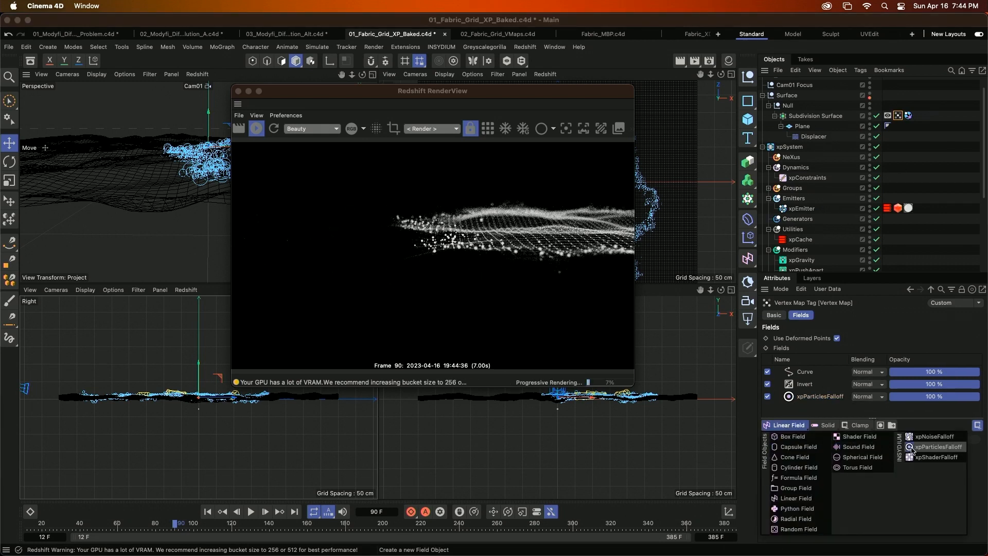
left_click(927, 444)
left_click(788, 422)
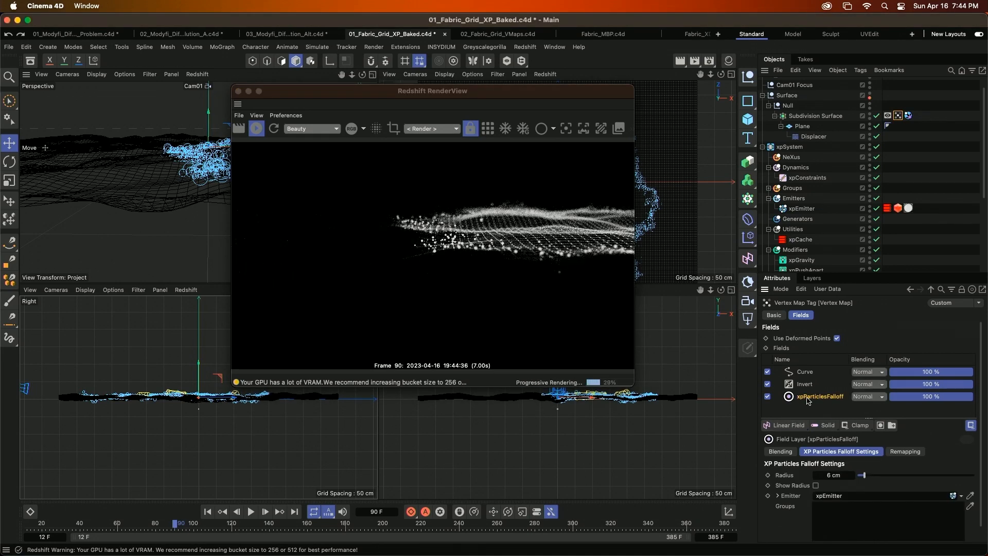
left_click(807, 372)
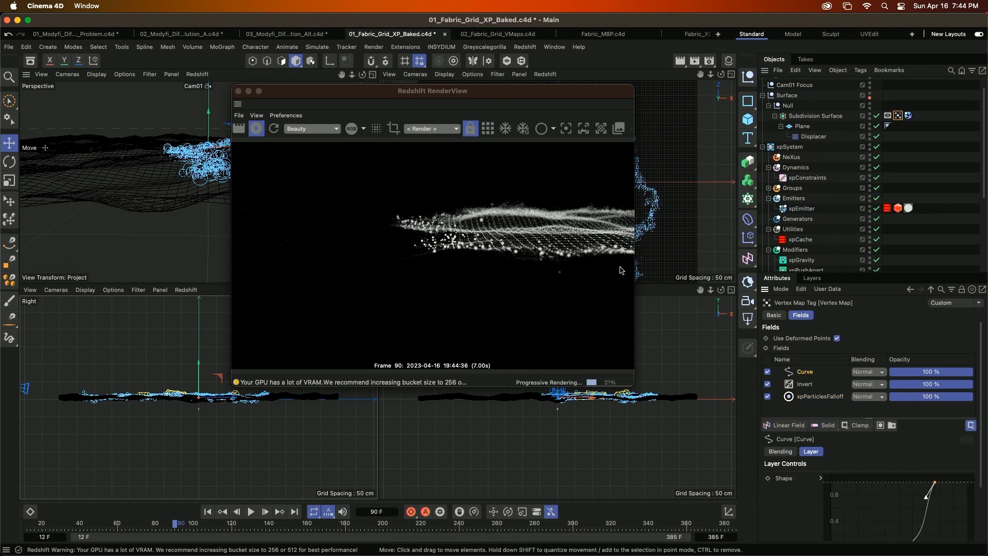
- Compare the object distribution settings of RS Matrix Spheres and RS Matrix Cylinders, and close the Redshift RenderView
left_click_drag(982, 187, 982, 259)
left_click(820, 247)
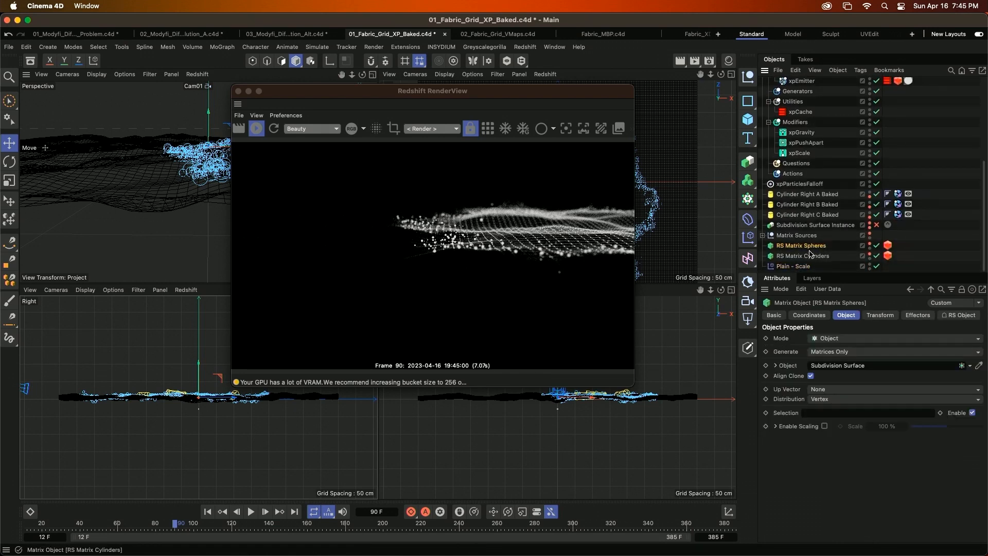
left_click_drag(513, 90, 416, 189)
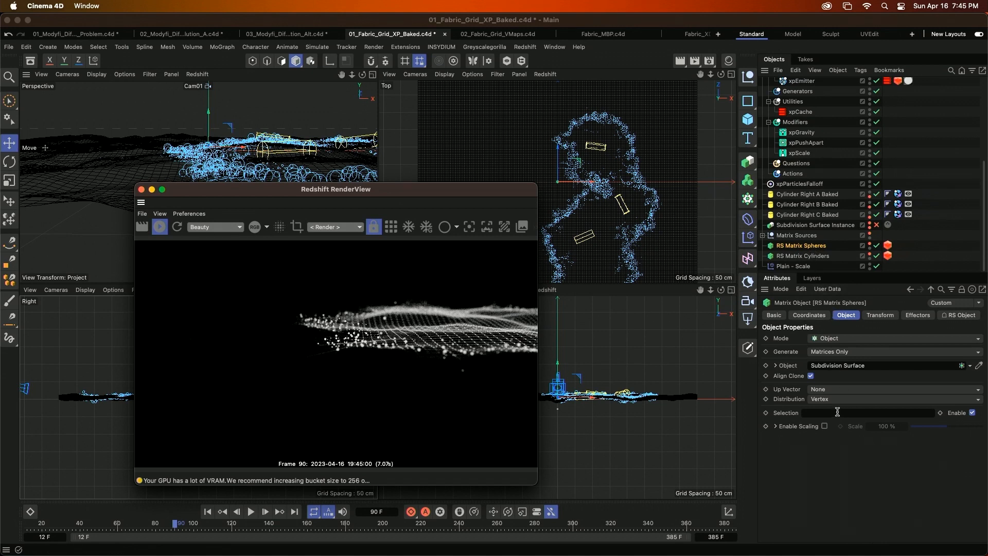
left_click(803, 256)
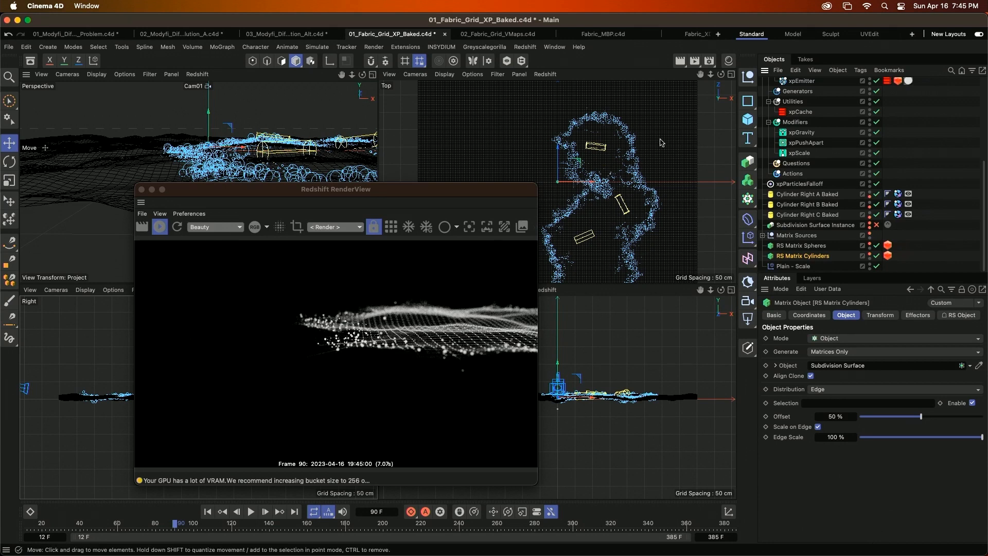
left_click(749, 162)
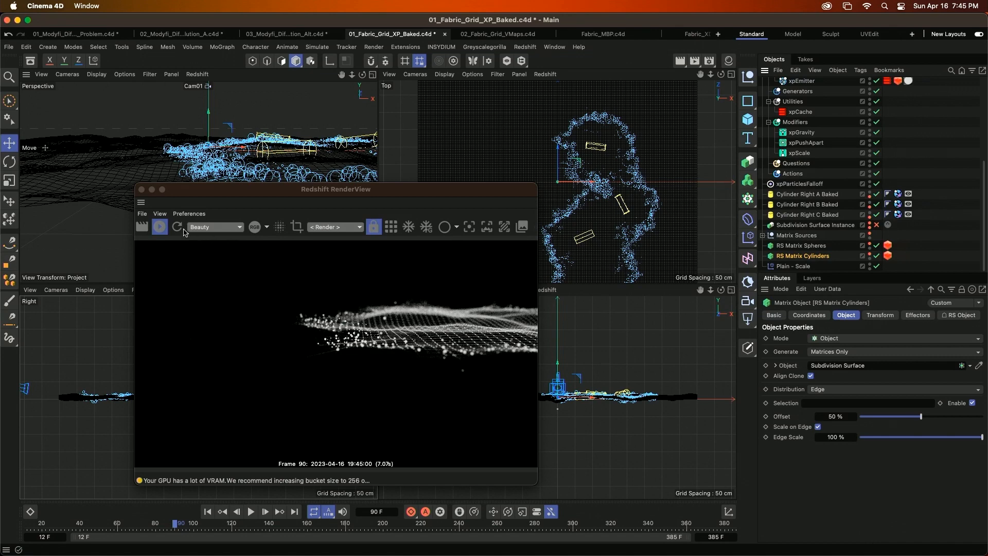
left_click(141, 190)
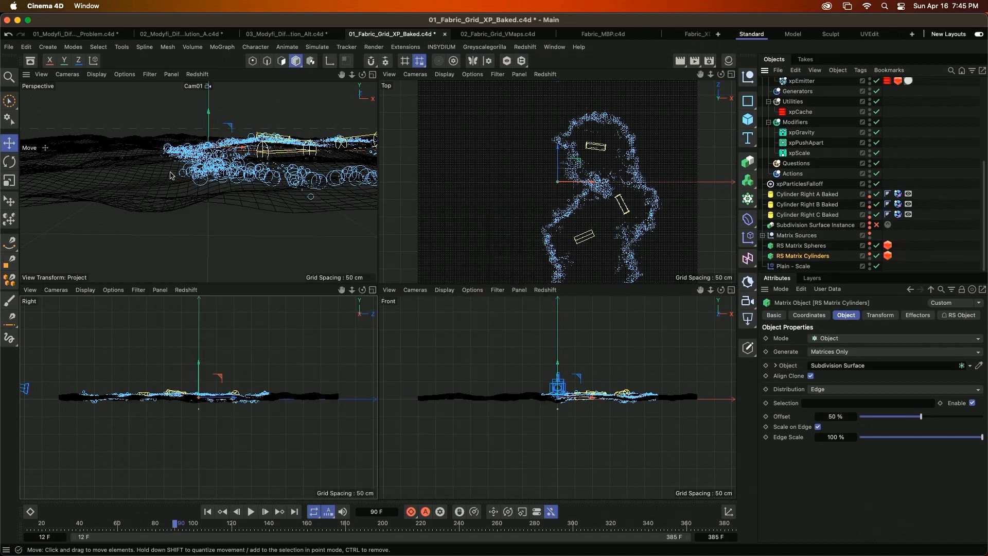
- In 02_Fabric_Grid_VMaps.c4d, examine Cylinder Right A's object properties and its Dynamics Body tag
left_click(529, 36)
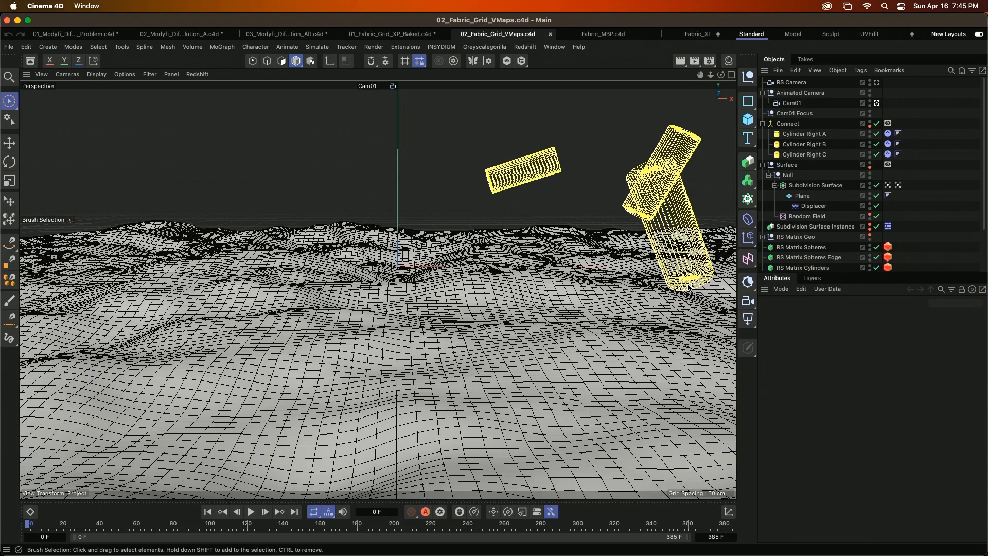
left_click(831, 135)
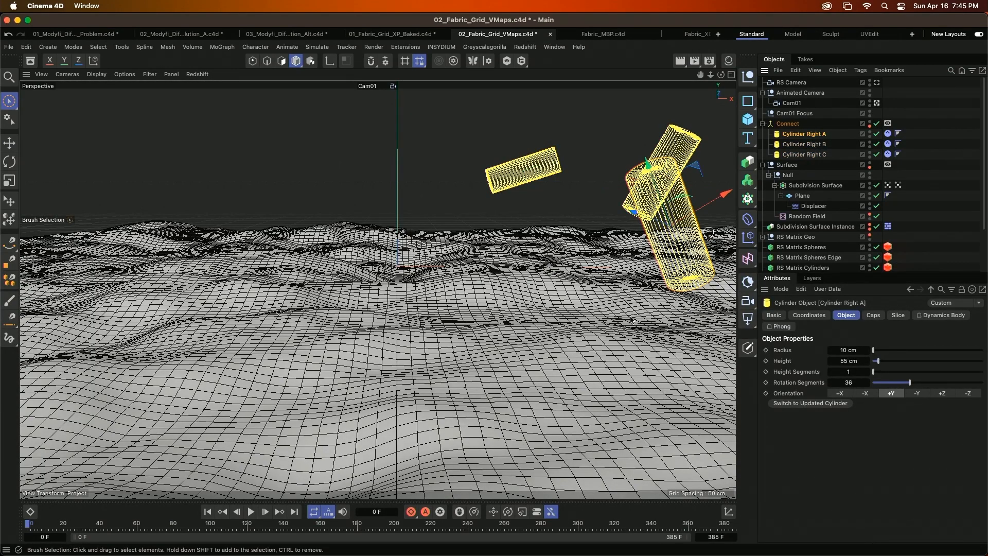
left_click(888, 134)
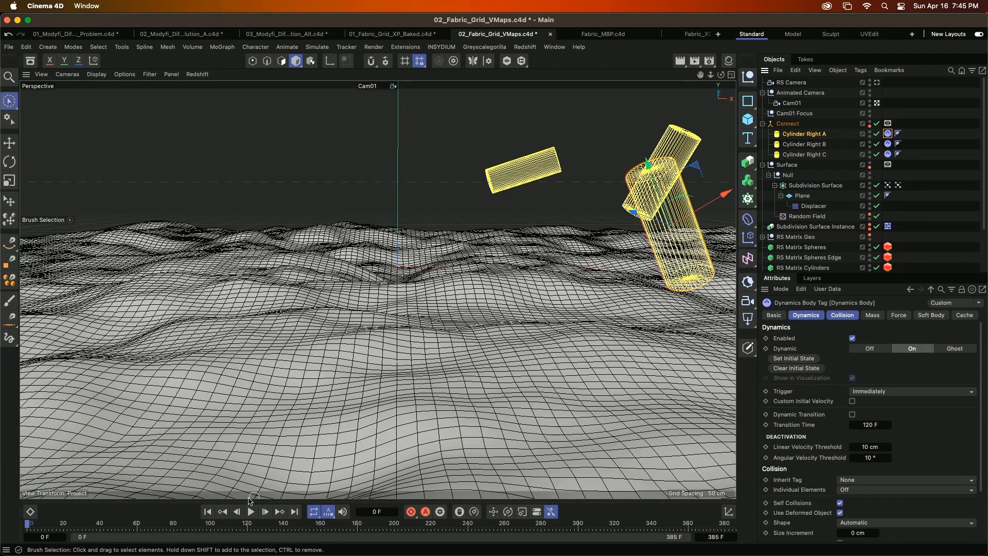
- Play the cylinder simulation while examining the Subdivision Surface's Vertex Map 1 fields, and stop the playback
left_click(251, 512)
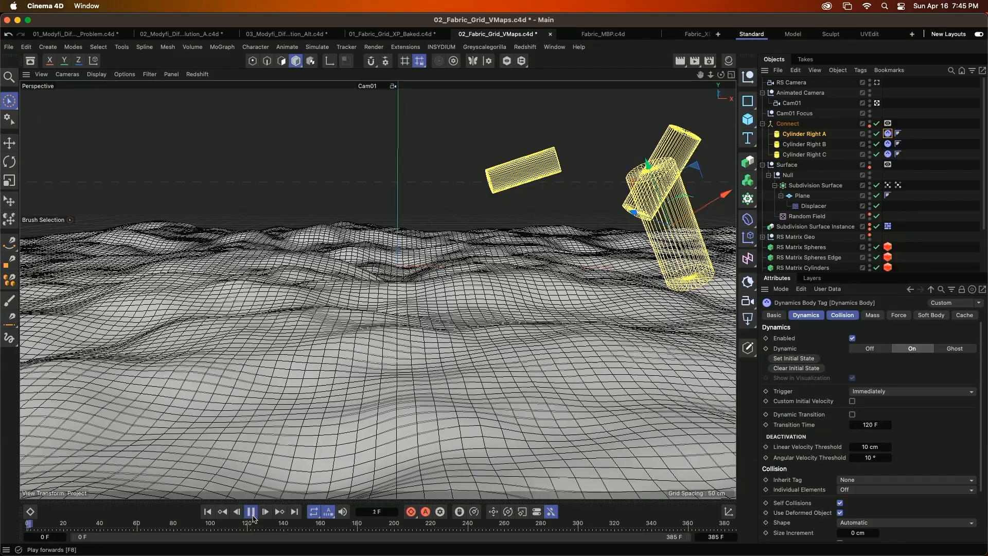
left_click(888, 186)
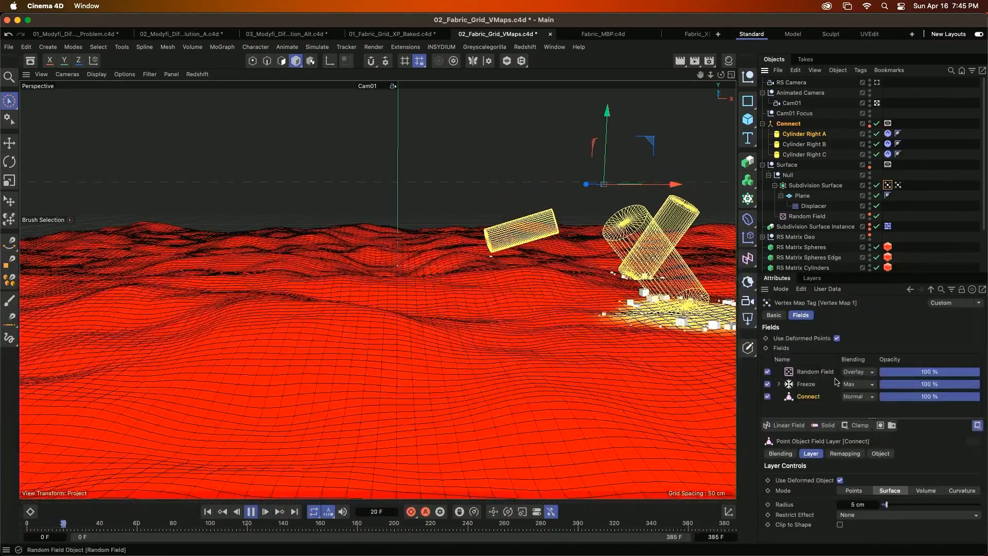
left_click(251, 512)
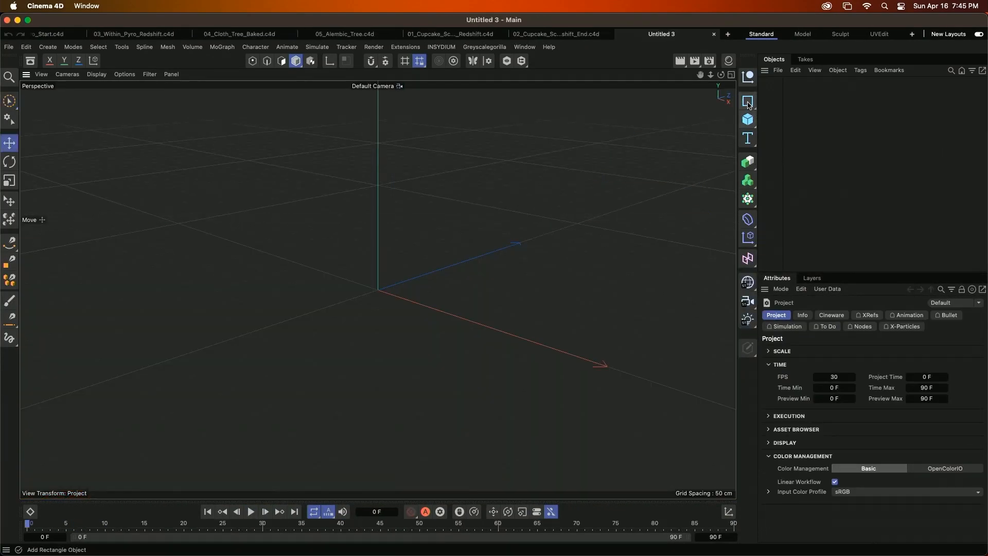
- Add a Plane to a new empty project with 100 width segments and 100 height segments
left_click(741, 122)
left_click(787, 163)
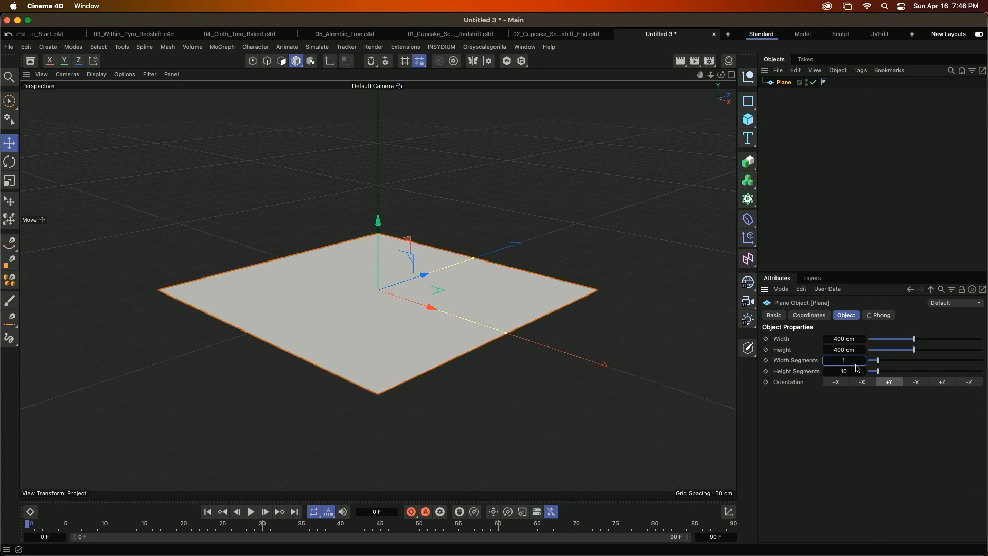
key("Tab")
key("Return")
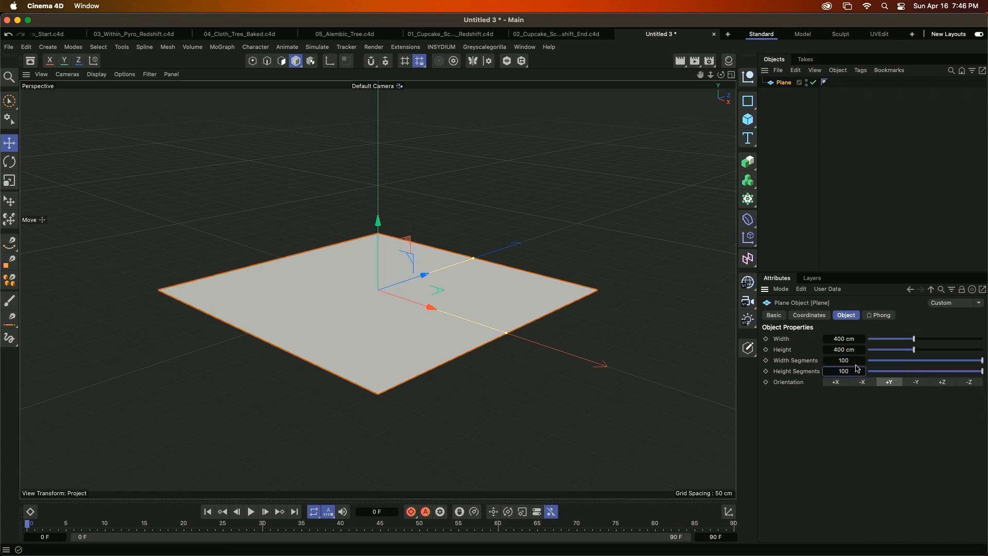
- Add a Vertex Map tag to the Plane
left_click(809, 90)
left_click(860, 71)
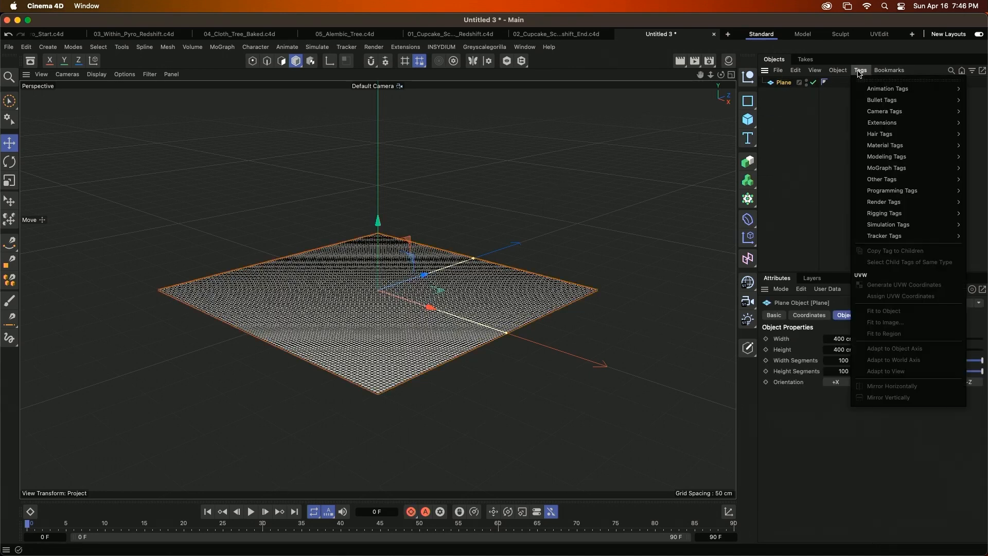
mouse_move(892, 203)
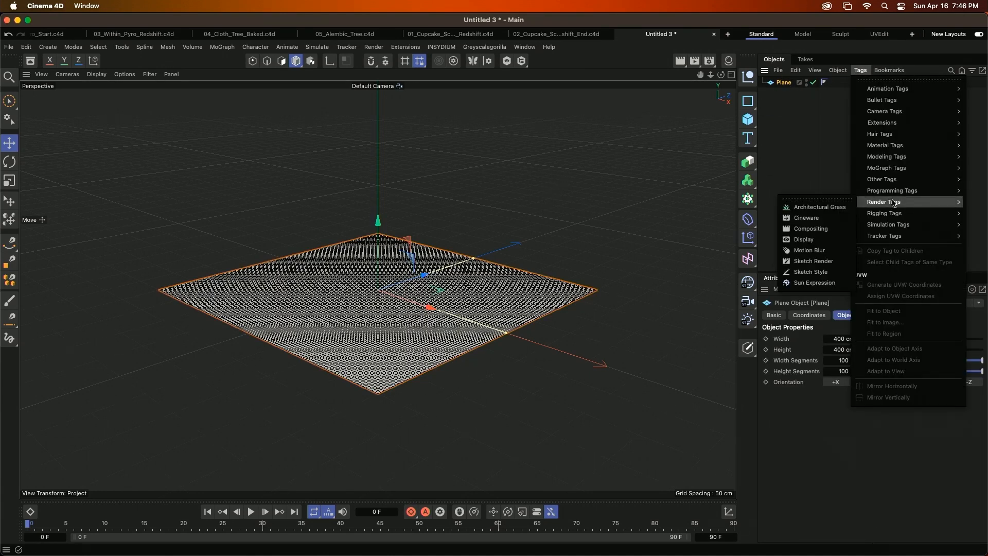
mouse_move(892, 181)
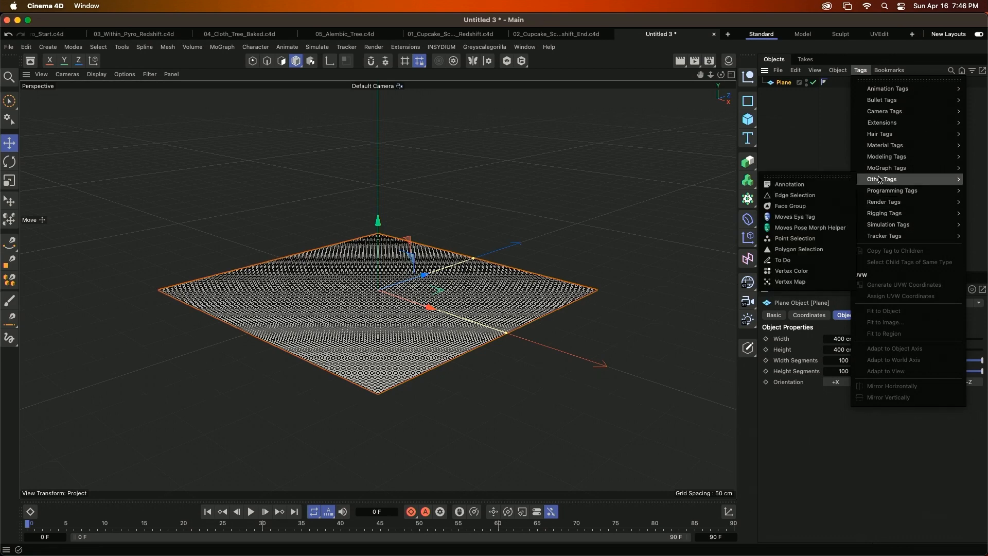
left_click(795, 281)
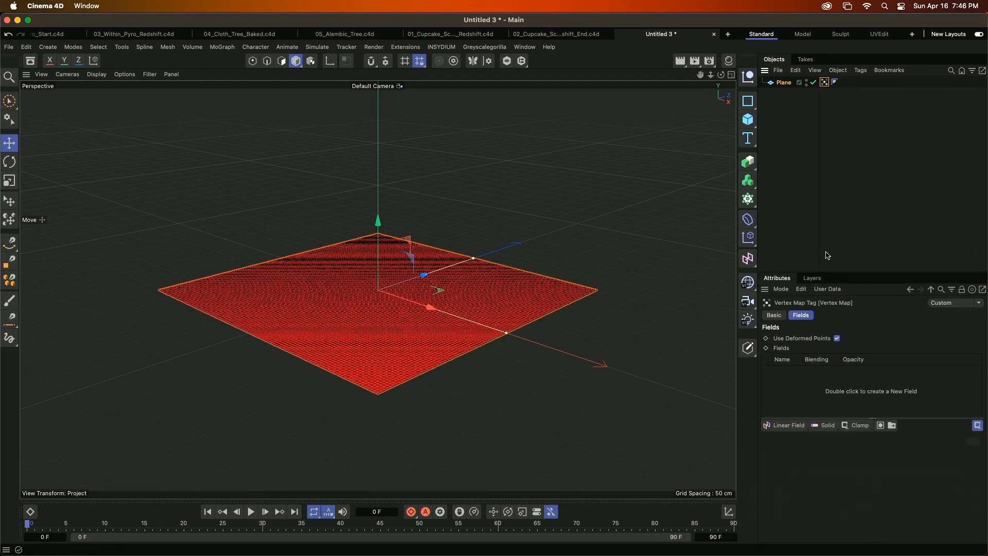
- Add a Spherical Field to the Plane's Vertex Map fields and set its size to 10 cm
left_click(787, 425)
left_click(859, 458)
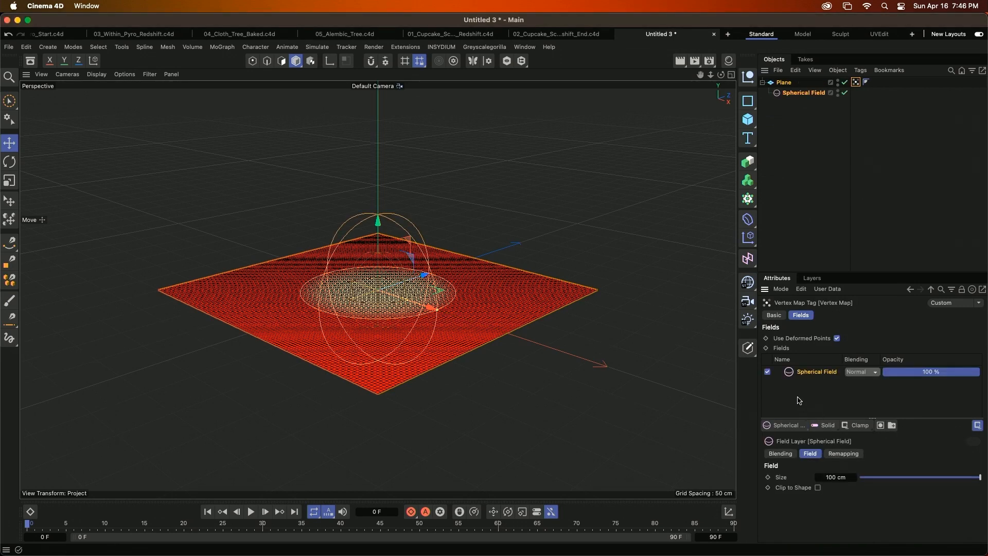
left_click(847, 477)
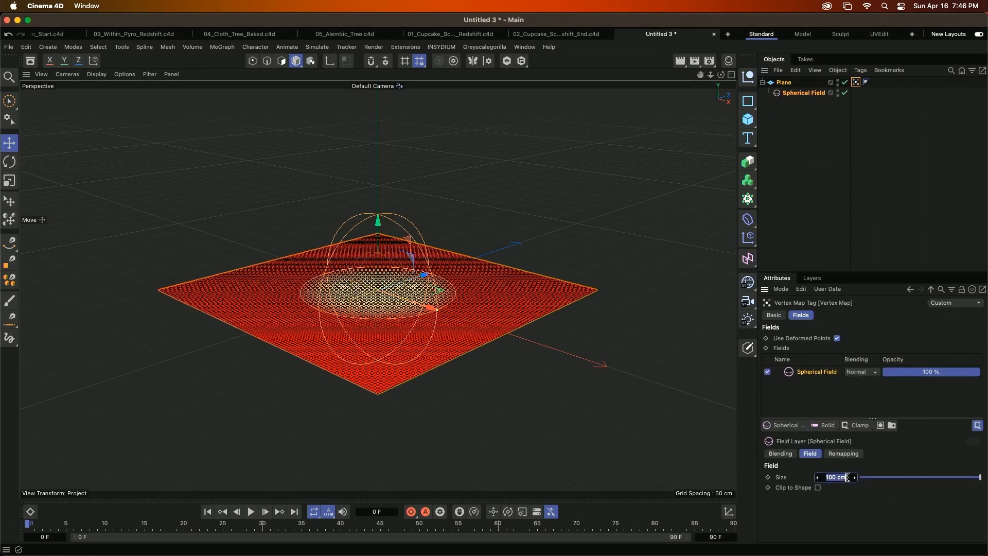
type("10")
key("Return")
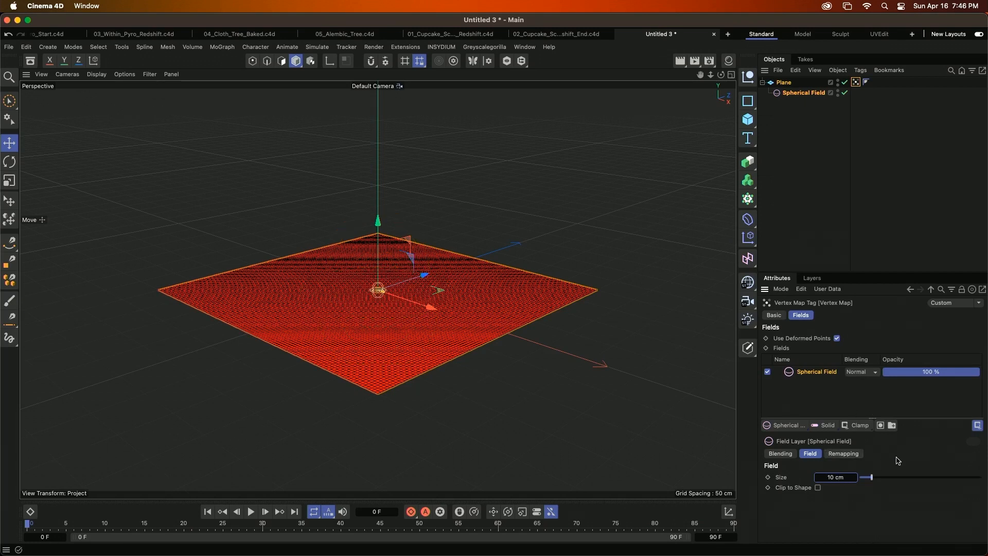
- Add a Freeze layer in Grow mode above the Spherical Field and play the animation
left_click(857, 425)
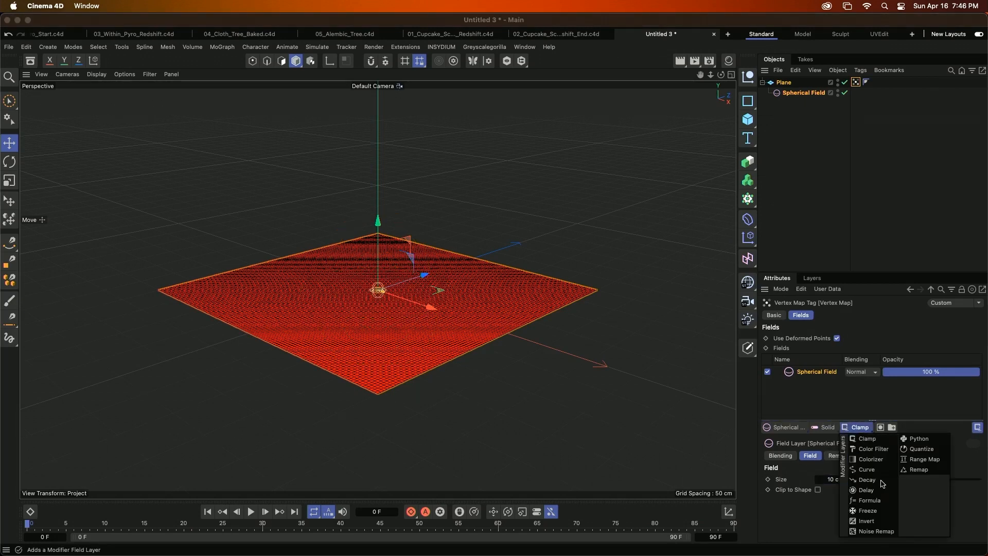
left_click(883, 510)
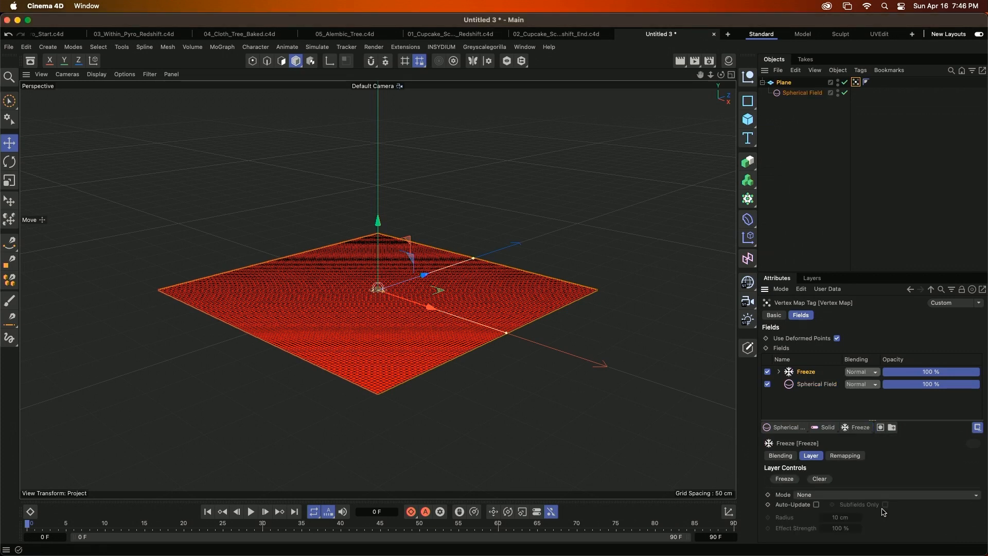
left_click(839, 497)
left_click(838, 482)
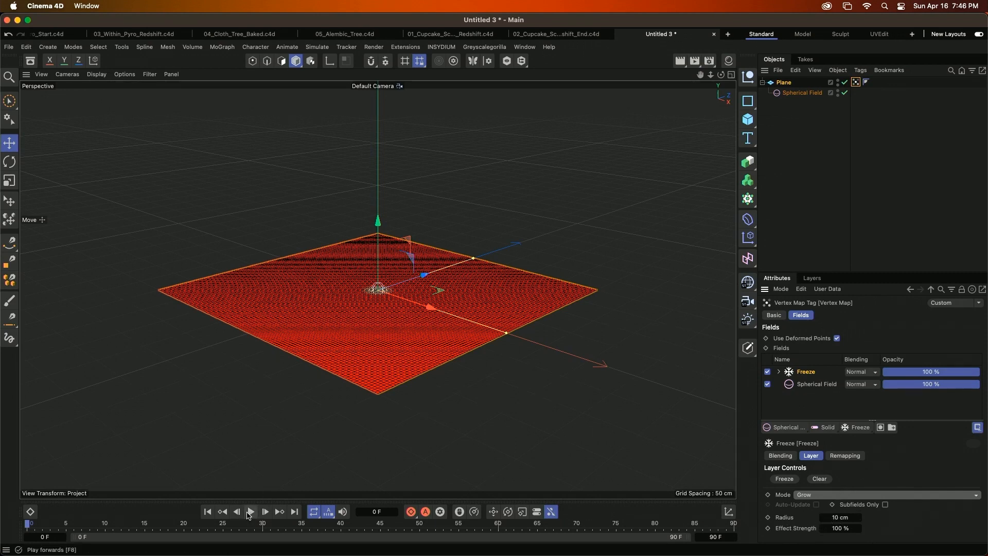
left_click(251, 512)
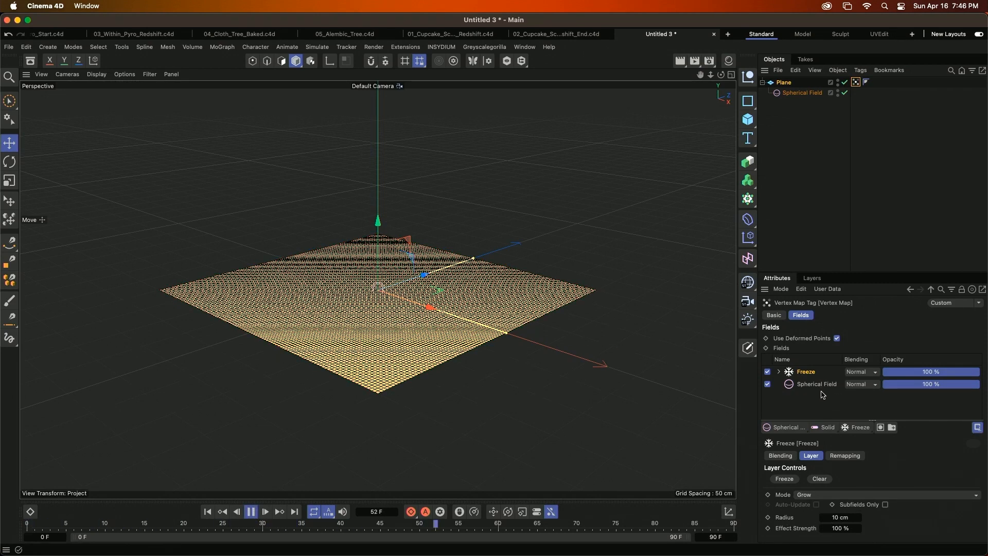
- Add a Random Field with Overlay blending above the Freeze layer and stop the playback
left_click(784, 428)
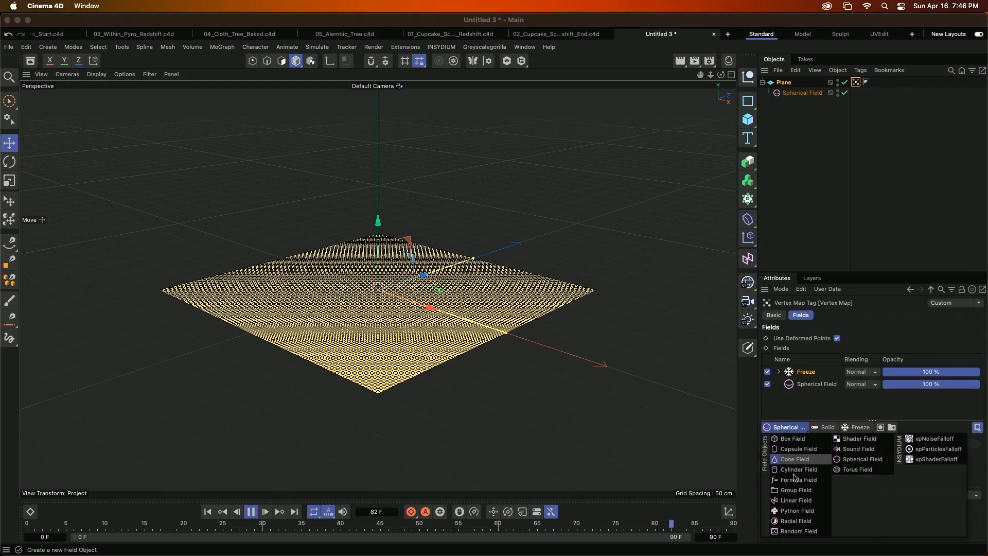
left_click(808, 532)
left_click(865, 375)
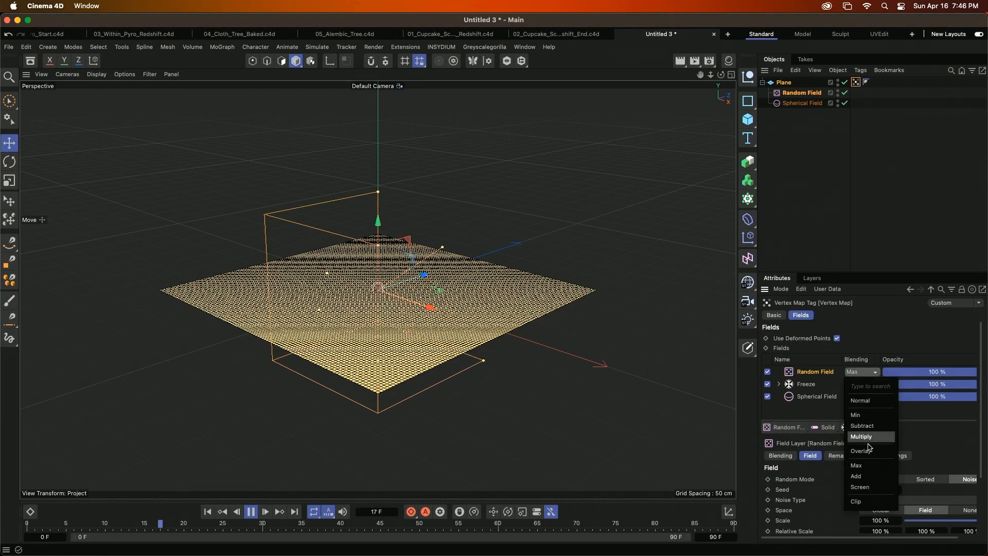
left_click(870, 449)
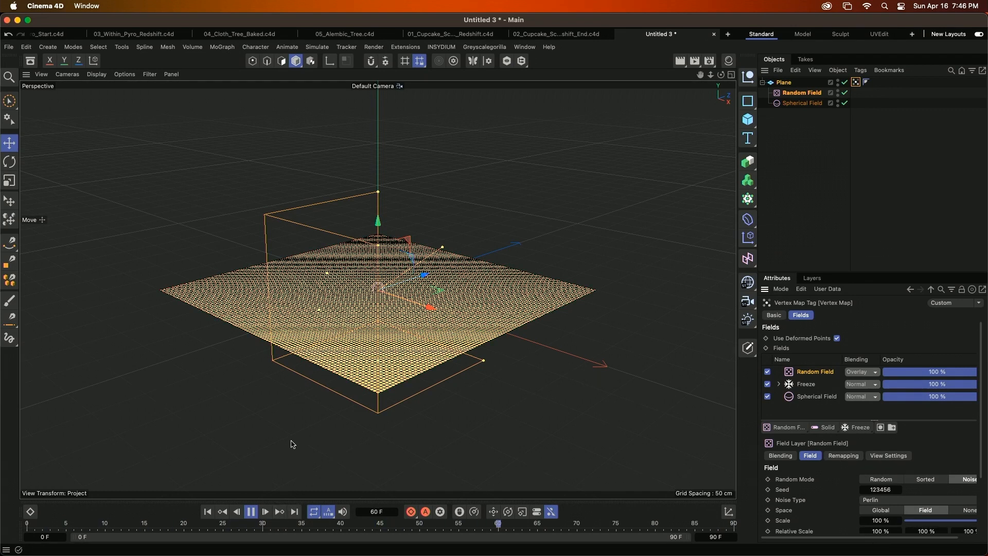
key("space")
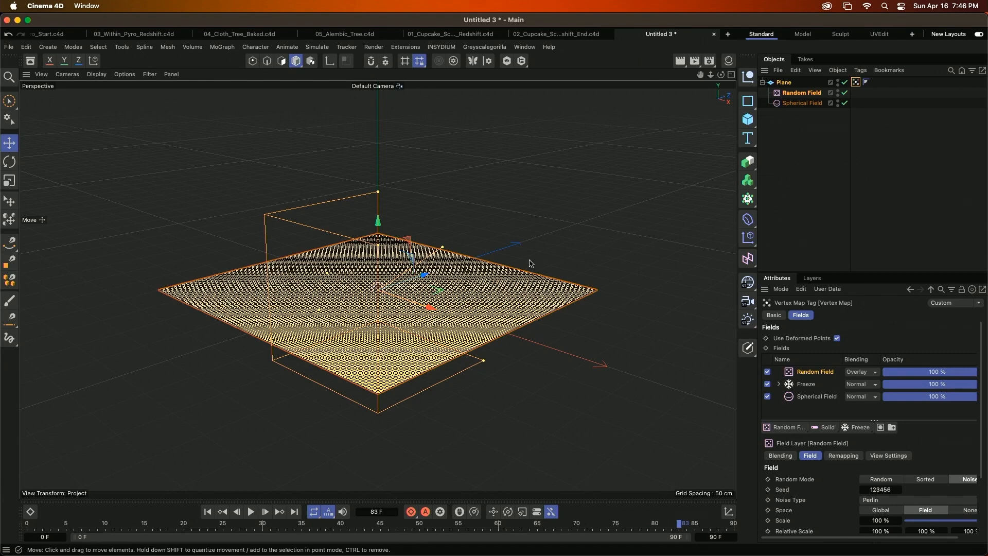
- Switch to the 02_Fabric_Grid_VMaps.c4d project and examine the fields of the Subdivision Surface's Vertex Map Edge tag
key("v")
mouse_move(546, 292)
left_click(552, 351)
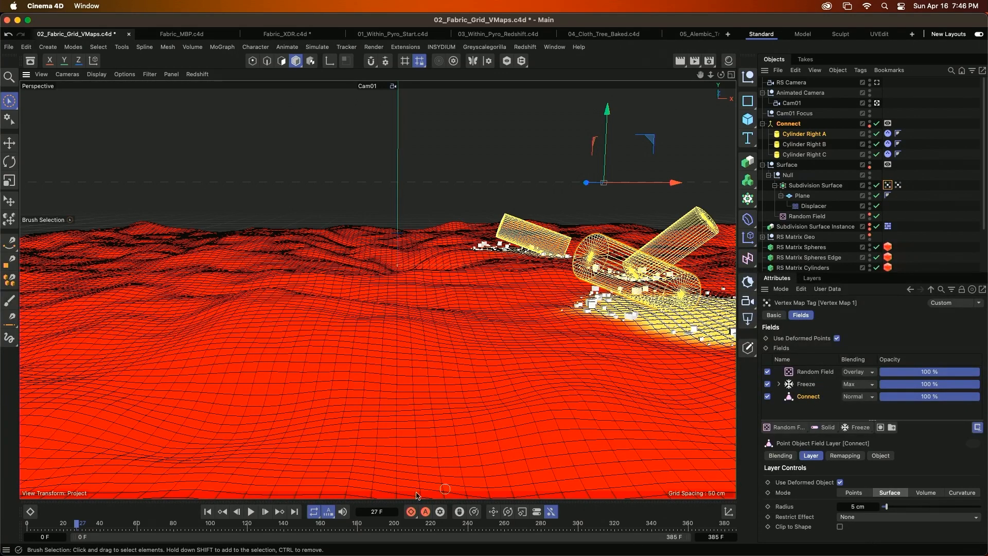
left_click(897, 186)
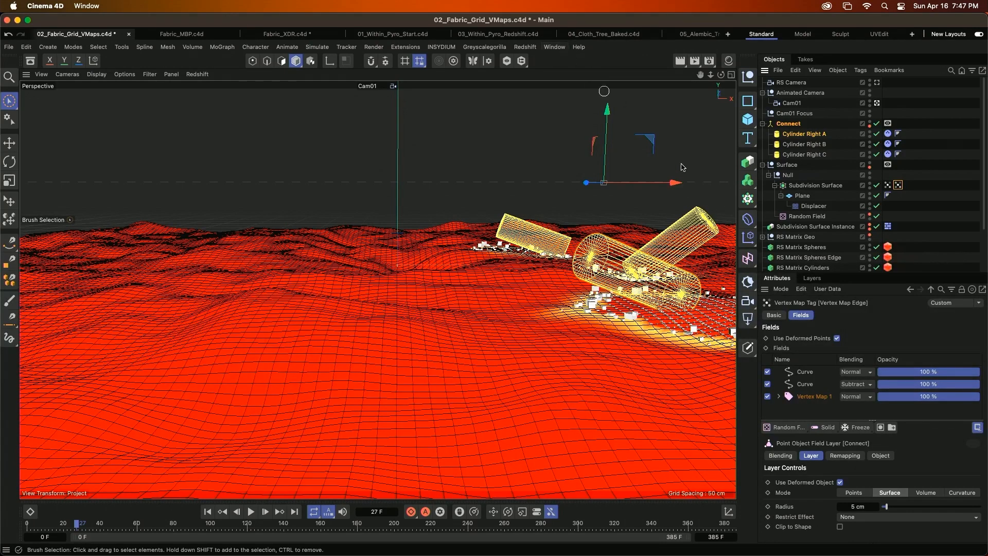
- Disable RS Matrix Spheres Edge and start a live render of the scene in Redshift RenderView
left_click(856, 259)
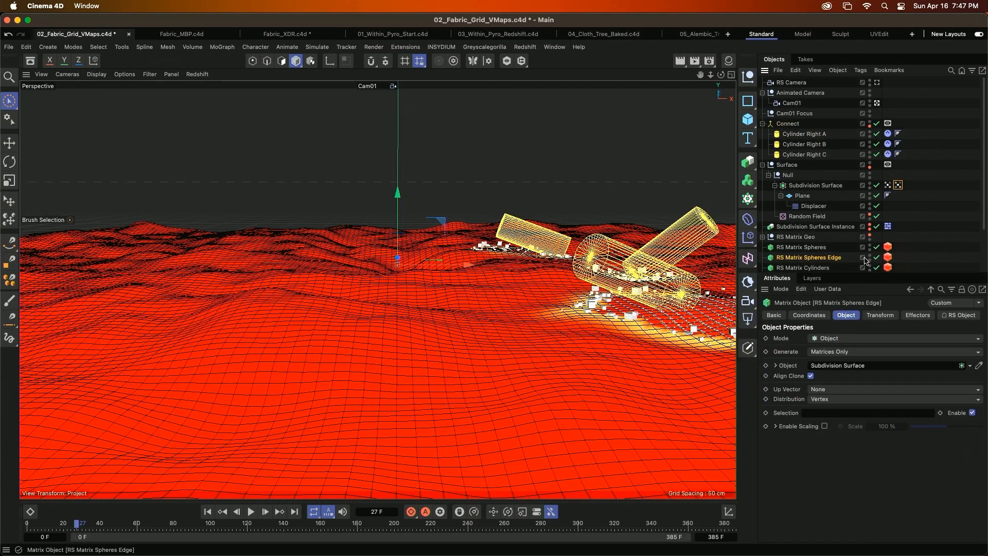
left_click(877, 258)
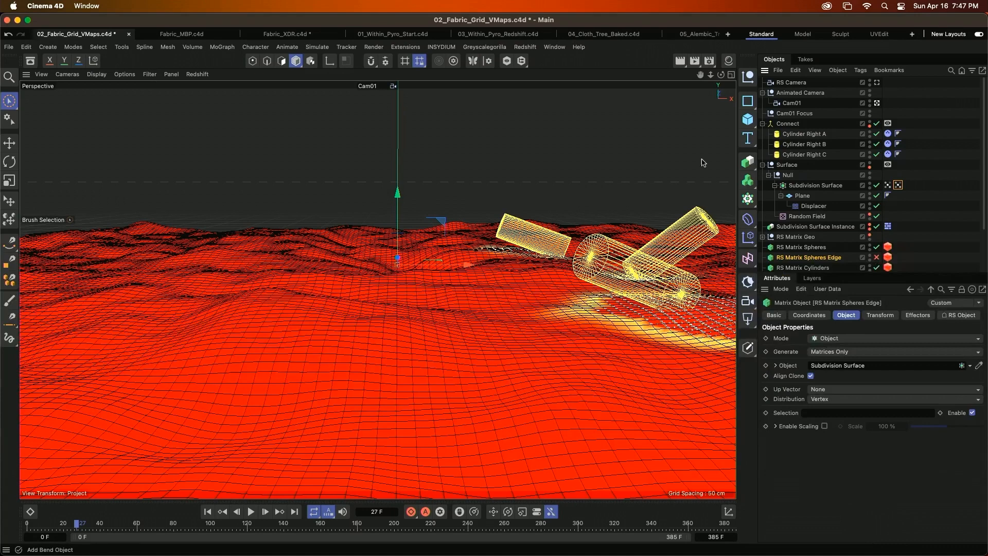
left_click(526, 47)
left_click(543, 126)
left_click(588, 158)
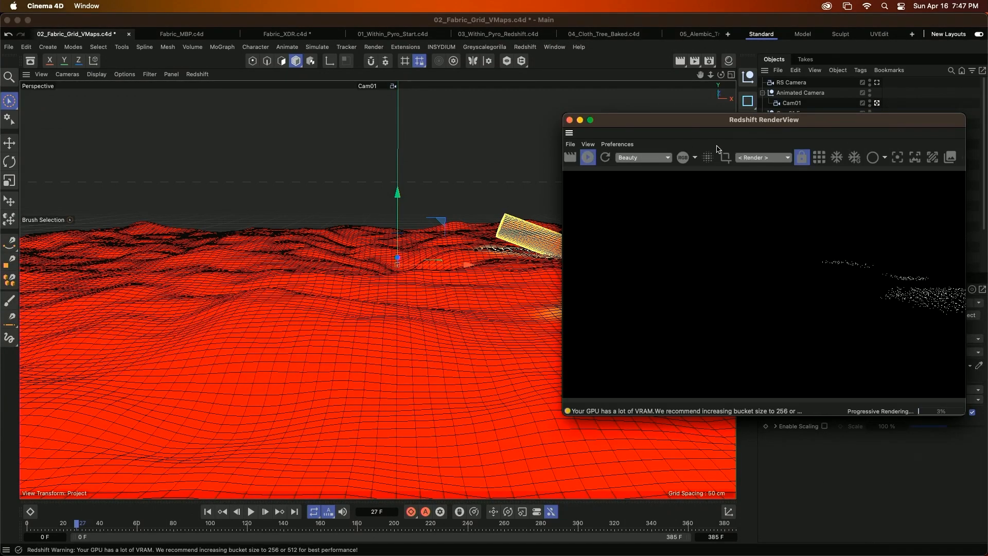
left_click_drag(711, 125, 540, 127)
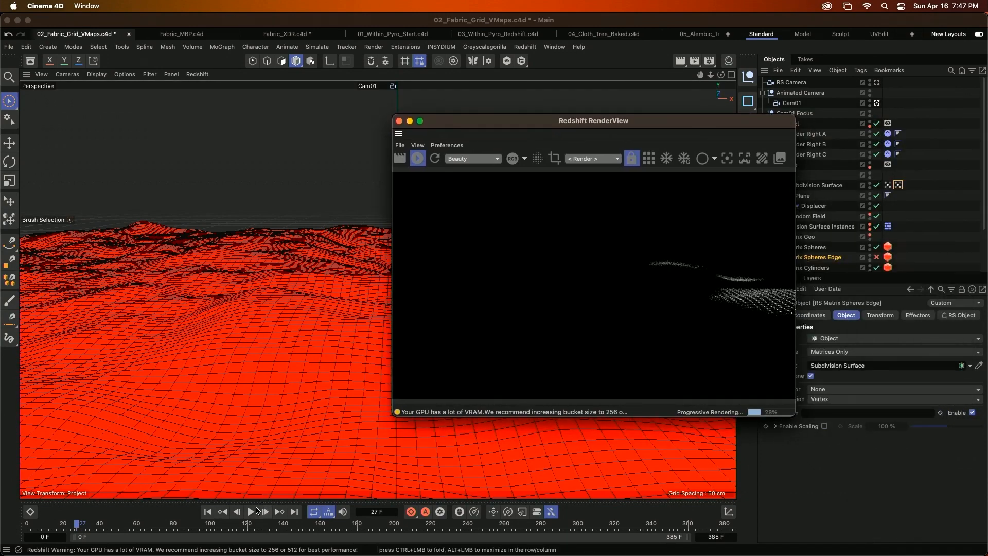
- Play the simulation to frame 50 and move the render window clear of the object list
left_click(251, 512)
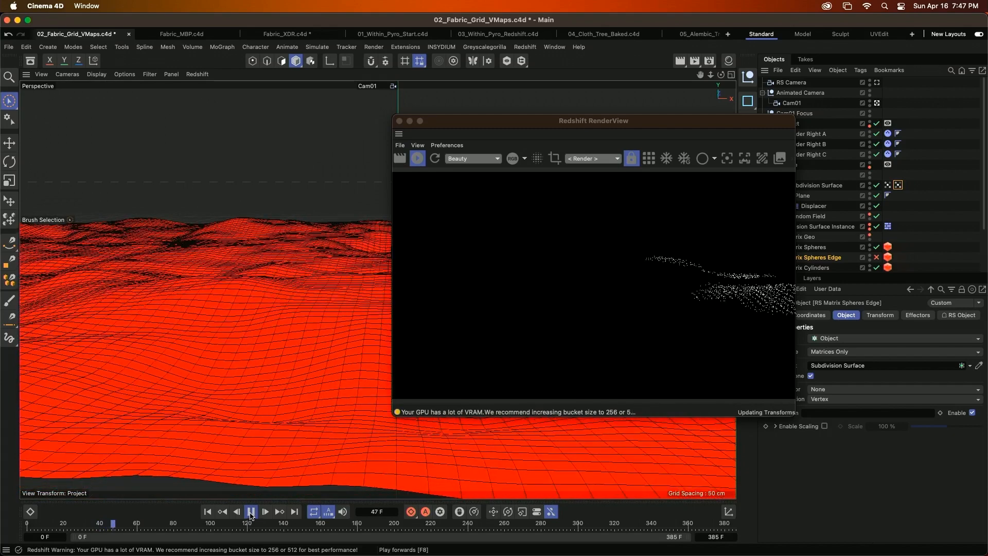
left_click(252, 512)
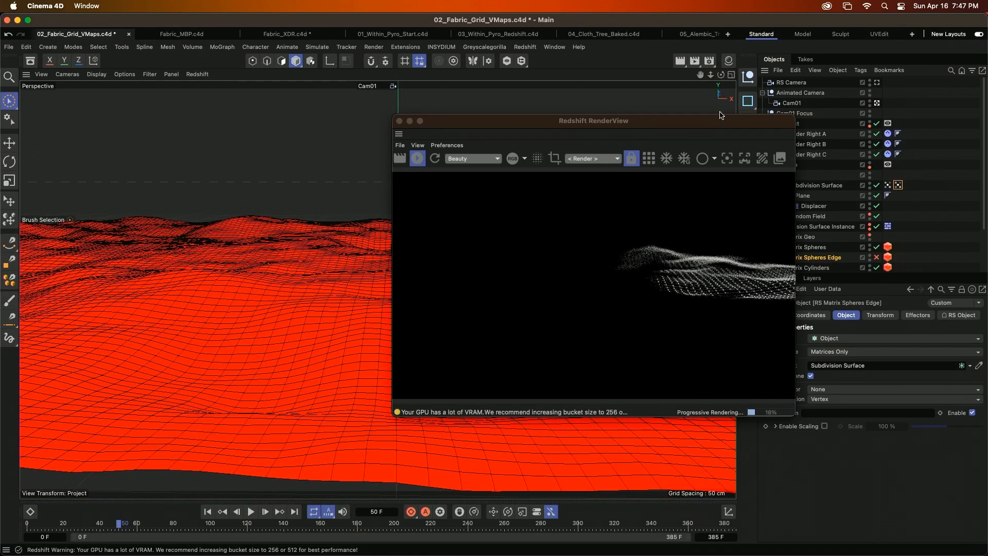
left_click_drag(633, 131, 456, 153)
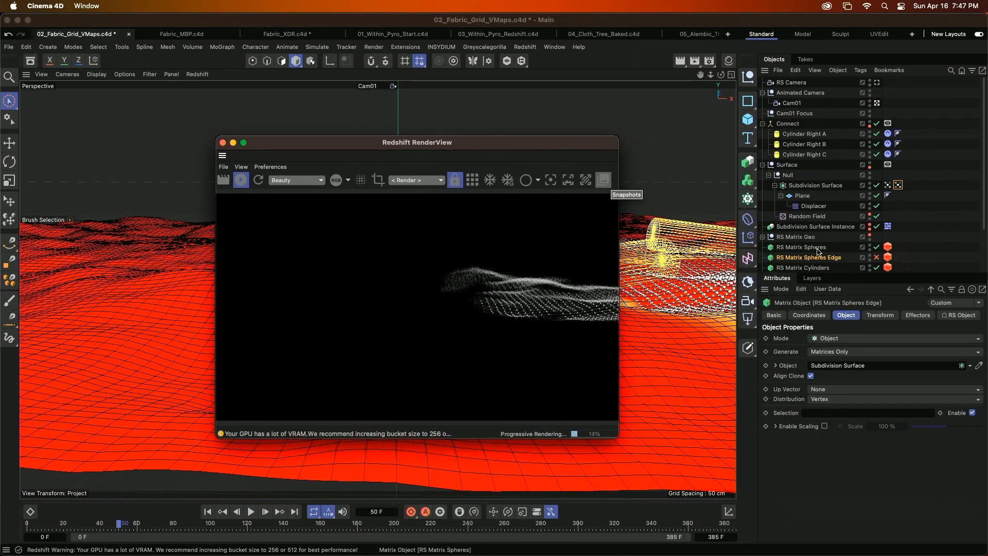
- Re-enable RS Matrix Spheres Edge, recheck the Vertex Map Edge fields, and close Redshift RenderView
left_click(827, 265)
left_click(824, 267)
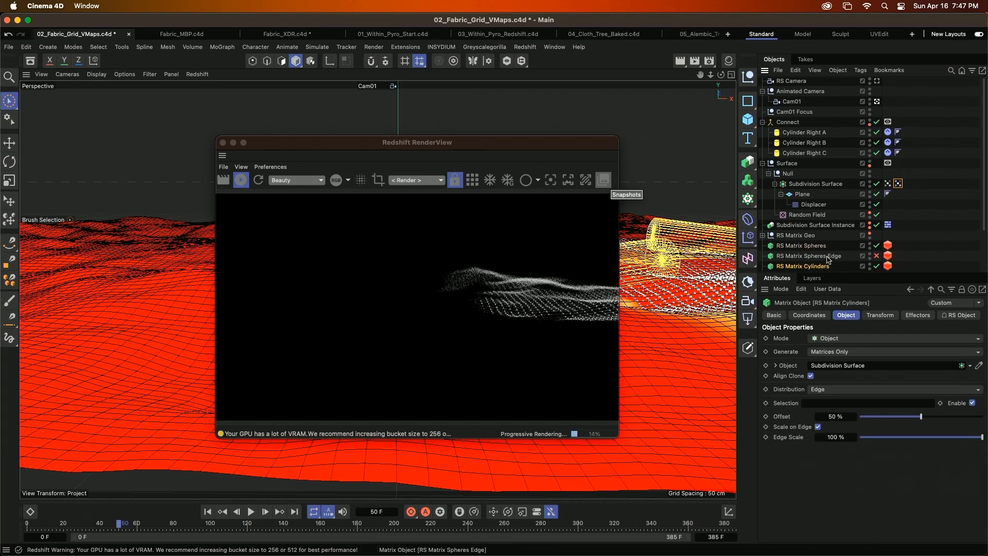
left_click(827, 256)
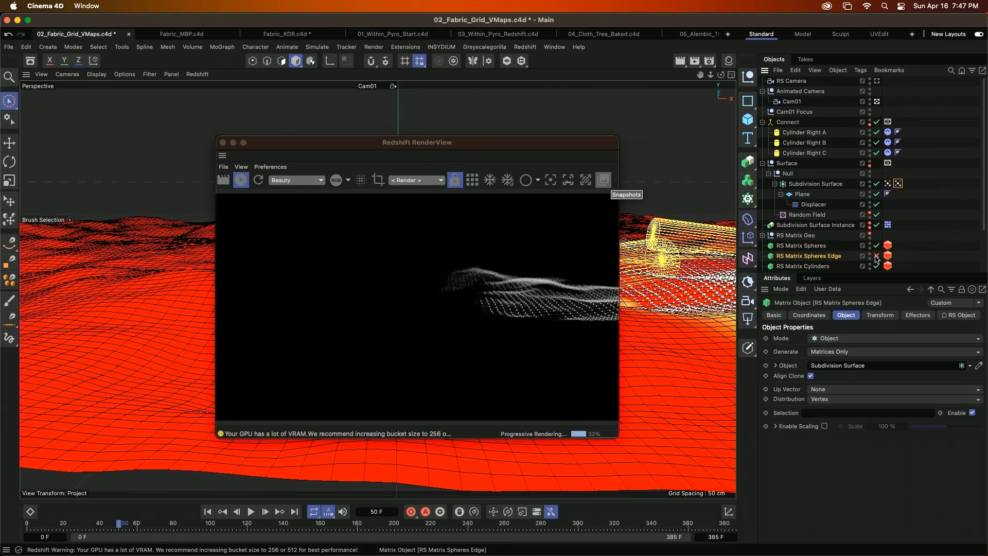
left_click(877, 257)
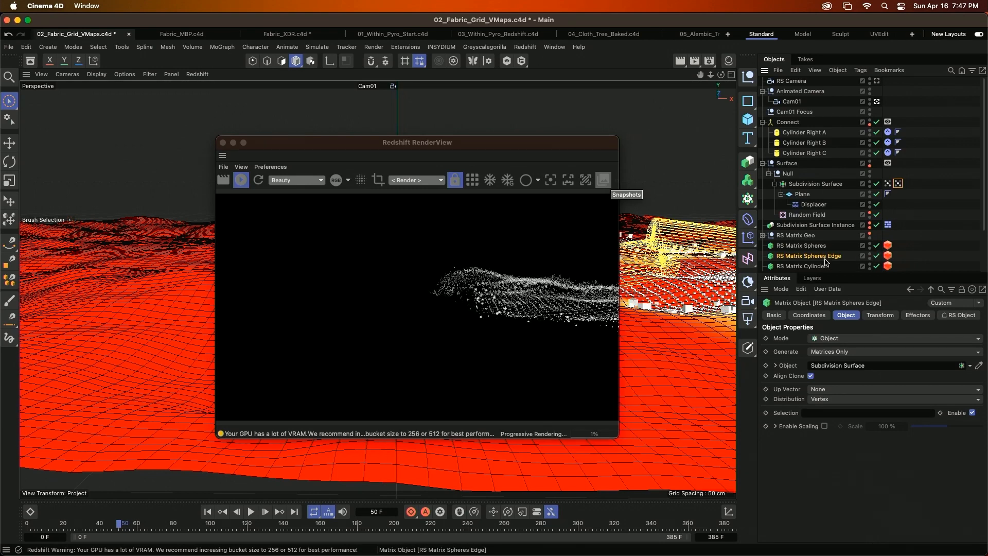
left_click(898, 184)
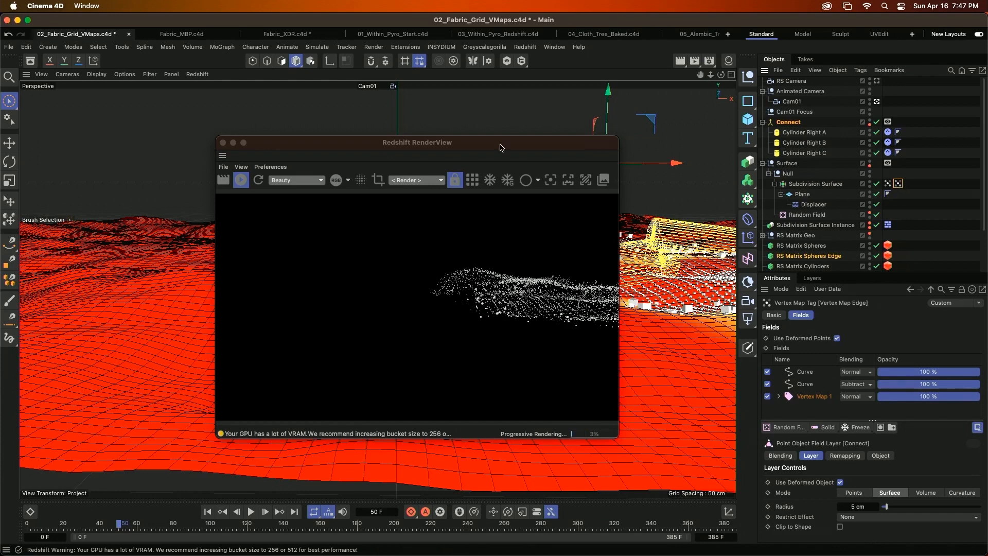
left_click(223, 143)
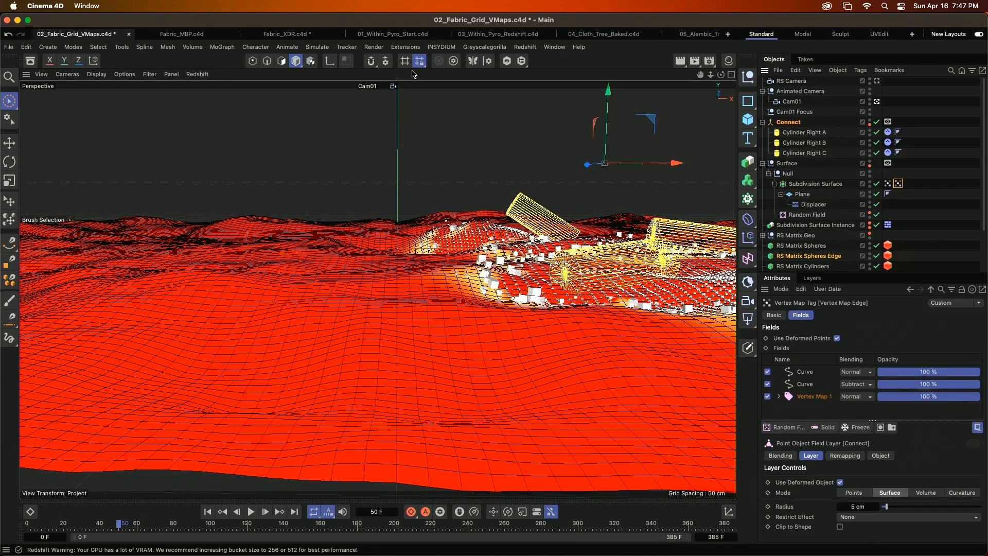
- From the Default Camera, compare Vertex Map Edge with its two Curve layers off and on, and return the view to Cam01
left_click(386, 86)
left_click(407, 94)
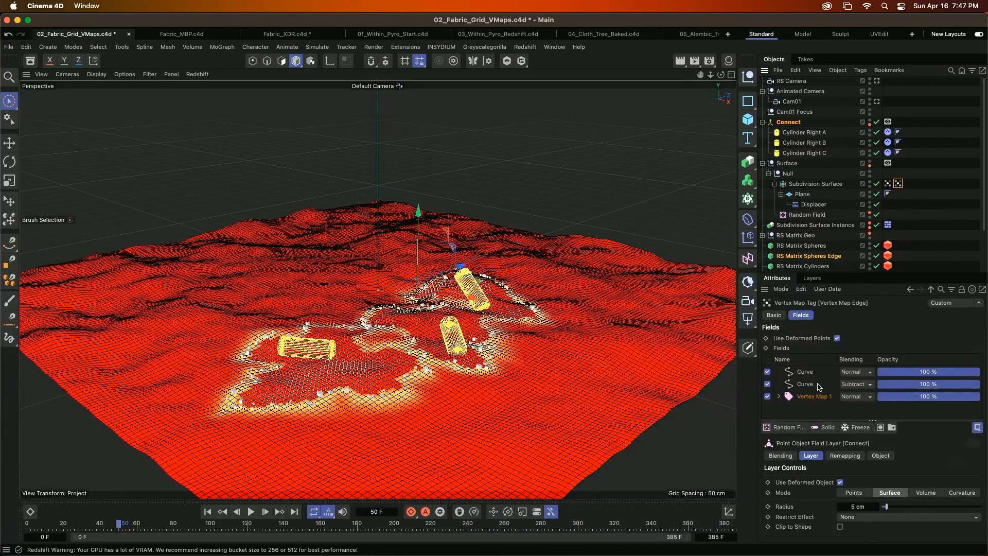
left_click(767, 385)
left_click(767, 371)
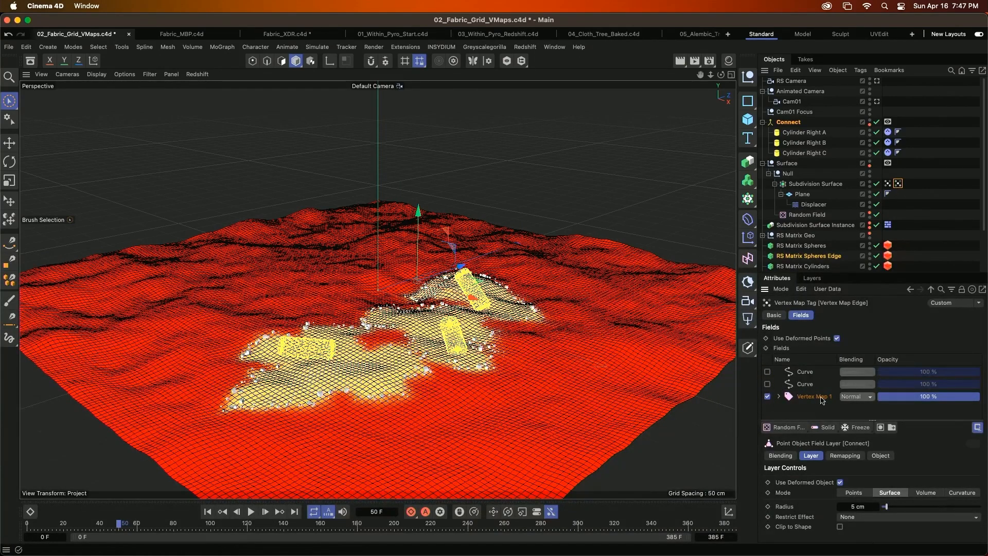
left_click(768, 384)
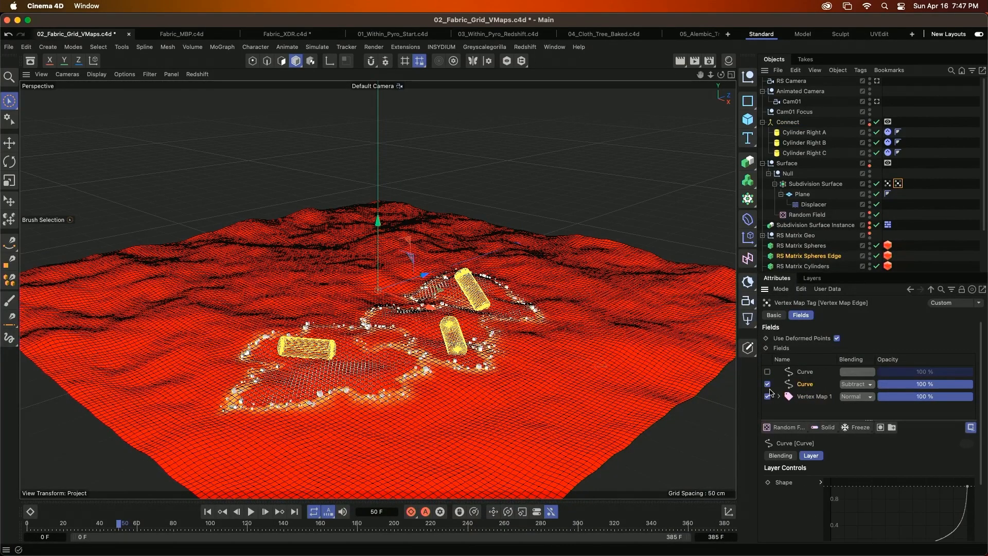
left_click(768, 372)
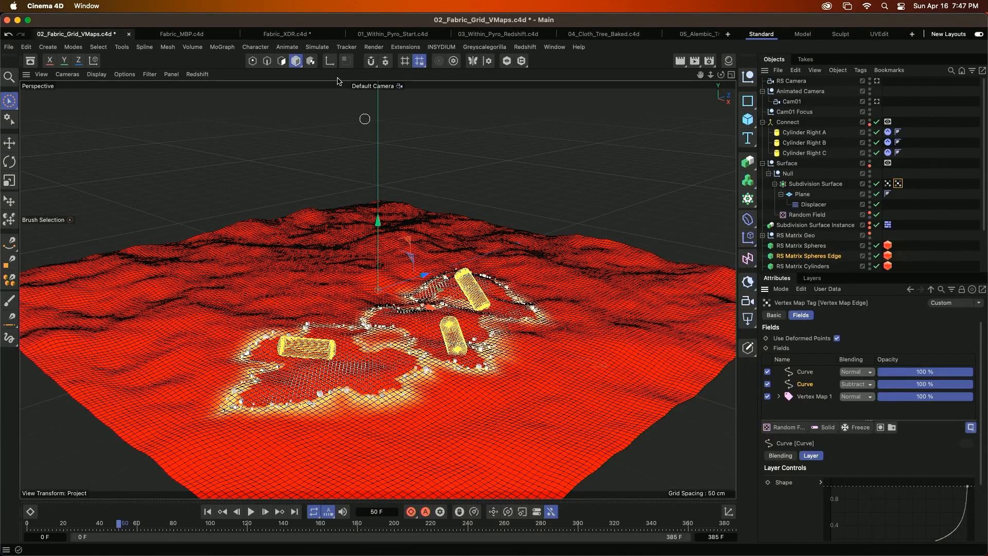
left_click(380, 86)
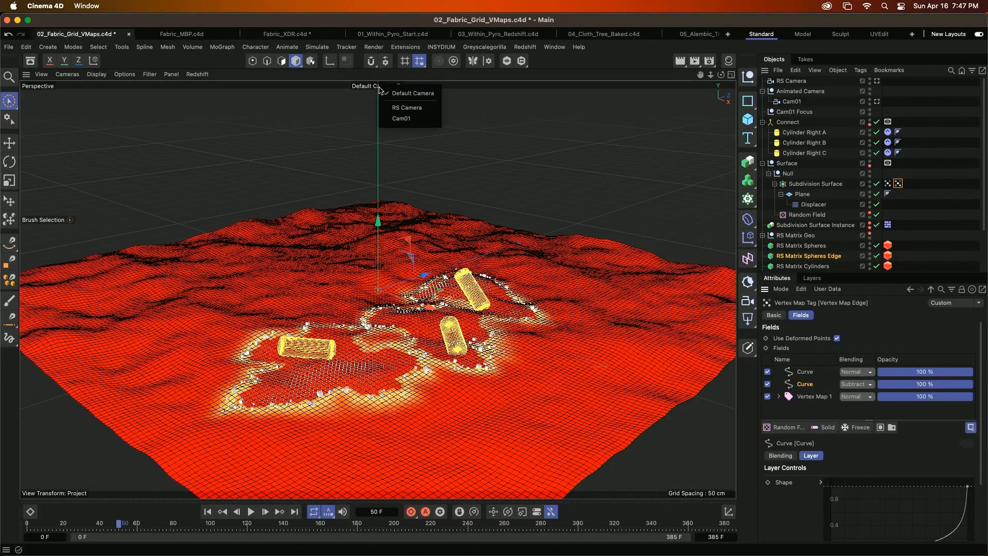
left_click(405, 119)
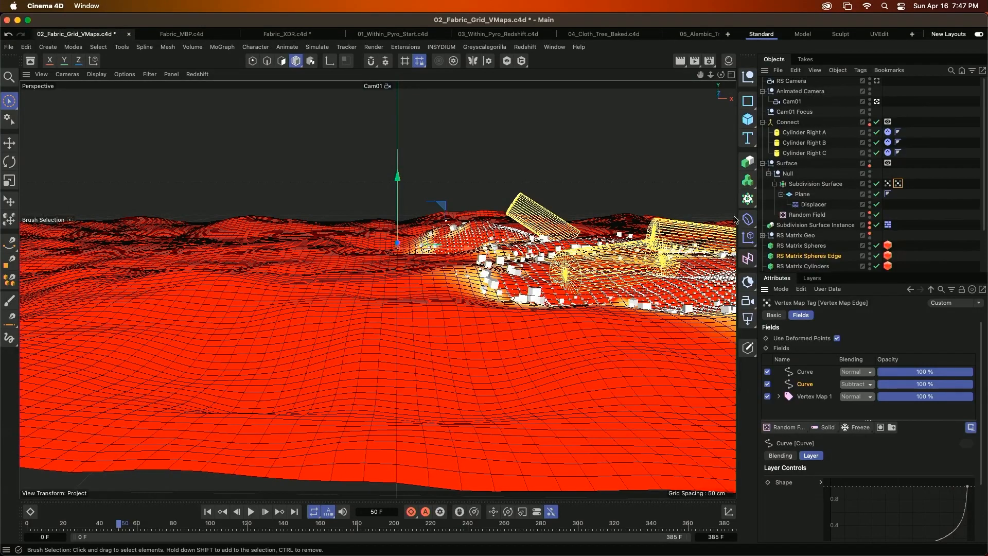
- Examine the Random Spheres Edge effector's fields and play the simulation to frame 60
scroll(824, 257, "down", 5)
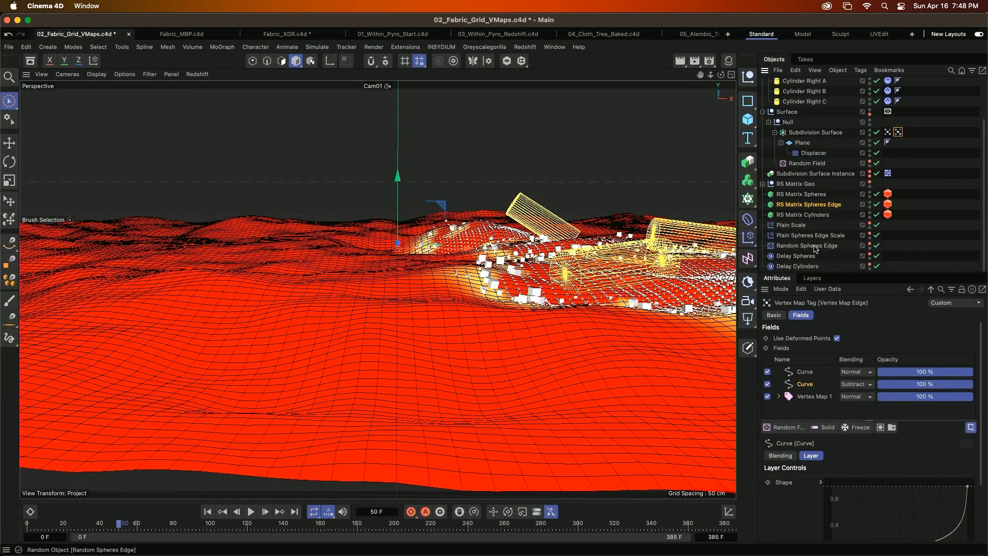
left_click(814, 247)
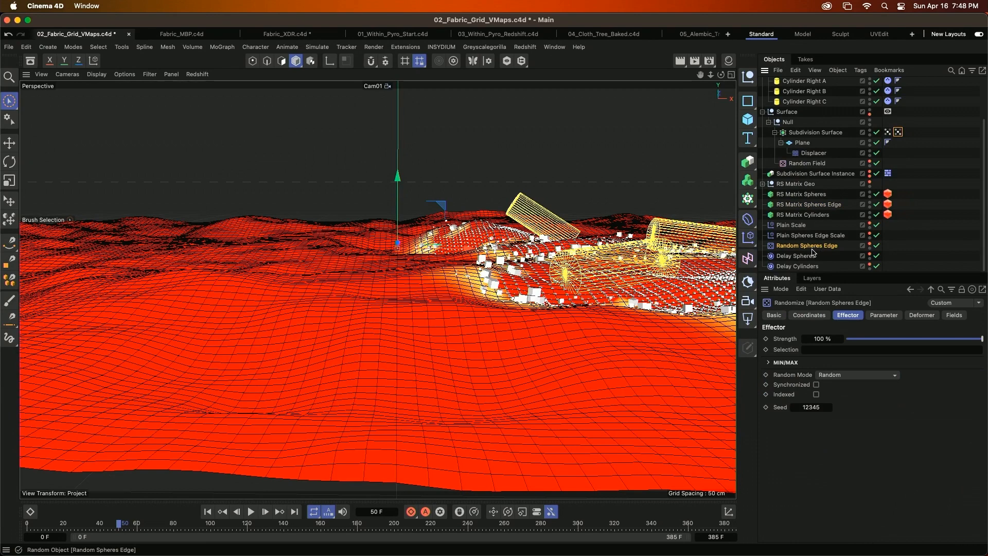
left_click(953, 315)
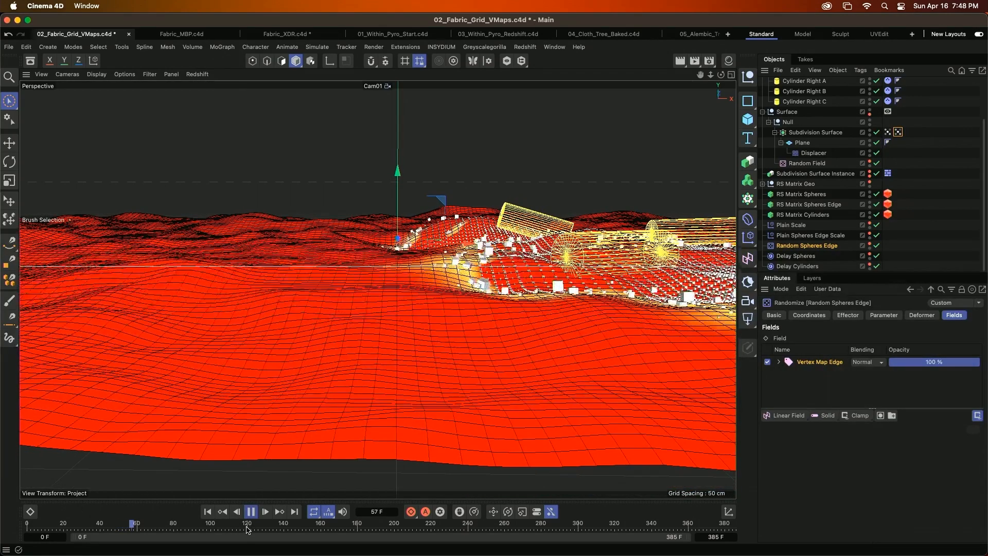
left_click(250, 512)
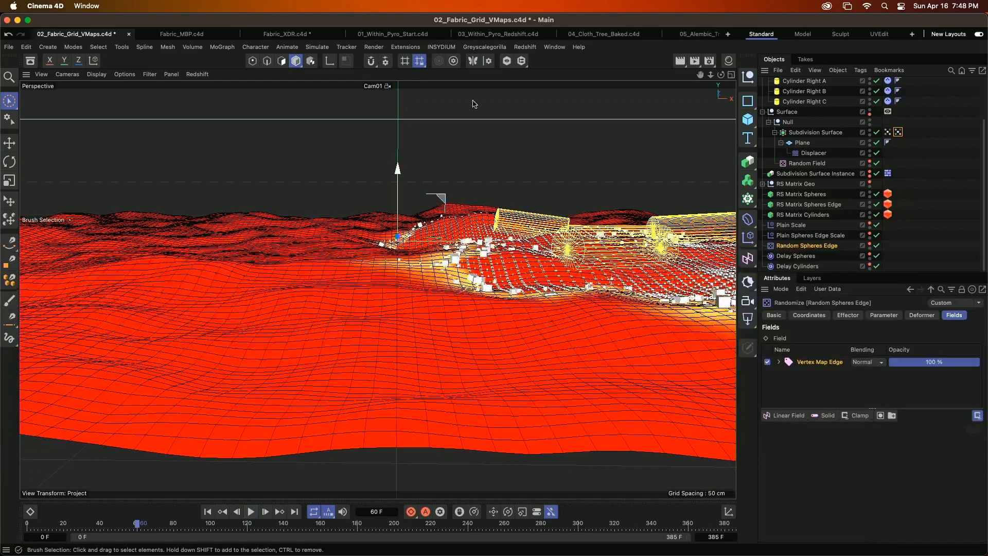
- Run a live Redshift render of frame 60 of the fabric grid in RenderView, then close the render window
left_click(525, 47)
left_click(546, 127)
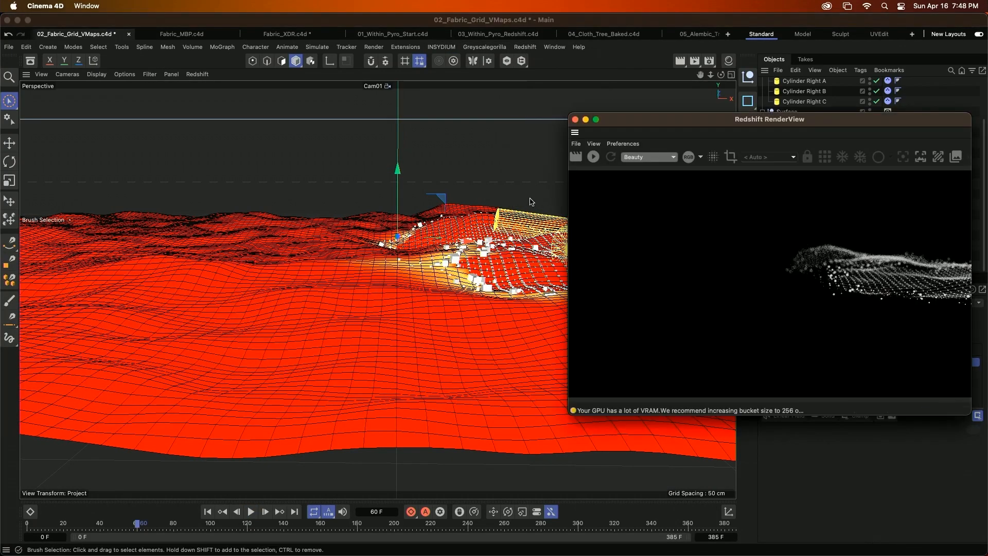
left_click(593, 157)
left_click_drag(772, 118, 531, 137)
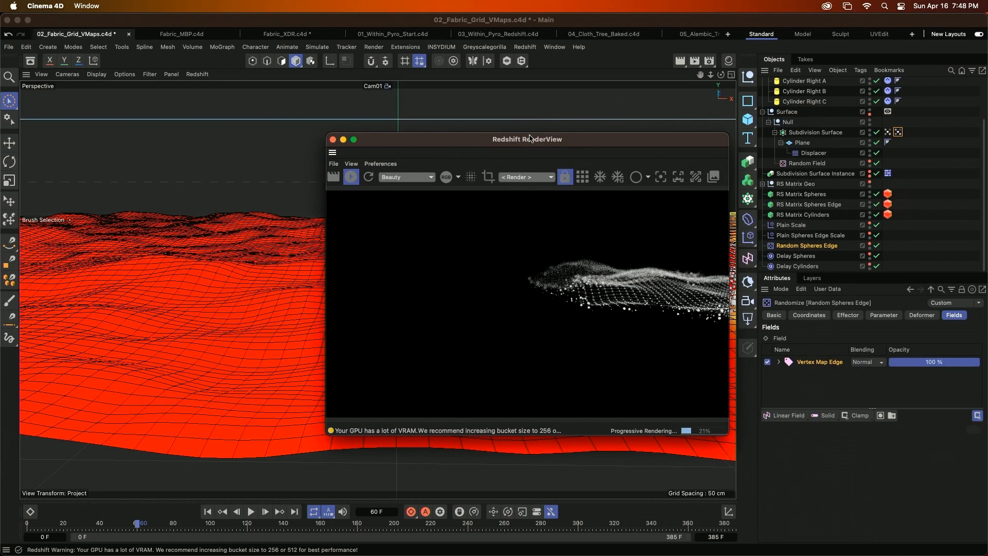
left_click(332, 139)
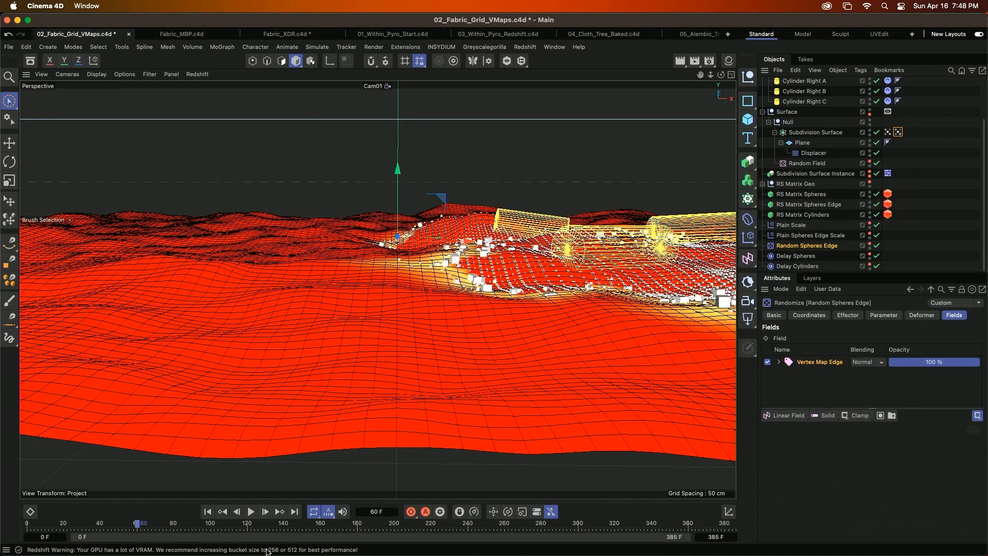
- Switch to Keynote, advance to the Fabric rebrand slide, and return to Cinema 4D to open the Fabric_MBP.c4d document
key("super+Tab")
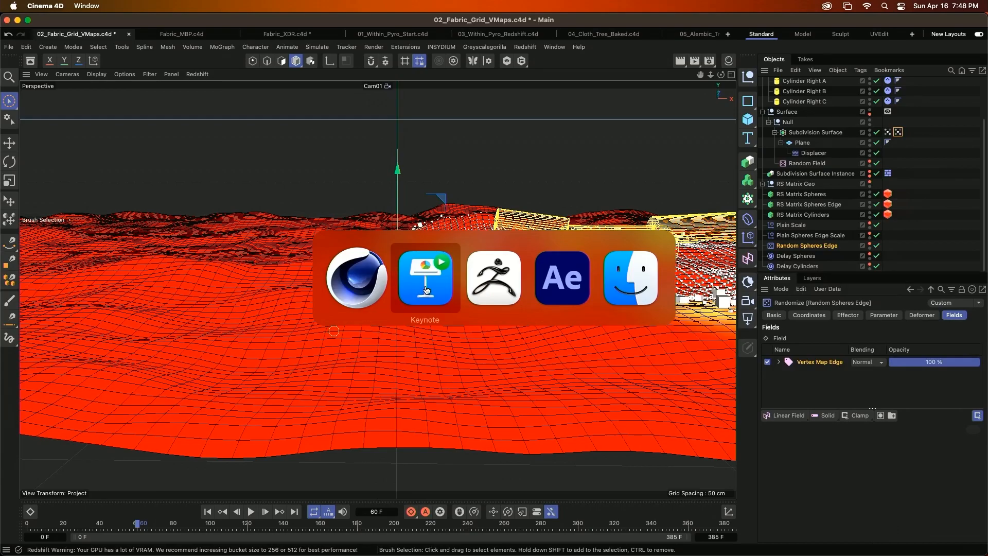
key("Right")
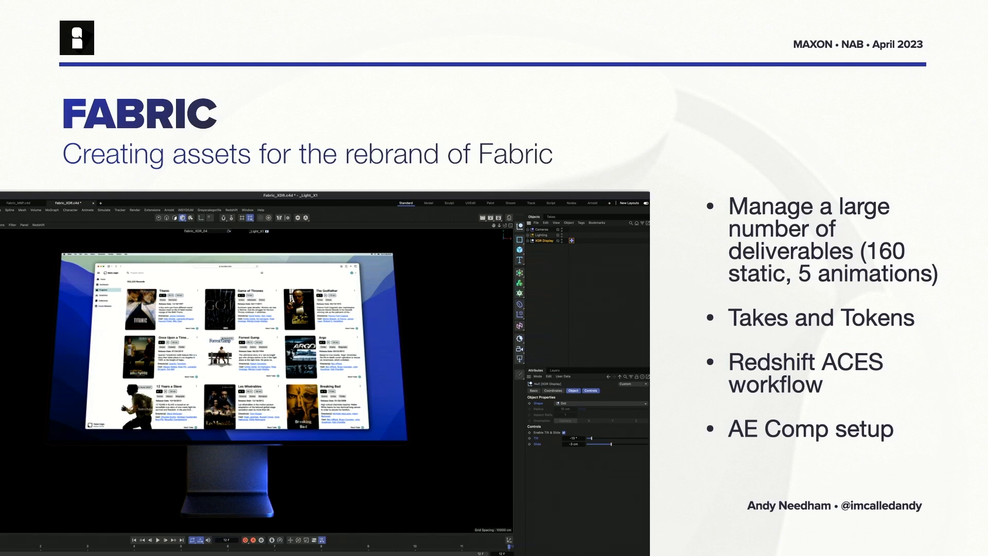
key("super+Tab")
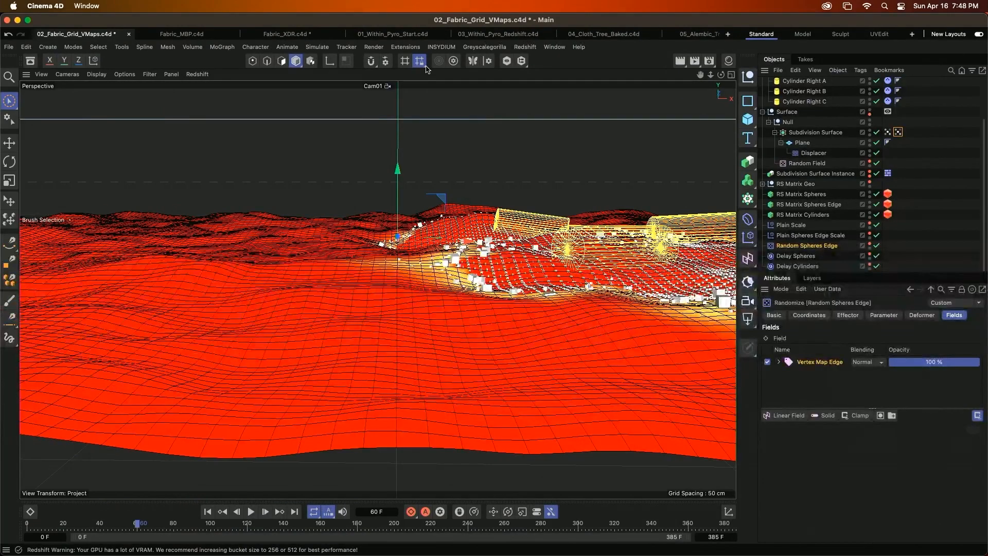
left_click(200, 34)
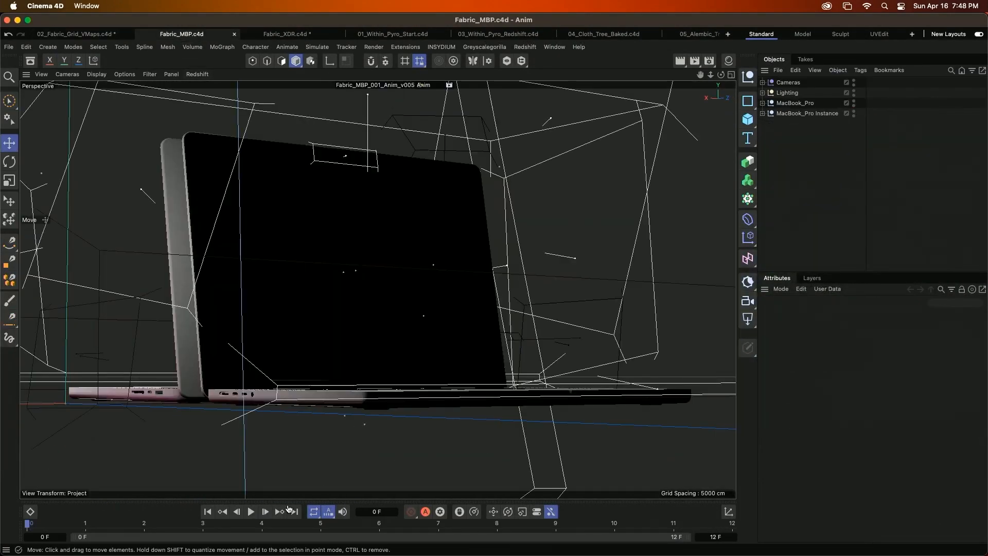
left_click_drag(113, 515, 47, 476)
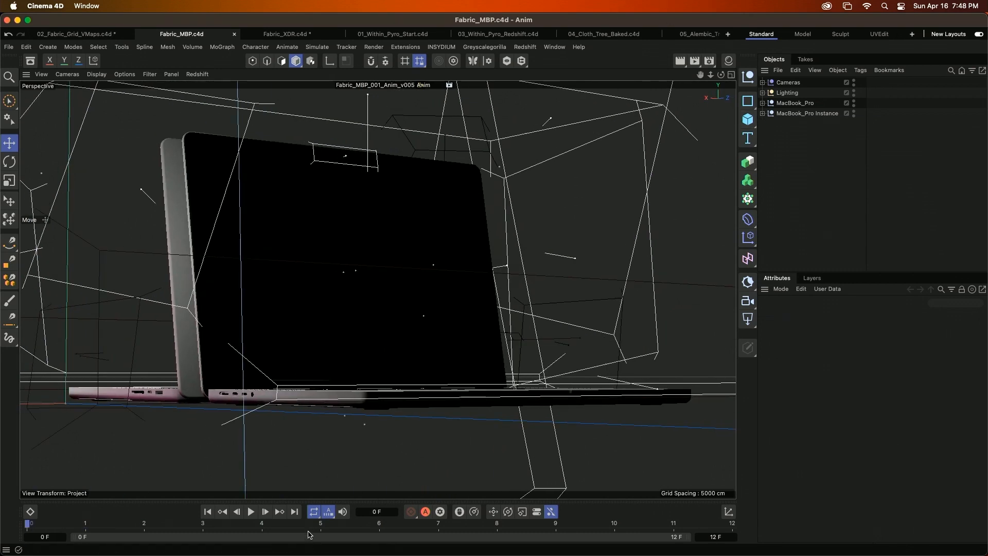
left_click(555, 47)
left_click(568, 53)
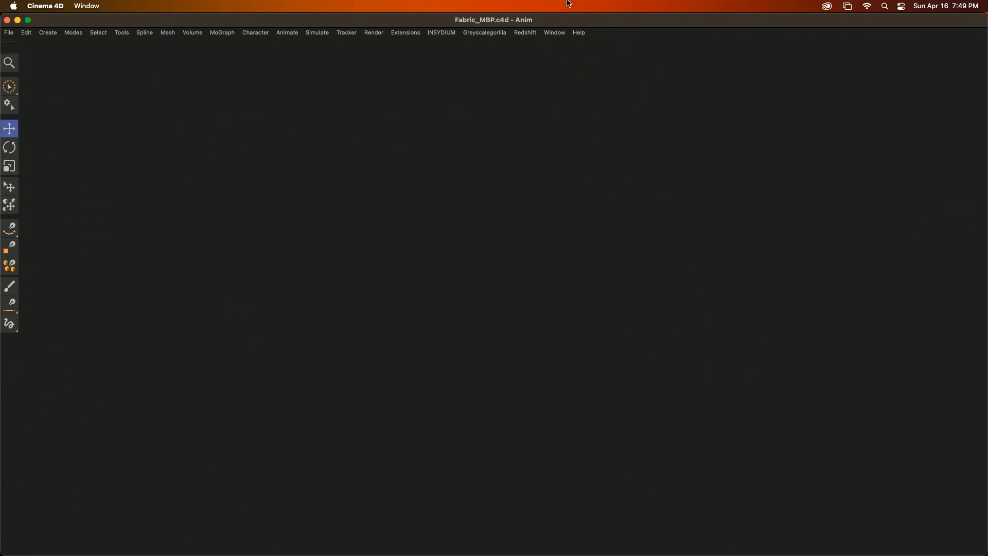
left_click(557, 33)
left_click(530, 81)
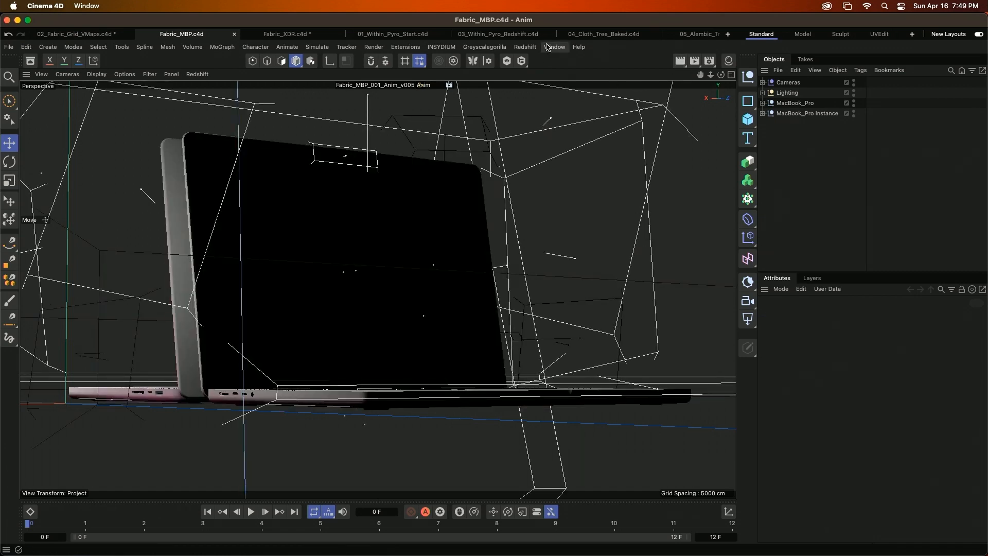
left_click(553, 46)
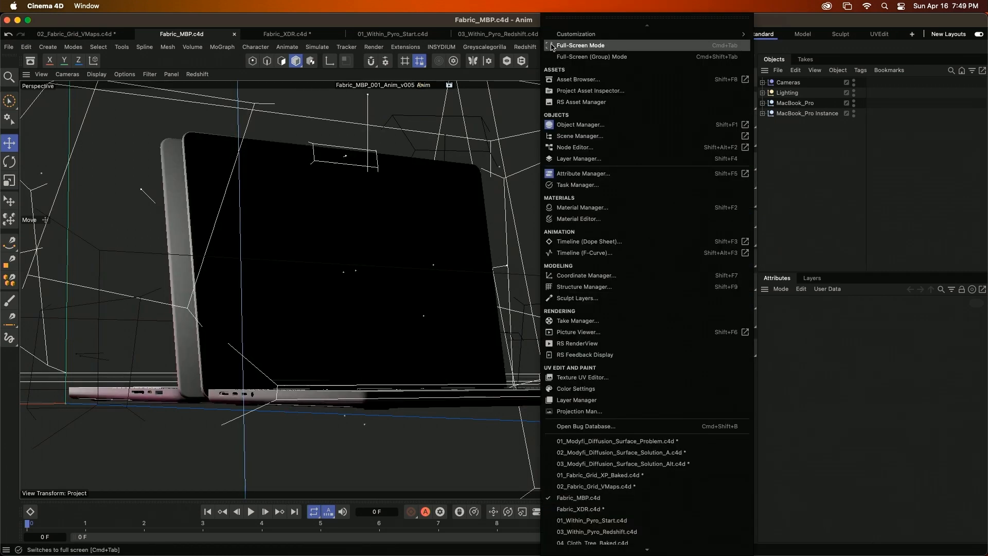
left_click(553, 46)
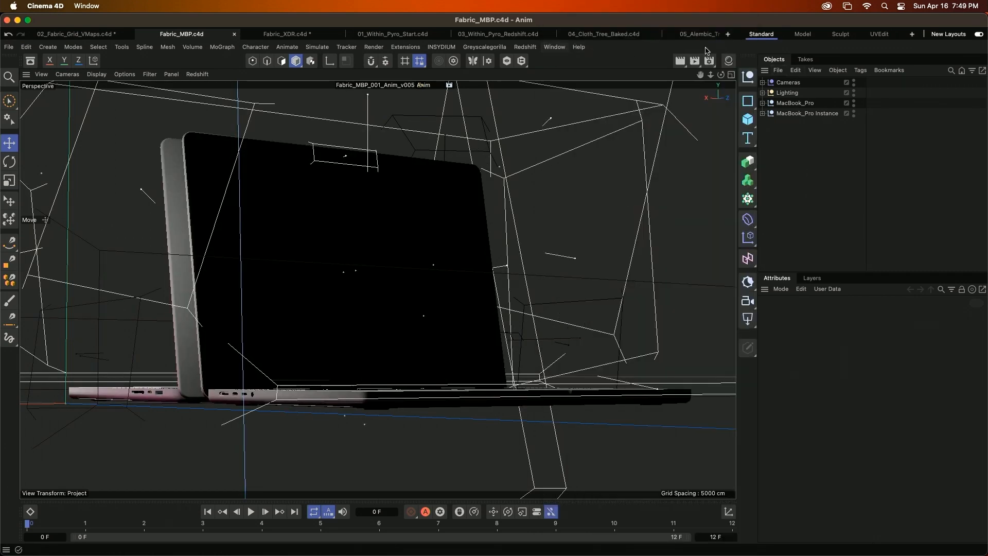
- Open Redshift RenderView and start a live render of the MacBook scene
left_click(525, 47)
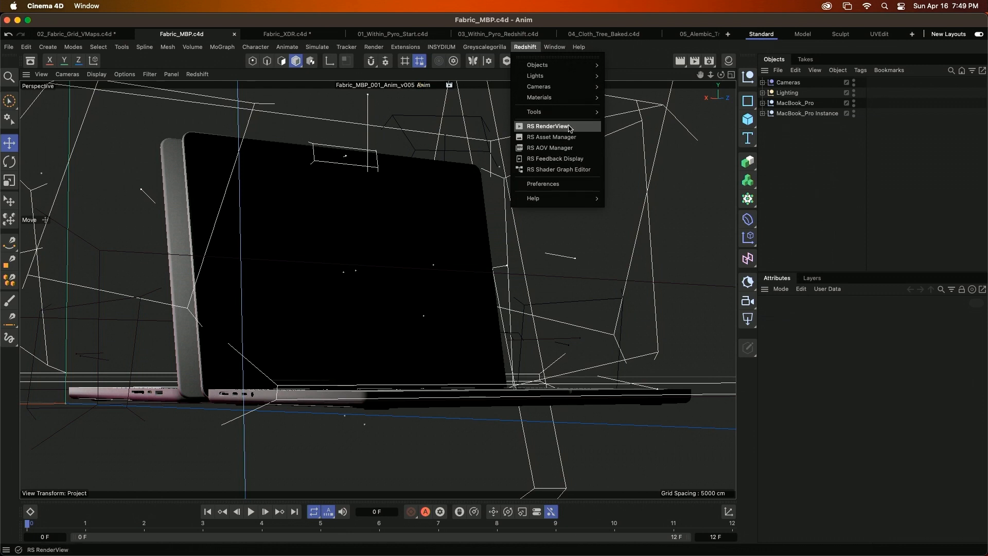
left_click(549, 126)
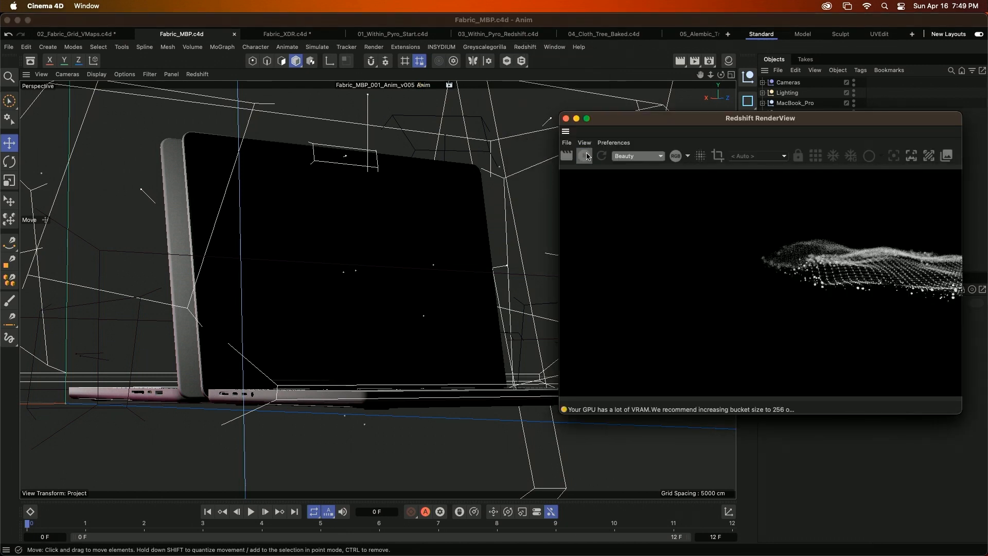
left_click(586, 155)
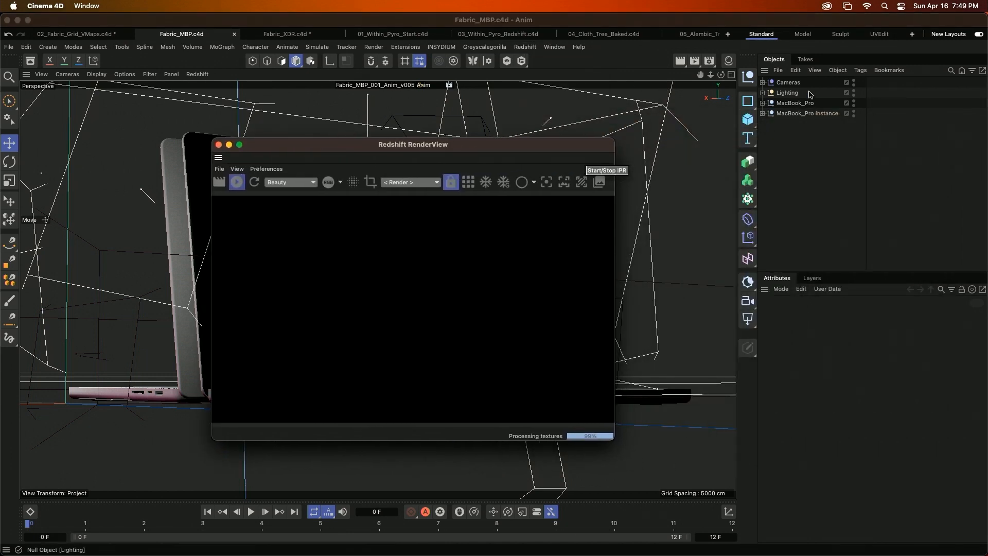
- Make _Light_X1 the active take and move the render window aside to uncover the laptop in the viewport
left_click(805, 59)
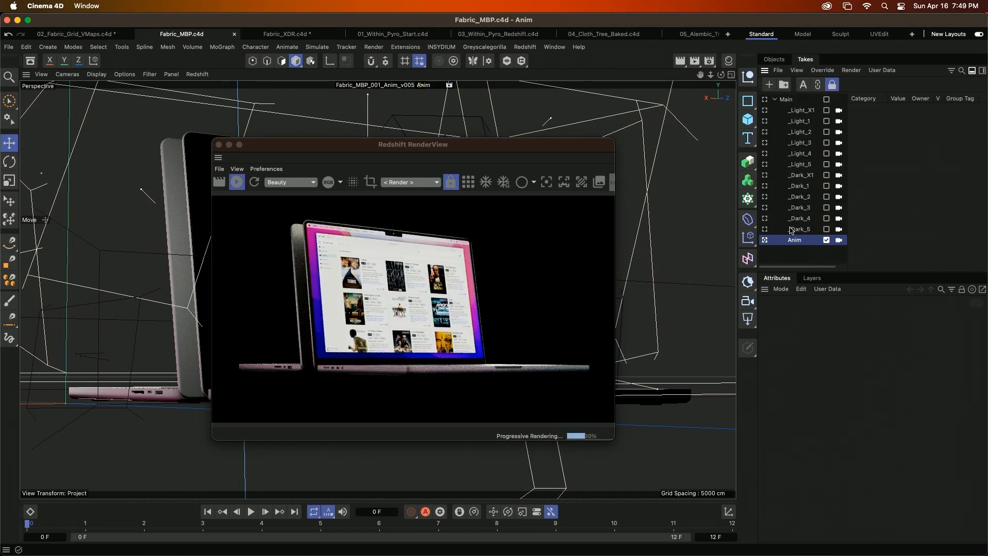
left_click(765, 110)
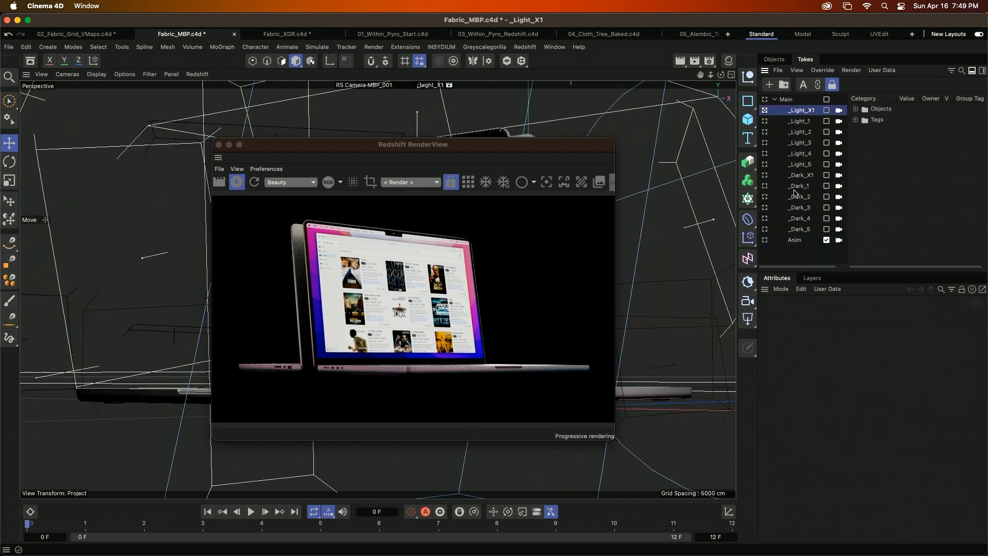
left_click_drag(530, 147, 301, 162)
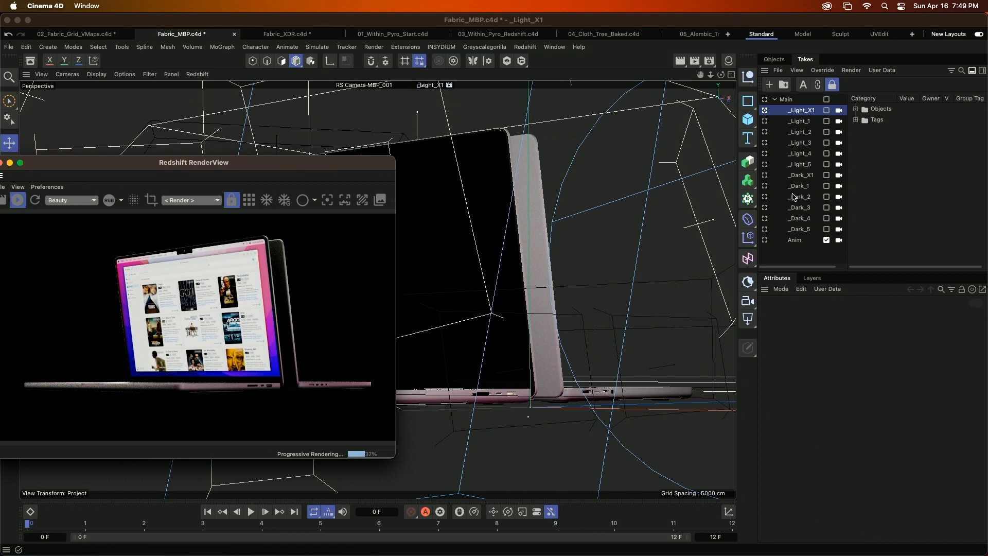
- Compare the _Dark_1 take with _Light_X1 in the live render, and look over the Screens materials
left_click(770, 191)
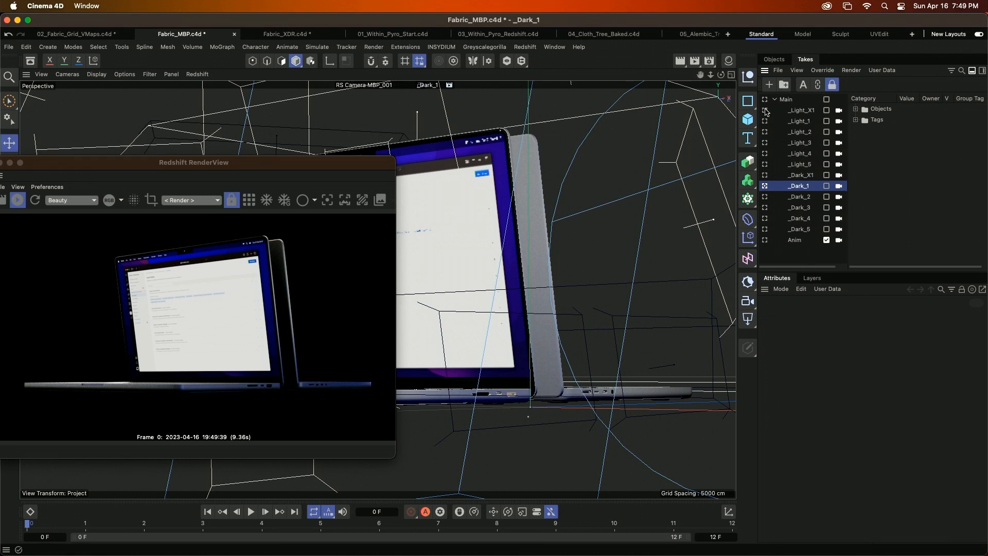
left_click(769, 112)
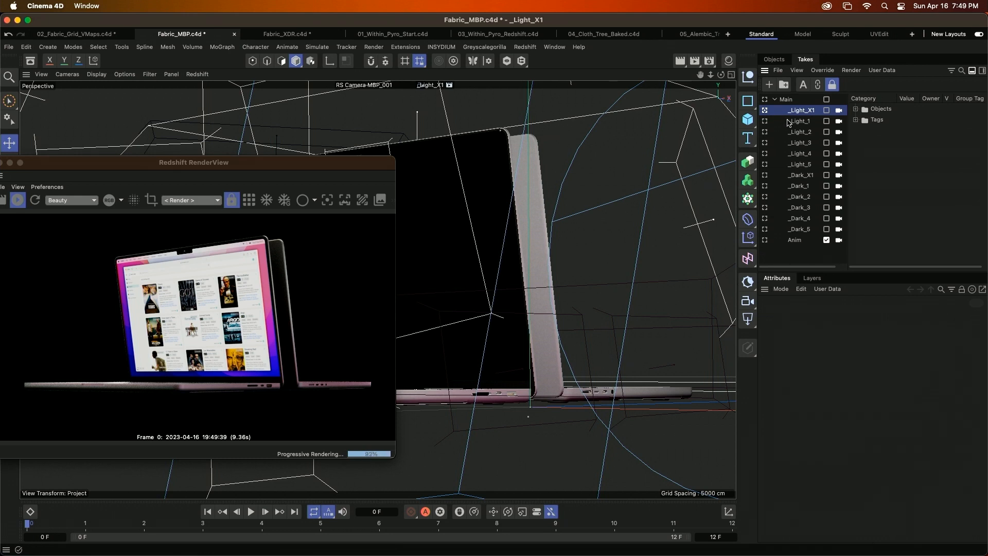
left_click(727, 61)
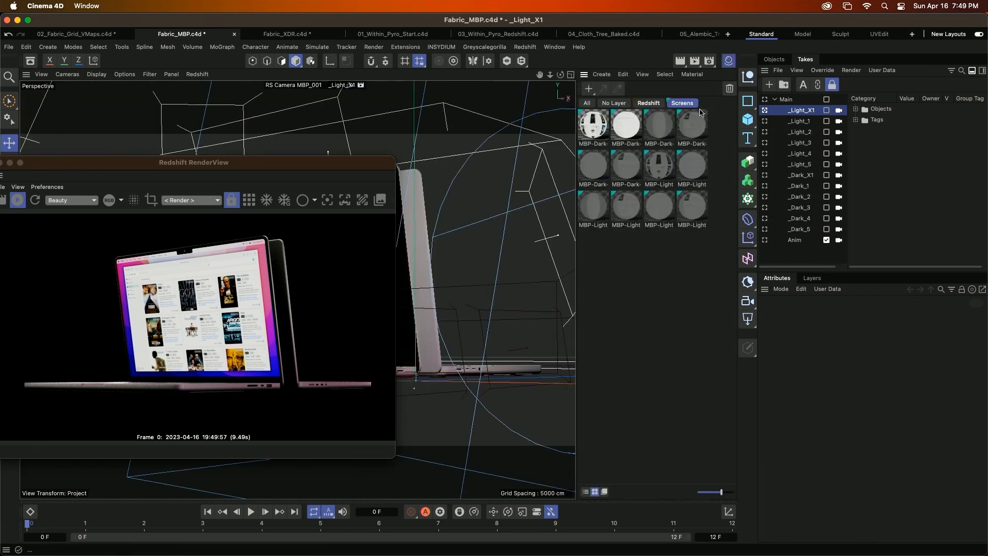
left_click(727, 61)
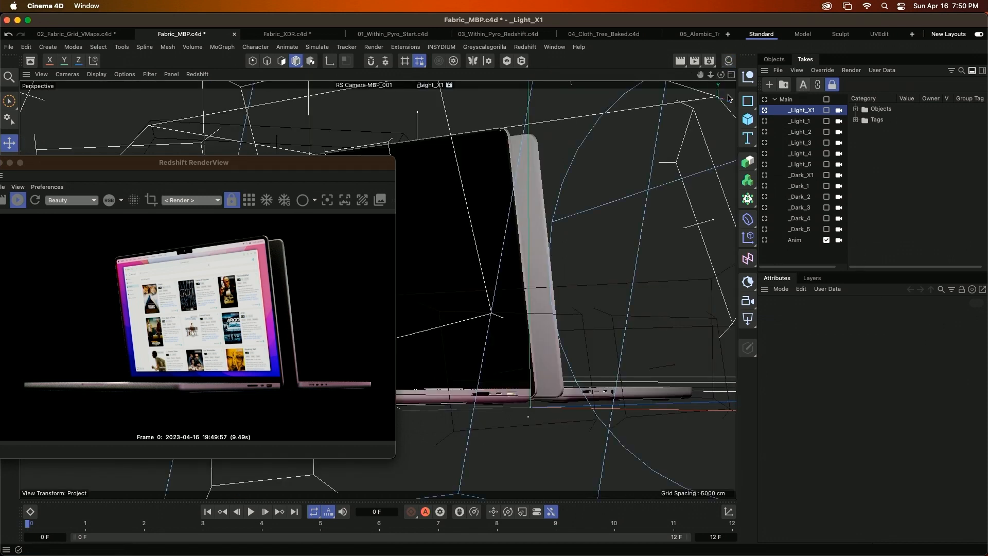
- Examine the project and take tokens in the Fabric_MBP_001 render setting's regular image save path, and close Render Settings
left_click(709, 60)
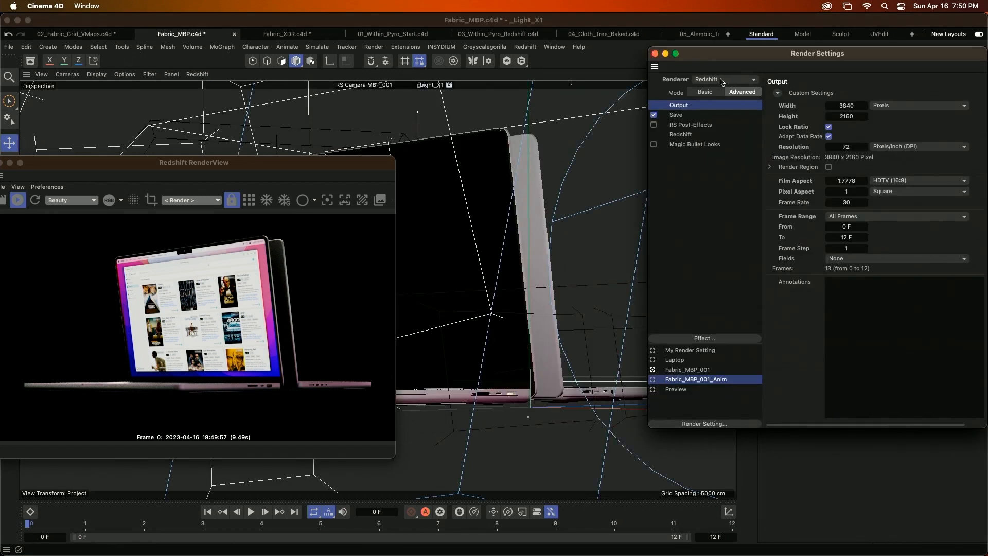
left_click(713, 370)
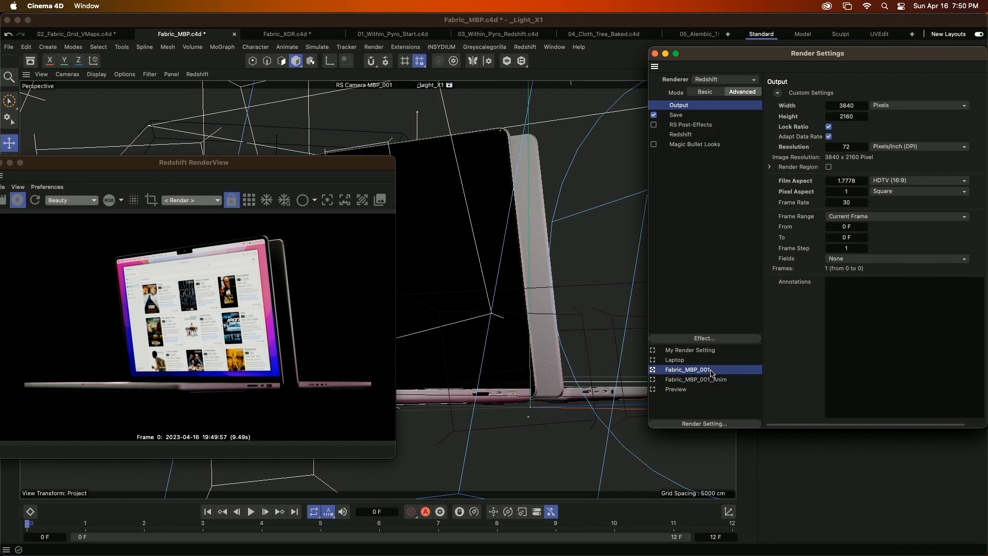
left_click(681, 134)
left_click(676, 115)
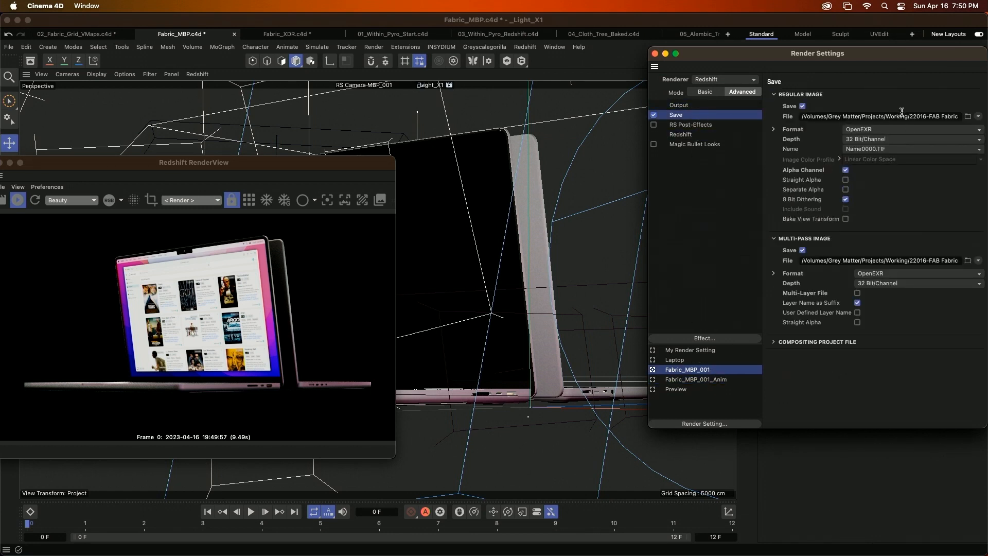
left_click_drag(900, 117, 985, 109)
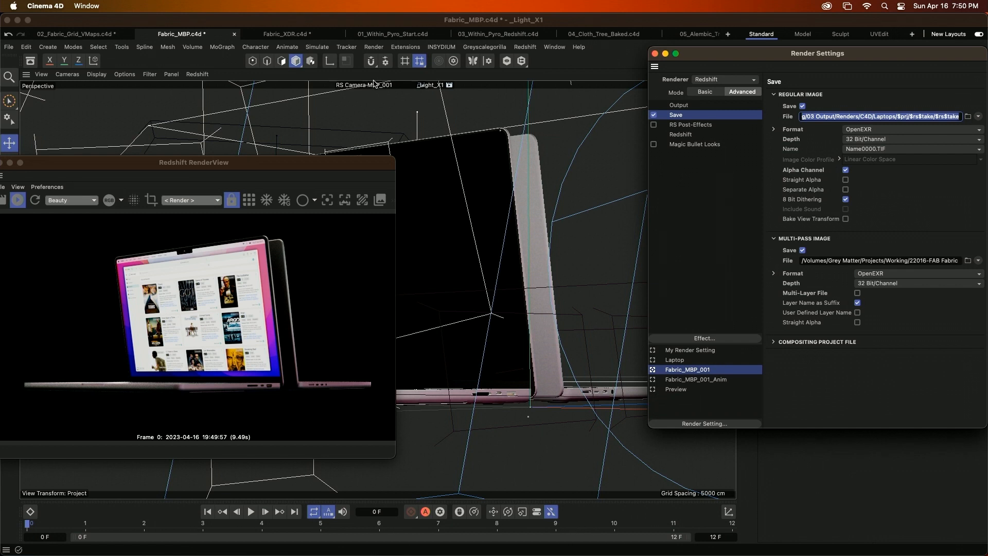
left_click(938, 117)
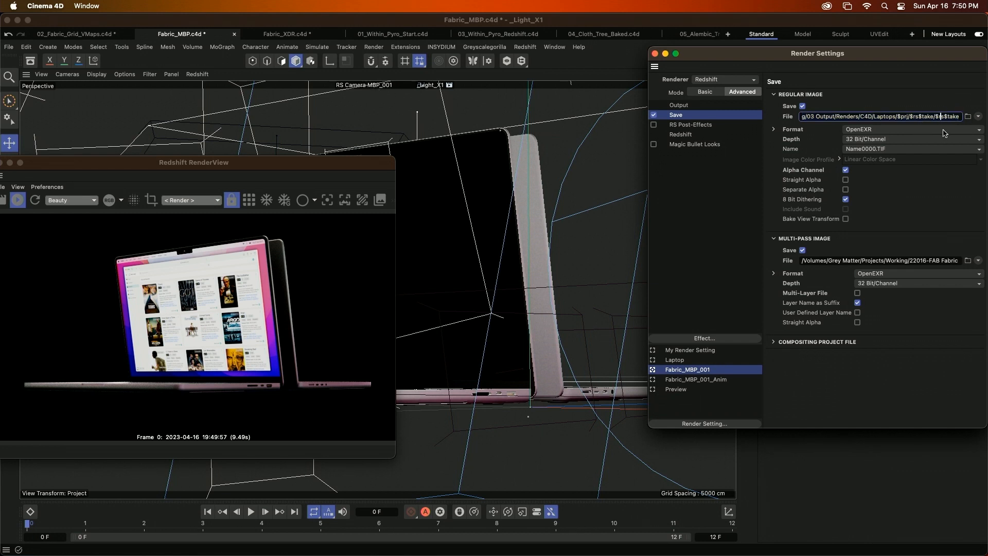
left_click_drag(909, 56, 590, 79)
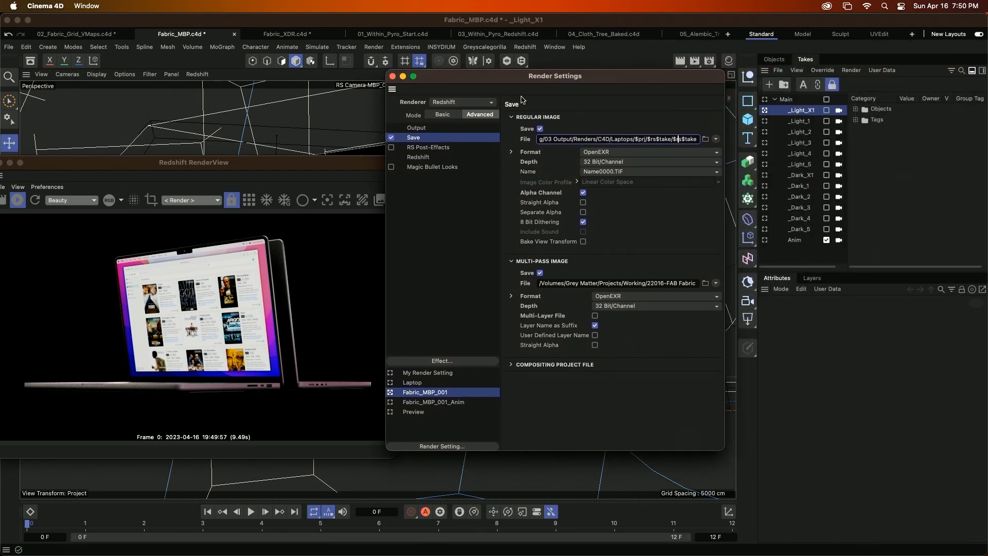
left_click(393, 77)
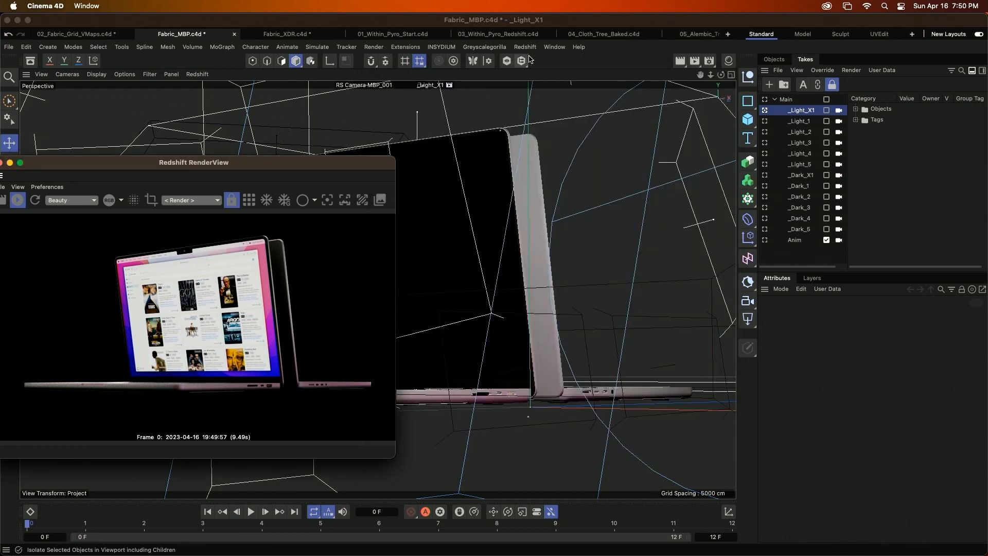
- Switch to Fabric_XDR.c4d, centre the render window, and step through the child takes under _Light_X1
left_click(287, 35)
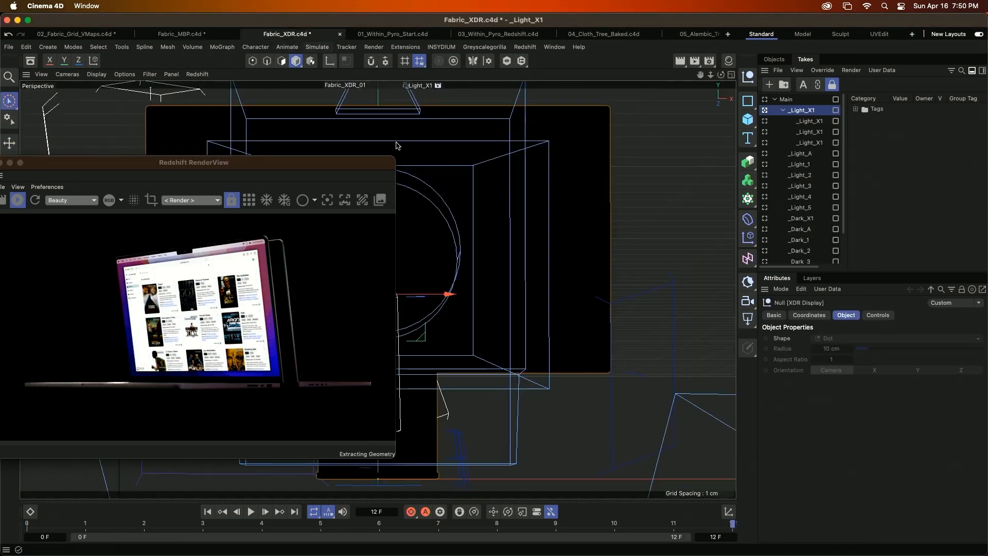
left_click_drag(330, 163, 487, 120)
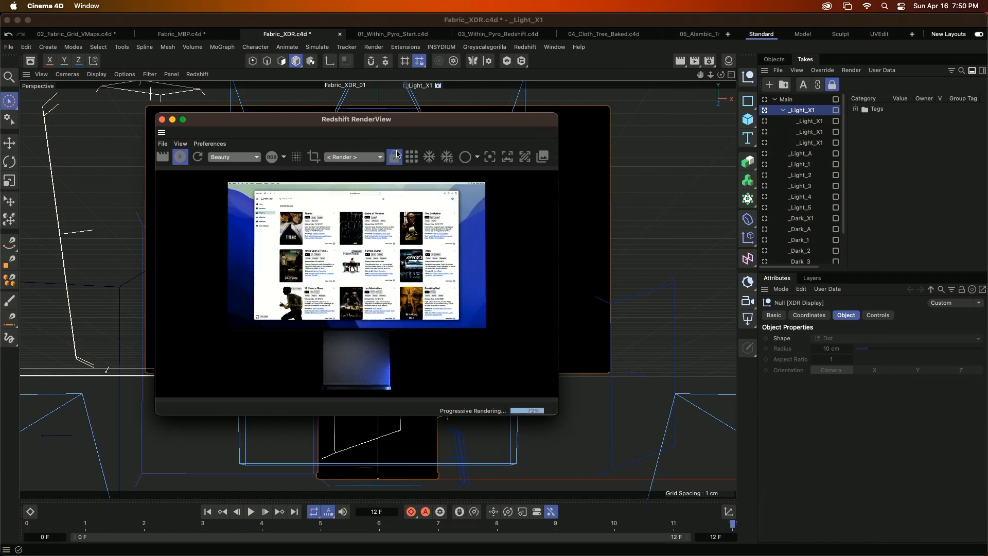
left_click(765, 123)
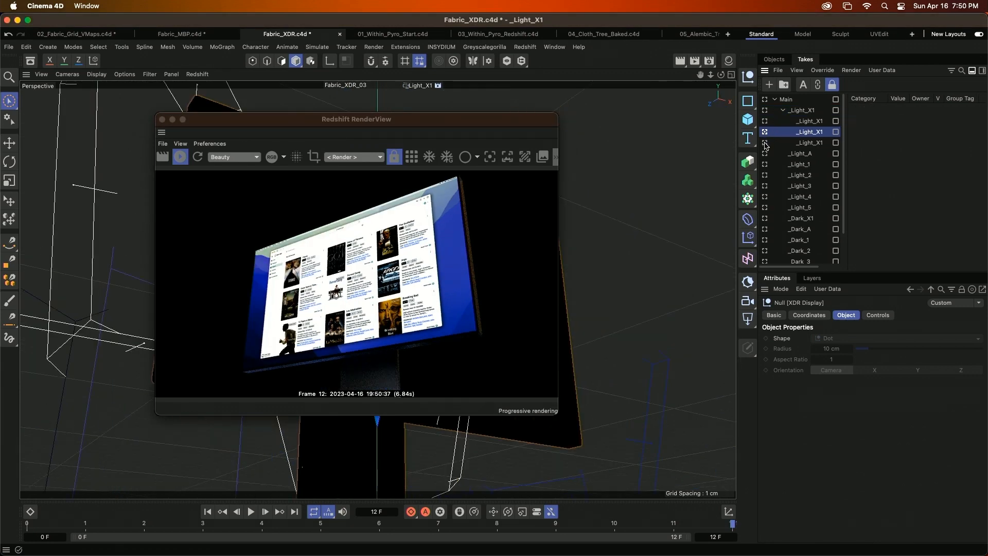
left_click(765, 143)
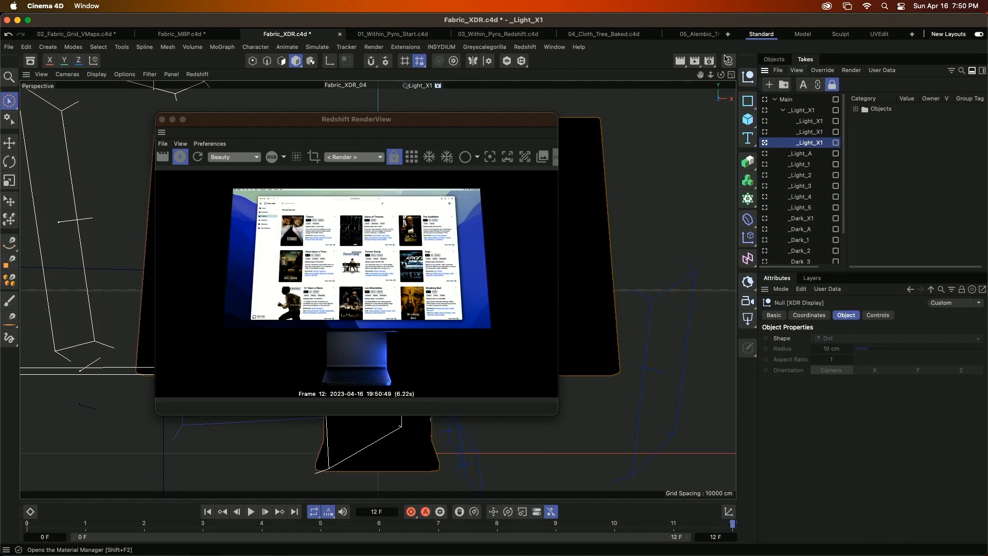
- Examine the $prj and $camera$take tokens in the RS Static render setting's regular image save path
left_click(710, 60)
left_click_drag(906, 111, 985, 108)
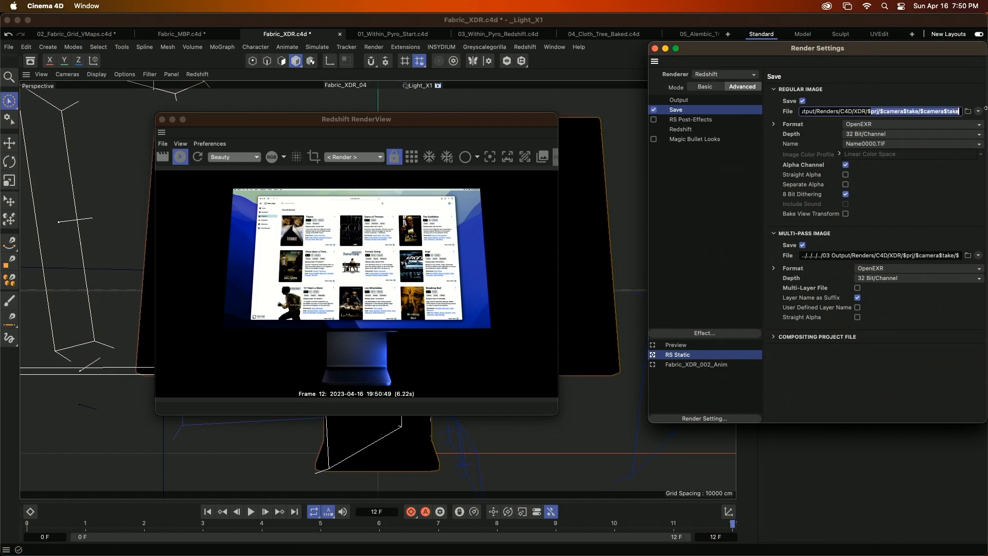
left_click_drag(924, 111, 959, 111)
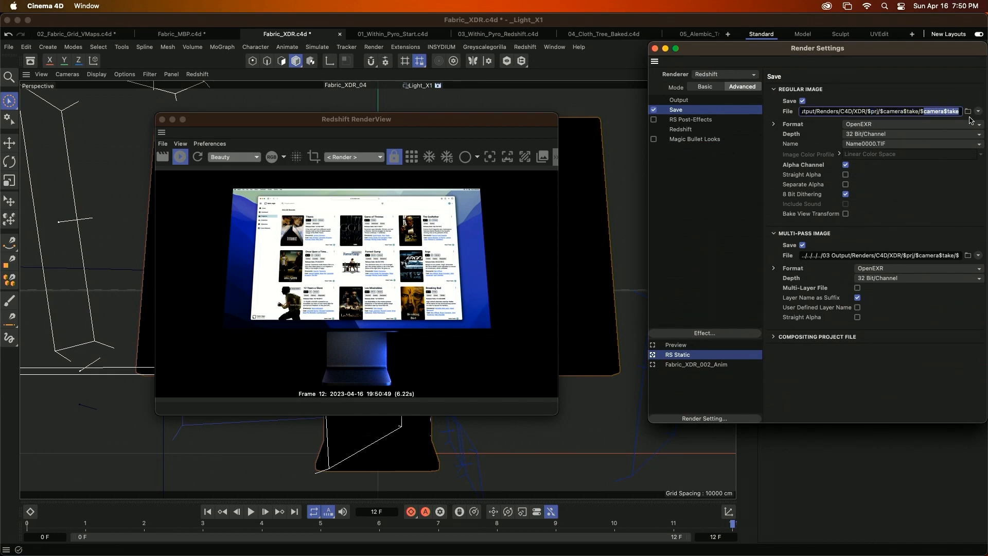
- Review the path tokens available for the RS Static regular image save file, and close Render Settings
left_click(932, 111)
left_click(978, 111)
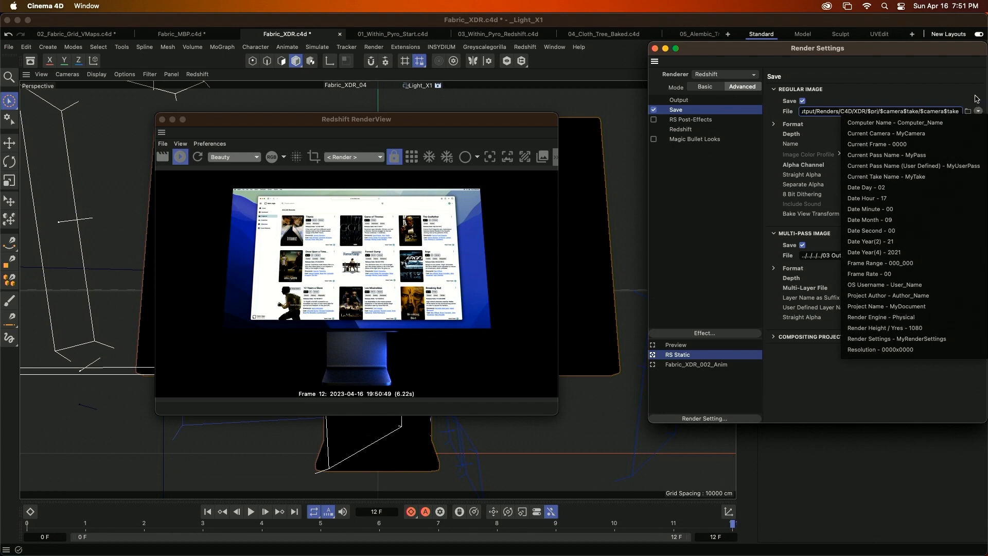
left_click(934, 98)
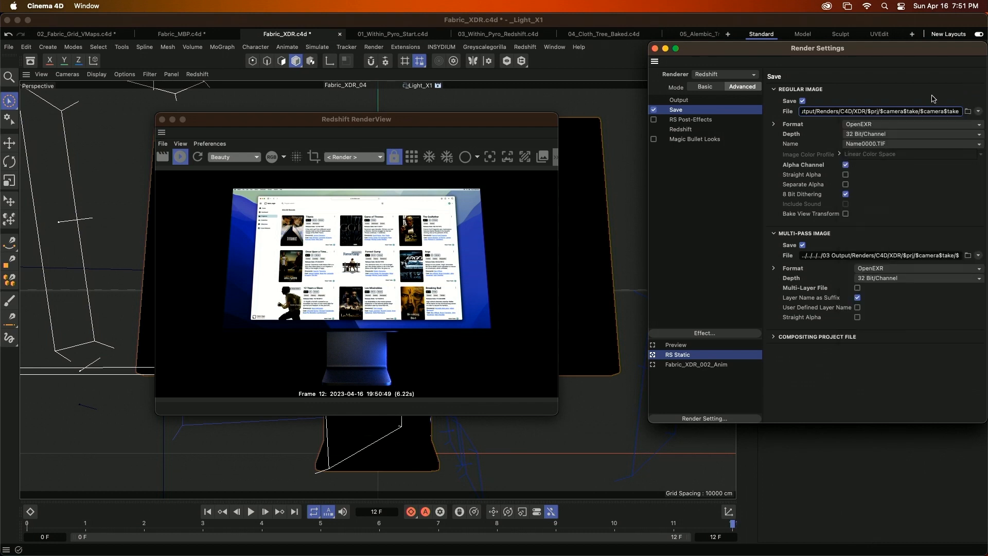
left_click(655, 48)
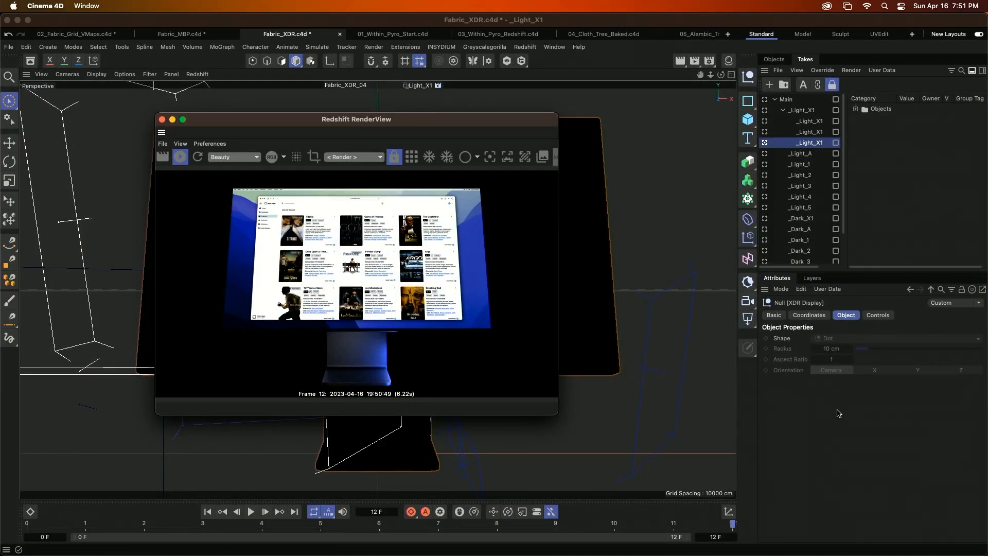
- Compare the ACES 1.0 SDR-video and Raw view transforms in the project's color management, and convert the scene to OCIO
left_click(834, 432)
left_click(856, 519)
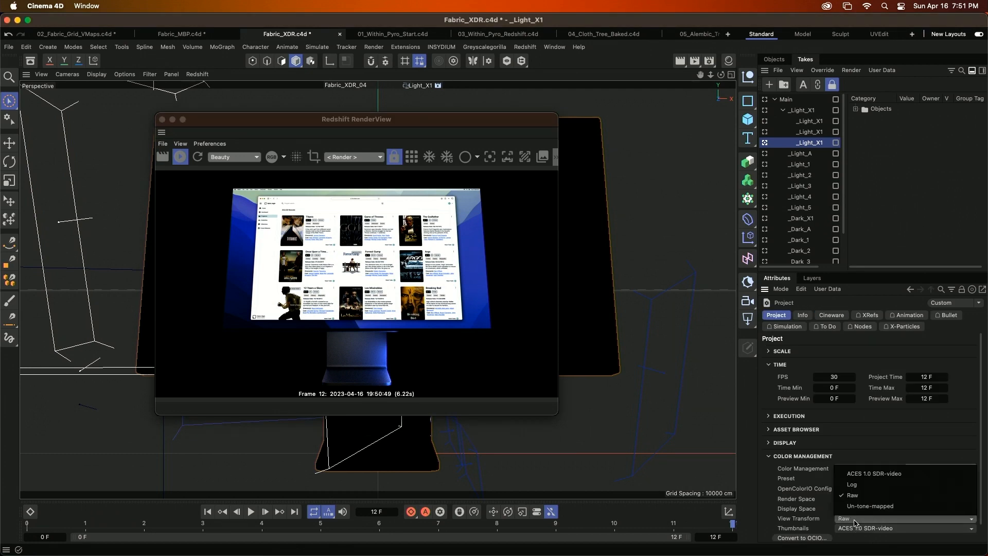
left_click(856, 484)
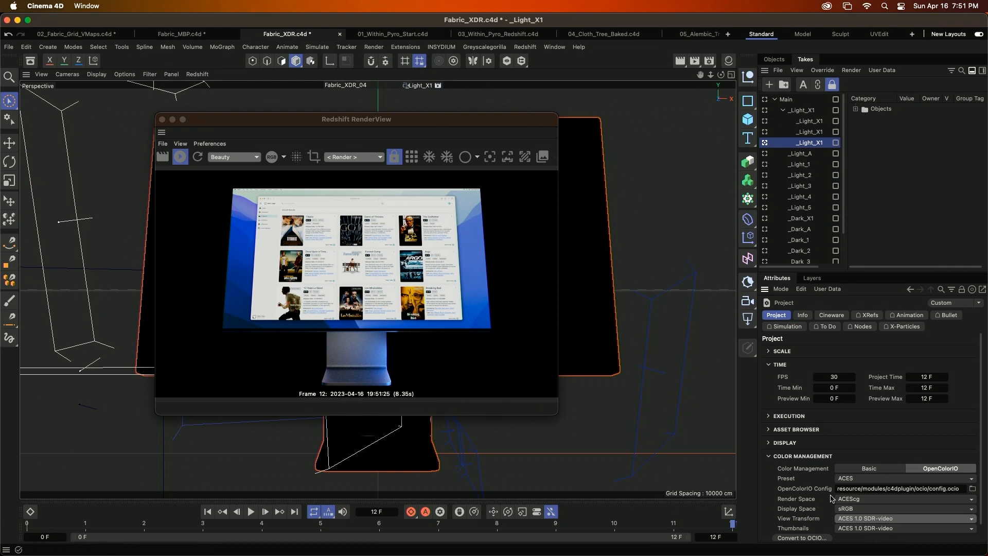
left_click(869, 519)
left_click(856, 499)
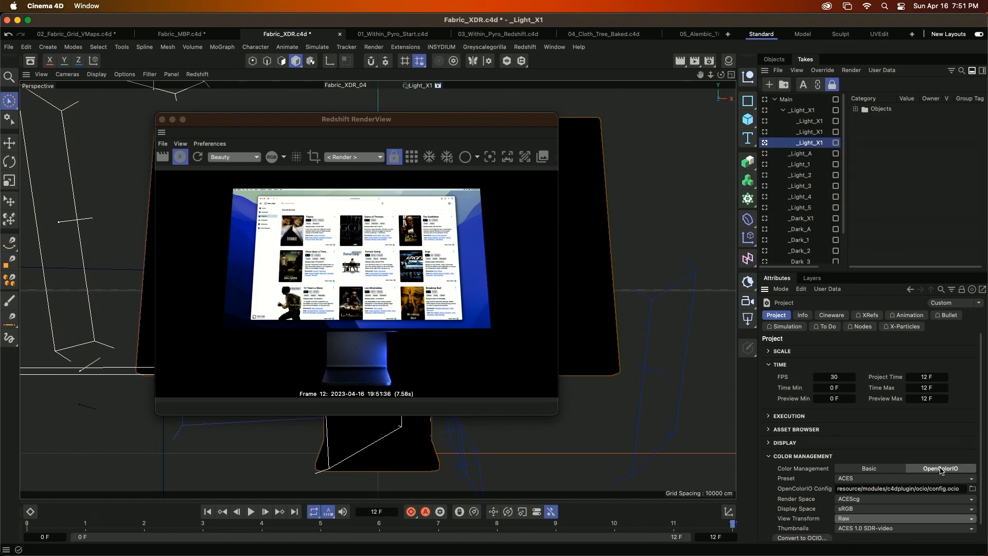
scroll(981, 444, "down", 2)
left_click(823, 521)
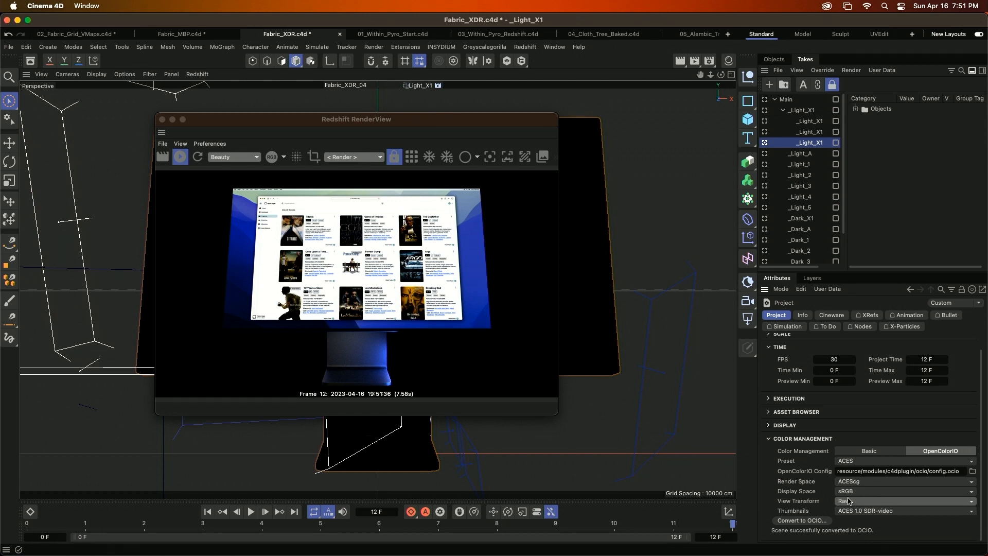
- Switch to After Effects, select OCIO color managed as the project's color engine, and review the OCIO configuration choices
key("super+Tab")
key("super+Tab")
key("super+Tab")
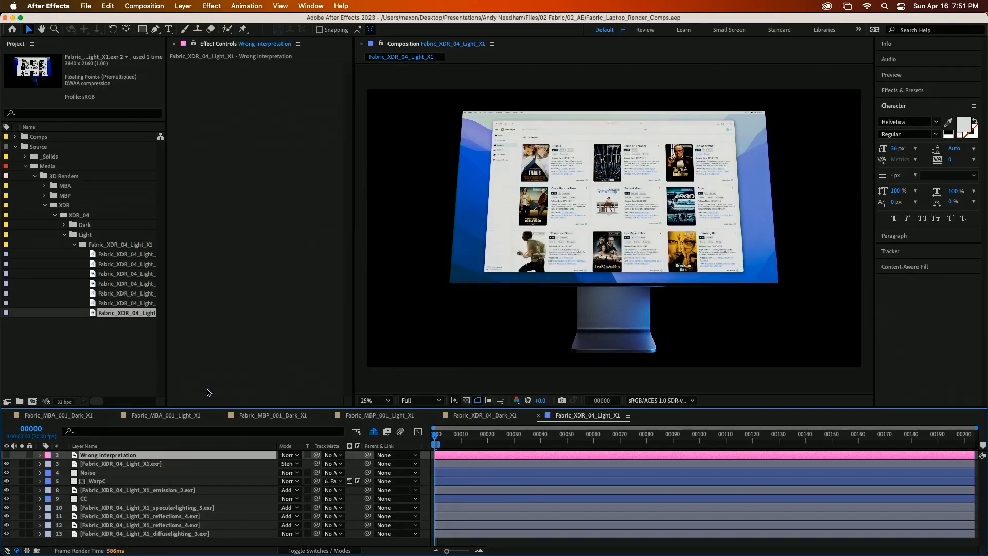
left_click(63, 402)
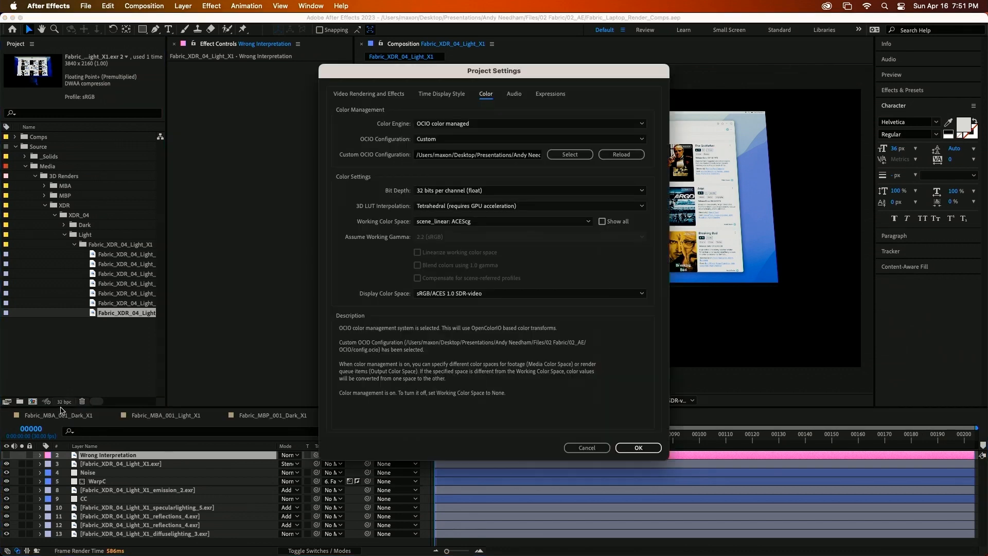
left_click(462, 124)
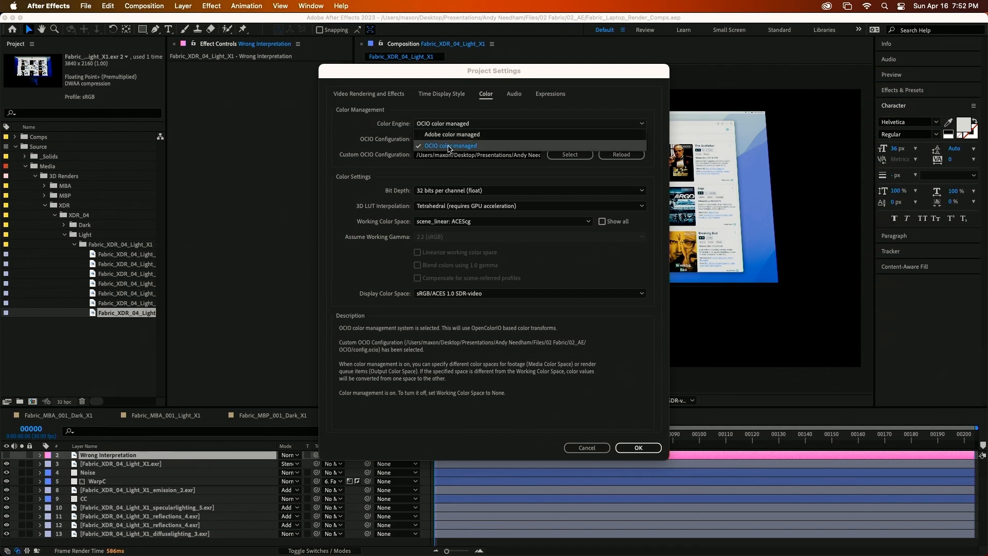
left_click(462, 148)
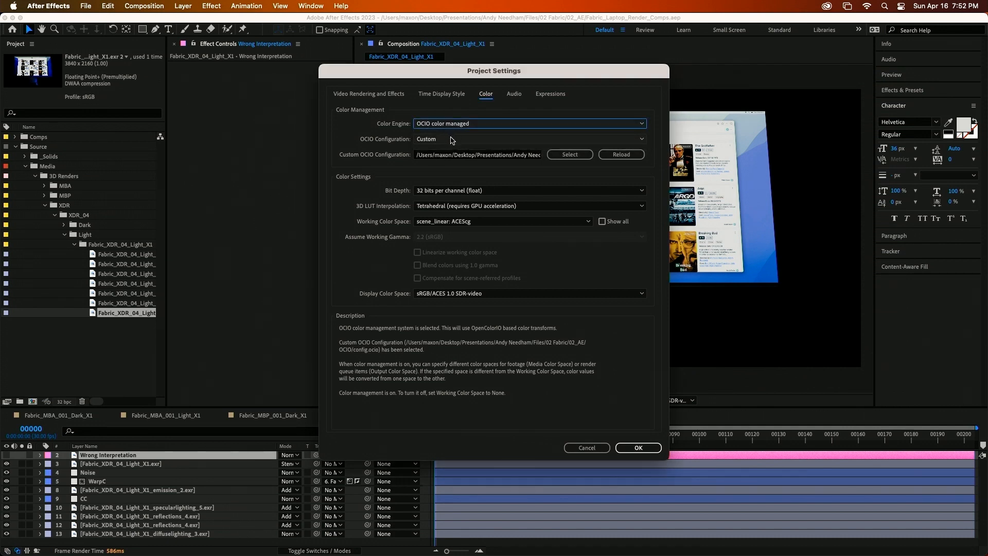
left_click(460, 139)
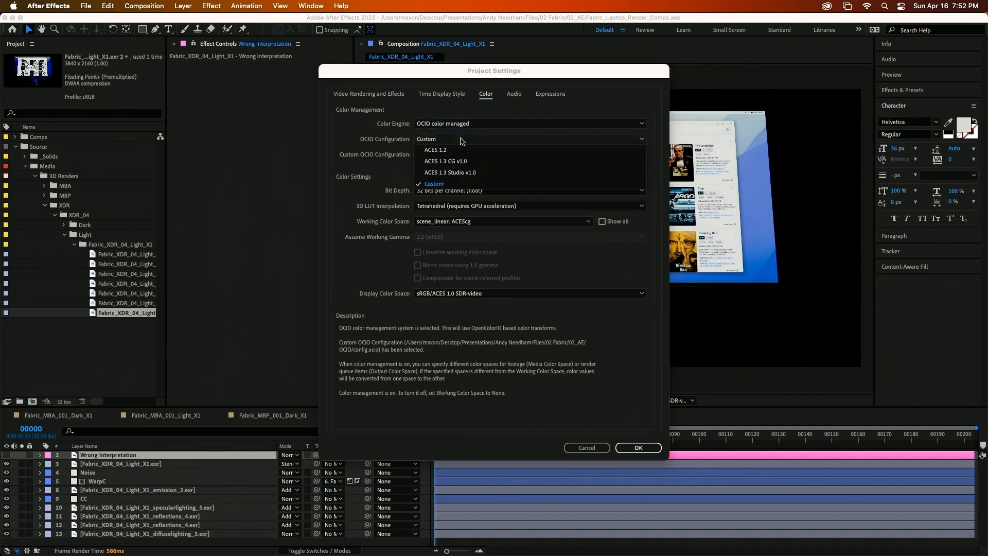
left_click(384, 145)
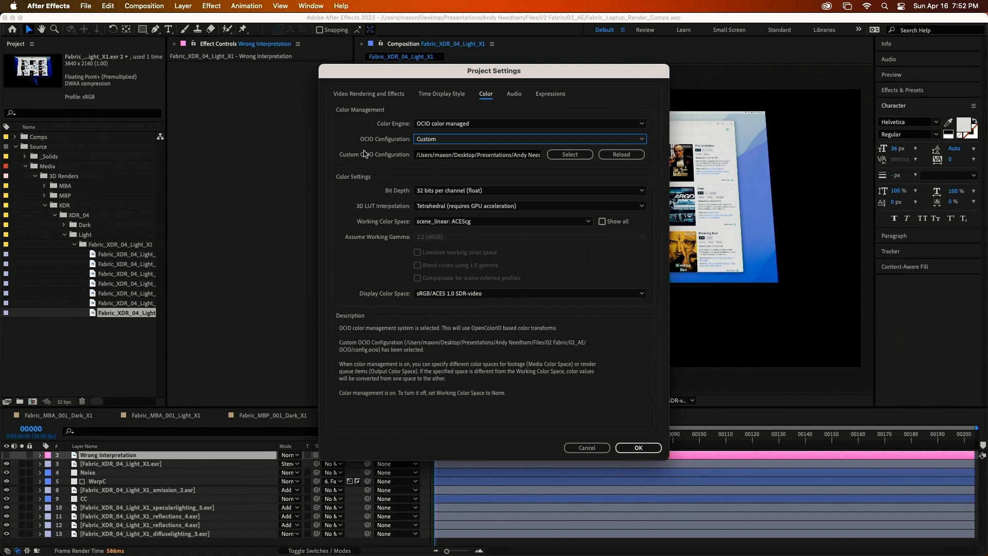
- Load config.ocio as the project's custom OCIO configuration
left_click(570, 154)
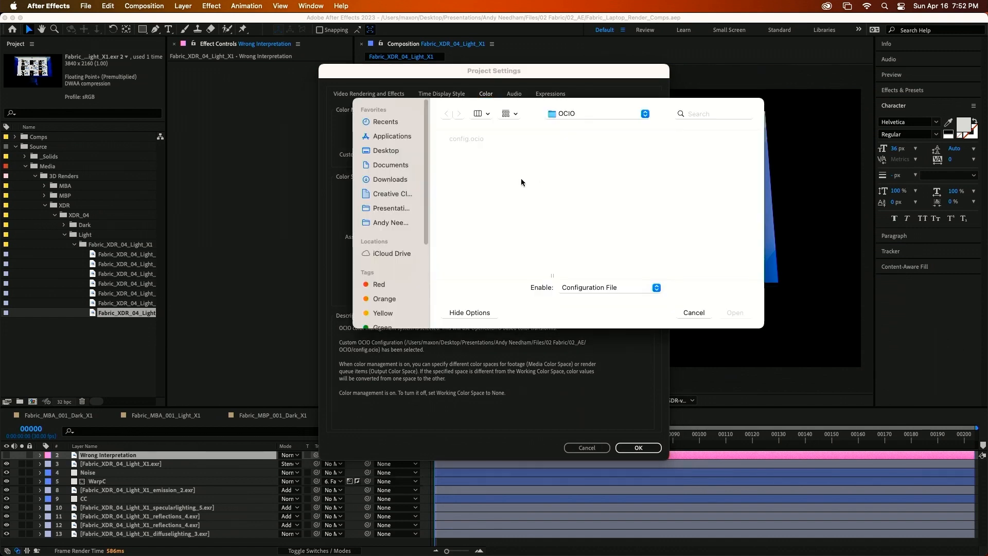
left_click(502, 140)
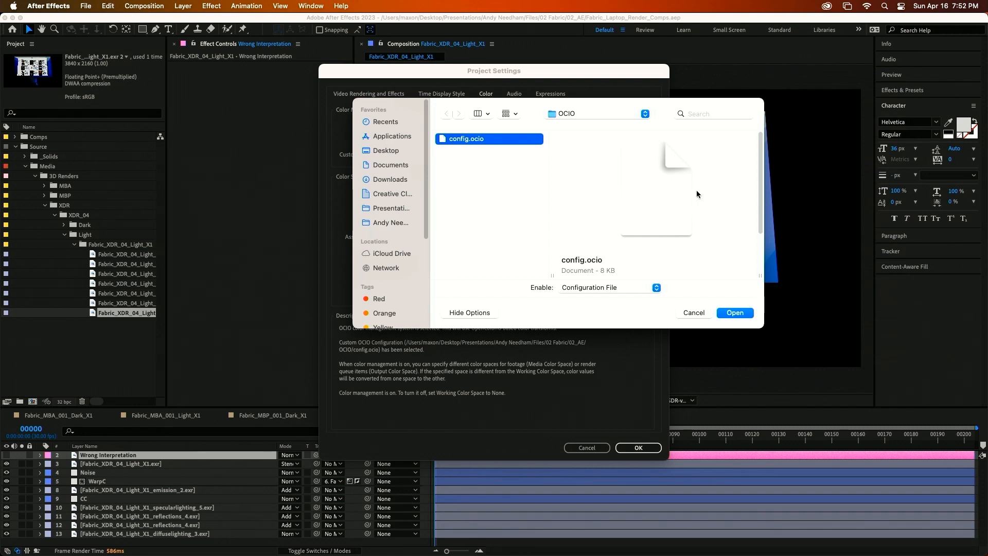
left_click(739, 313)
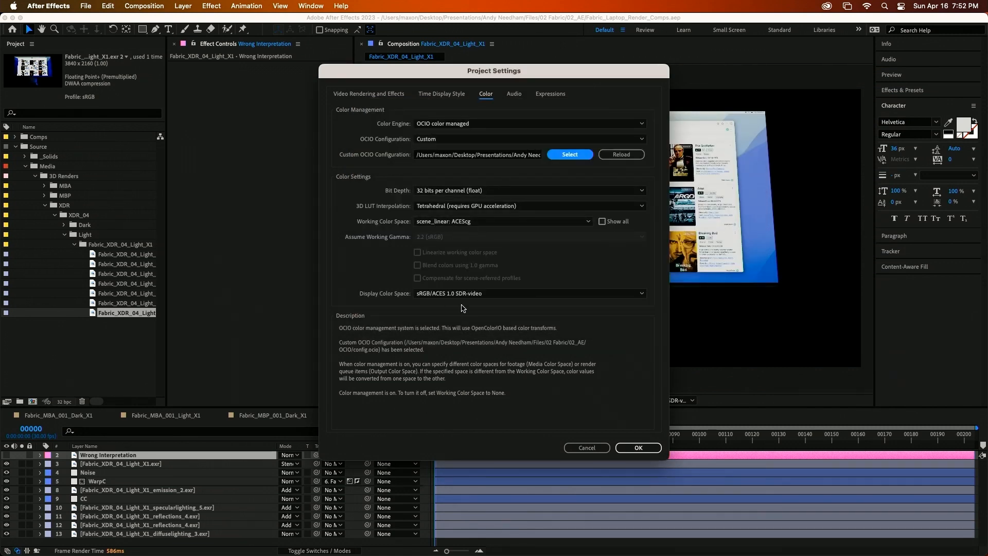
- Keep sRGB/ACES 1.0 SDR-video as the display color space, apply the project settings, and check the viewer's matching options
left_click(486, 293)
left_click(517, 293)
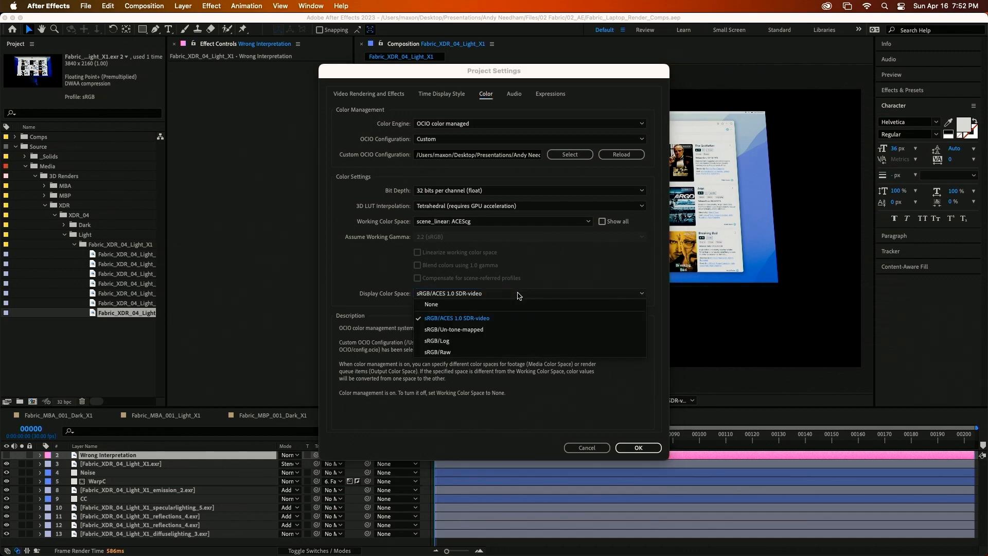
left_click(621, 413)
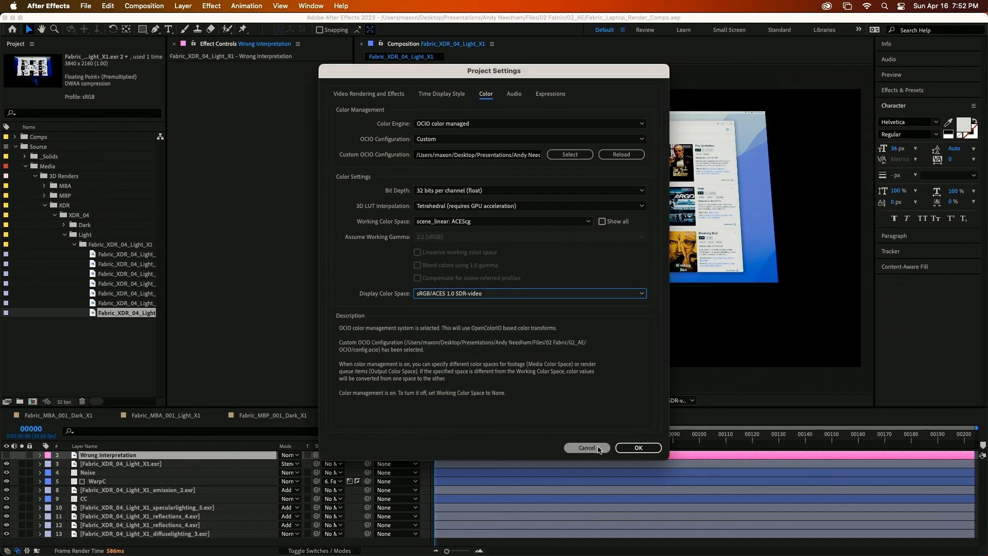
left_click(638, 448)
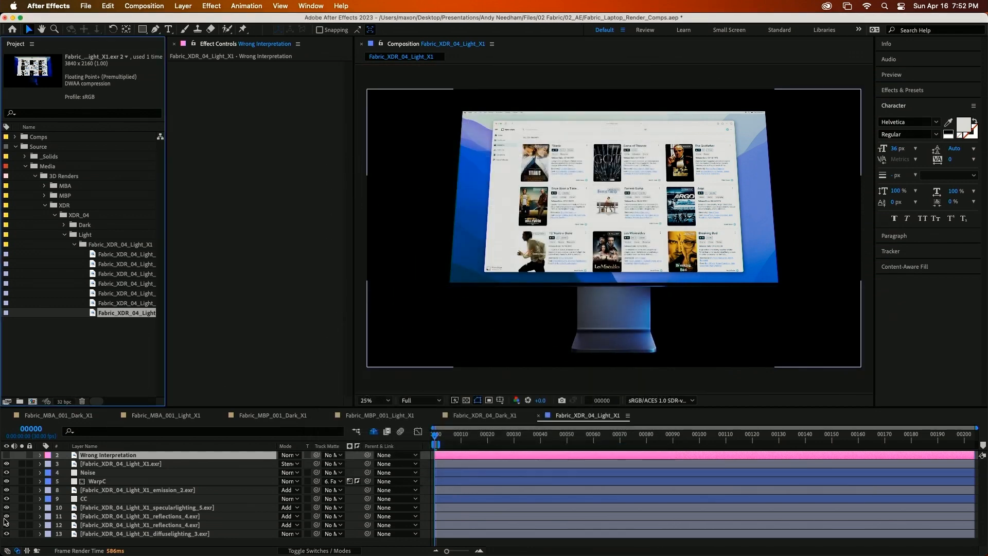
left_click(676, 400)
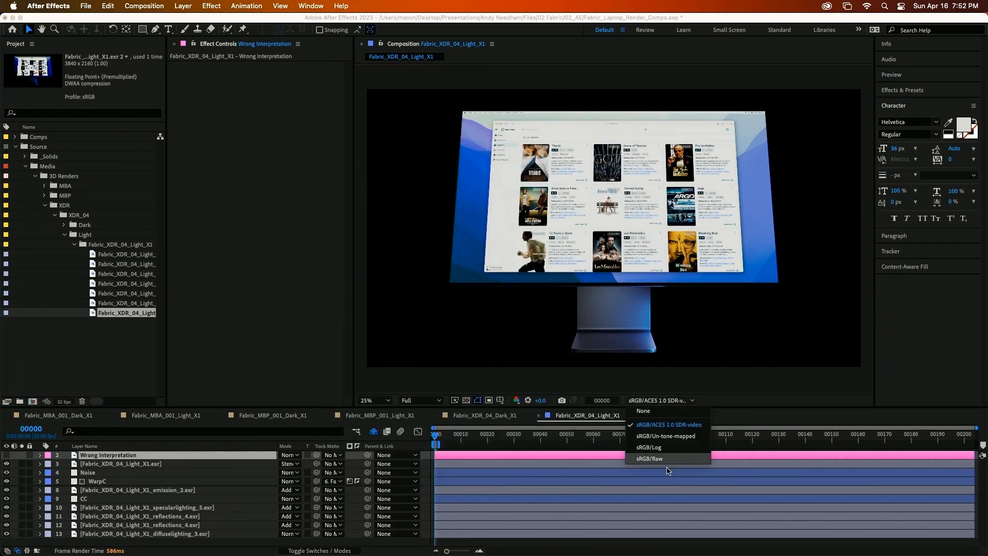
left_click(671, 405)
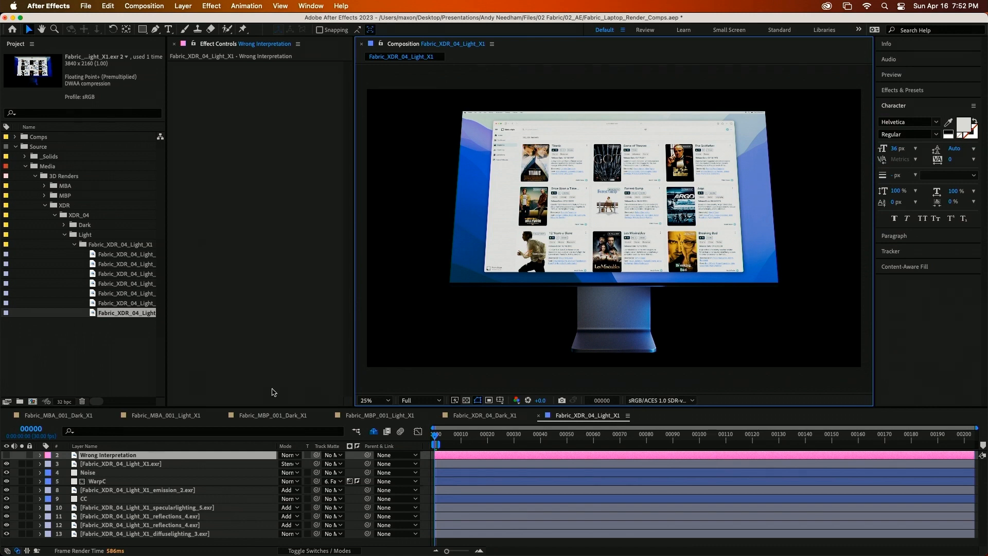
- Show the Wrong Interpretation layer and examine the override media color space options of Fabric_XDR_04_Light_X1.exr
left_click(7, 455)
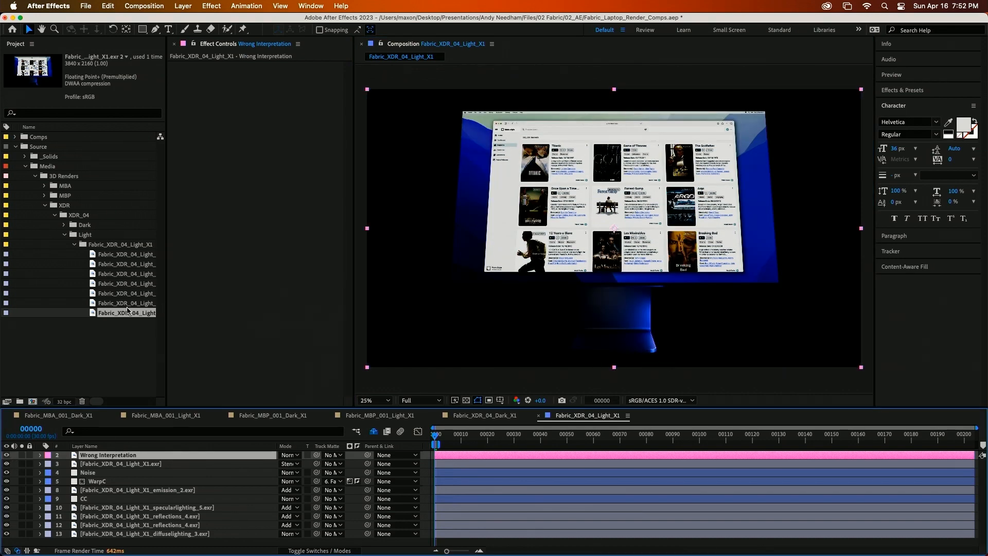
key("super+alt+g")
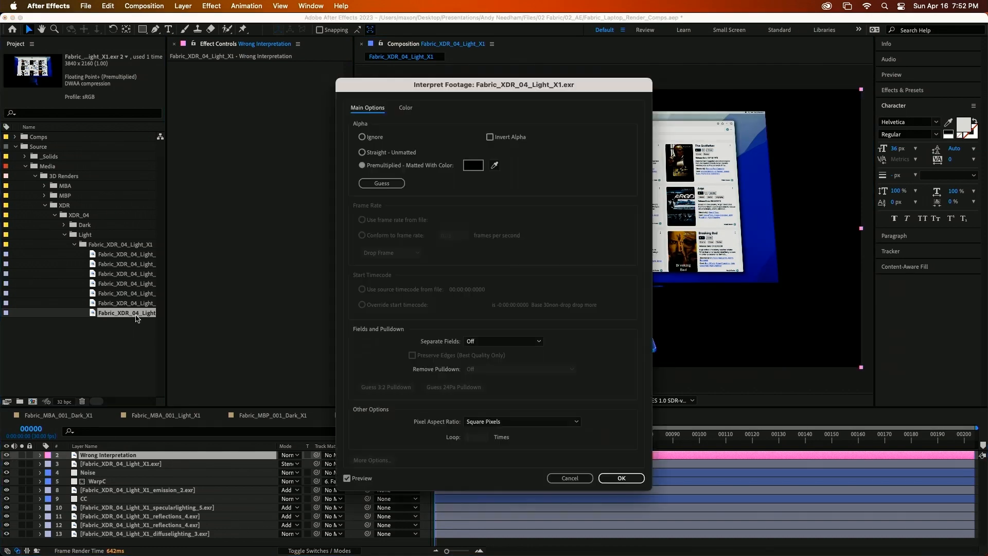
left_click(406, 108)
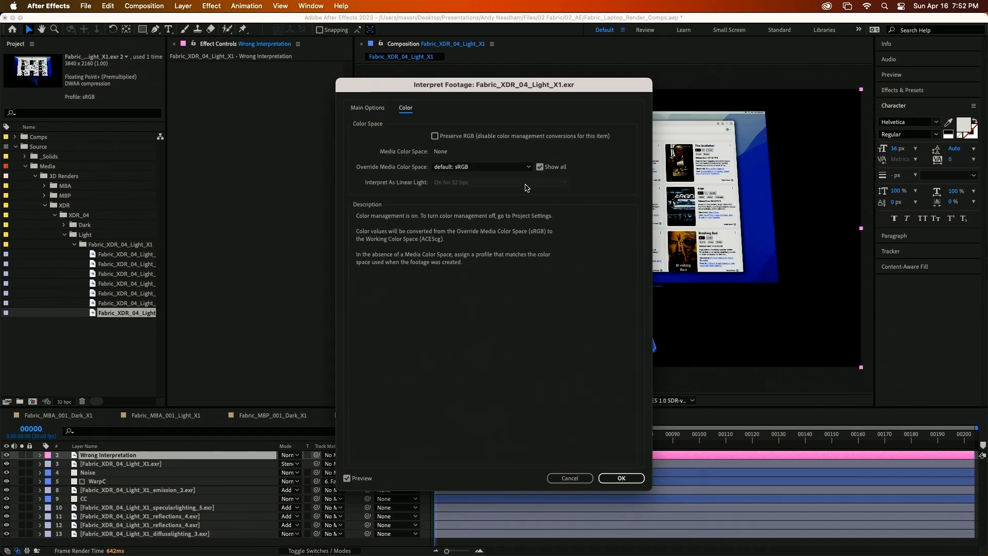
left_click(483, 166)
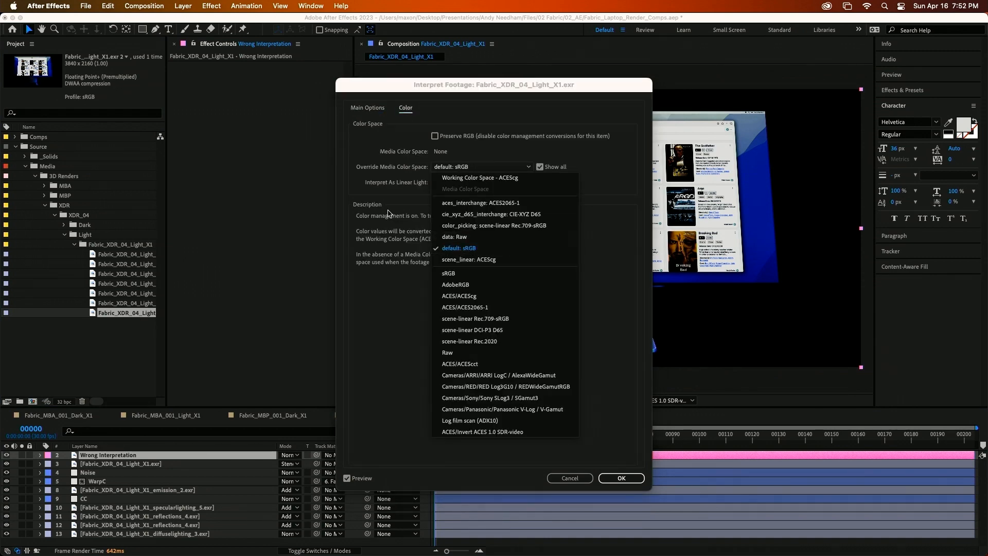
left_click(621, 477)
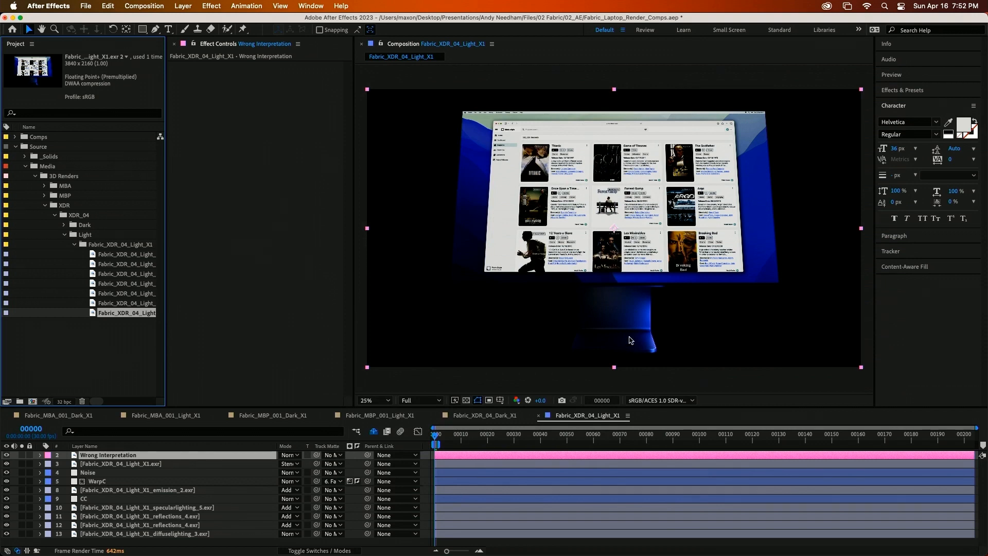
- Check the composition viewer's display color space choices and hide the Wrong Interpretation layer
left_click(672, 400)
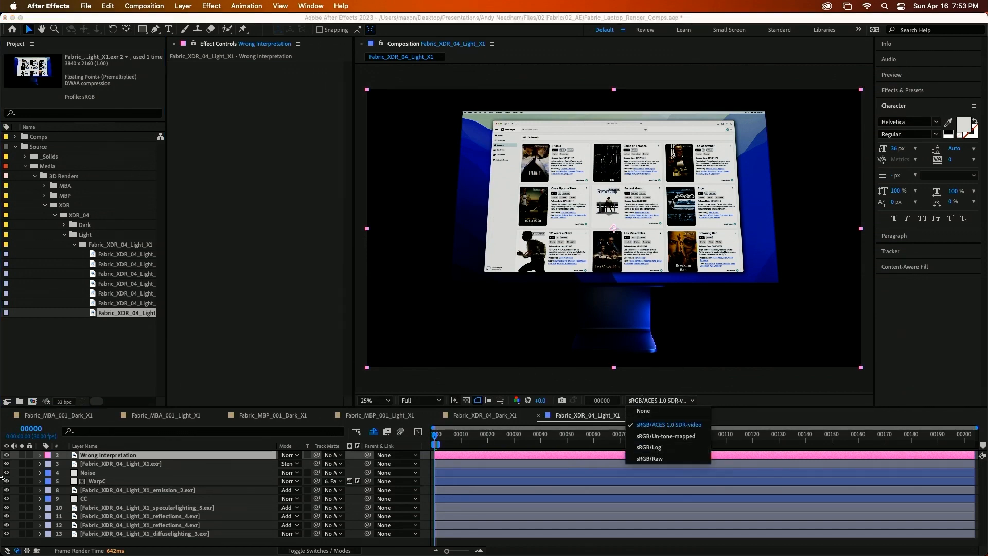
left_click(10, 456)
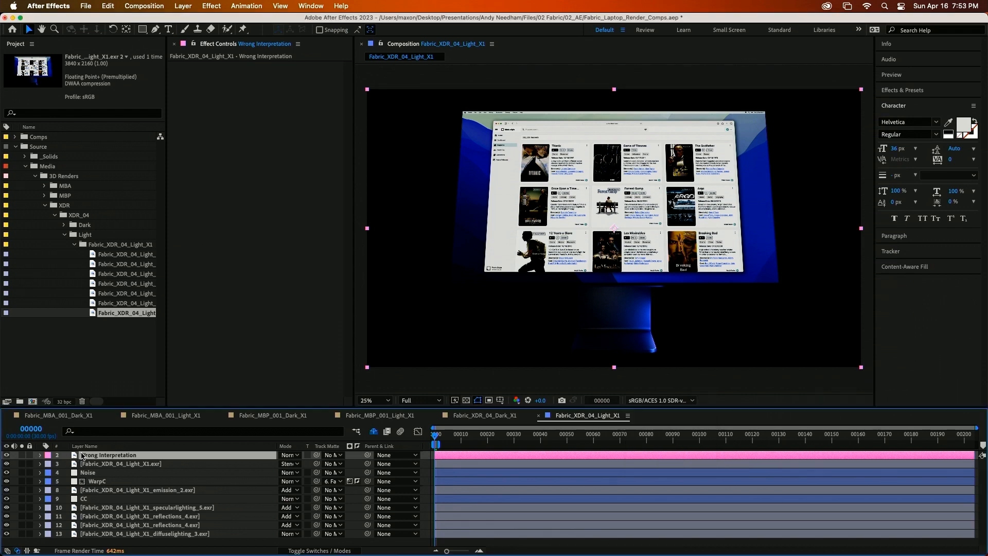
left_click(7, 456)
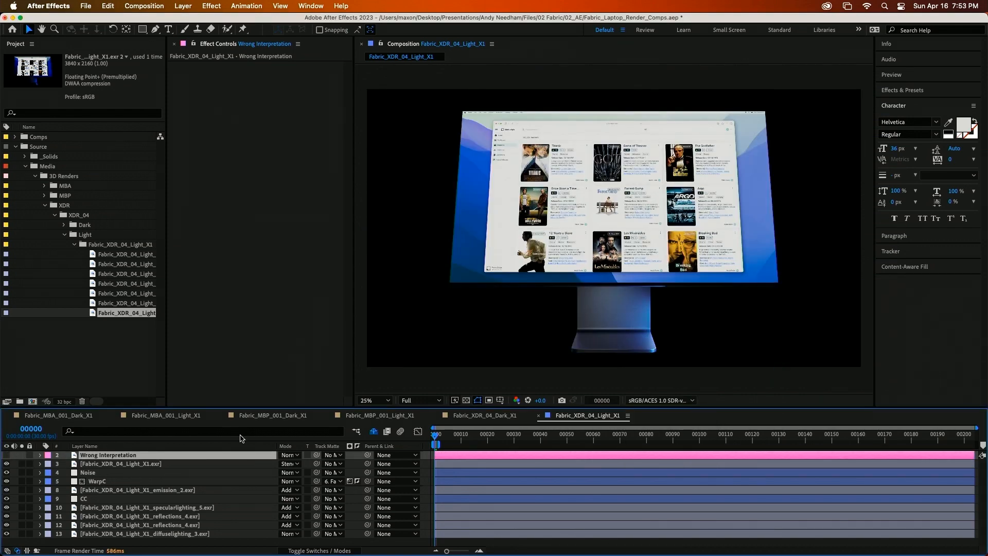
- Add the Fabric_XDR_04_Light_X1 composition to the render queue and dock the Render Queue beside the composition viewer
key("super+m")
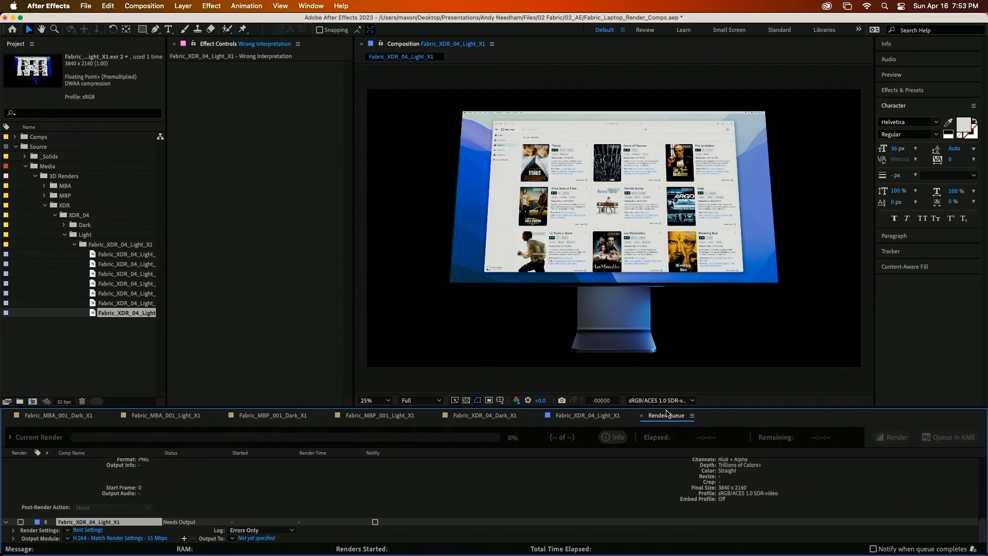
left_click_drag(667, 415, 470, 53)
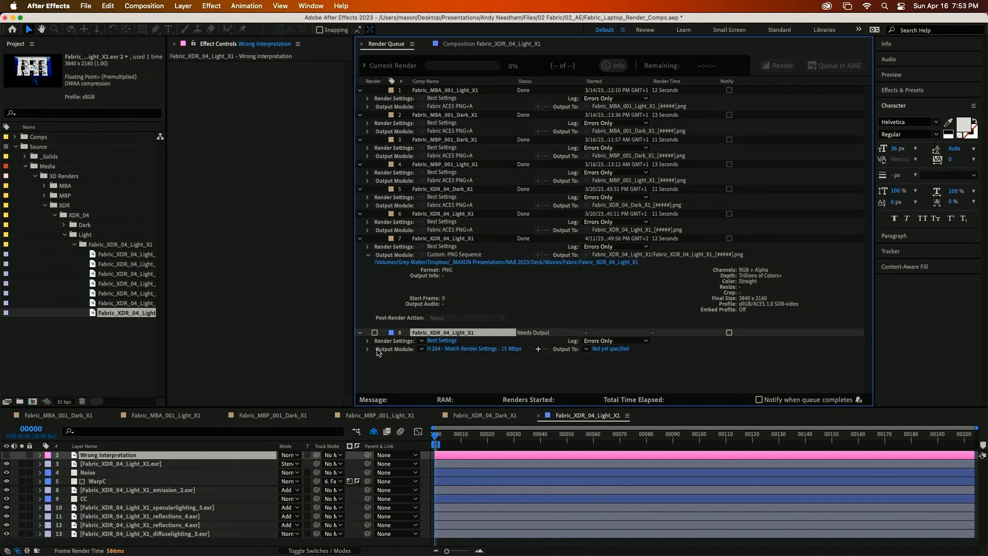
- Show all color spaces in the queued composition's output module and set its output color space to sRGB/ACES 1.0 SDR-video
left_click(460, 350)
left_click(409, 137)
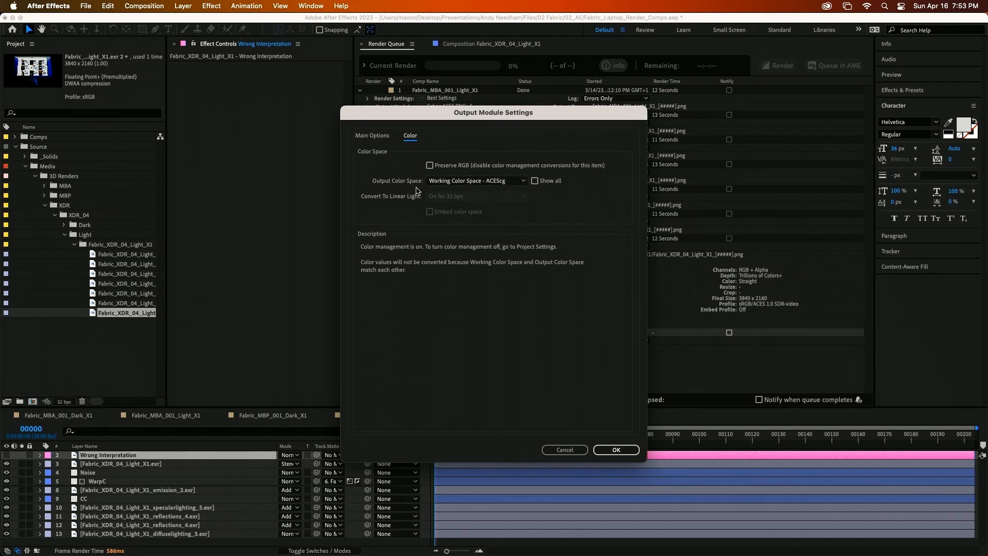
left_click(513, 181)
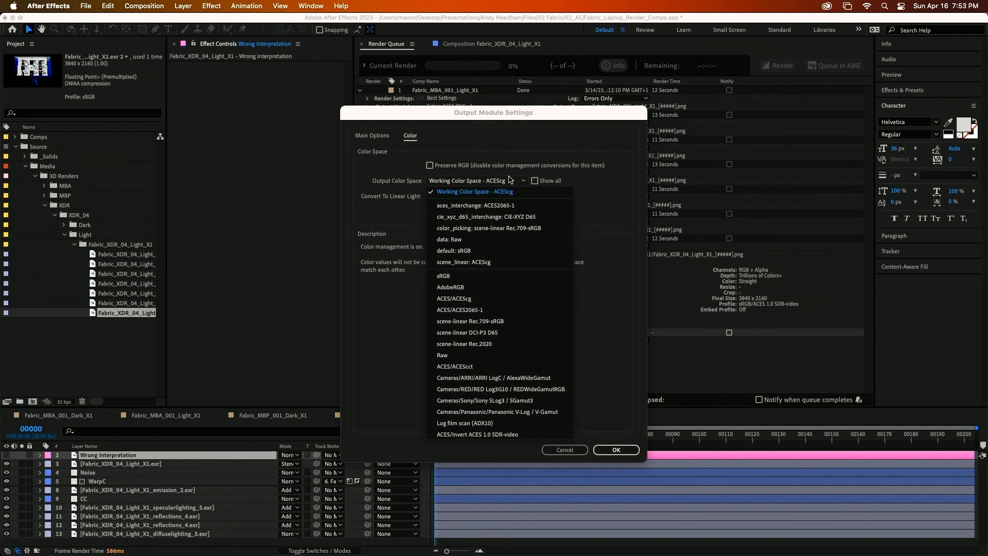
left_click(543, 186)
left_click(535, 181)
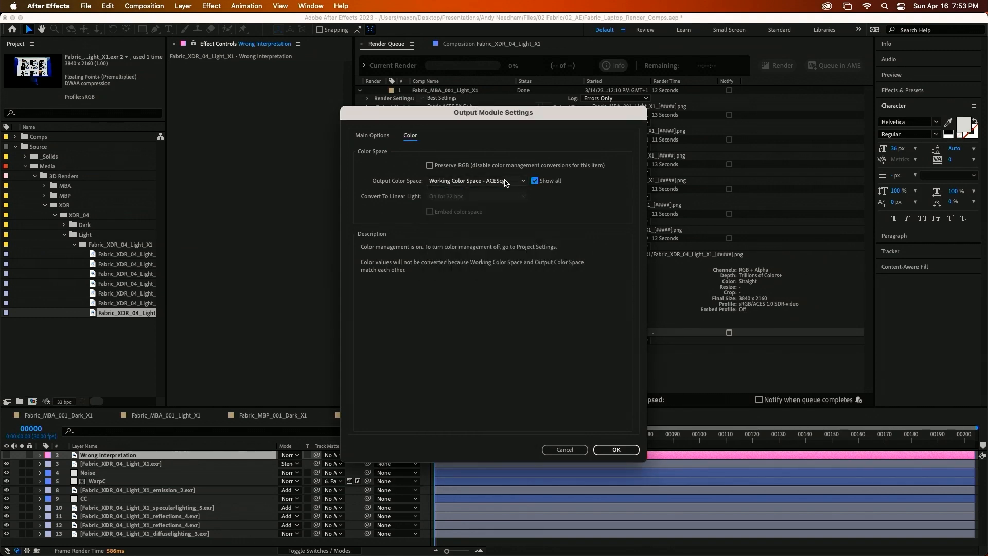
left_click(495, 180)
left_click(468, 449)
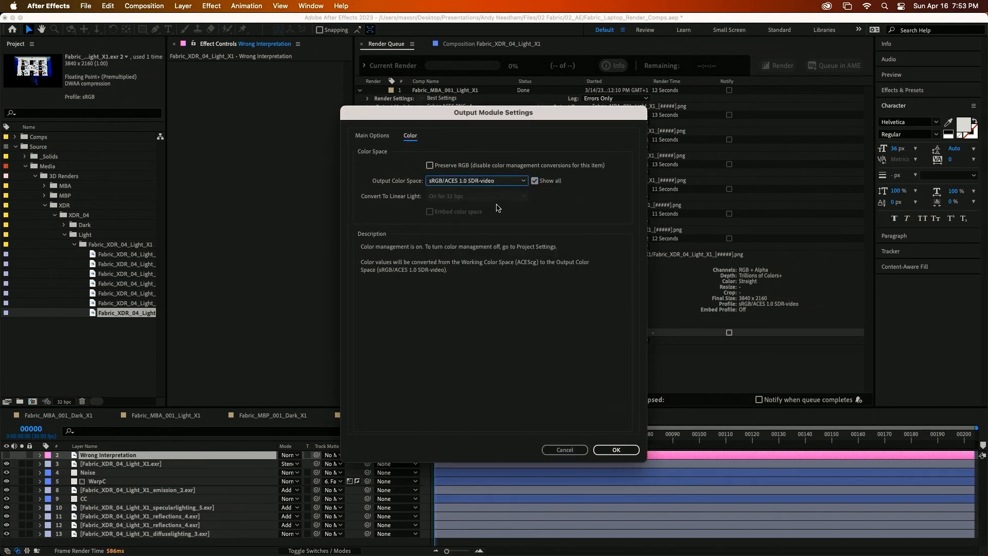
- Cancel the output module settings, switch to the Keynote presentation and advance to the What Lies Within slide
left_click(567, 451)
key("super+Tab")
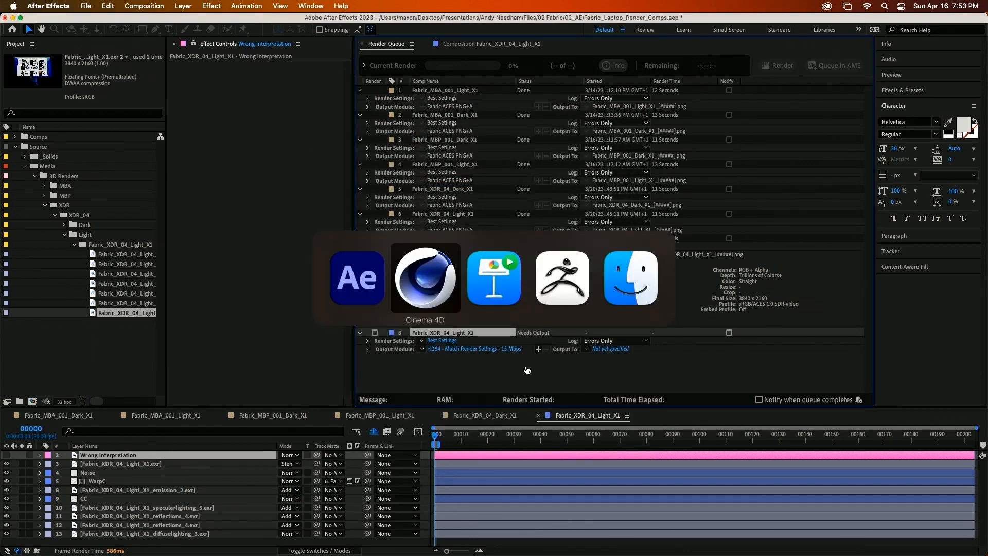
left_click(494, 287)
key("Right")
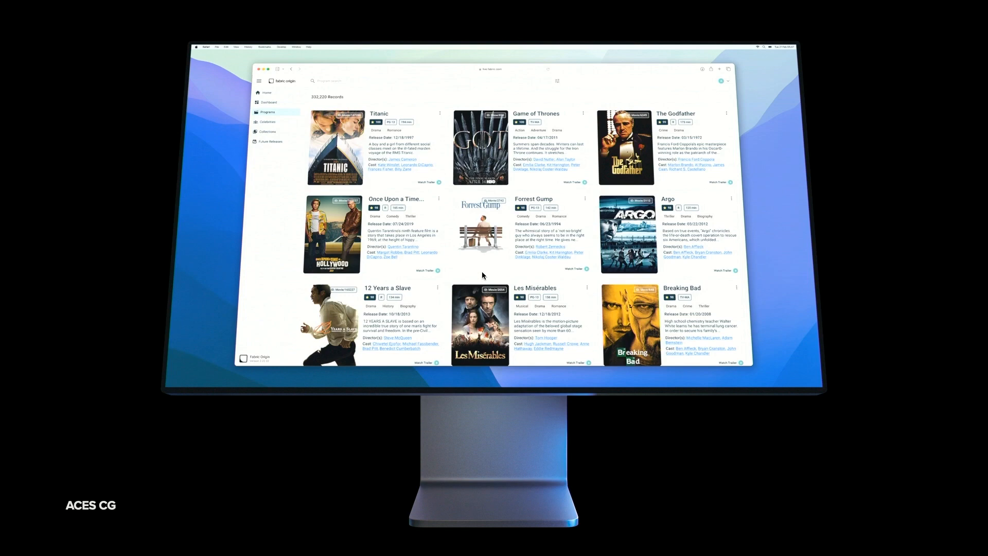
key("Right")
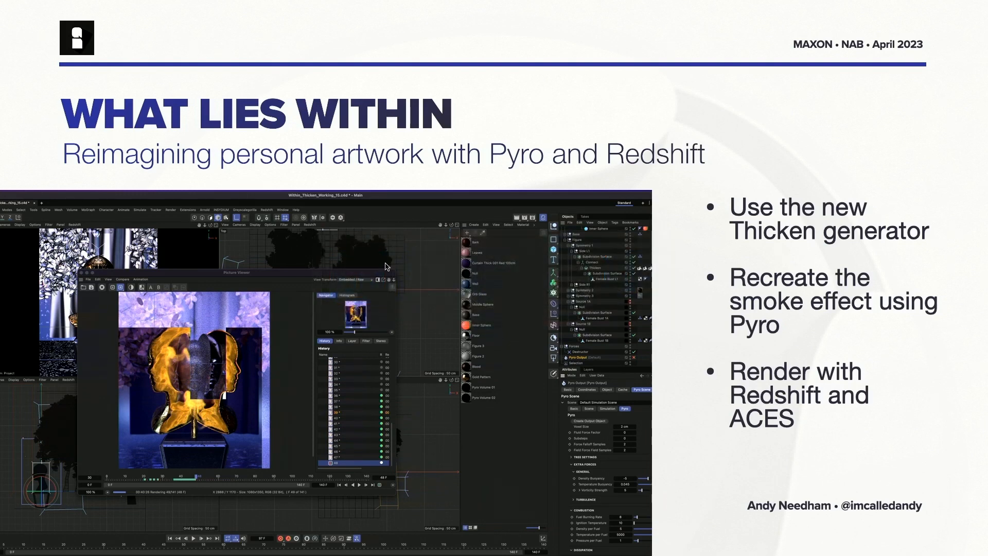
- Switch to Cinema 4D's 01_Within_Pyro_Start.c4d document, close the Redshift RenderView and display the scene's object hierarchy
key("super+Tab")
left_click(392, 33)
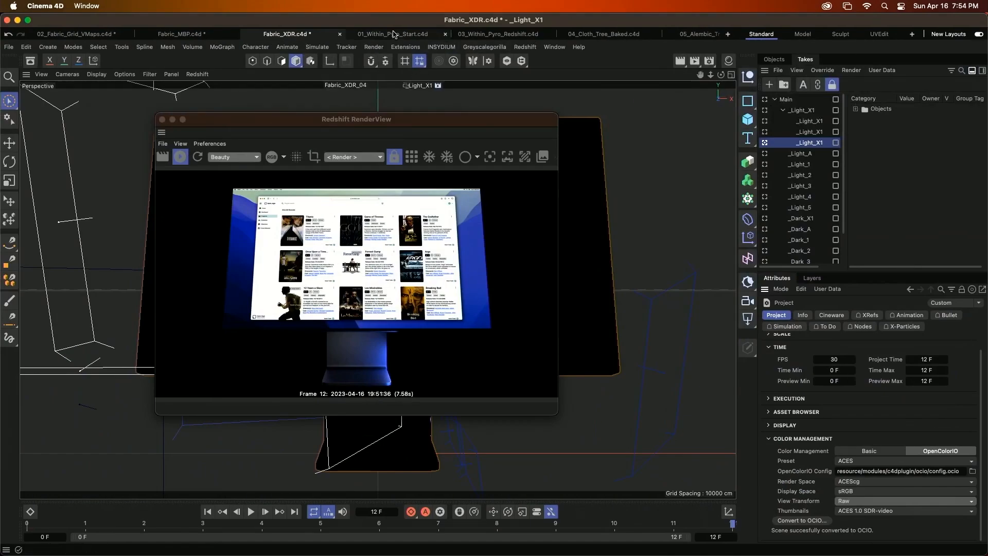
left_click(162, 119)
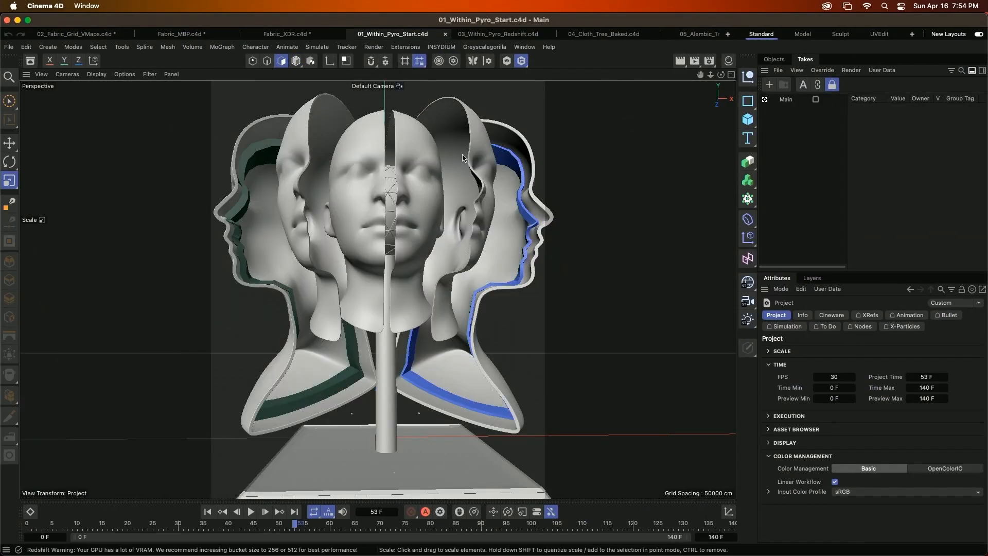
left_click(774, 59)
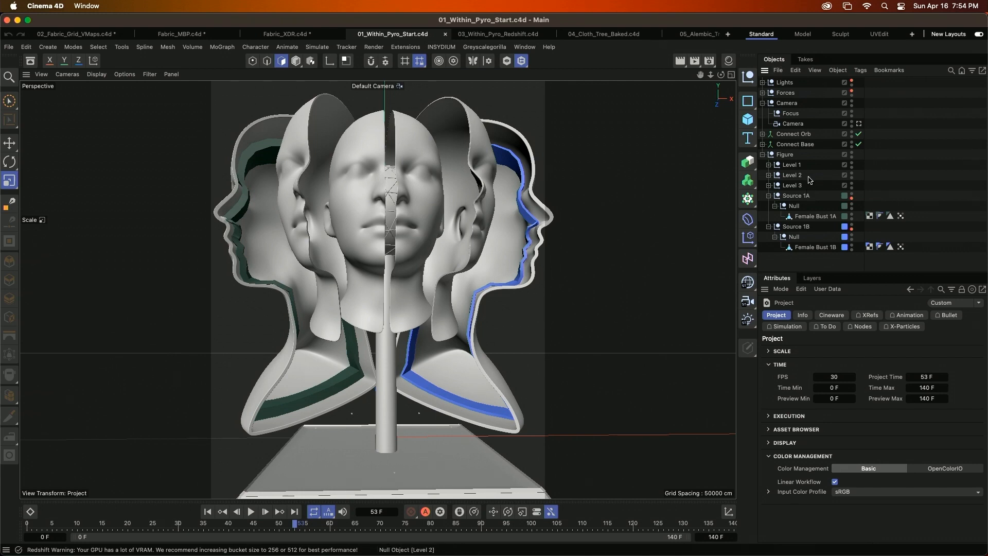
- Select the Thicken generator under Level 1's Side R1 and toggle it off and on to compare the bust's wall thickness up close
left_click(769, 165)
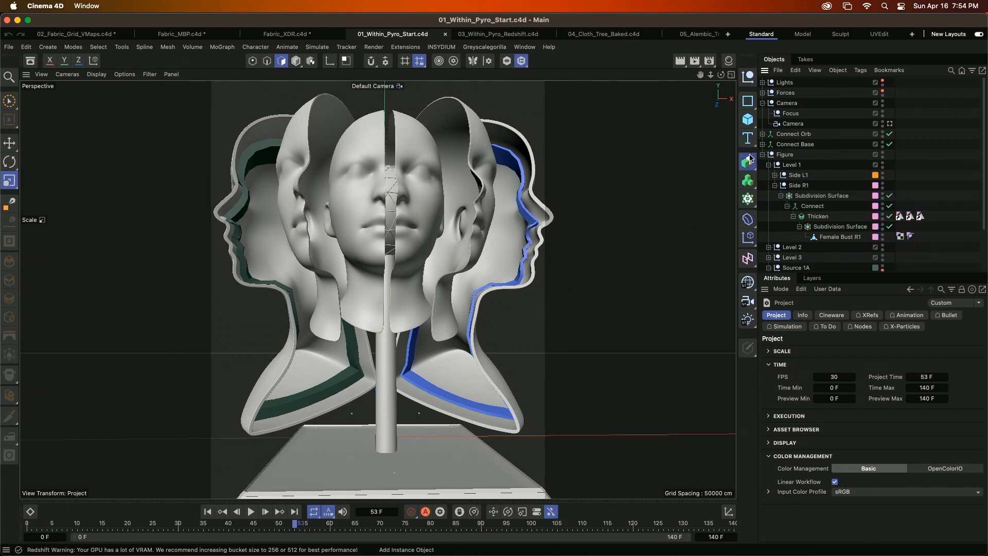
left_click(748, 161)
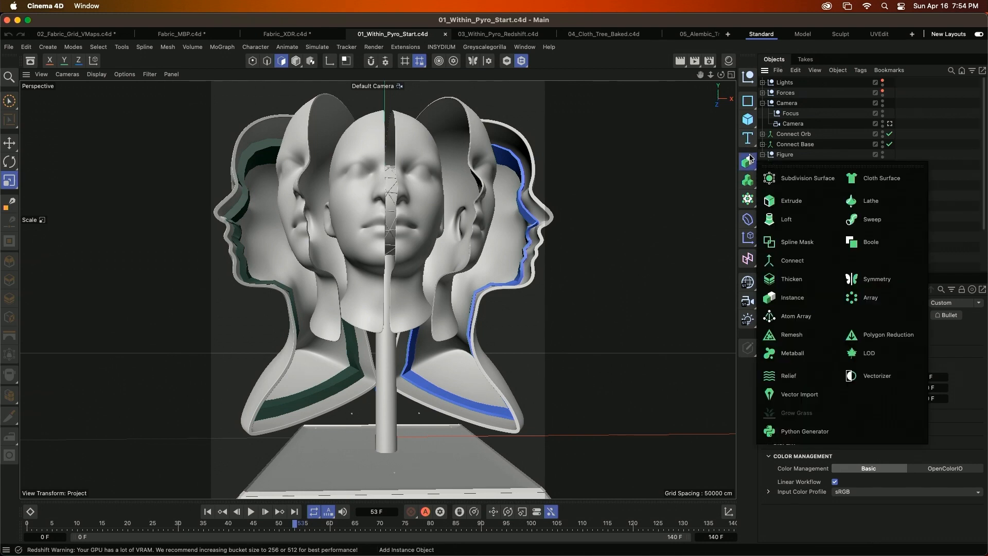
left_click(819, 279)
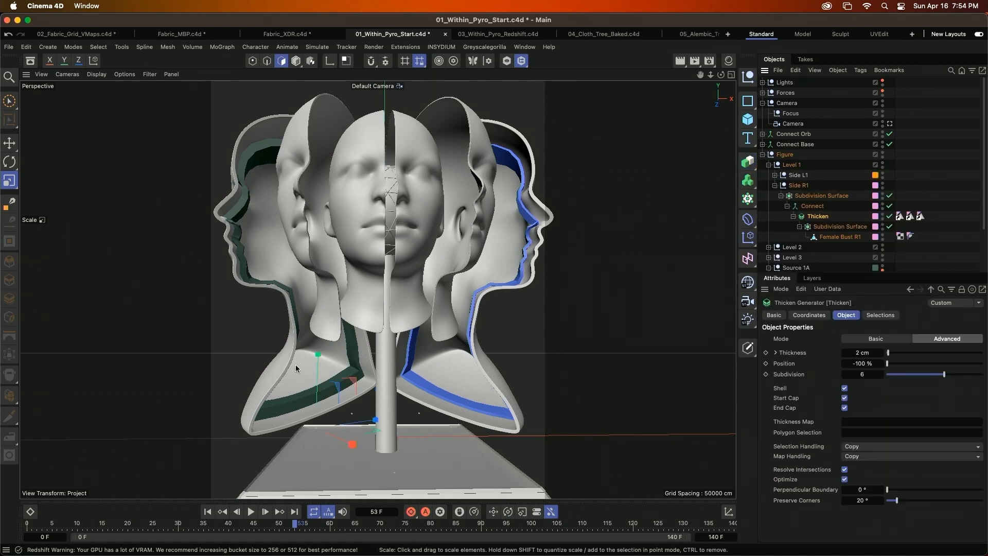
scroll(306, 325, "up", 5)
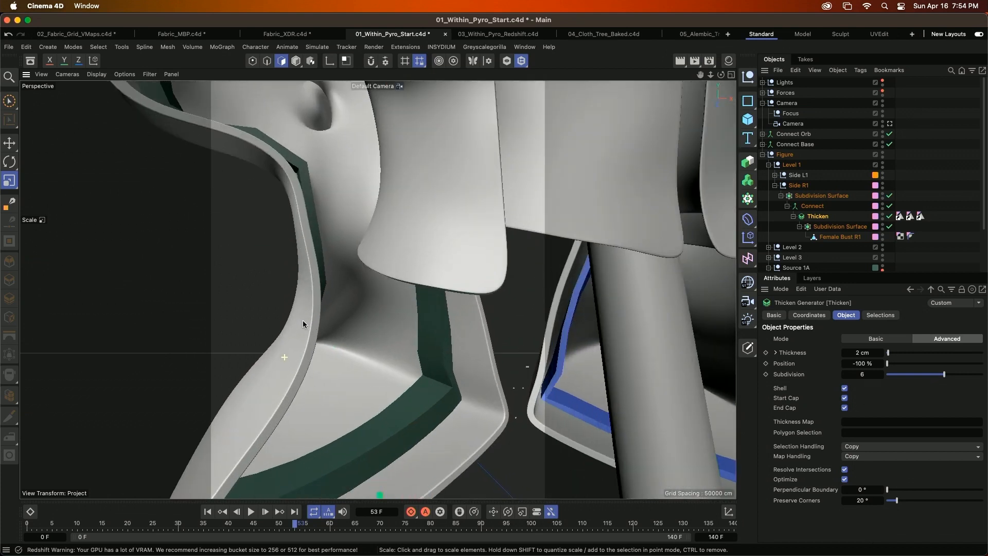
left_click(889, 216)
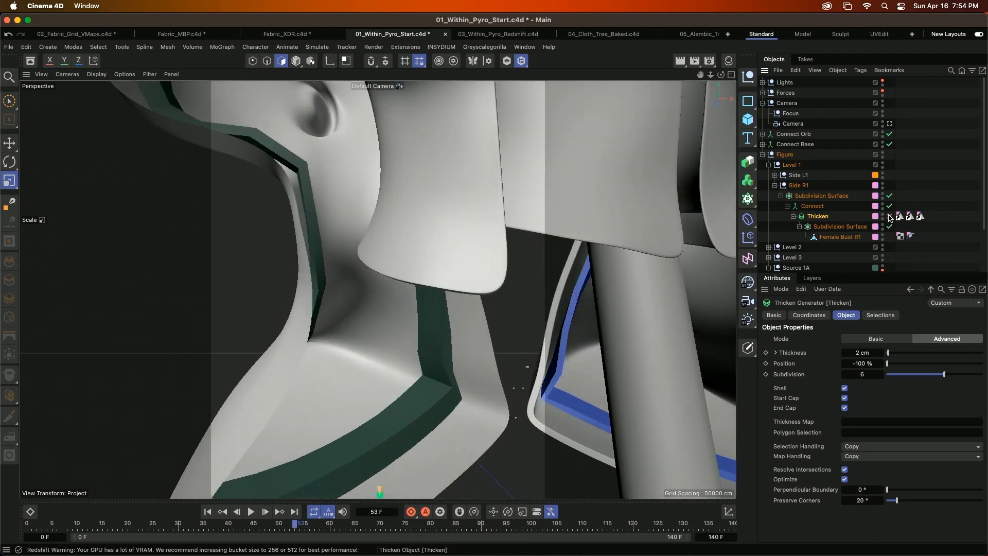
left_click(889, 216)
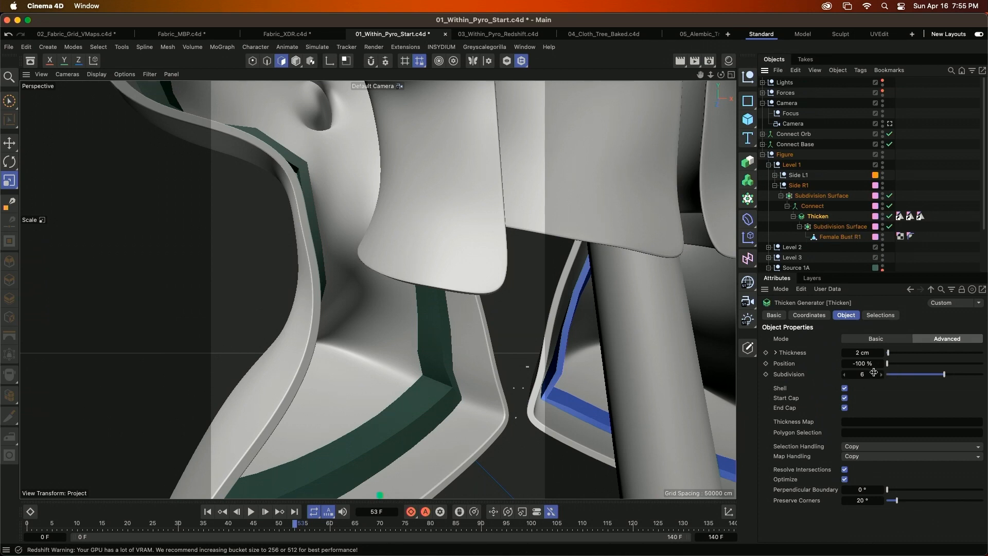
- Try a subdivision of 7 on the Side R1 Thicken generator and undo the change
mouse_move(943, 374)
left_mouse_down()
mouse_move(895, 377)
mouse_move(957, 375)
left_mouse_up()
key("x")
key("super+shift+z")
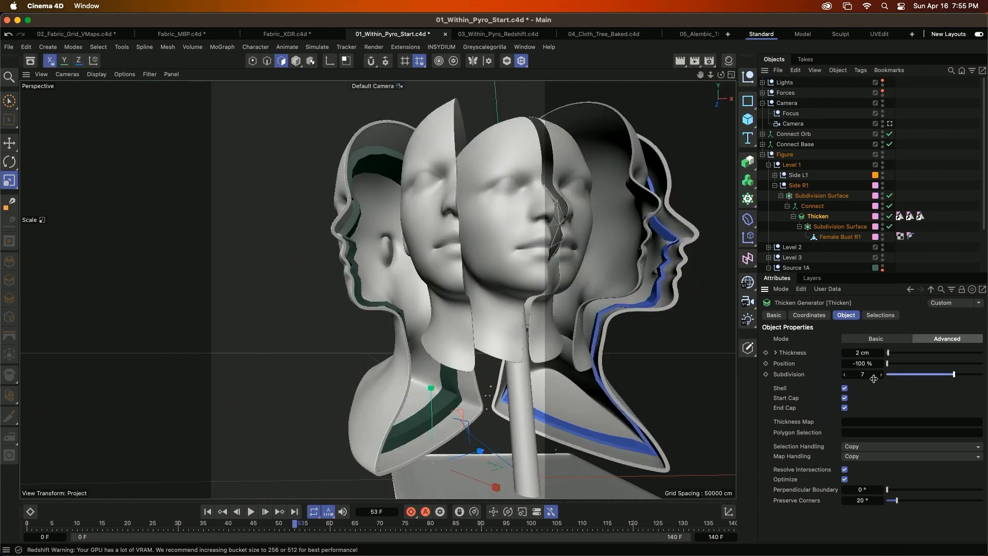
key("super+z")
key("super+shift+z")
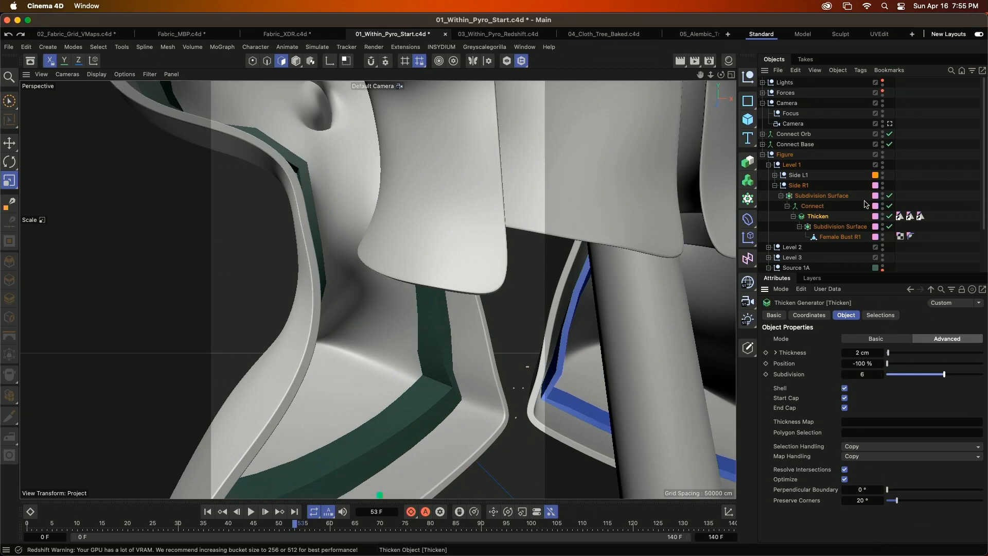
- Examine the Thicken generator's polygon selection options and the thickened bust edges from several angles
left_click(885, 316)
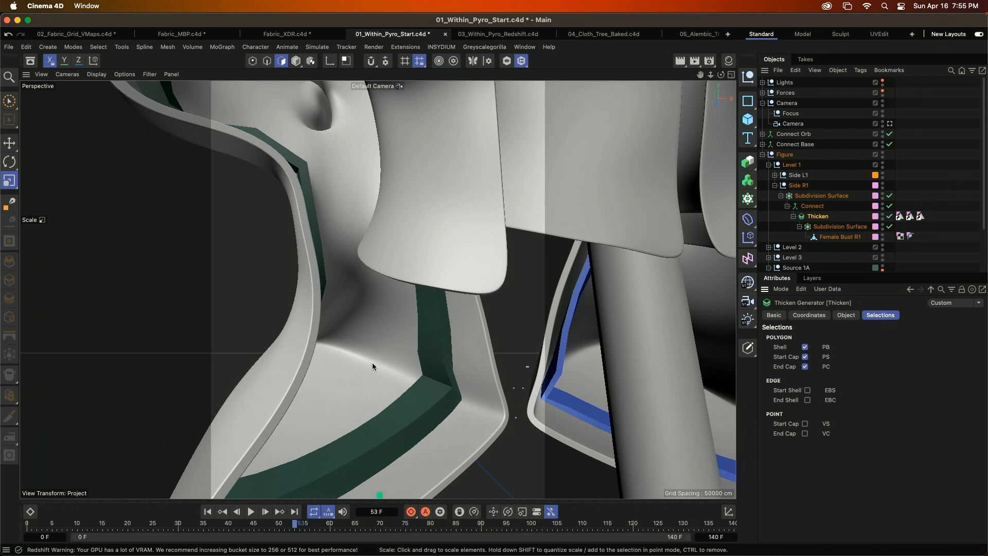
left_click_drag(400, 382, 499, 326, "alt")
left_click_drag(587, 331, 396, 327, "alt")
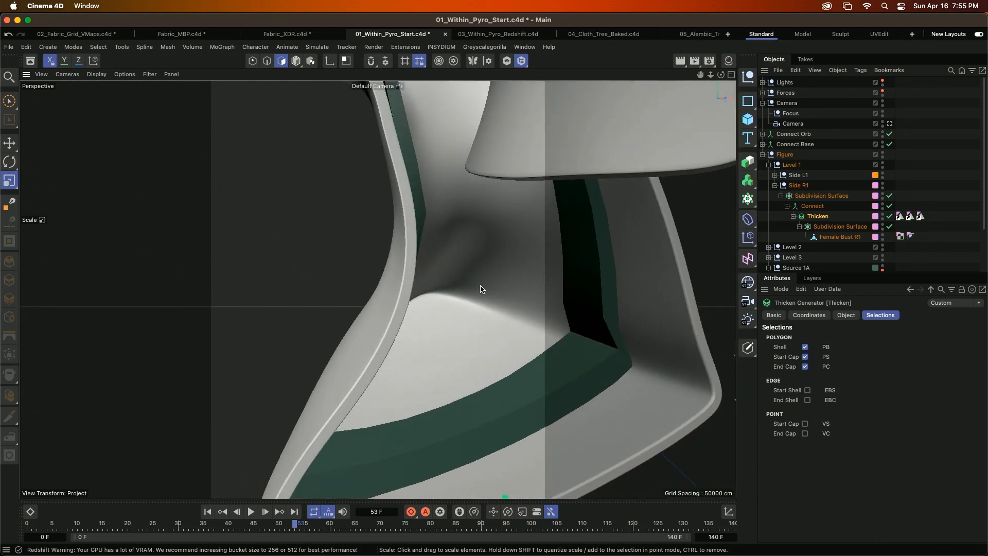
key("h")
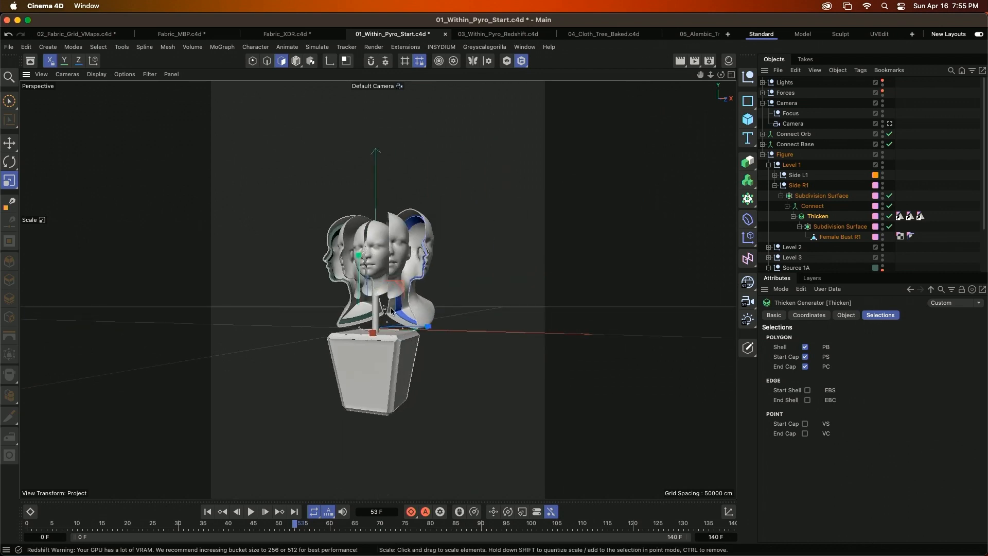
scroll(393, 288, "up", 4)
mouse_move(409, 313)
left_mouse_down("alt")
mouse_move(440, 325)
mouse_move(405, 317)
left_mouse_up("alt")
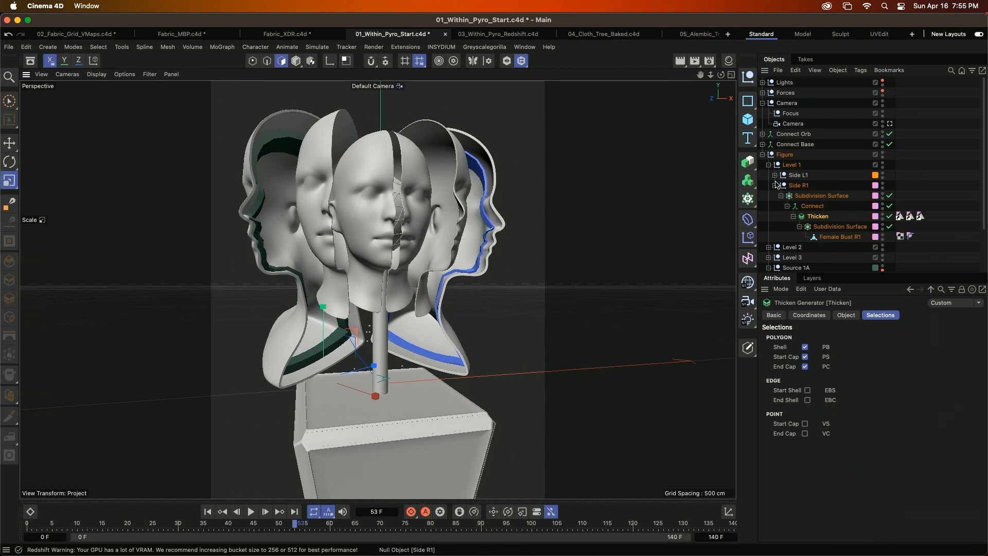
- Collapse Level 1, select Female Bust 1A under Source 1A and display its vertex map
left_click(769, 165)
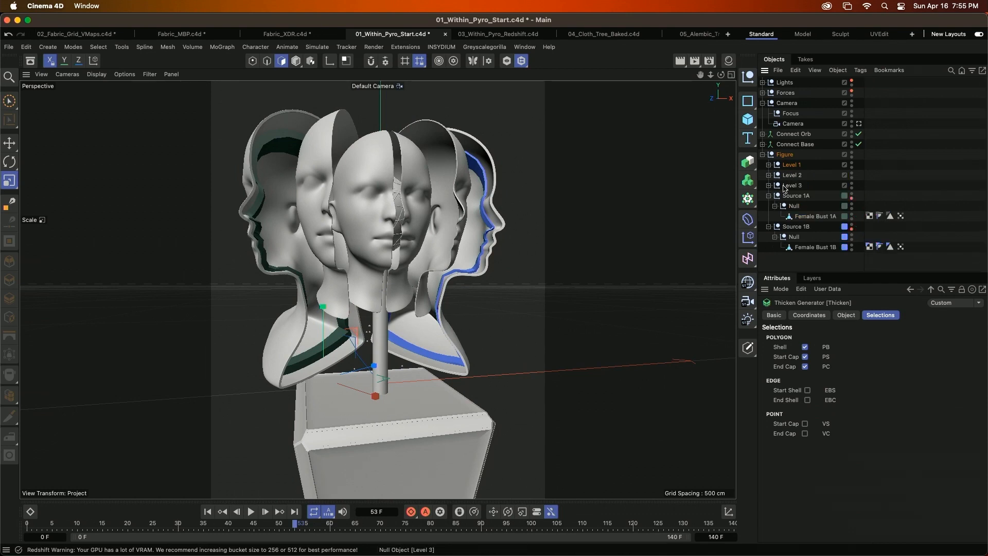
left_click(819, 217)
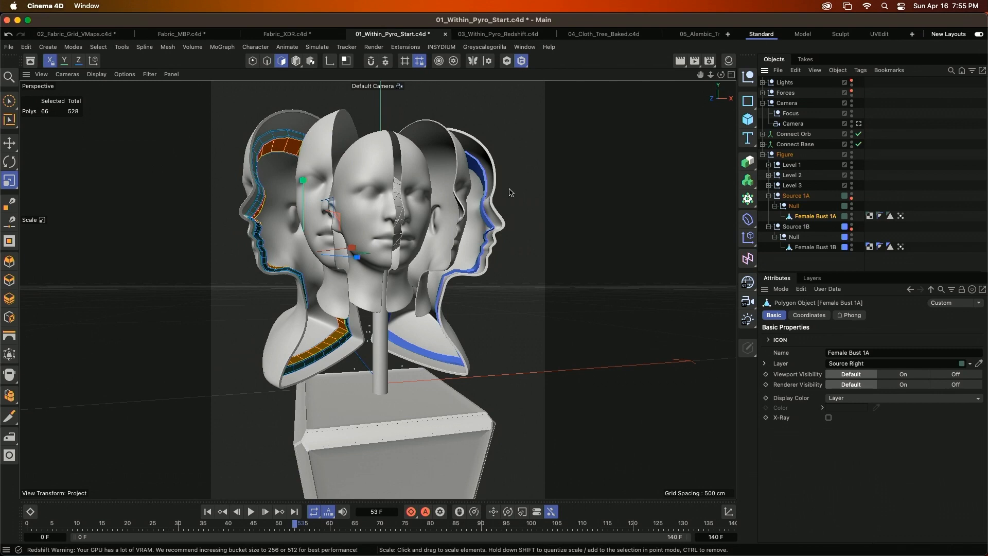
left_click(900, 216)
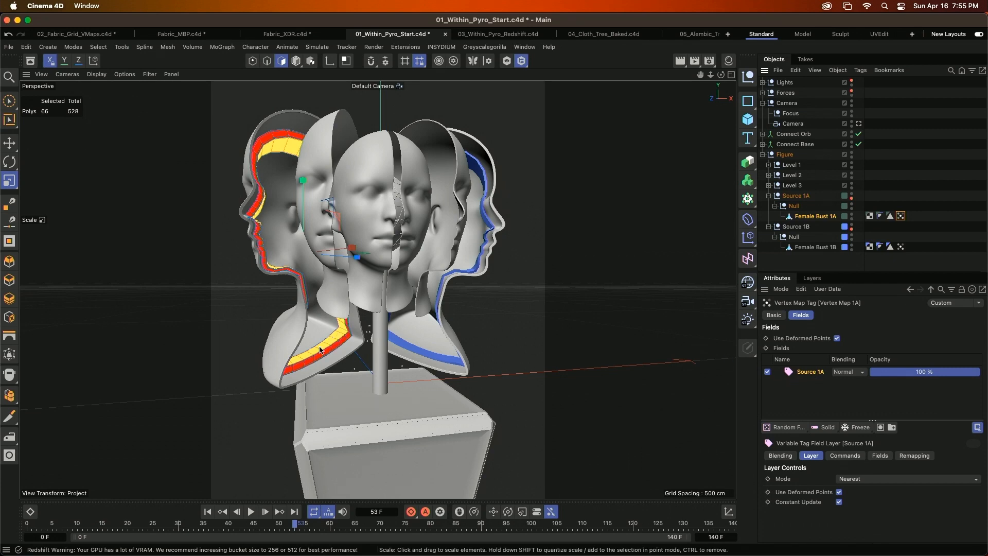
- Add a Pyro Emitter simulation tag to Female Bust 1A
left_click(821, 217)
left_click(861, 70)
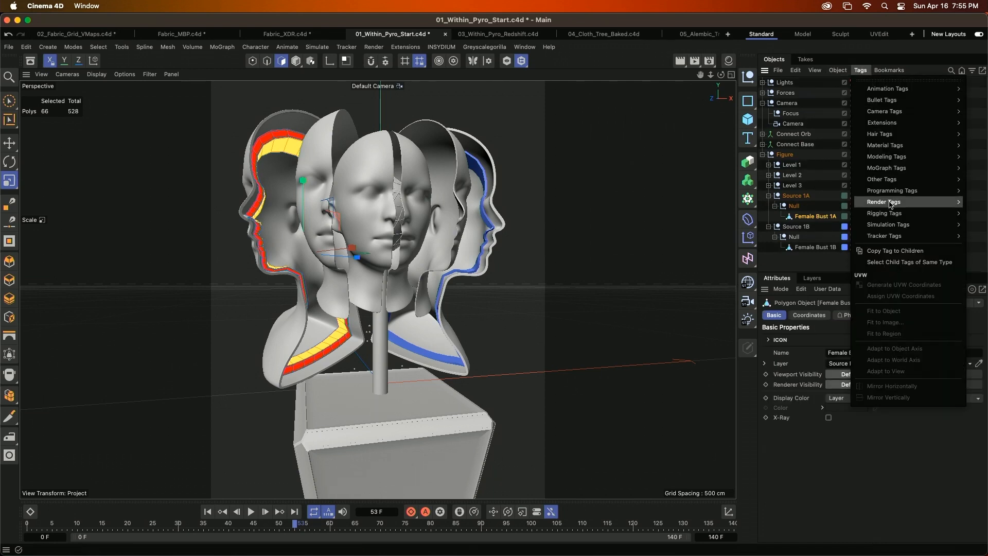
mouse_move(896, 230)
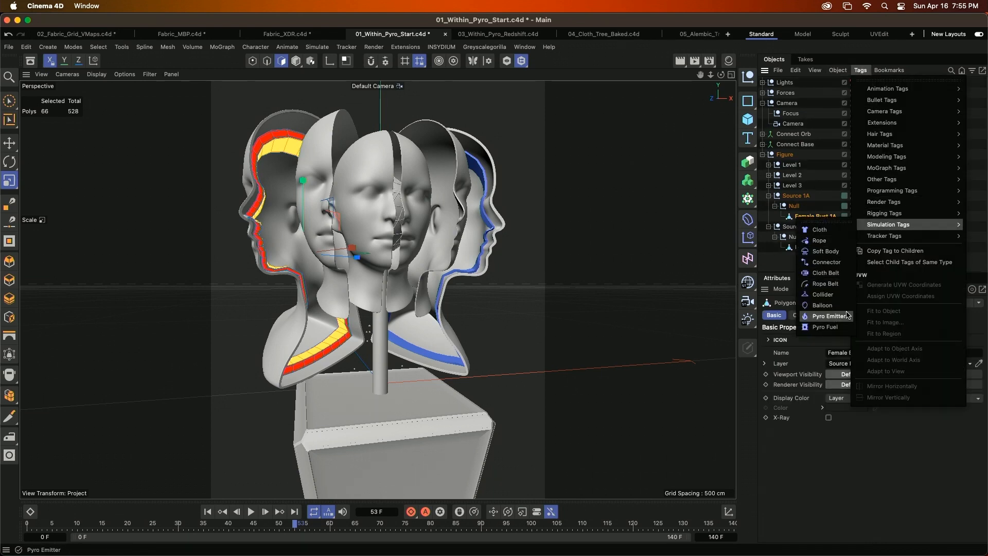
left_click(829, 316)
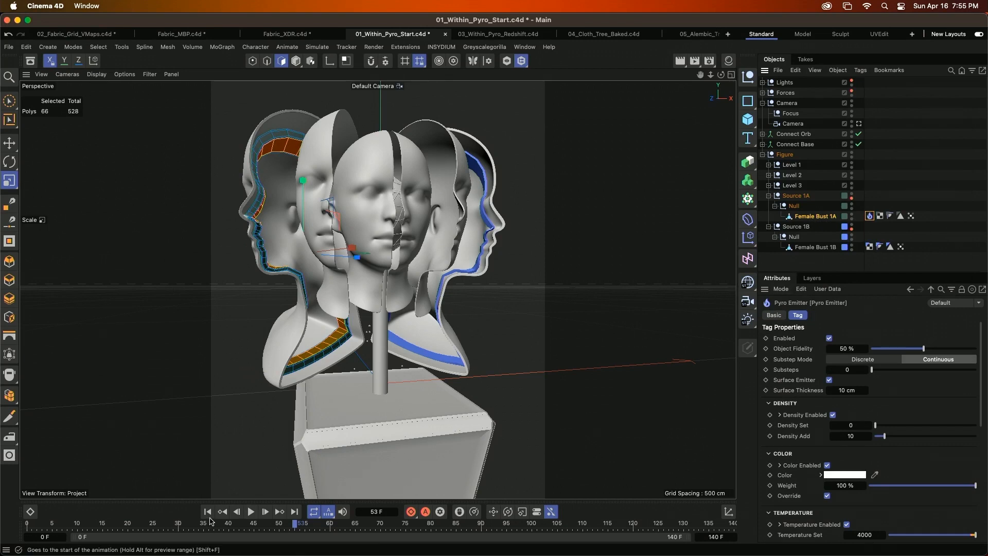
- Play the Pyro simulation from the first frame and stop it at frame 51
left_click(208, 511)
left_click(250, 516)
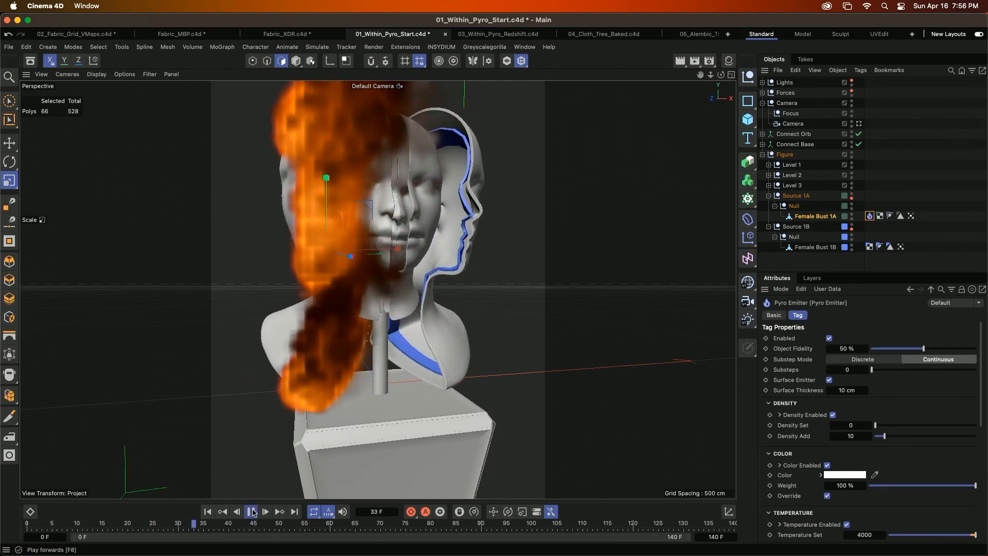
left_click(251, 514)
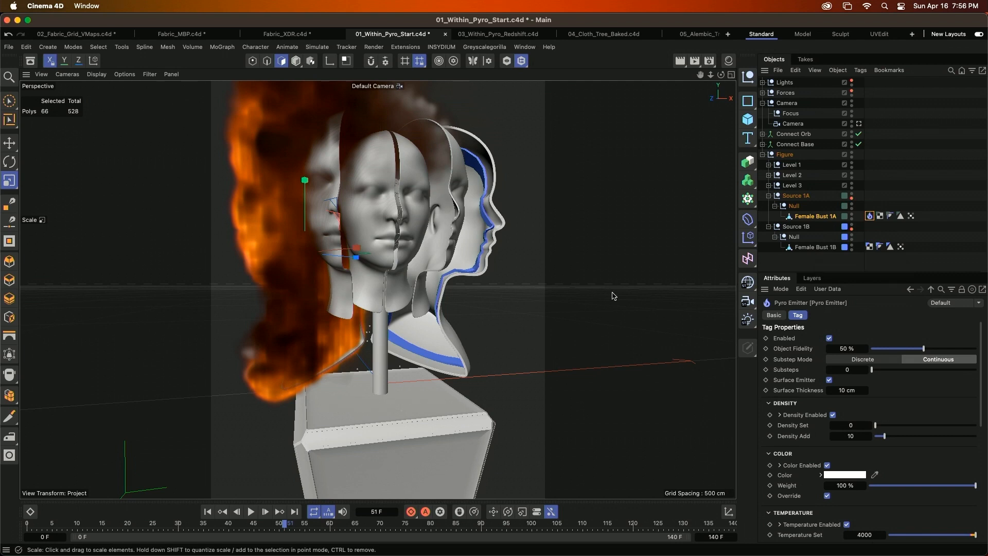
- Create a Pyro output object from the project's Pyro simulation settings
left_click(815, 265)
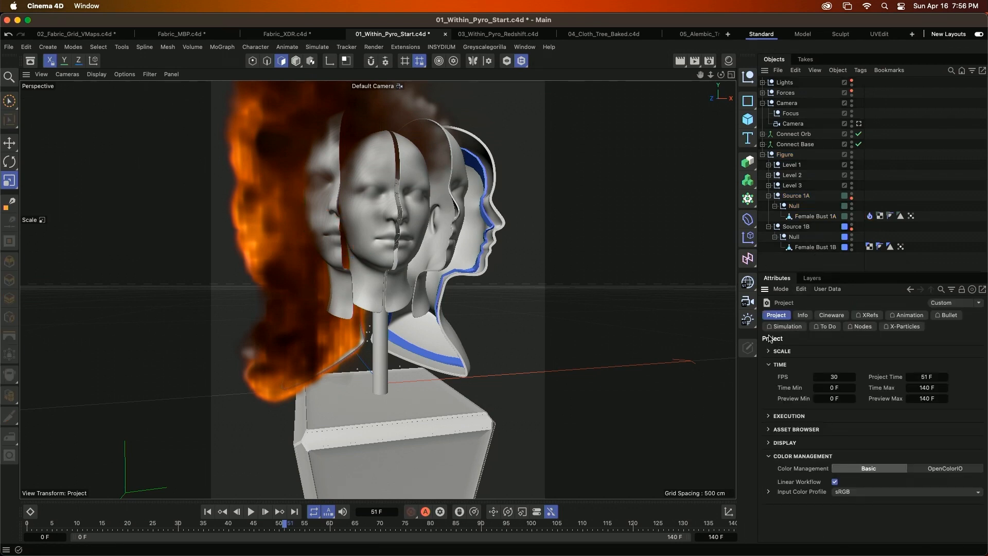
left_click(786, 327)
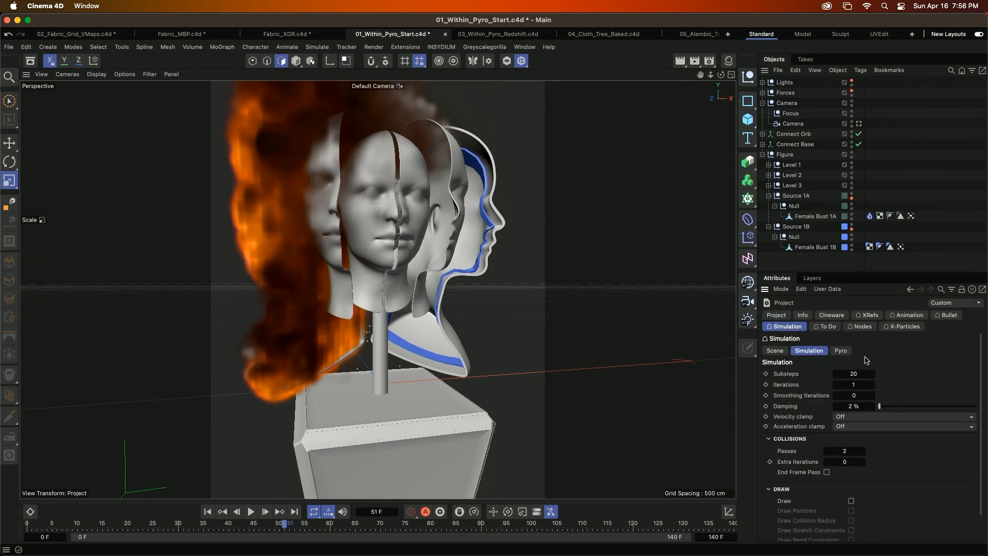
left_click(847, 351)
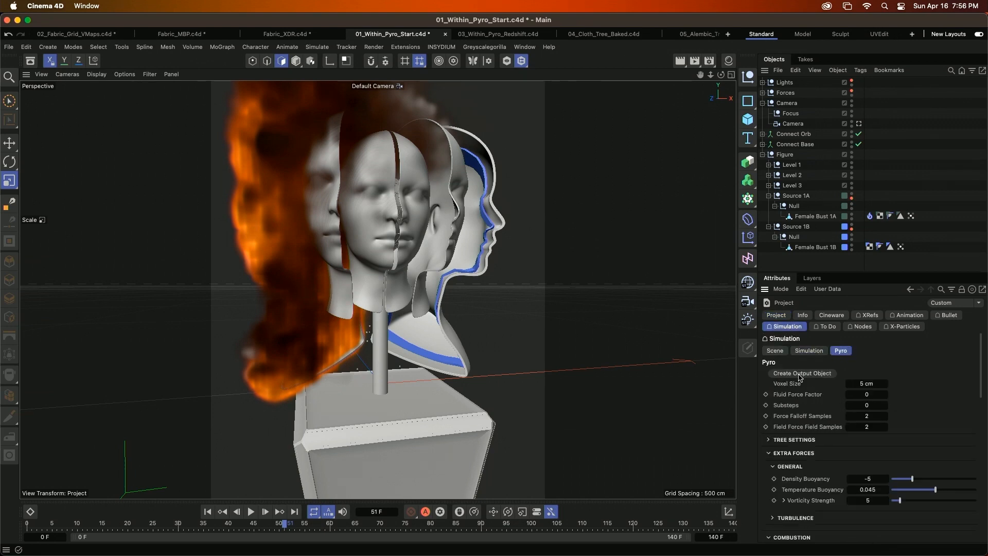
left_click(817, 373)
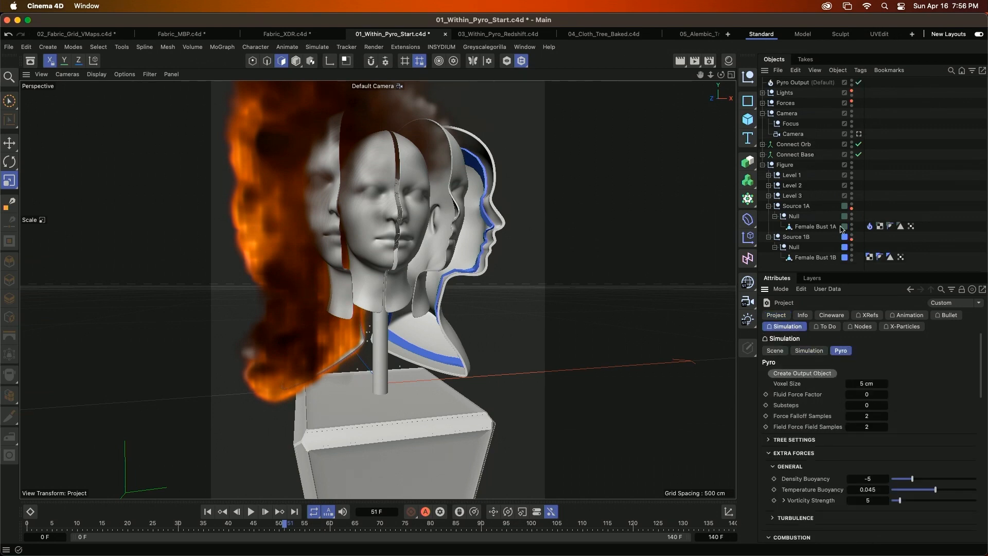
- Expand the default simulation scene in the Pyro Output object and set its Volume to Draw to Density
left_click(810, 83)
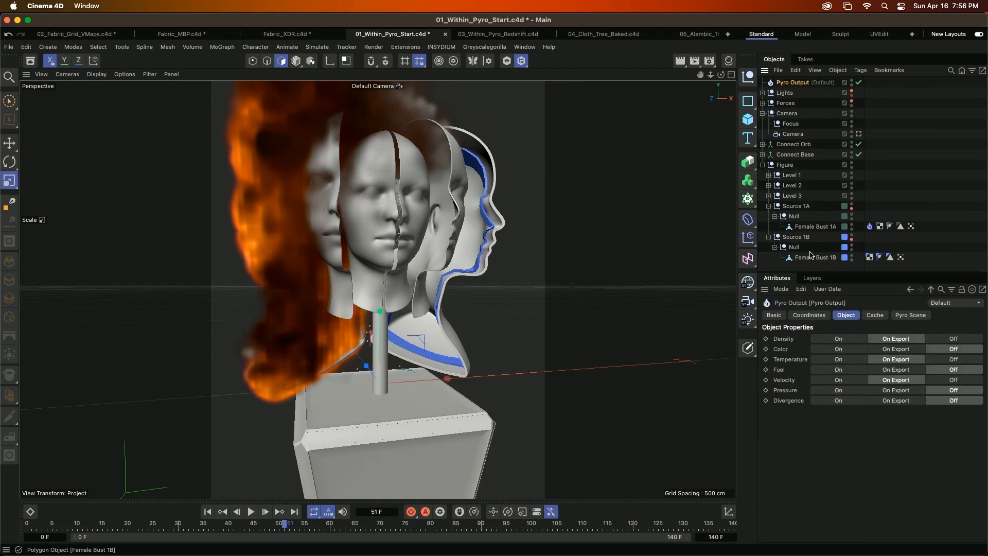
left_click(912, 316)
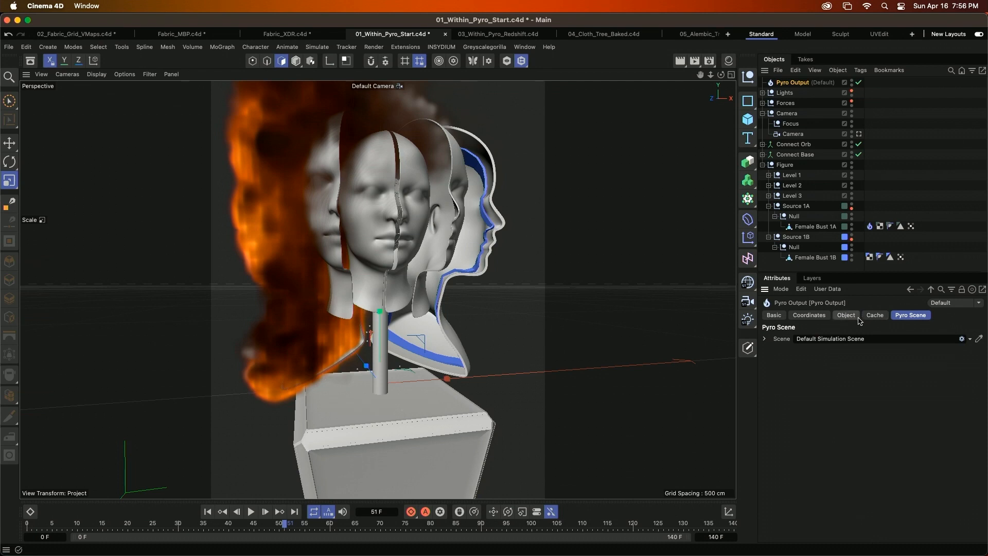
left_click(767, 339)
left_click(879, 350)
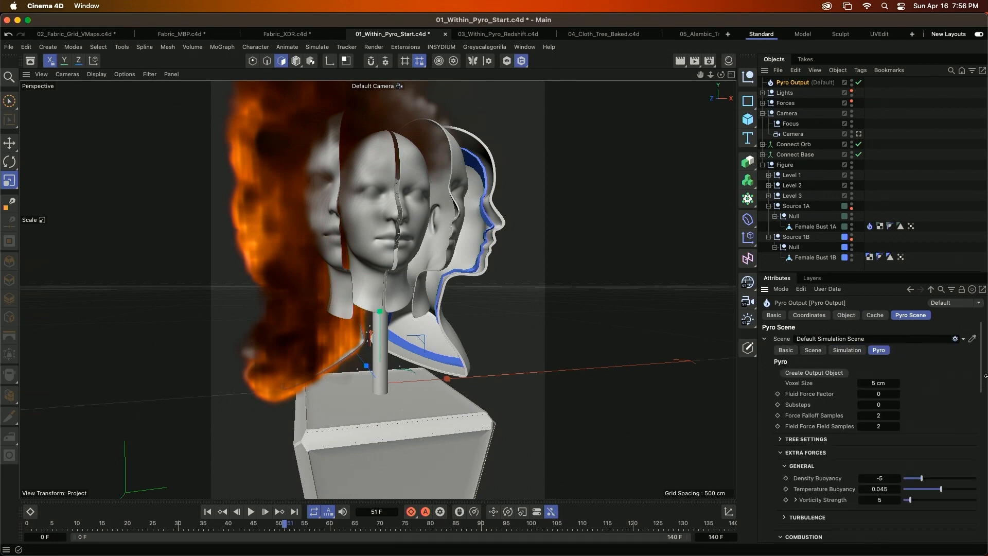
left_click_drag(984, 374, 979, 495)
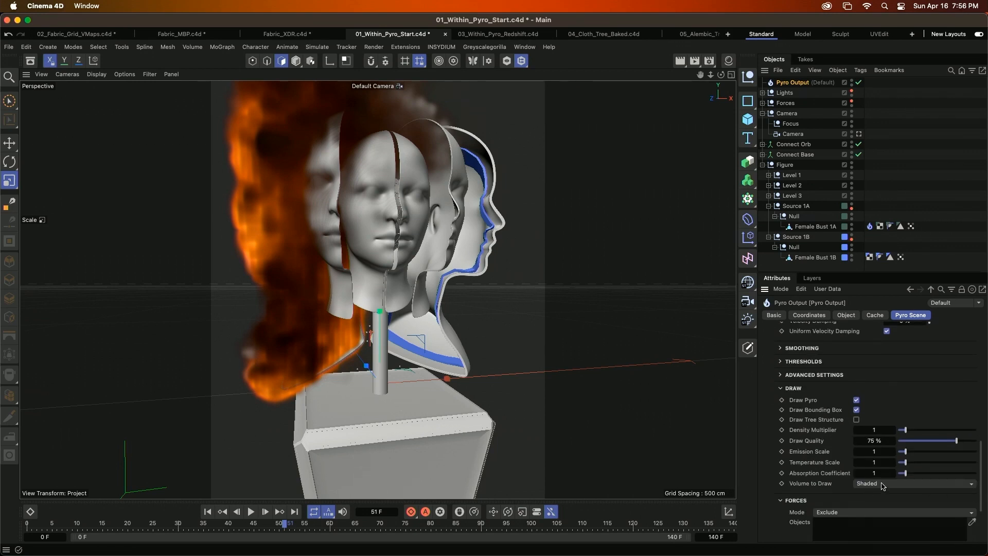
left_click(882, 486)
left_click(886, 418)
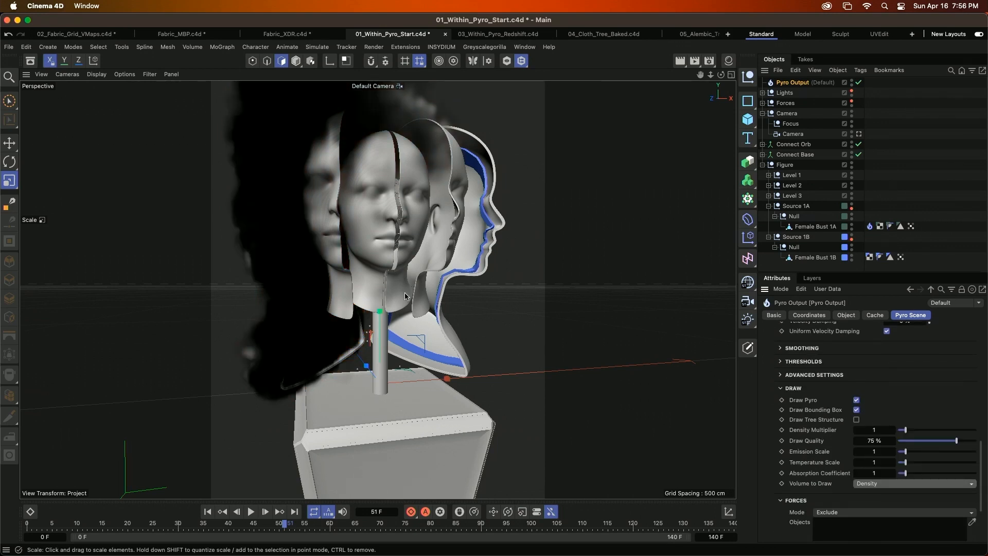
- Show the Lights group in the viewport and play the Pyro simulation on to frame 71
scroll(456, 302, "down", 6)
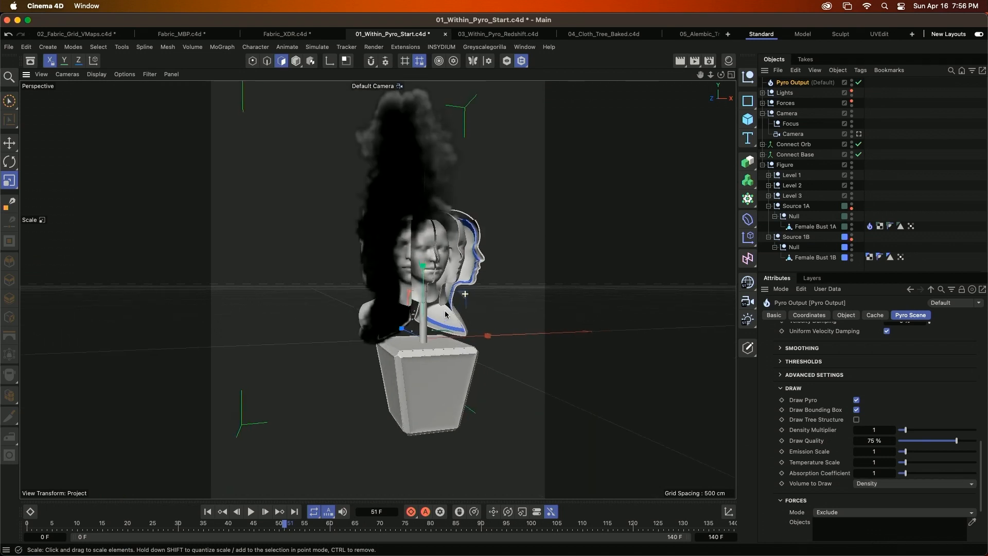
scroll(455, 303, "up", 3)
left_click_drag(478, 278, 440, 281, "alt")
middle_click_drag(513, 242, 458, 280, "alt")
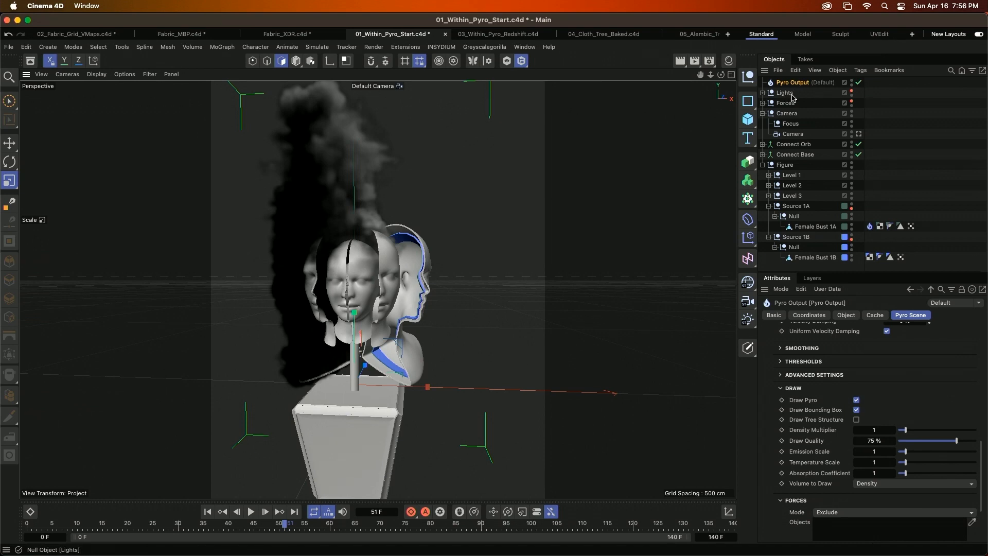
left_click(852, 92)
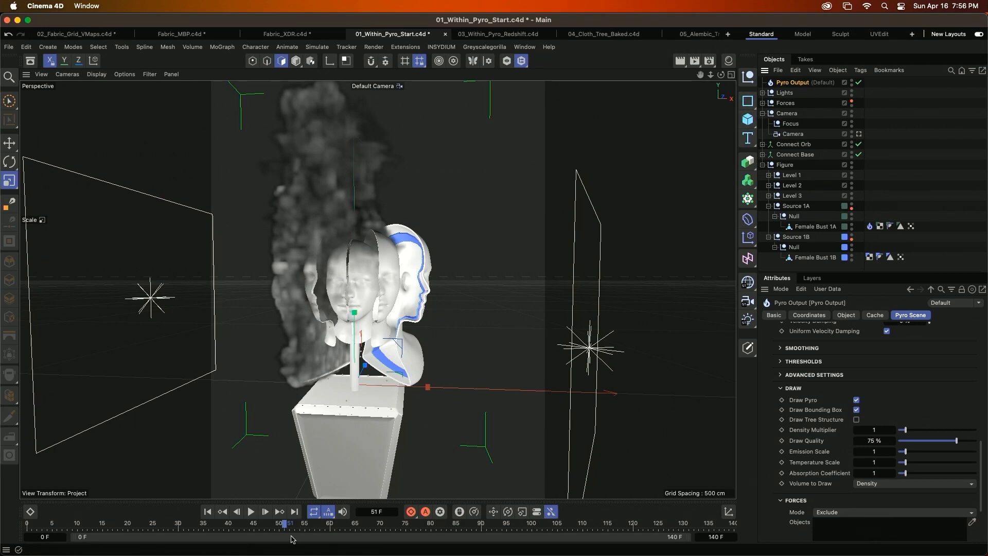
left_click(250, 512)
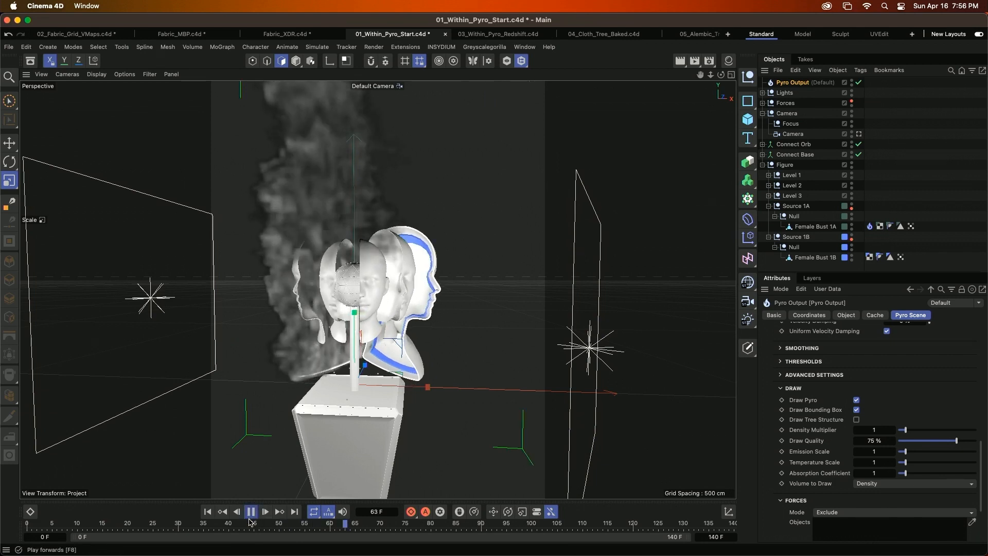
left_click(250, 512)
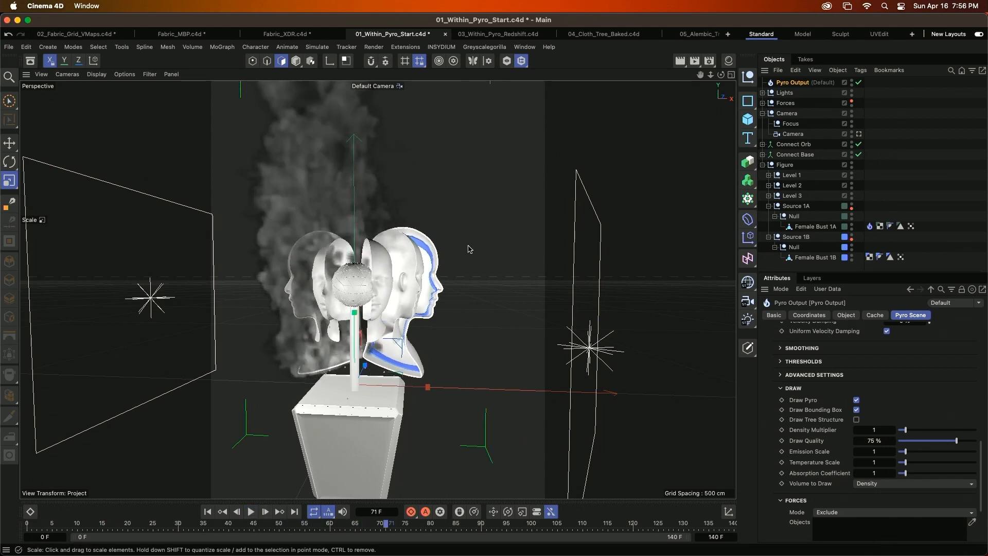
- Look through the scene camera briefly, return to the default camera and inspect the smoke, lights and camera placement around the busts
left_click(858, 133)
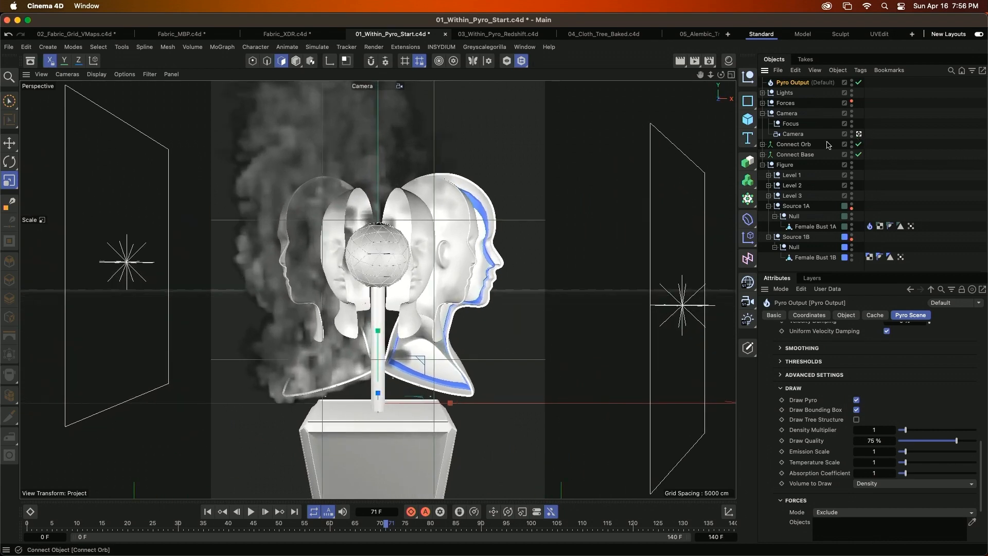
left_click(859, 134)
scroll(427, 282, "down", 10)
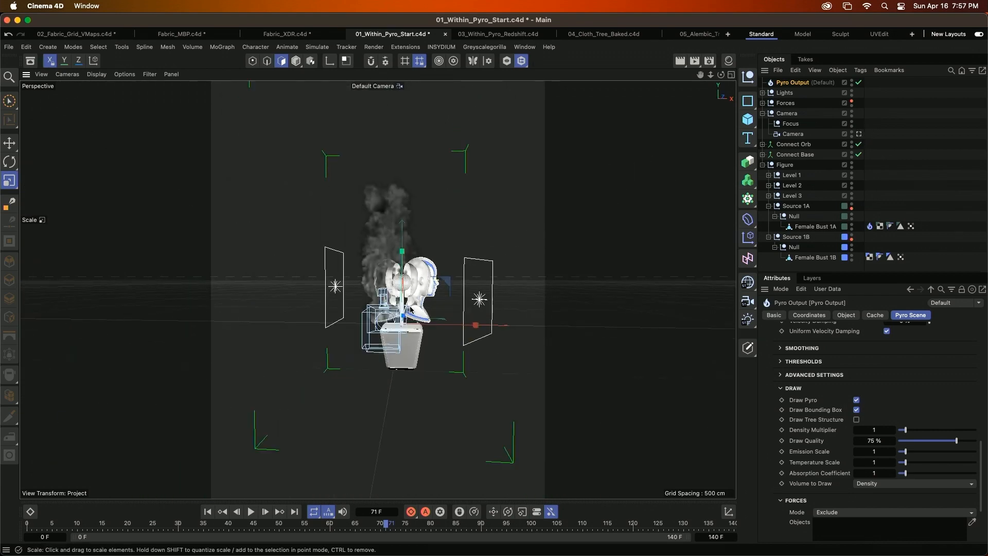
scroll(419, 281, "up", 3)
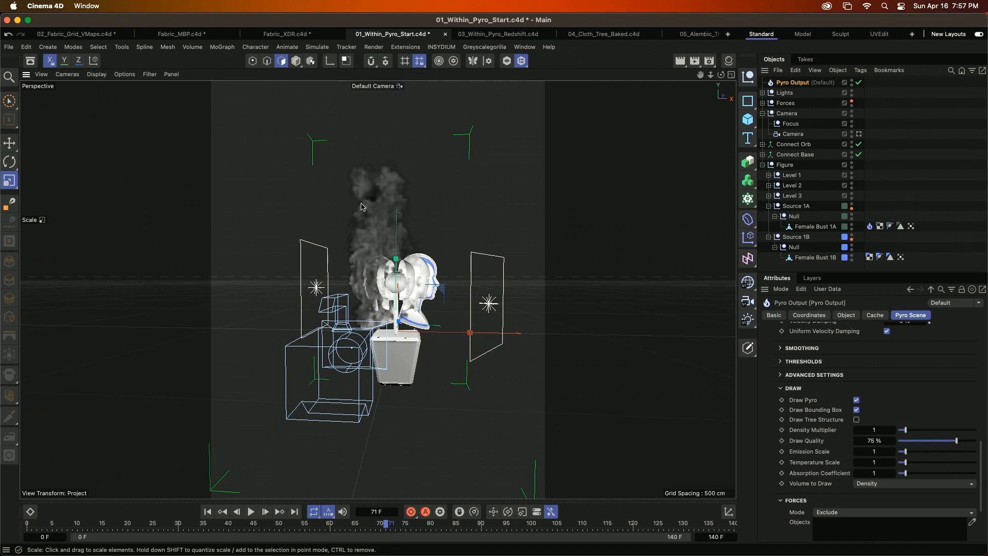
scroll(461, 238, "up", 5)
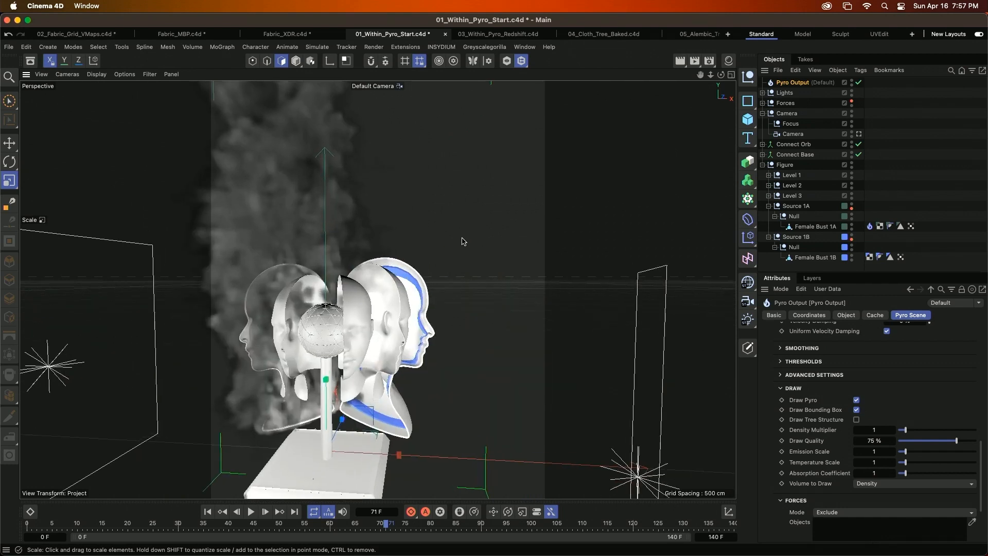
scroll(462, 239, "down", 3)
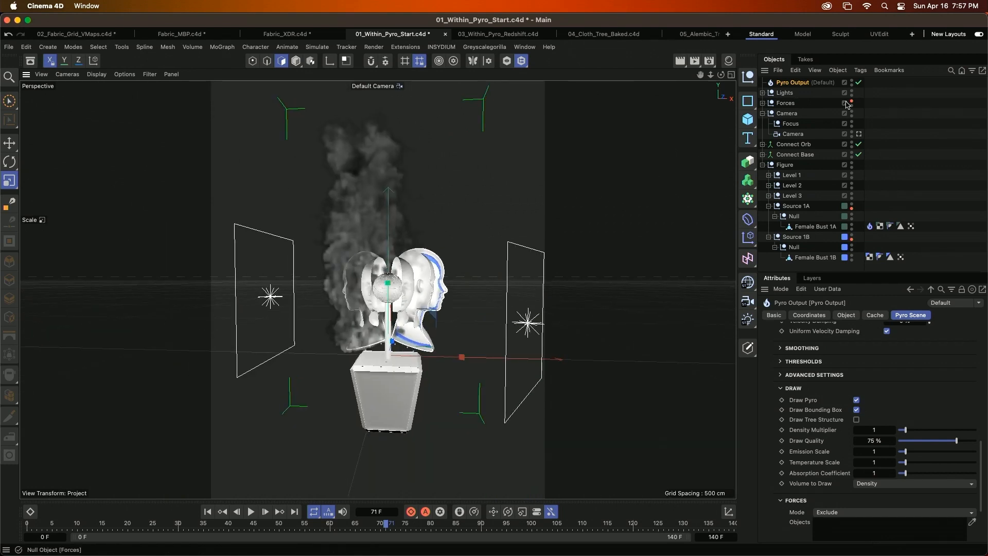
- Make the Forces group visible in the viewport and enable its Destructor object
left_click(852, 102)
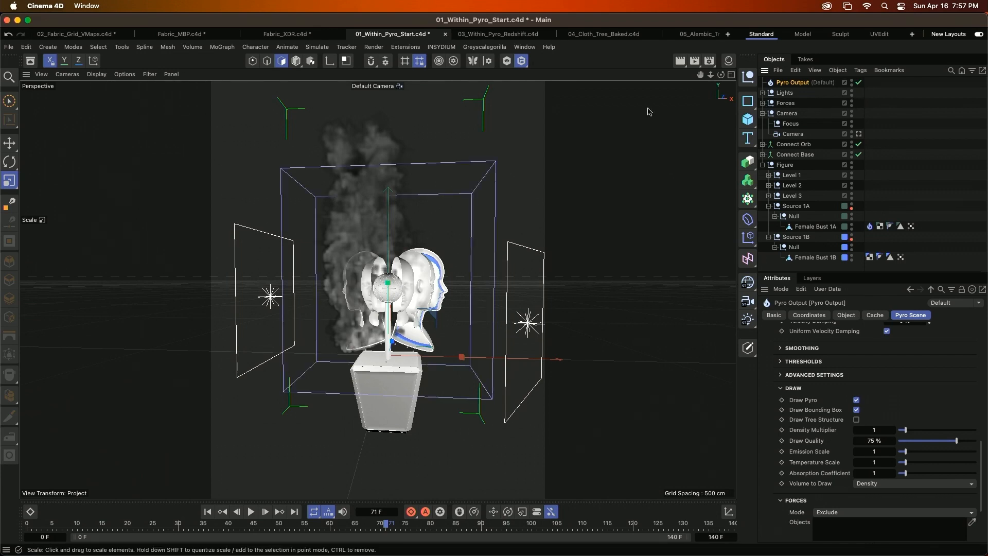
left_click(318, 47)
mouse_move(338, 66)
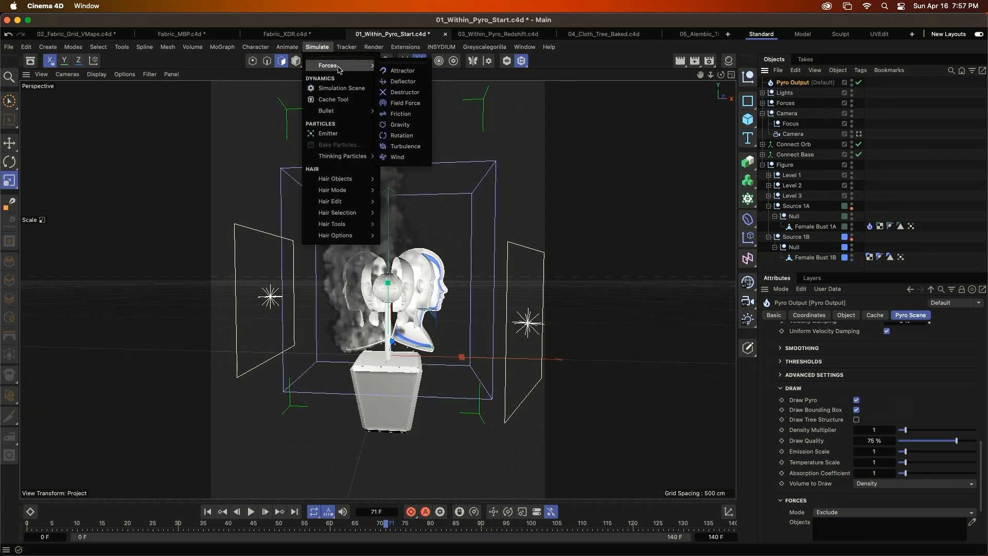
left_click(487, 97)
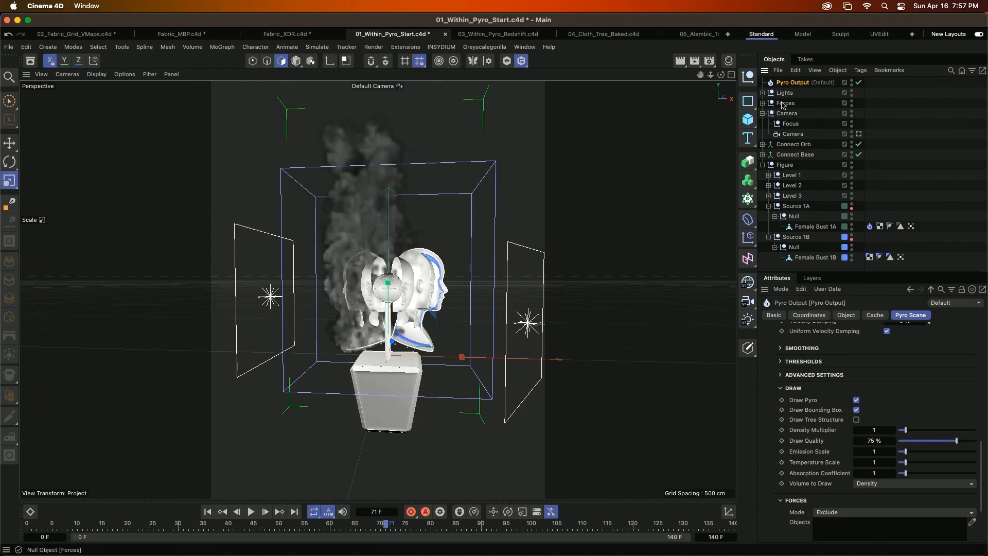
left_click(763, 103)
left_click(798, 114)
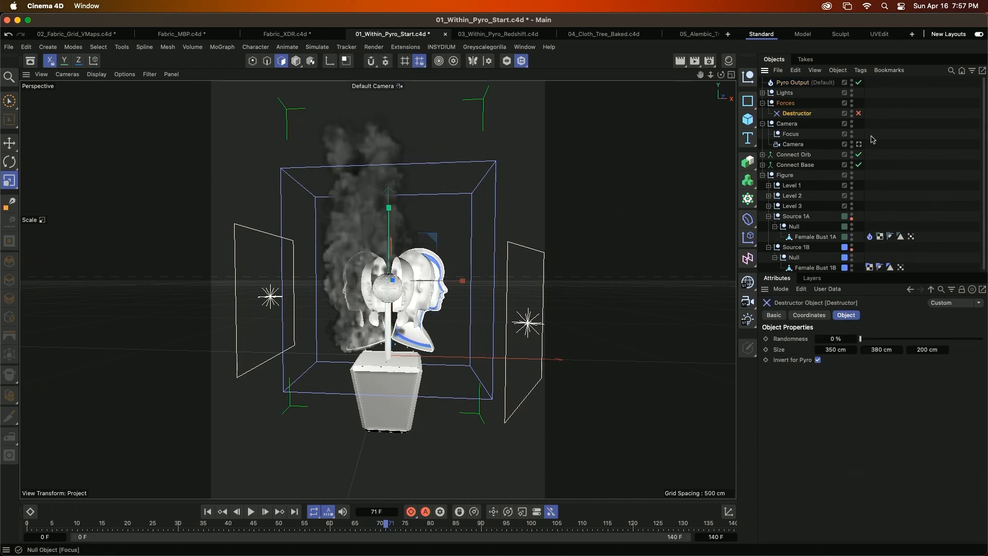
left_click(858, 113)
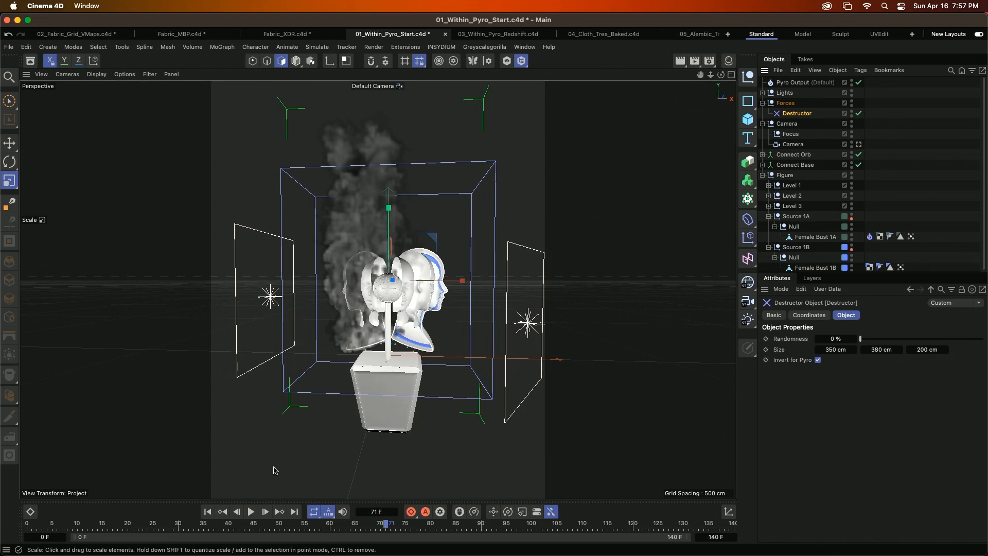
- Play the simulation with the Destructor active, look through the scene camera and stop at frame 115
left_click(251, 512)
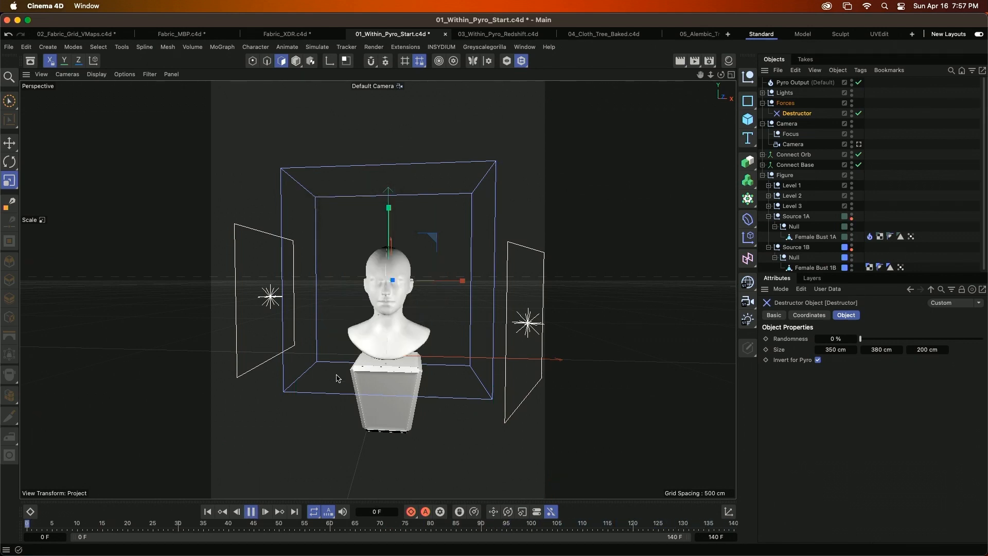
left_click(858, 145)
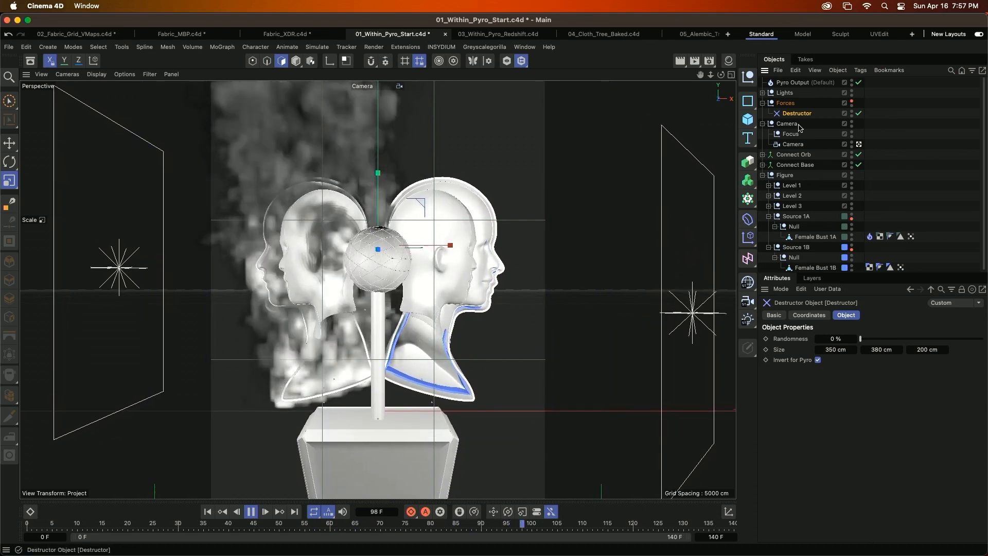
left_click(252, 511)
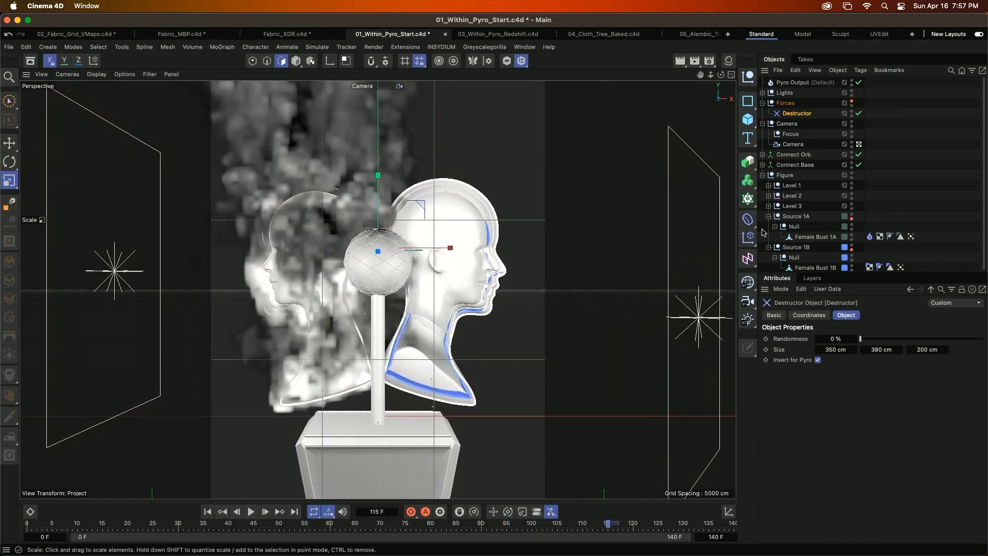
- Set the Surface Thickness of Female Bust 1A's Pyro Emitter to 1 cm and turn off Density Enabled
left_click(870, 237)
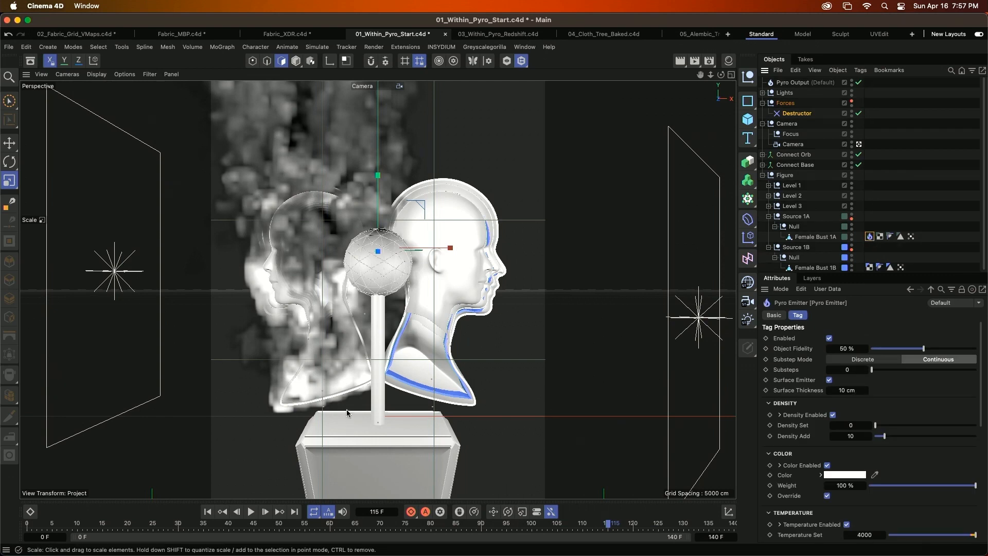
left_click(858, 391)
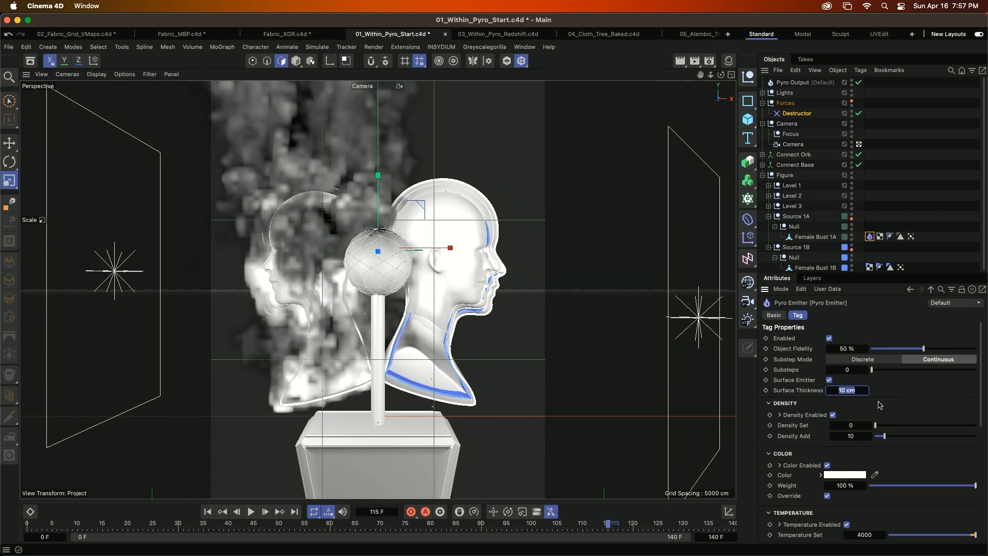
type("1")
key("Return")
left_click(833, 416)
- Expand the Pyro Emitter's Fuel settings with Fuel Enabled on and play the simulation from the first frame to frame 38
scroll(809, 452, "down", 5)
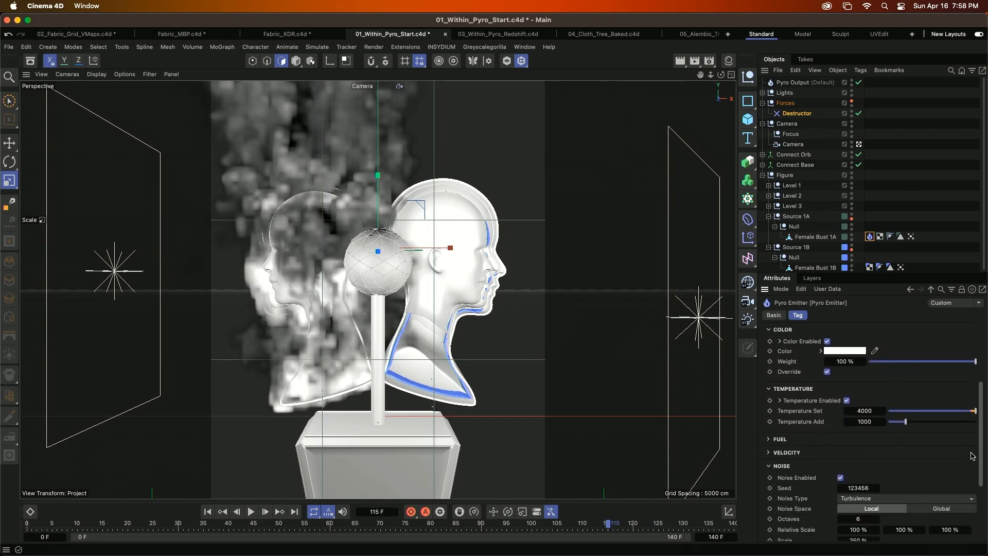
left_click(796, 435)
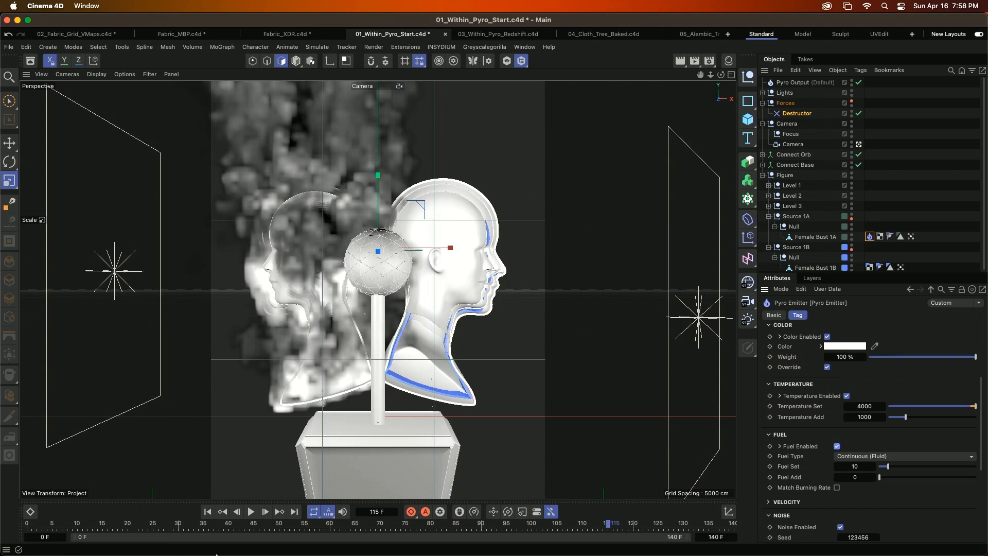
left_click(207, 512)
left_click(251, 512)
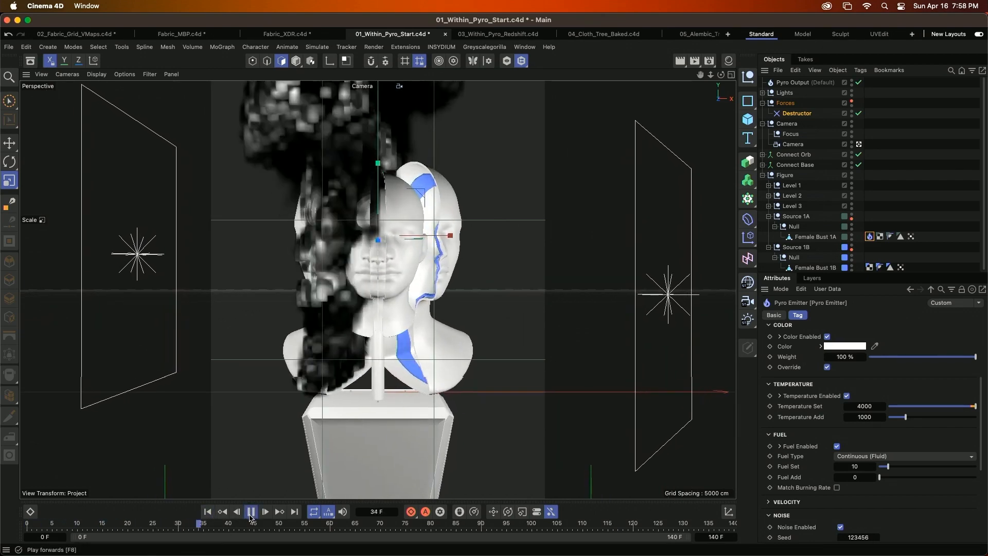
left_click(250, 514)
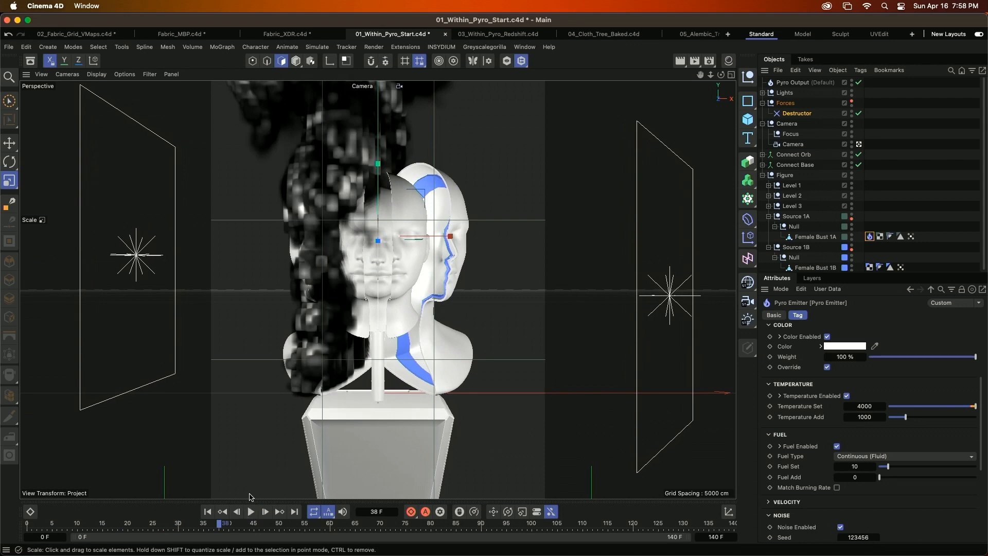
- Return to the default camera and set the Pyro Emitter's Fuel Set to 4 and Fuel Add to 1
left_click(399, 86)
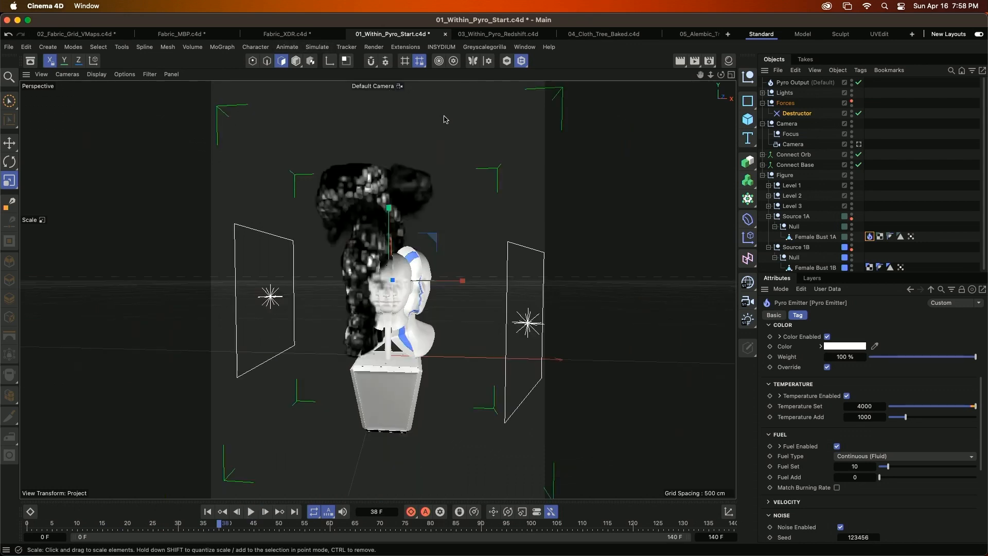
left_click(864, 466)
type("4")
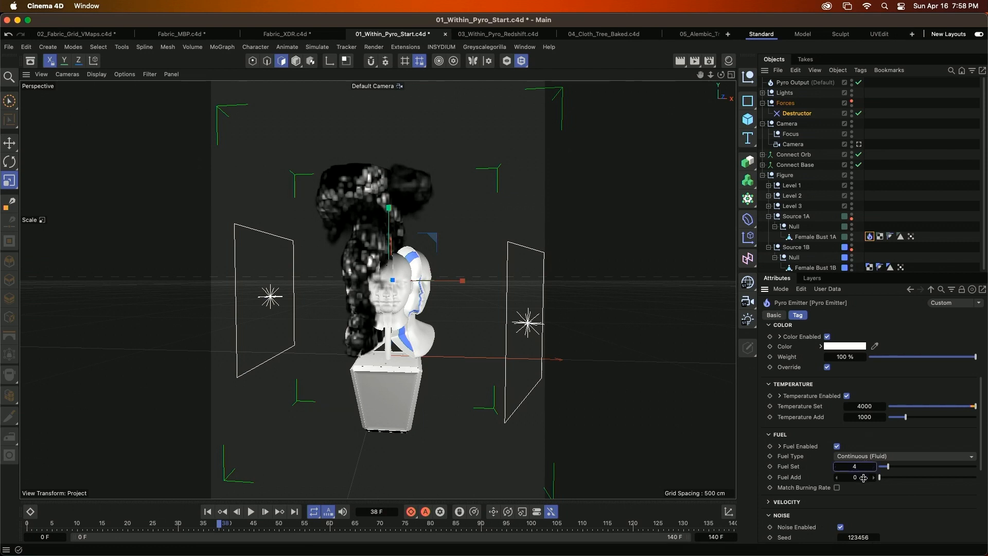
left_click(864, 478)
type("1")
key("Return")
- Assign Vertex Map 1A as the Pyro Emitter's Fuel Map and replay the simulation from the first frame
left_click(779, 446)
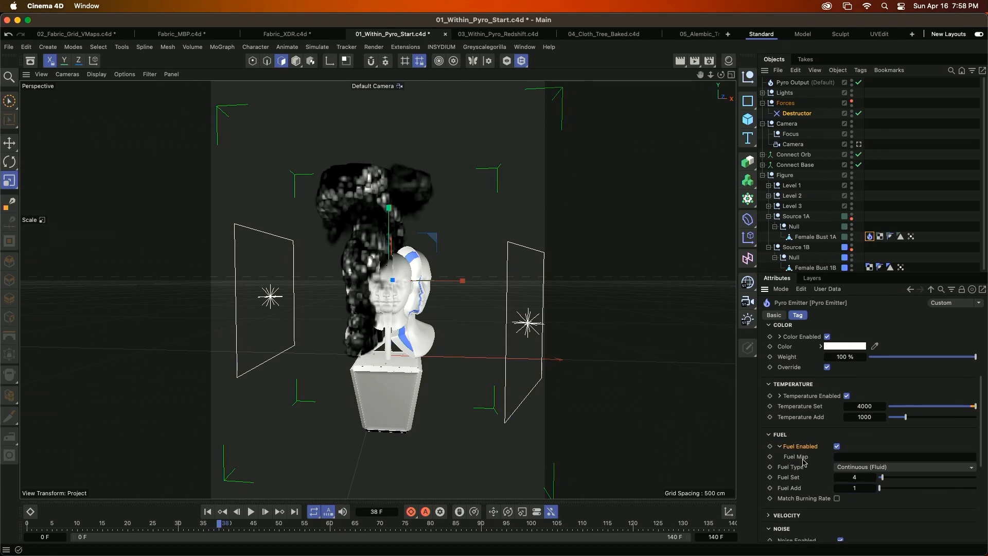
left_click_drag(911, 236, 889, 461)
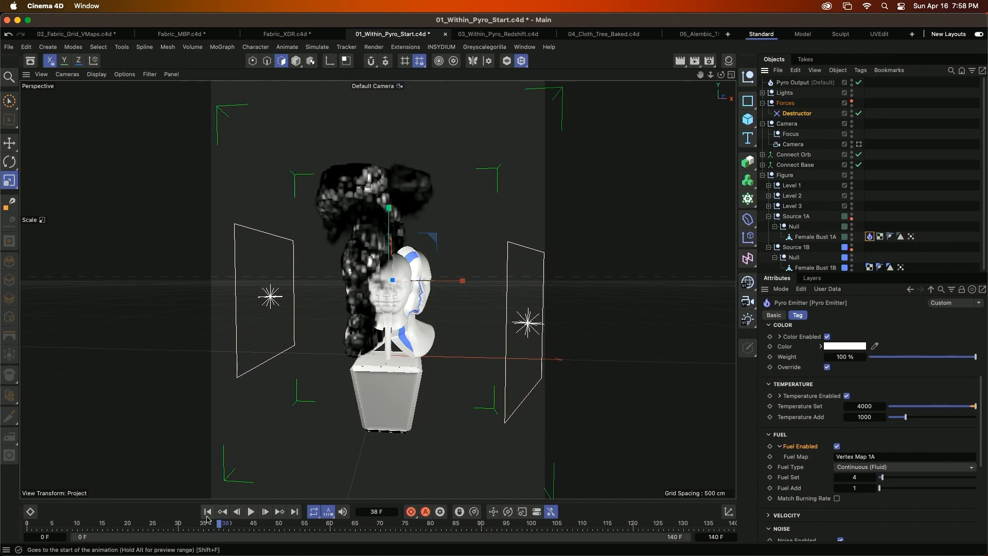
left_click(208, 511)
left_click(250, 512)
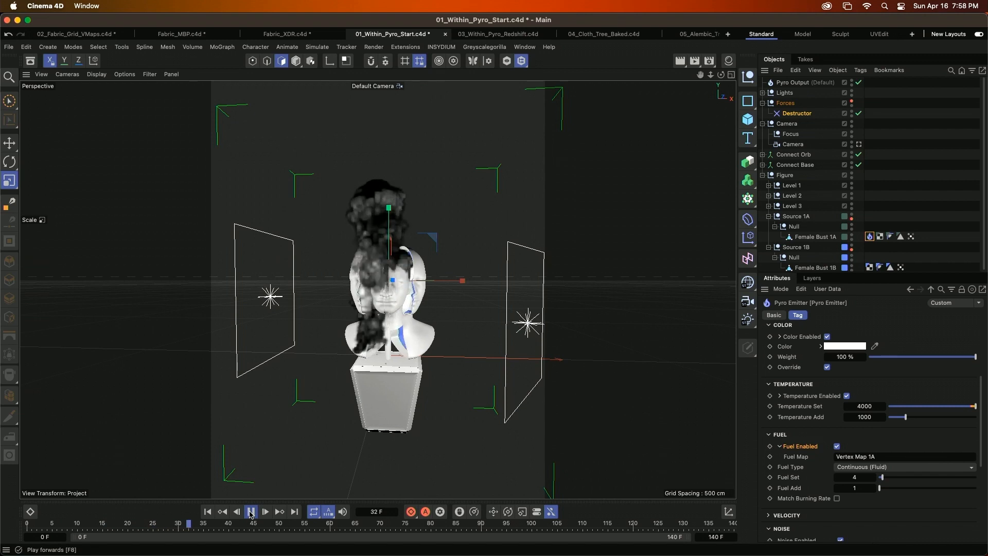
- Stop the playback and inspect the smoke around the busts and their base from several angles and distances
left_click(251, 512)
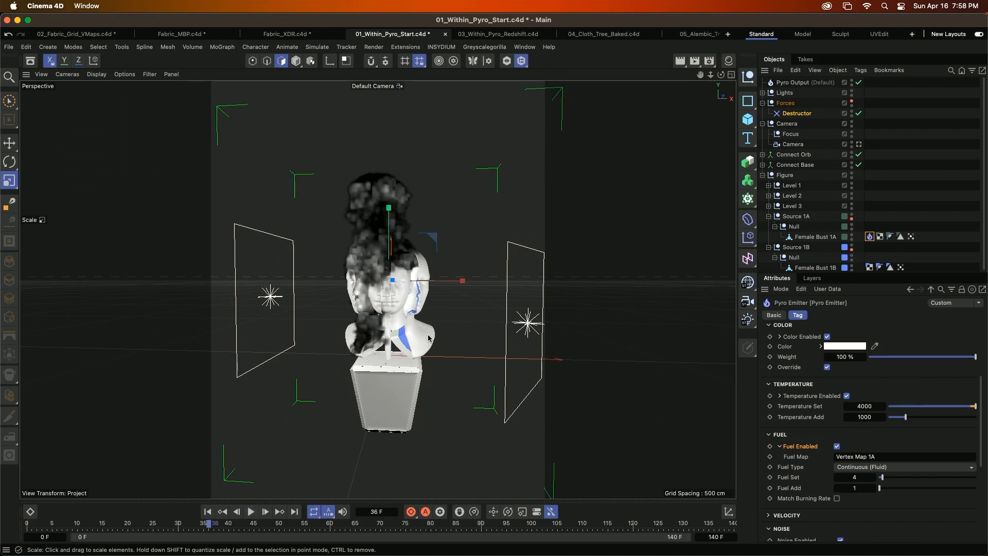
right_click_drag(381, 334, 399, 292, "alt")
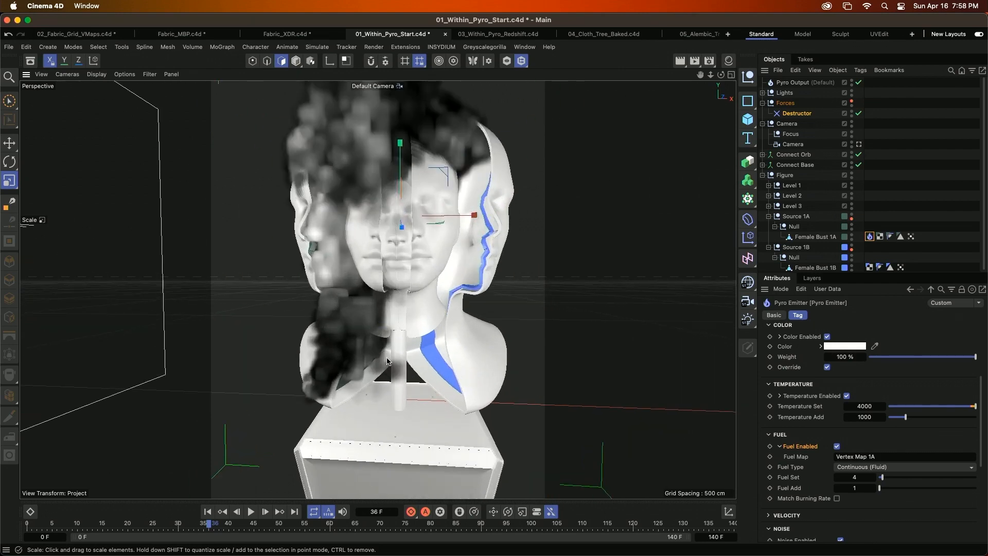
left_click_drag(384, 357, 464, 268, "alt")
right_click_drag(373, 335, 415, 293, "alt")
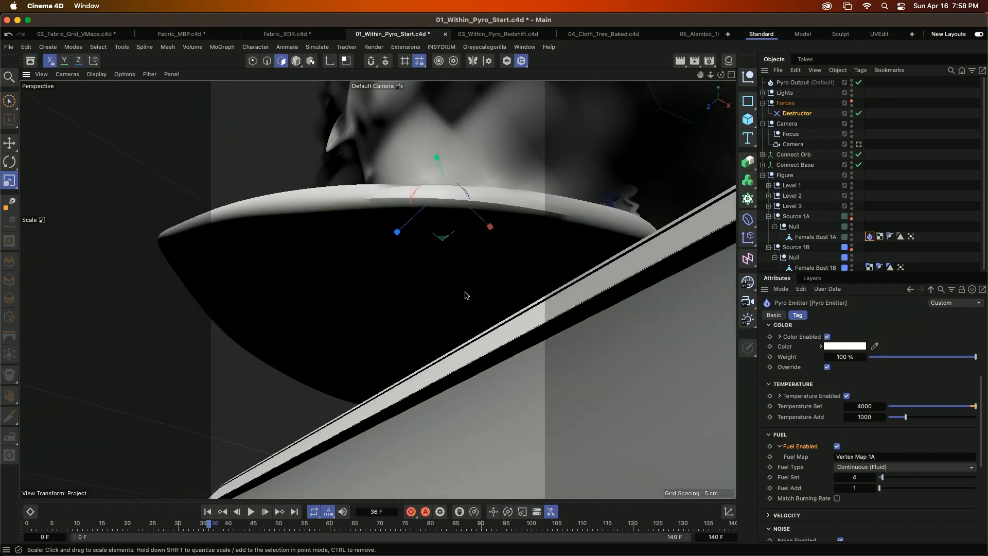
right_click_drag(493, 259, 463, 289, "alt")
left_click_drag(463, 289, 475, 249, "alt")
middle_click_drag(632, 212, 491, 262, "alt")
right_click_drag(492, 261, 473, 287, "alt")
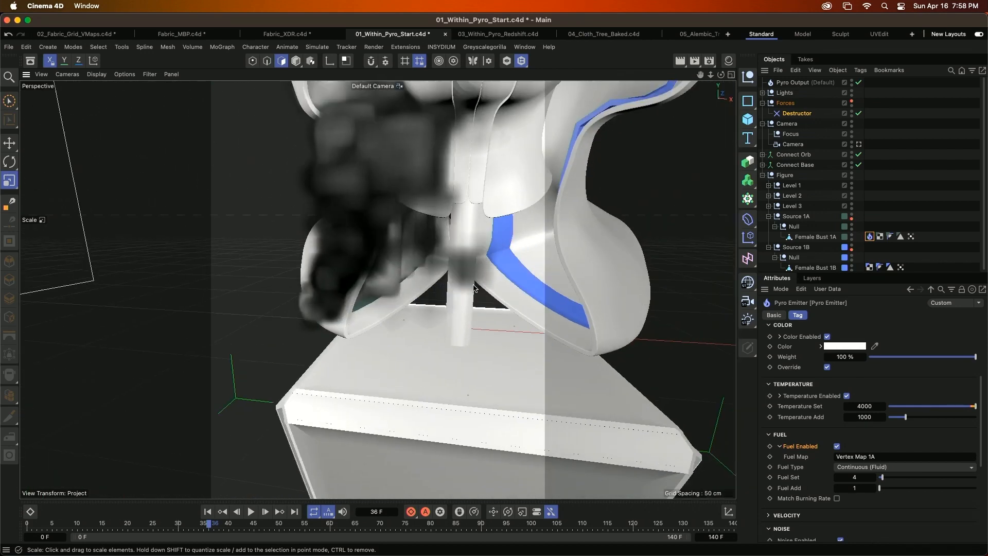
middle_click_drag(492, 250, 445, 301, "alt")
right_click_drag(445, 302, 425, 346, "alt")
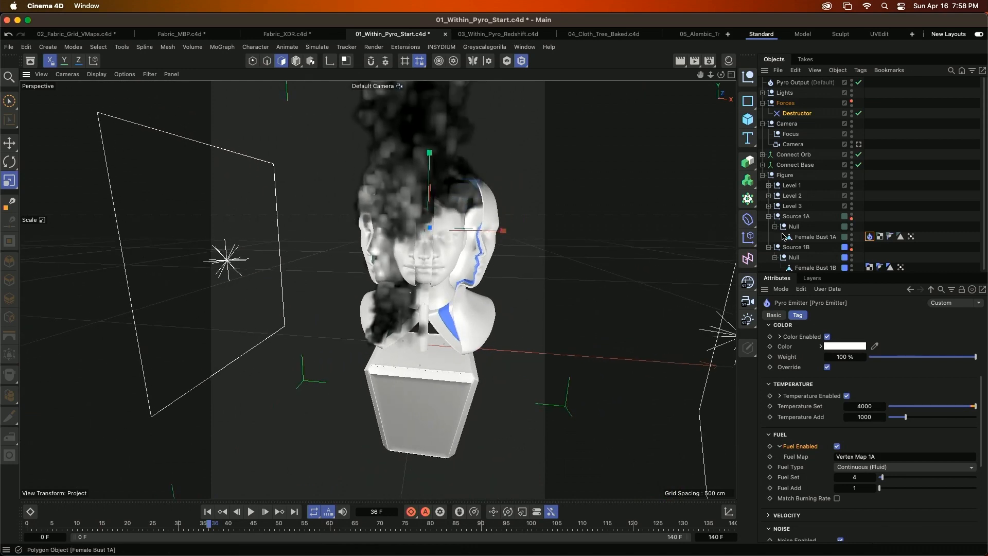
- Open the general scene settings of the Pyro Output object's simulation scene
left_click(796, 83)
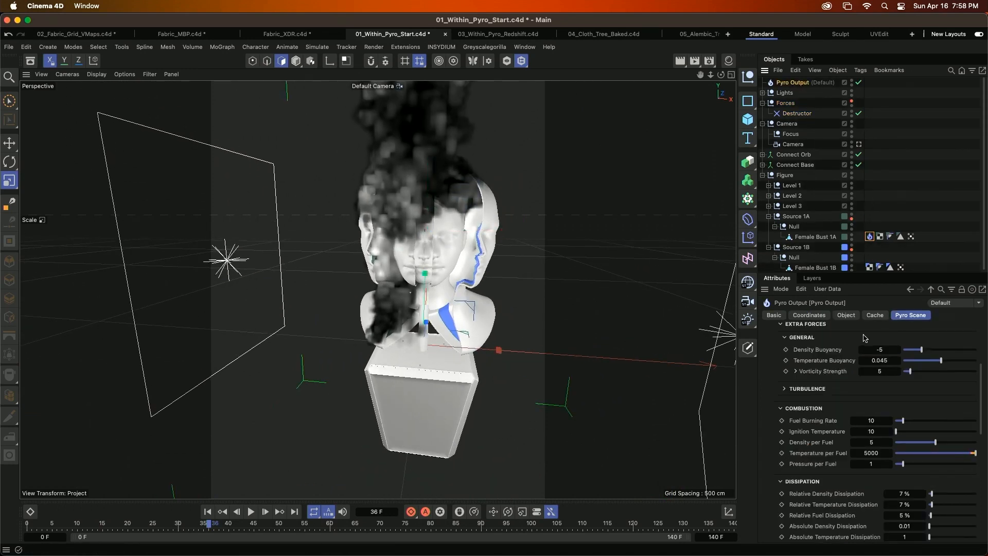
scroll(981, 382, "up", 5)
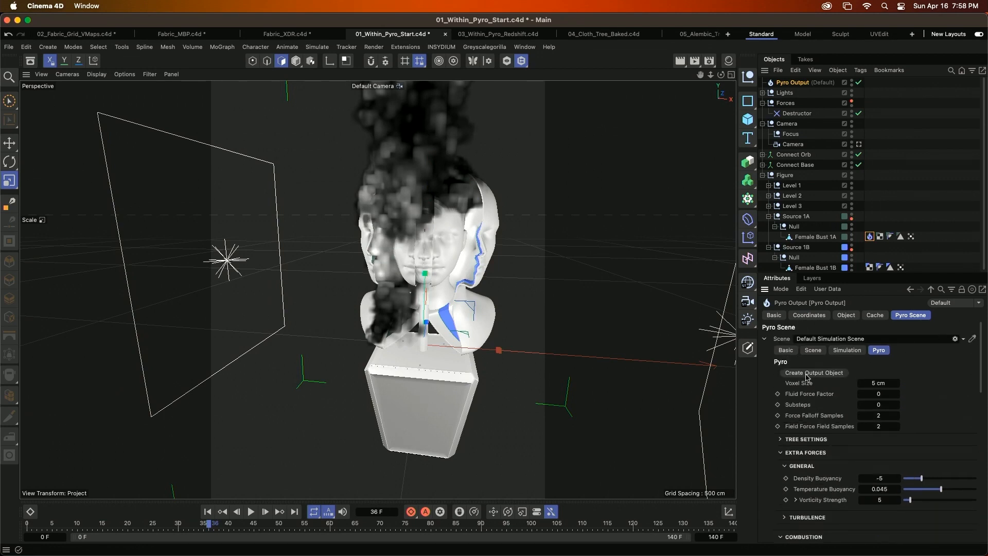
left_click(813, 351)
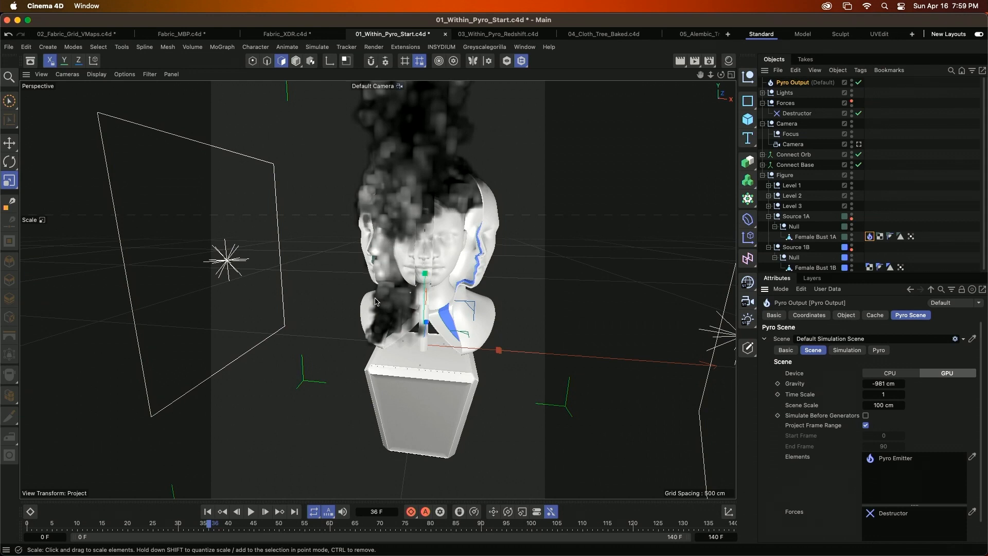
- Try adjusting the simulation scene's gravity
left_click(902, 384)
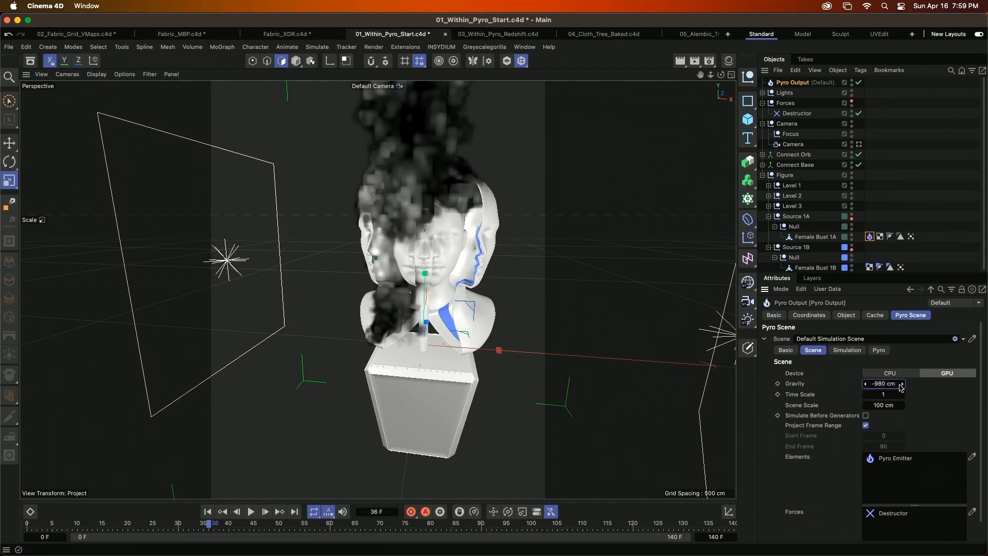
left_click(897, 384)
type("-")
- Set the pyro voxel size to 2 cm and run the simulation from the first frame
left_click(879, 350)
left_click(887, 384)
type("2")
key("Return")
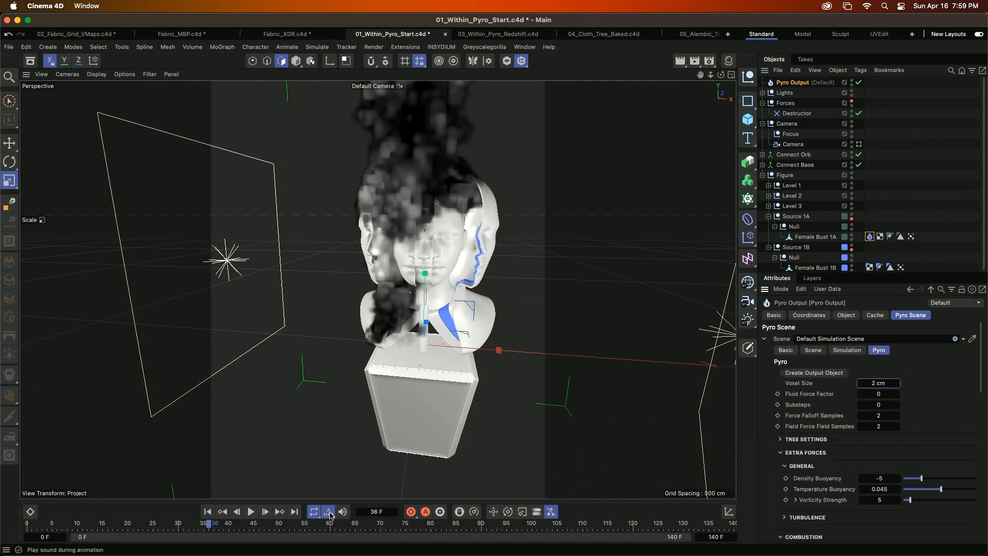
left_click(207, 511)
left_click(251, 512)
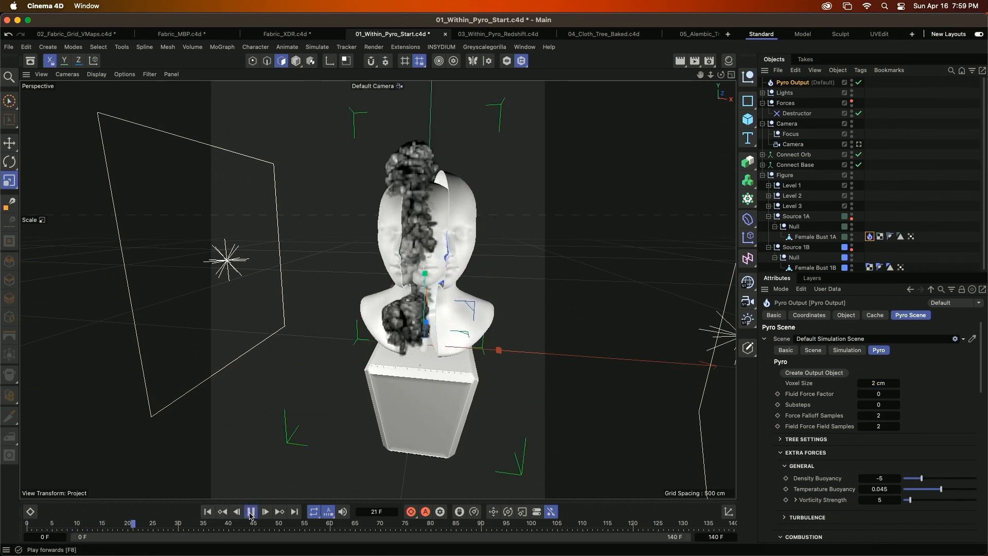
left_click(251, 512)
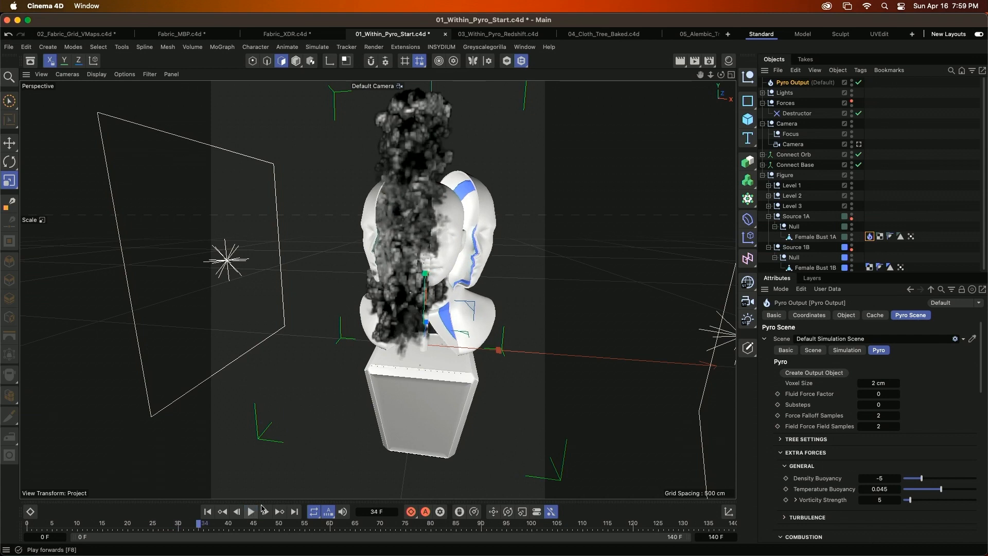
- Set the Velocity Smooth Factor in the pyro scene's smoothing settings to 50 %
left_click_drag(983, 381, 977, 409)
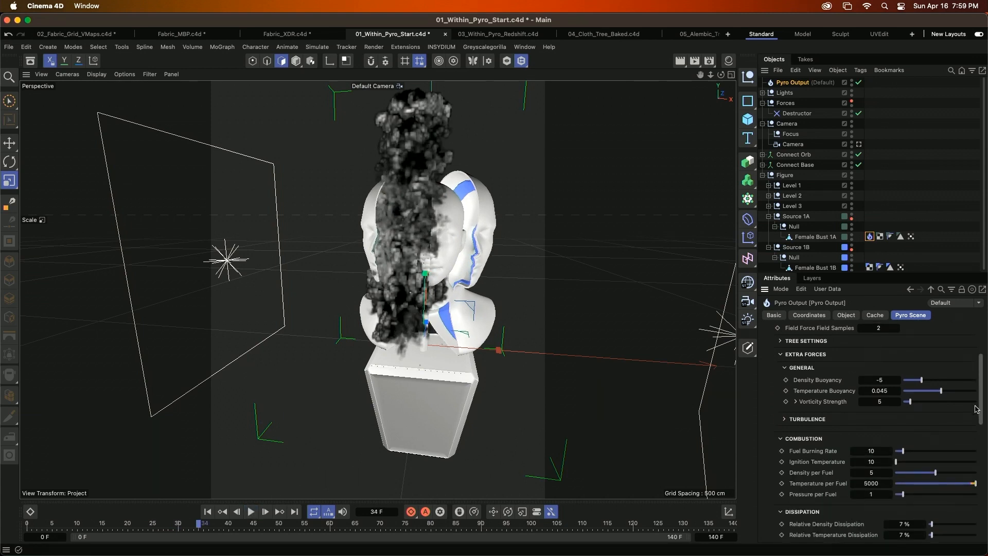
scroll(884, 460, "down", 10)
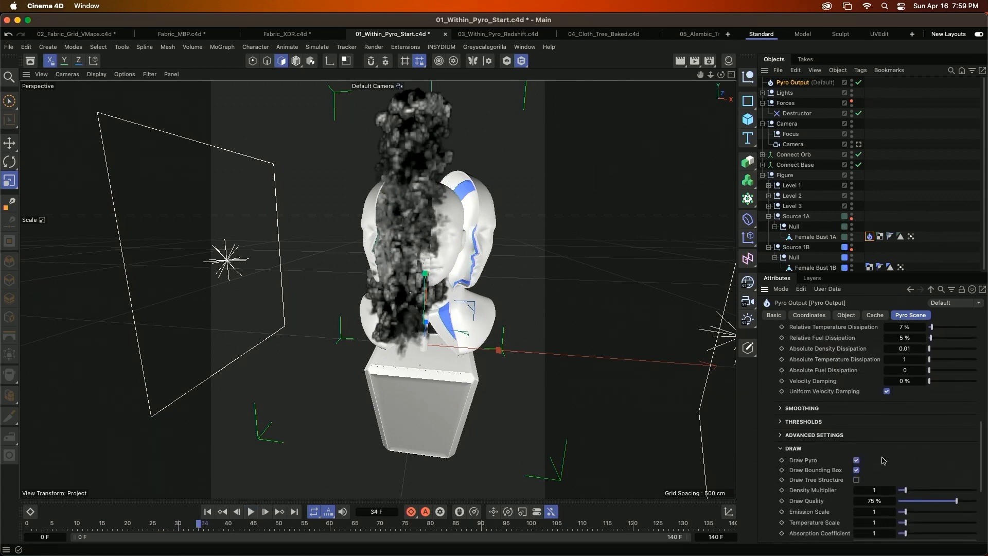
left_click(812, 409)
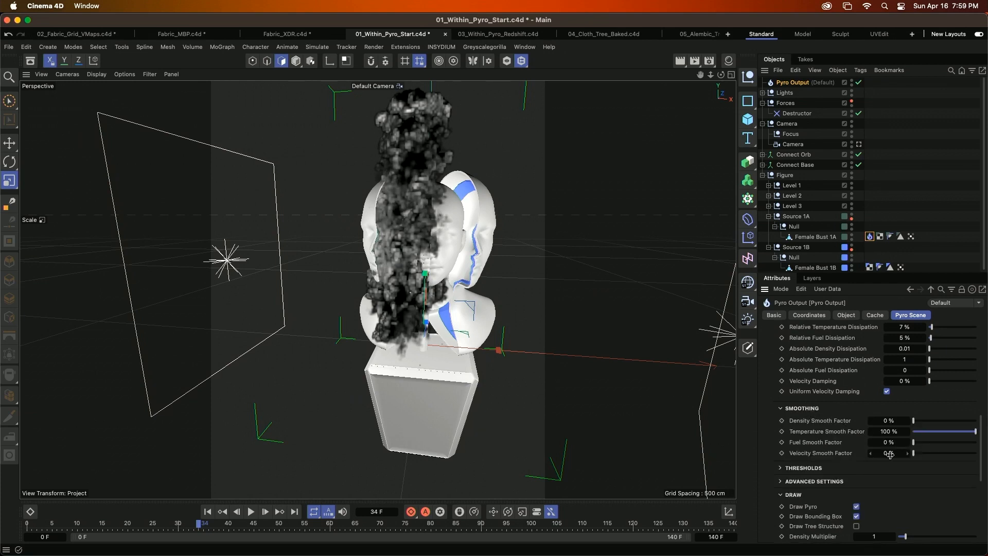
left_click(897, 454)
key("Return")
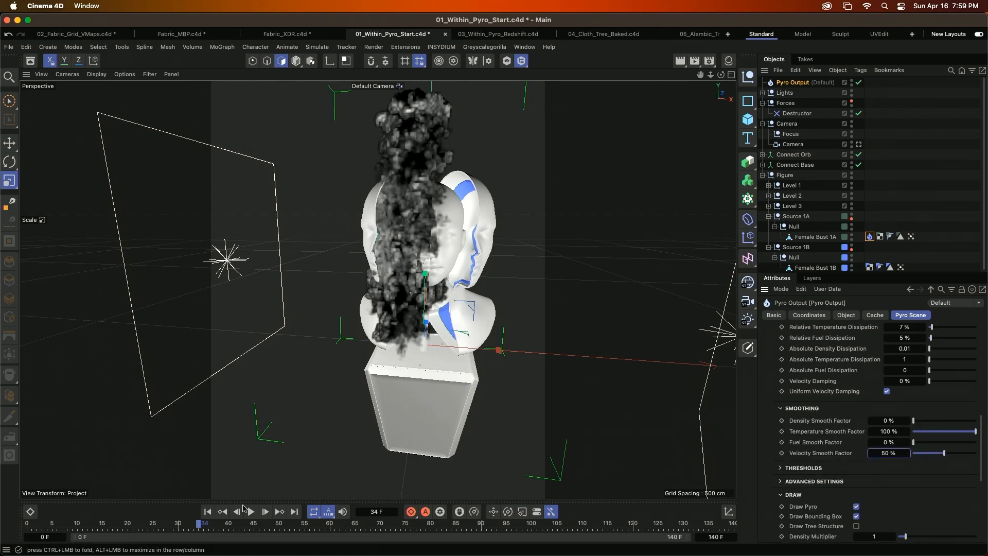
- Run the simulation from the first frame, stop it and inspect the smoke's shape from several sides of the busts
left_click(208, 512)
left_click(251, 512)
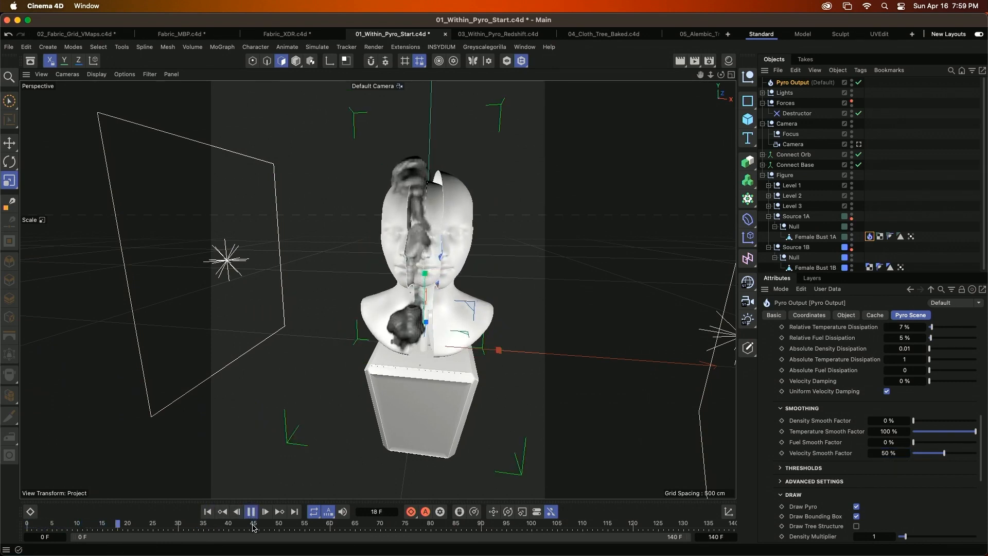
left_click(251, 512)
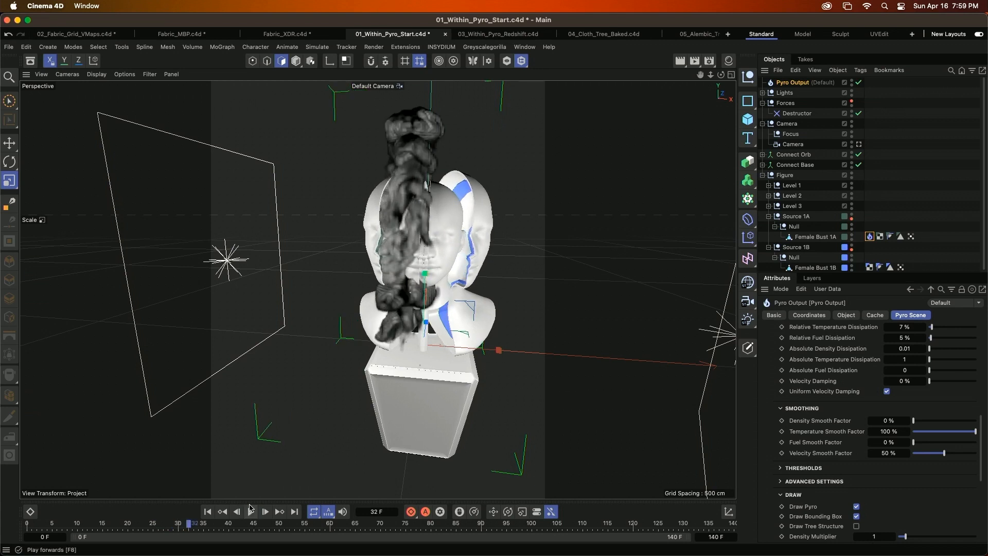
left_click_drag(412, 182, 363, 163, "alt")
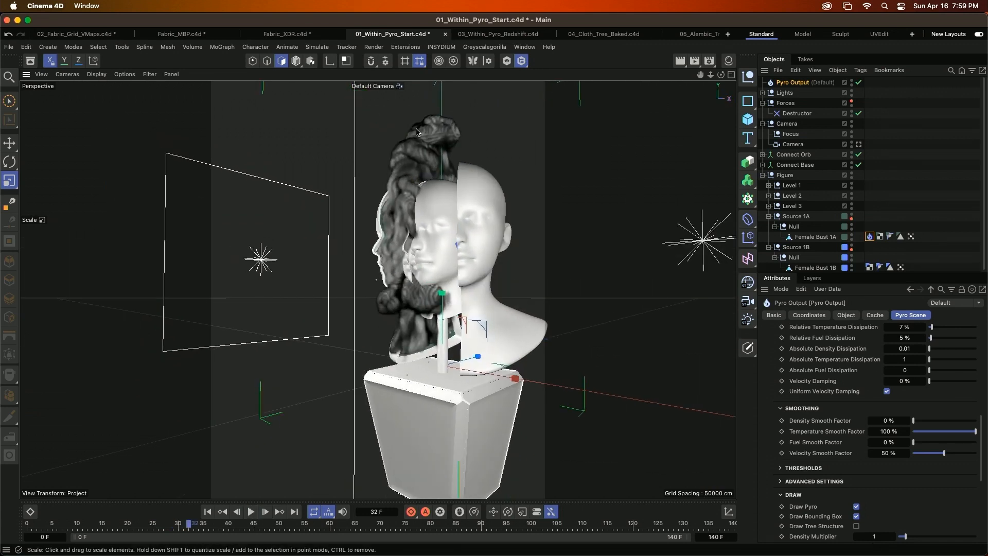
left_click_drag(451, 335, 520, 353, "alt")
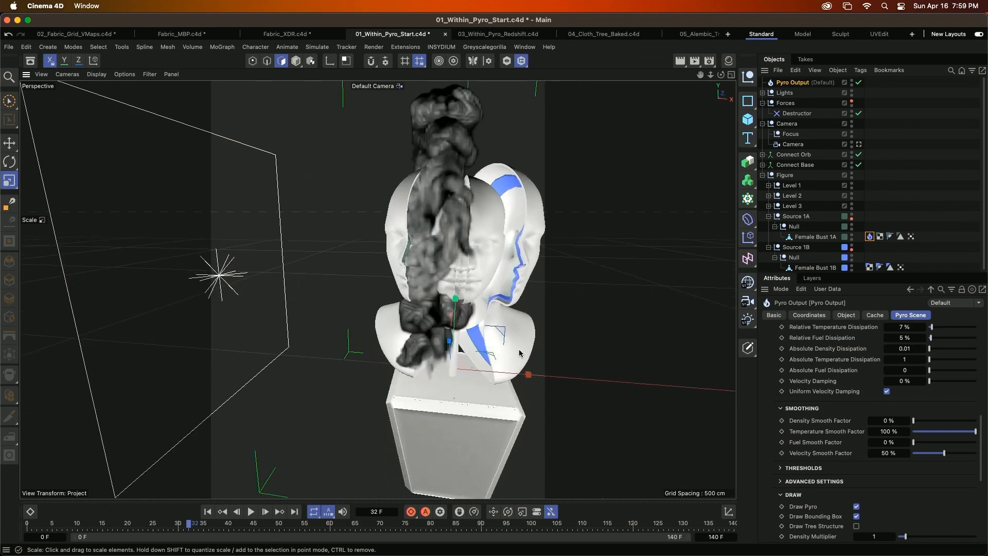
left_click_drag(490, 311, 519, 283, "alt")
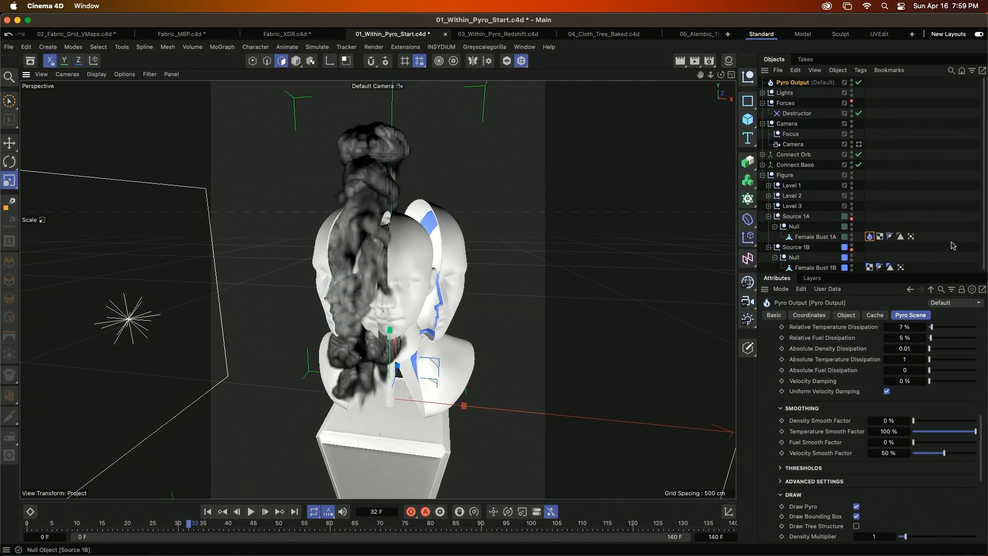
- Copy the Pyro Emitter tag from Female Bust 1A to Female Bust 1B and assign Vertex Map 1B as its fuel map
left_click_drag(870, 235, 912, 270, "ctrl")
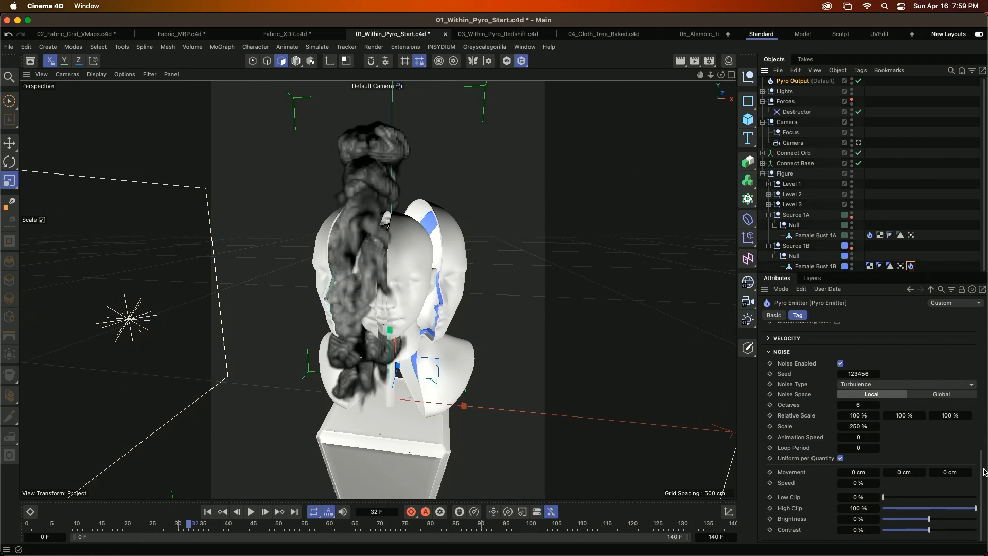
scroll(864, 470, "up", 5)
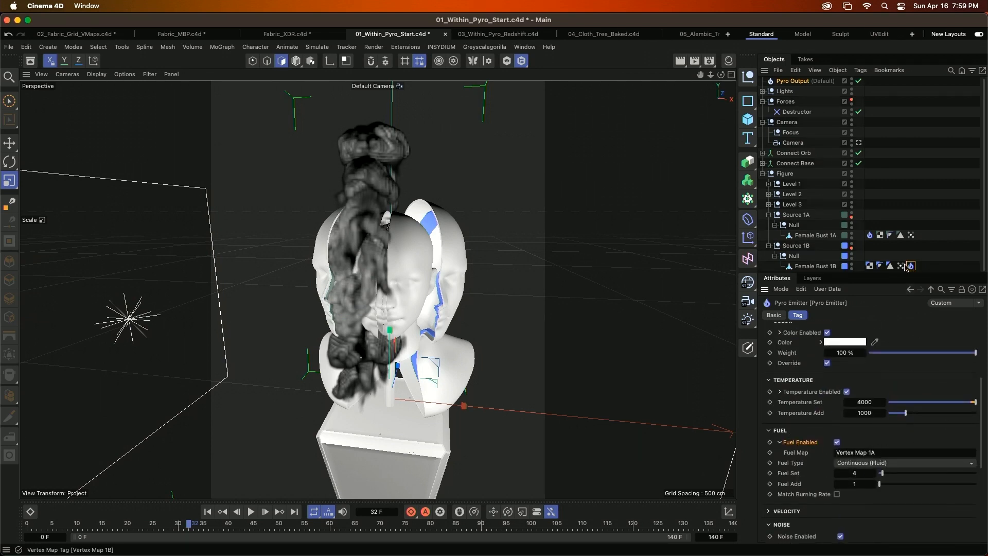
left_click_drag(901, 265, 898, 456)
- Set the noise seed of Female Bust 1B's emitter to 123714 and run the simulation from the first frame
left_click_drag(980, 422, 970, 485)
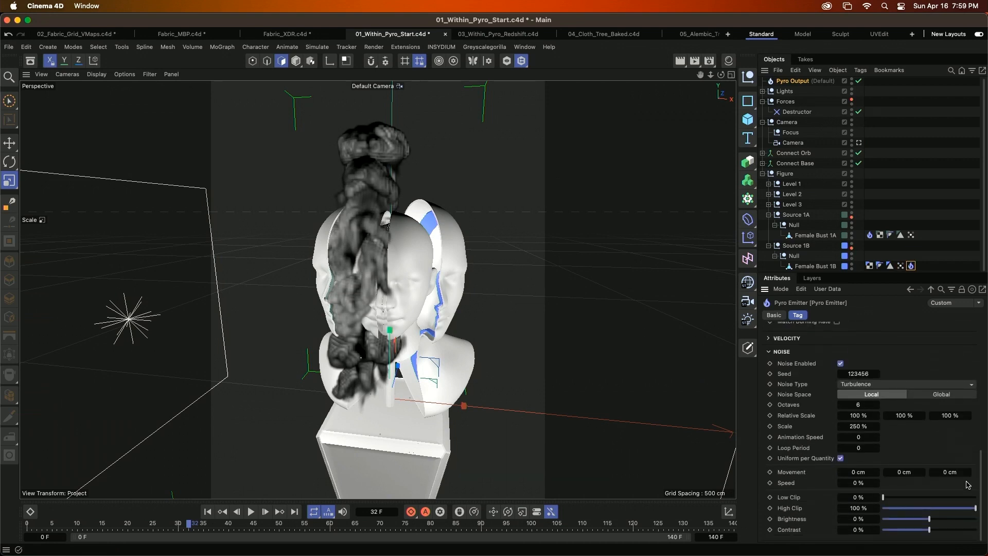
left_click_drag(858, 375, 957, 354)
left_click(208, 512)
left_click(251, 511)
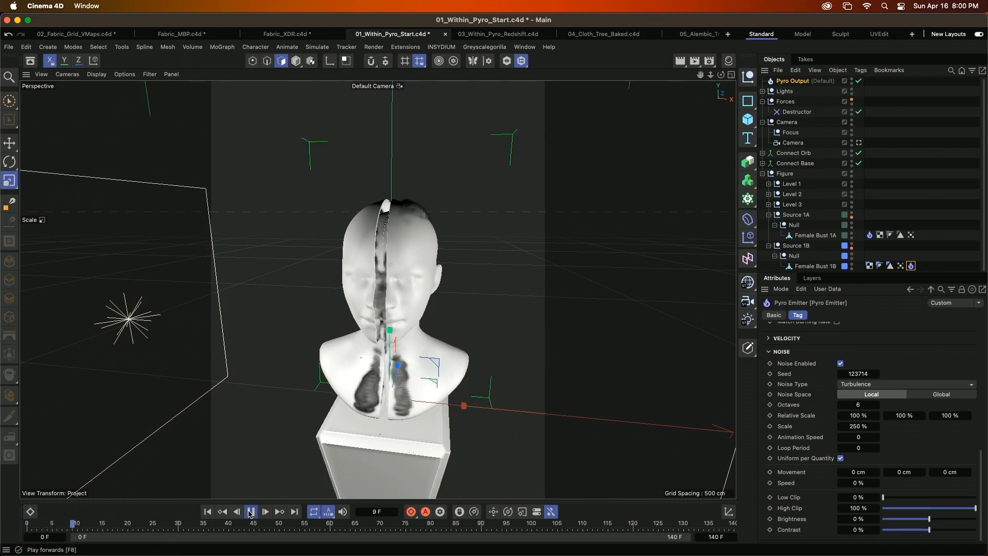
left_click(251, 512)
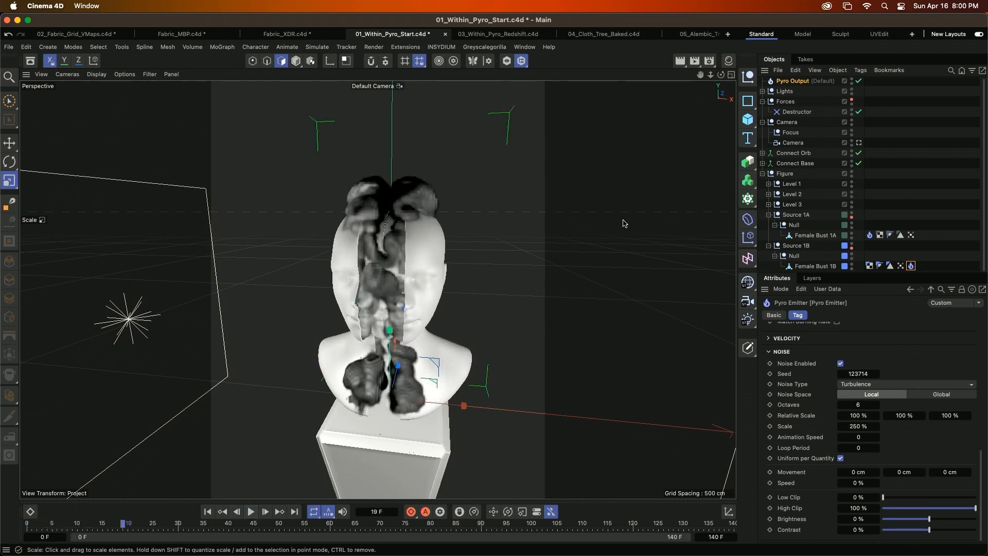
- Add Collider tags to both the Connect Orb and Connect Base objects
left_click(793, 153)
left_click(796, 163, "shift")
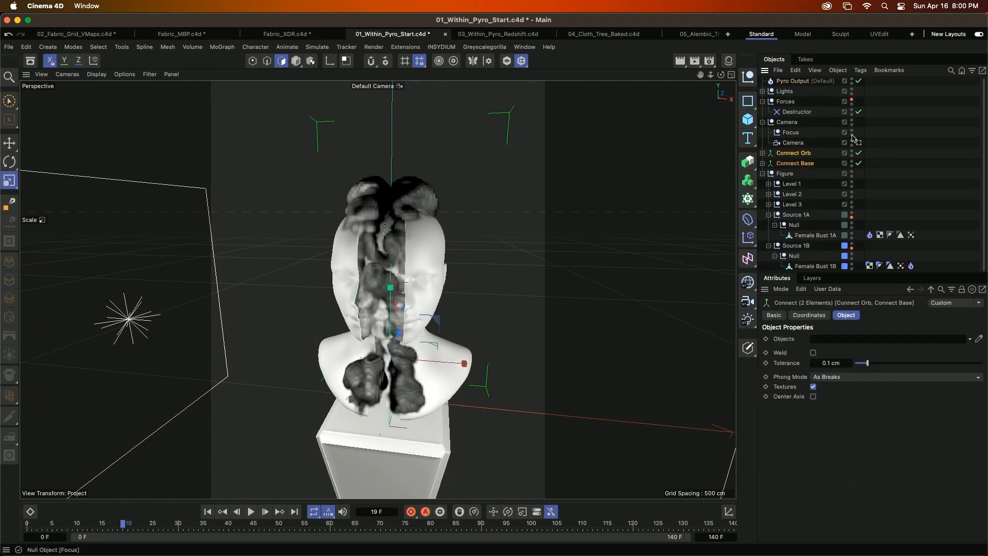
left_click(860, 70)
mouse_move(892, 223)
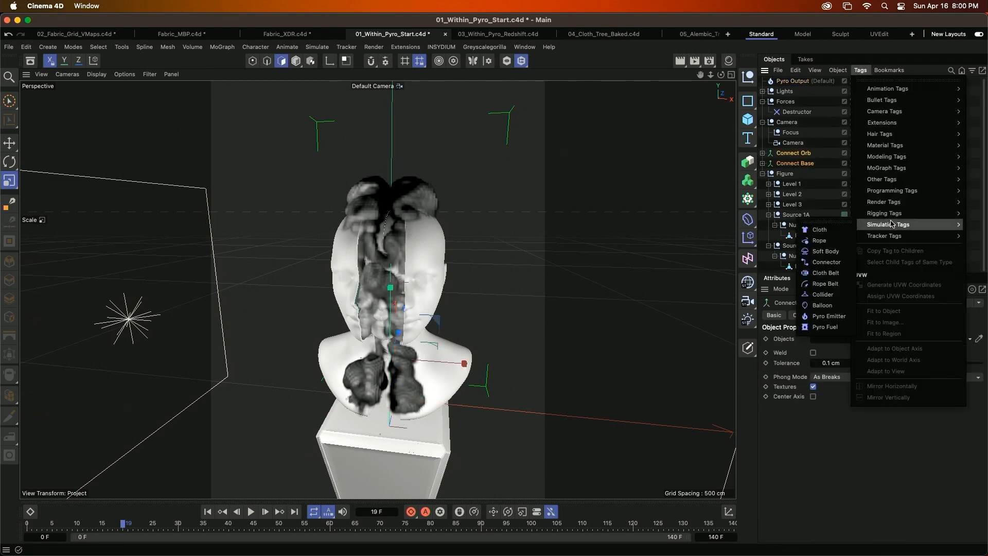
left_click(823, 294)
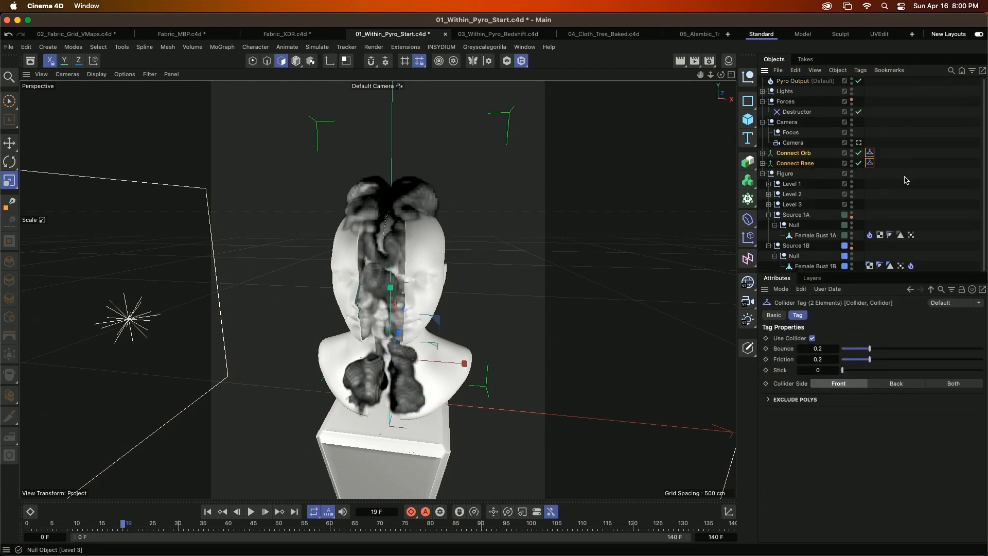
- Search the object list for "sub" and select all six top-level Subdivision Surface objects of the figure
left_click(768, 184)
left_click(843, 217)
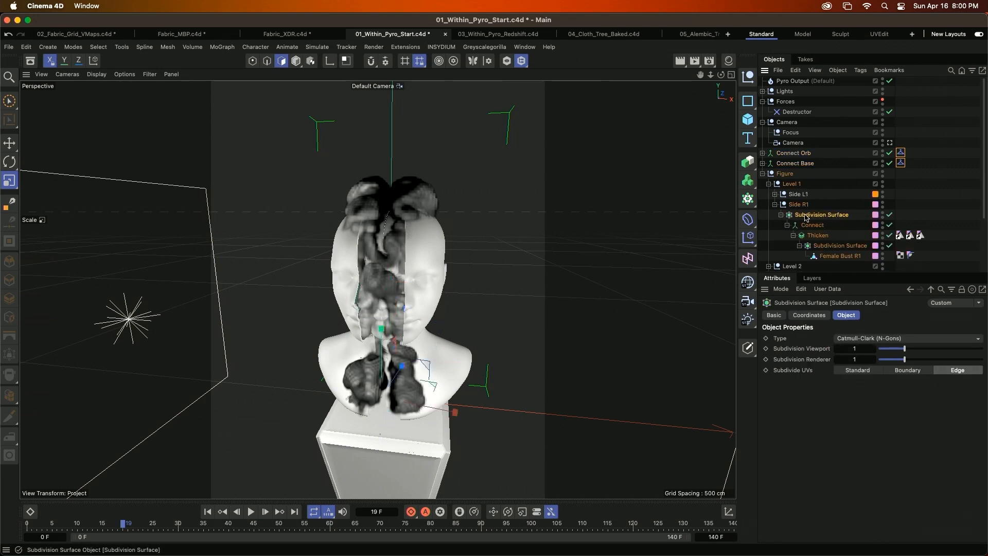
left_click(950, 73)
type("sub")
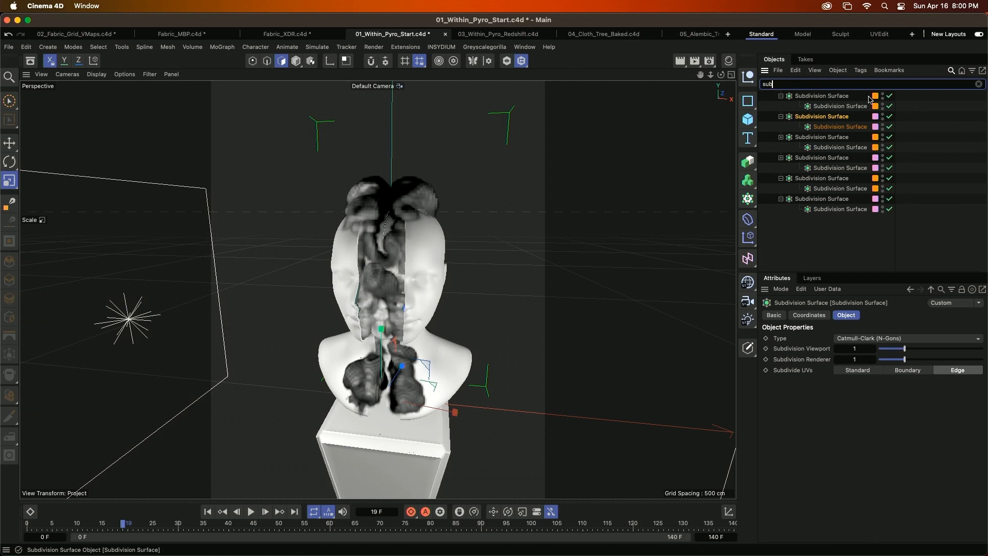
left_click(845, 96, "shift")
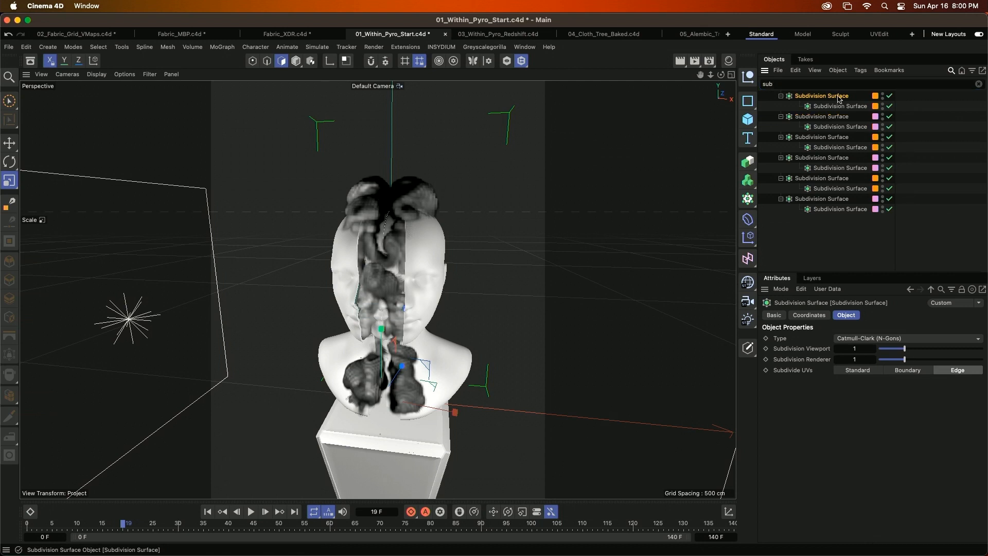
left_click(835, 138, "shift")
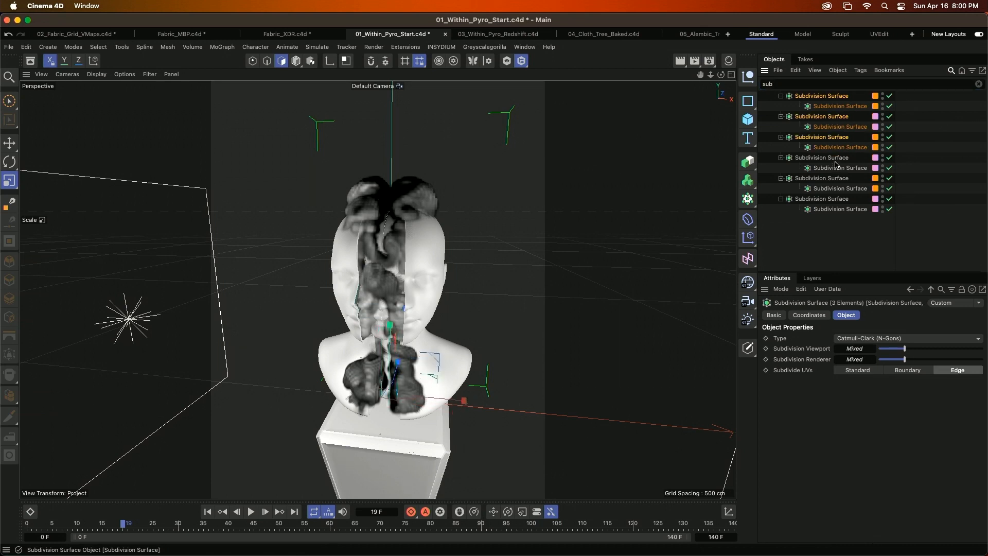
left_click(837, 158, "shift")
left_click(839, 179, "shift")
left_click(842, 199, "shift")
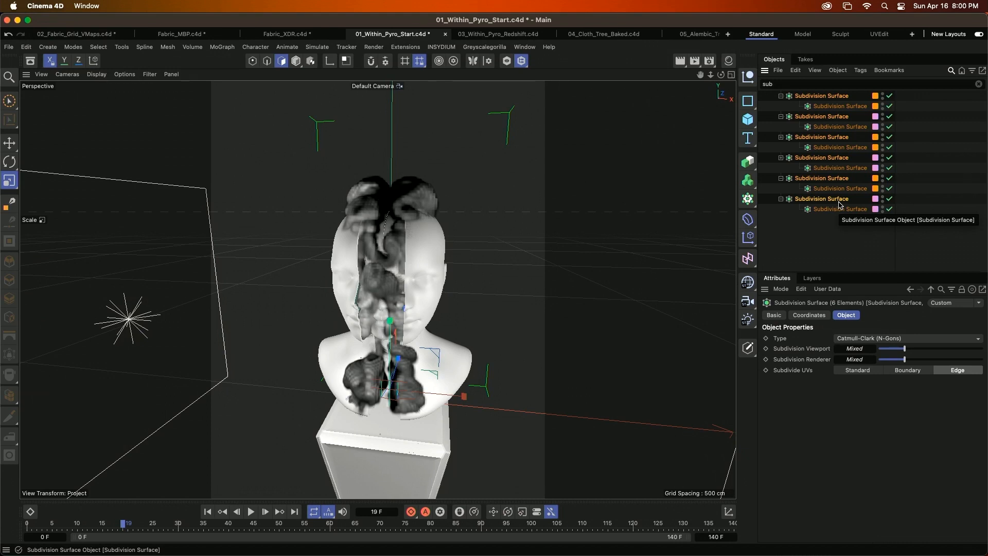
- Add a simulation Collider tag to each of the six selected Subdivision Surface objects
key("9")
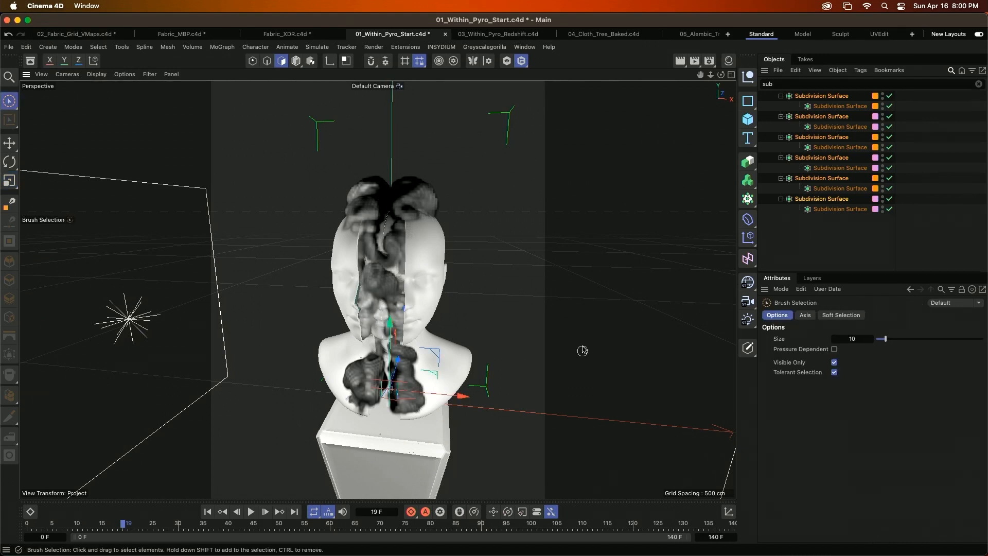
key("super+space")
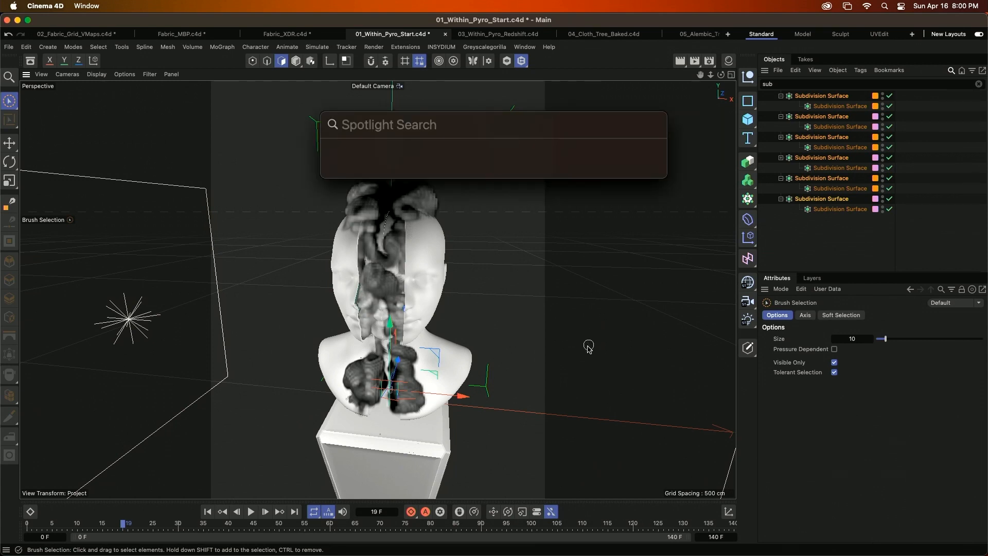
key("Escape")
key("t")
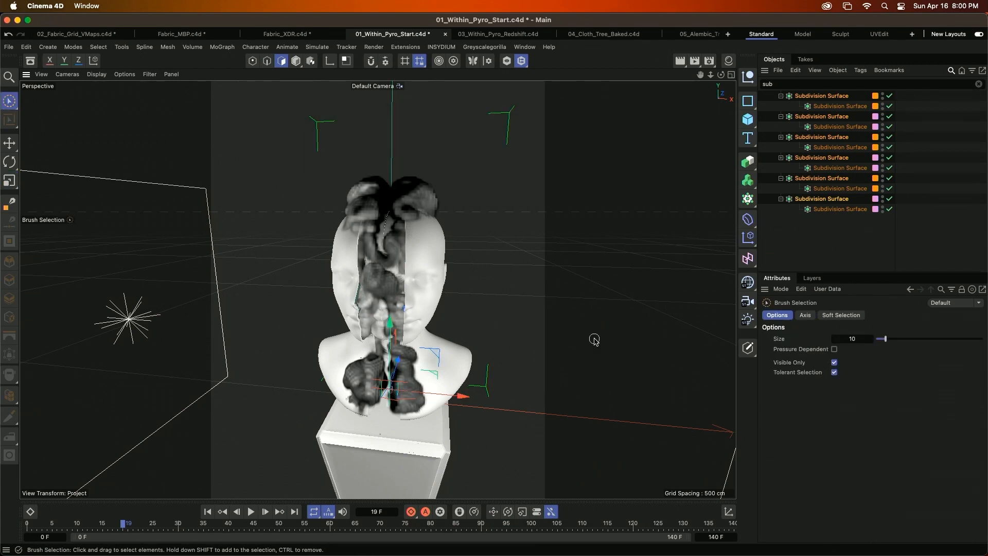
key("space")
key("shift+c")
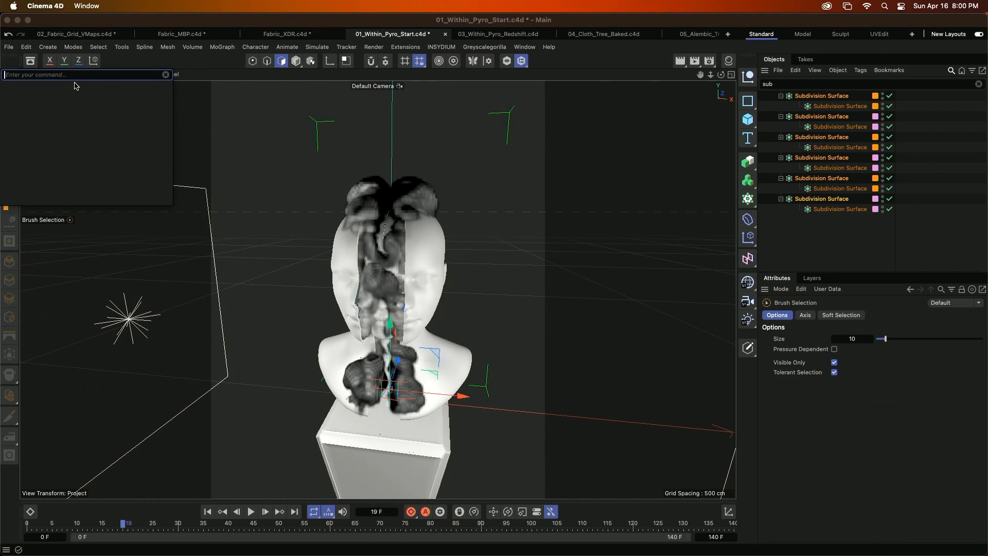
type("co")
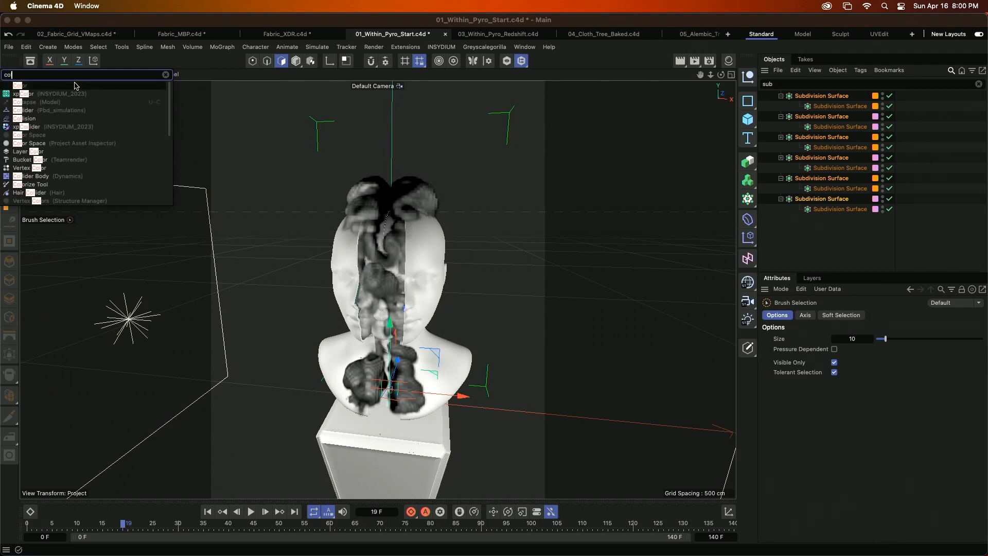
key("Down")
key("Down")
key("Down")
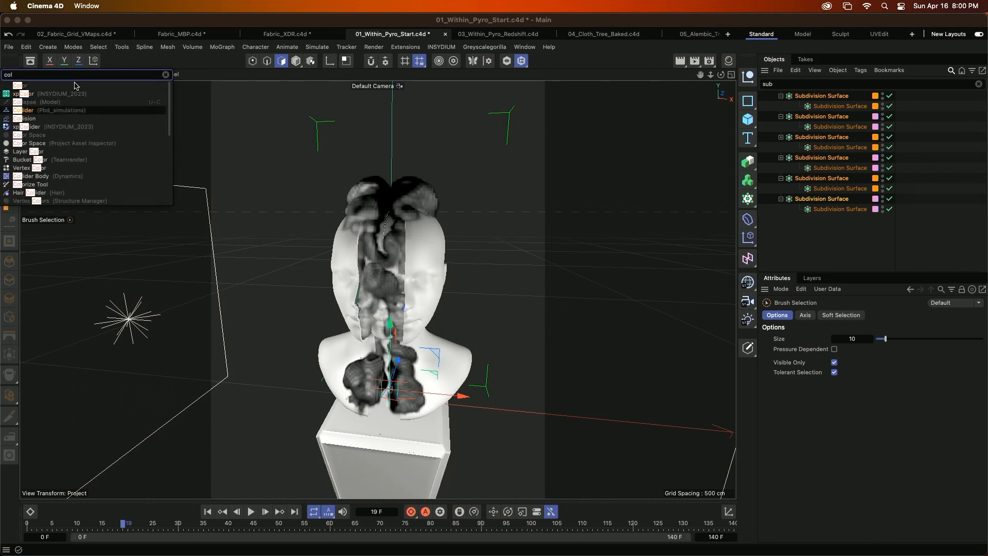
key("Return")
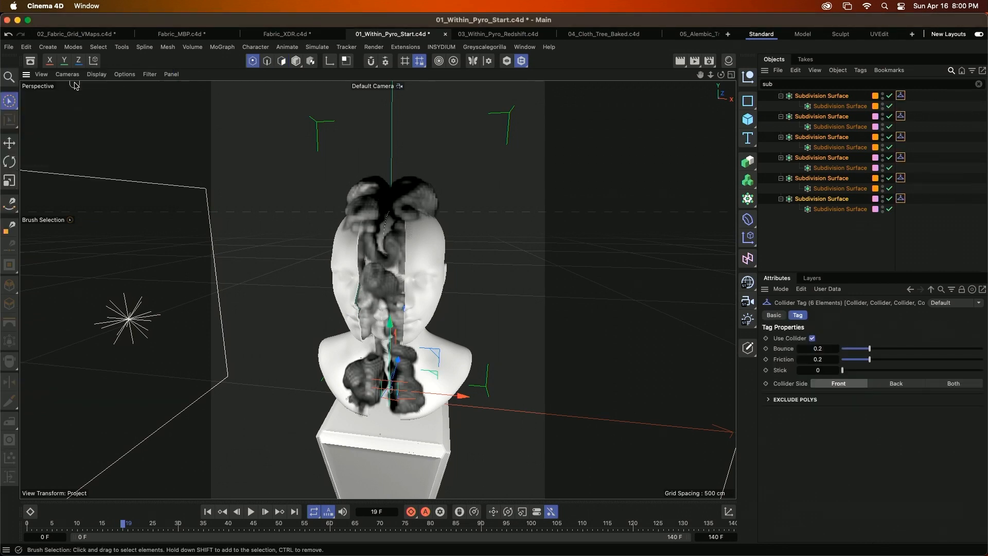
- Set the collider side to Both on the six new Collider tags and clear the object search
left_click(954, 384)
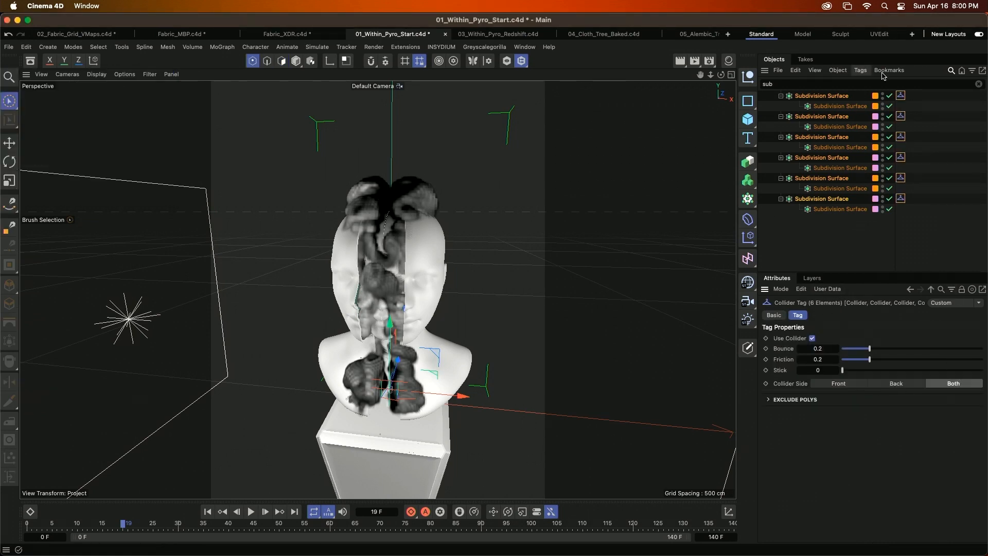
left_click(978, 84)
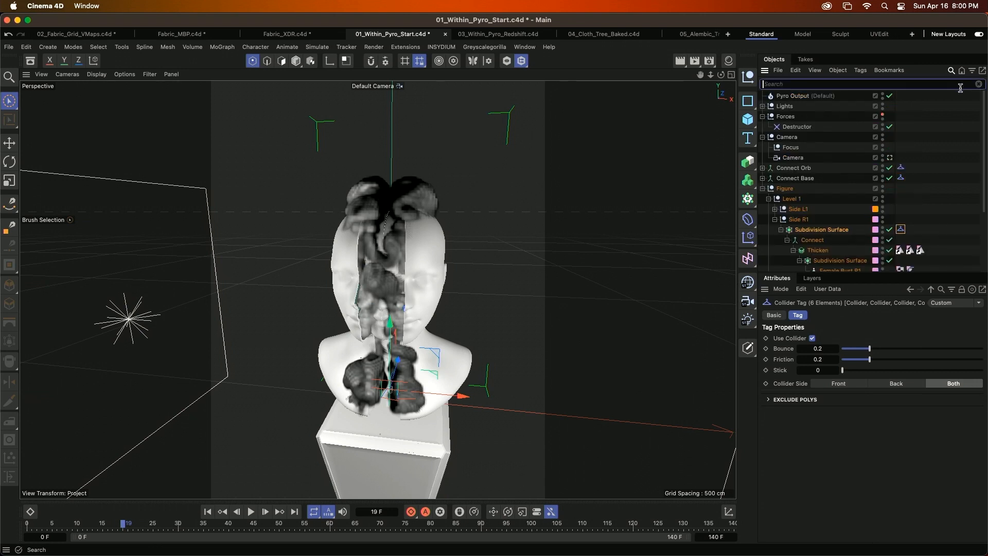
left_click(952, 71)
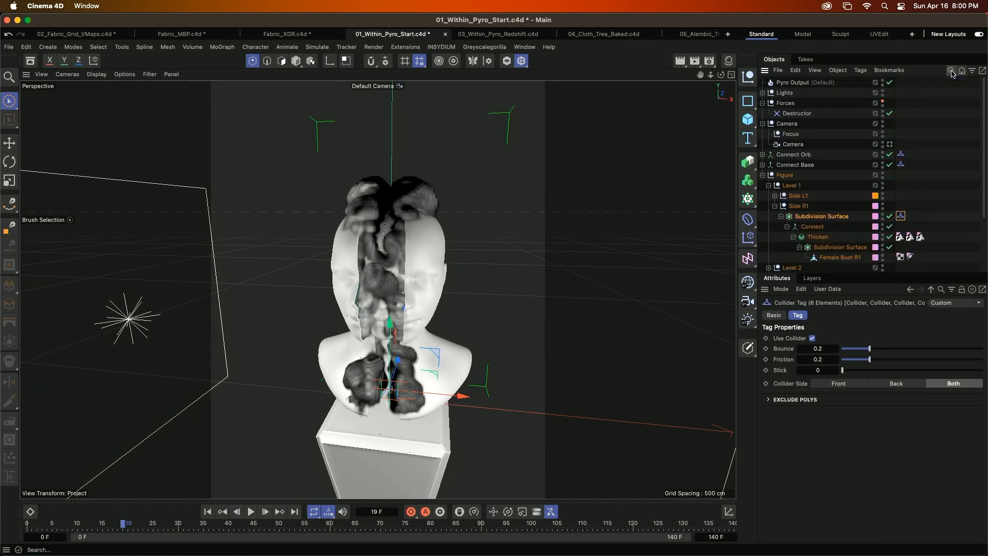
- Check the Pyro Output's scene elements, then run the simulation from the first frame with the new colliders, stop it and inspect the smoke
left_click(805, 83)
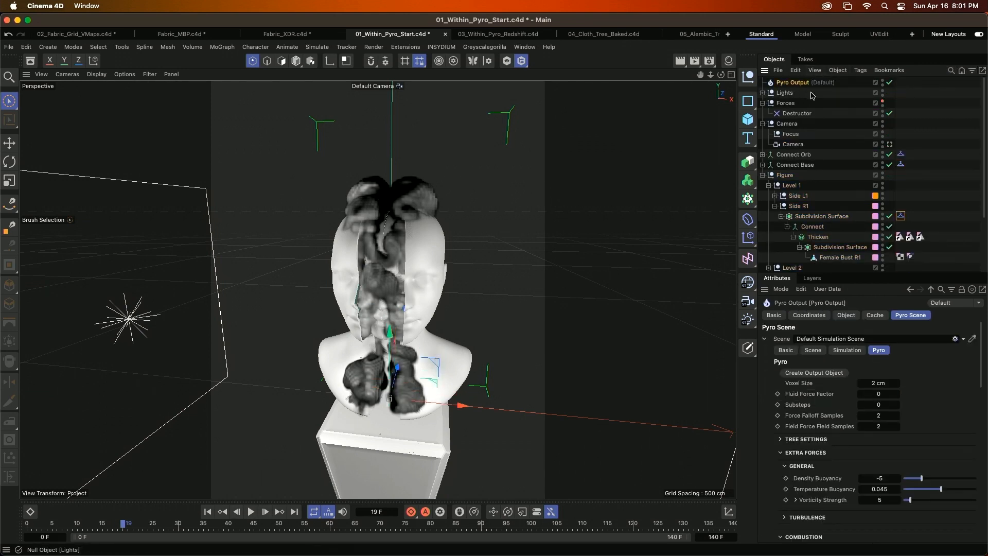
left_click(813, 350)
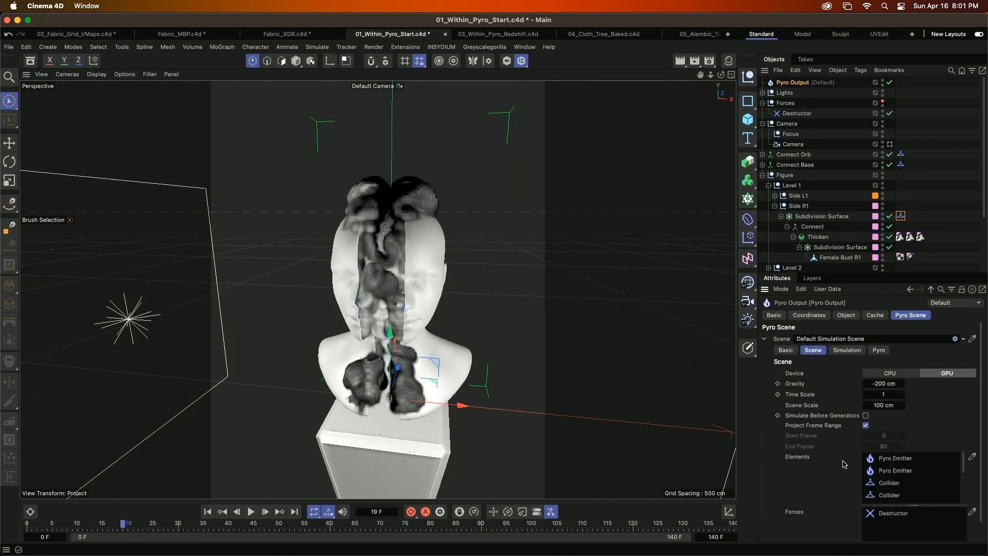
left_click(207, 512)
left_click(251, 513)
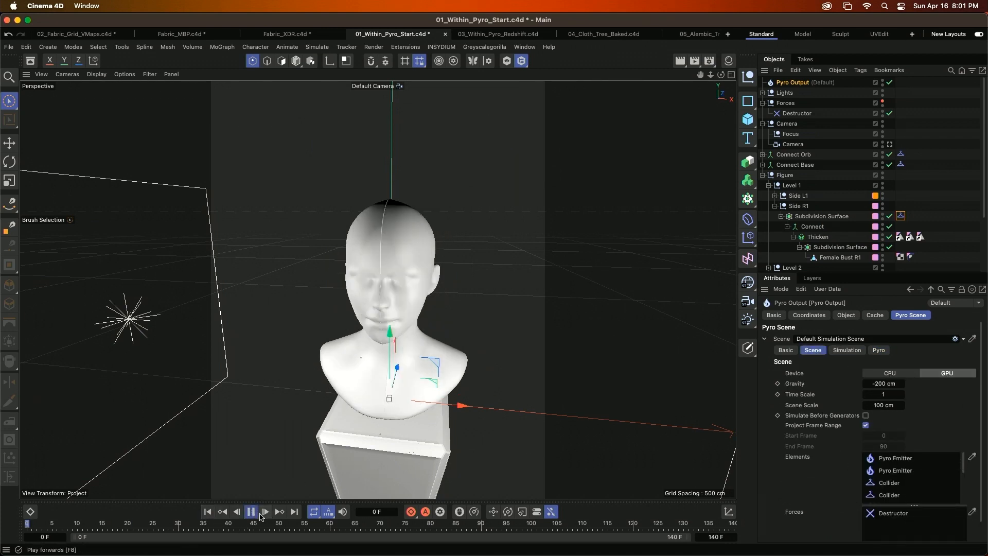
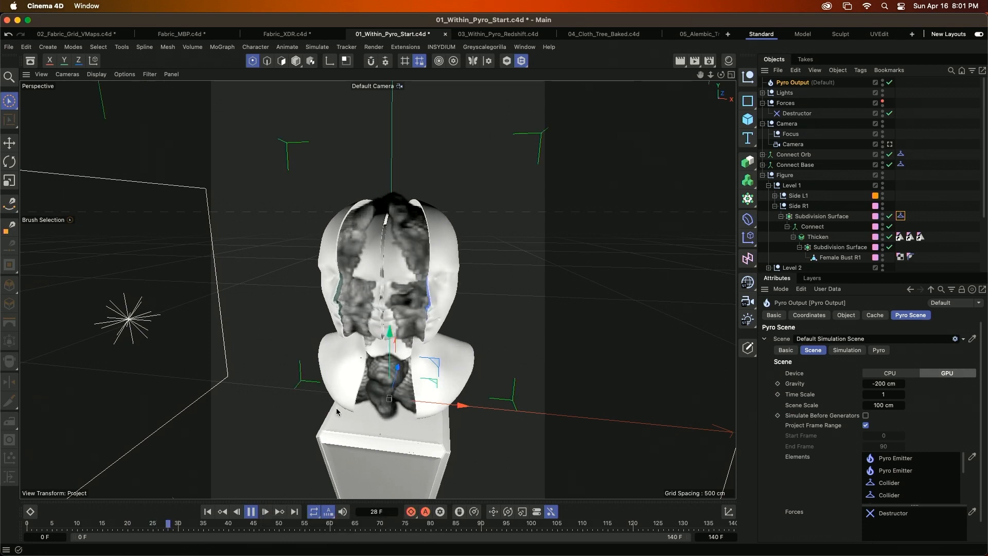
left_click(253, 512)
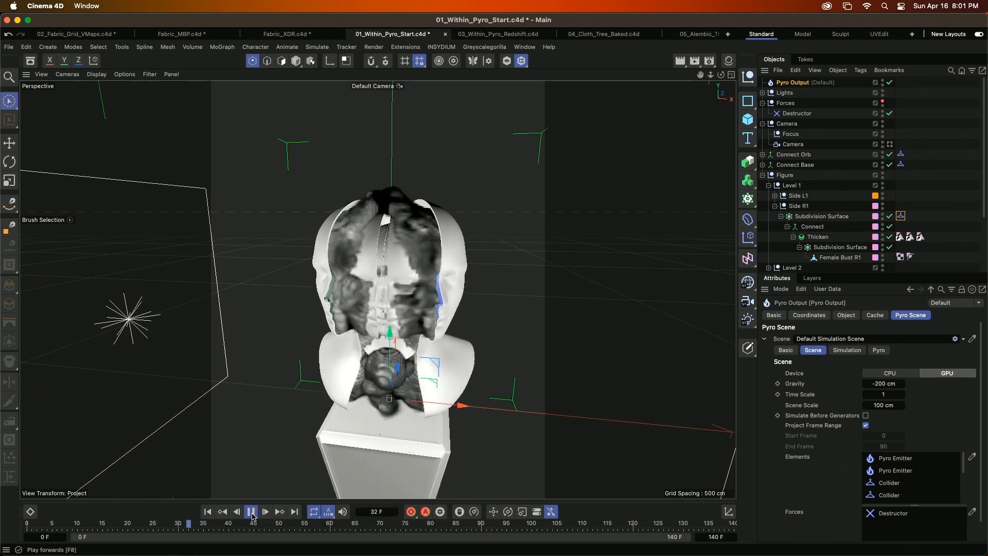
middle_click_drag(487, 279, 474, 258, "alt")
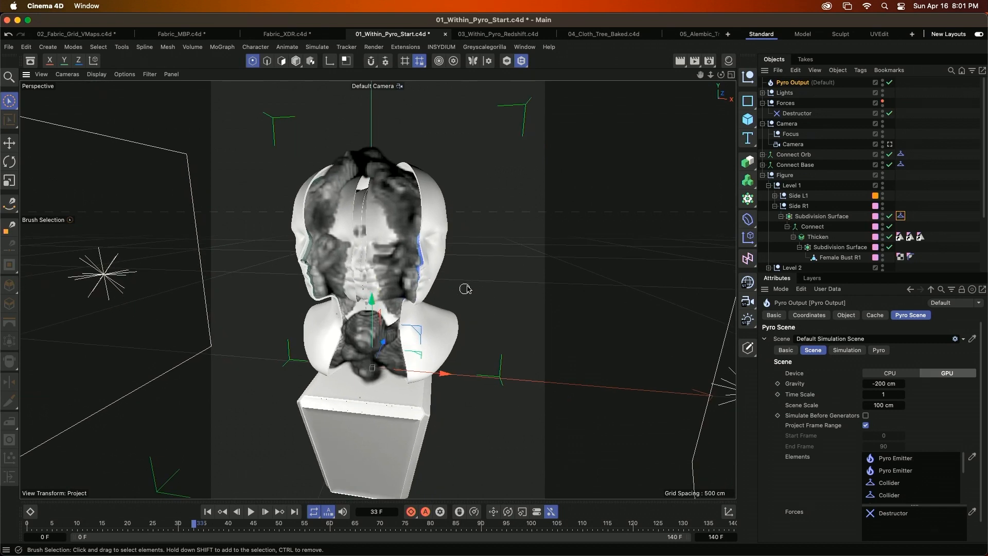
mouse_move(449, 251)
left_mouse_down("alt")
mouse_move(487, 228)
mouse_move(456, 242)
left_mouse_up("alt")
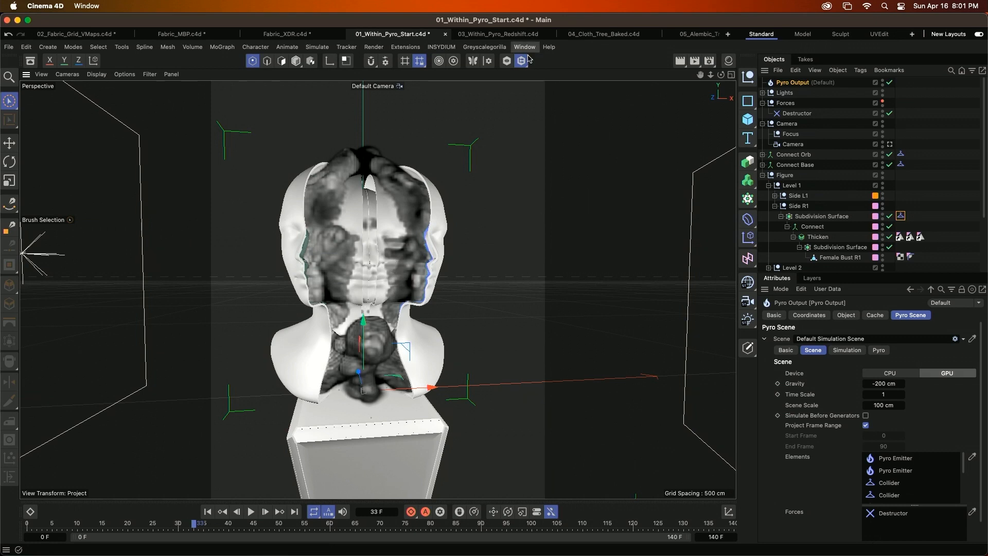
- Show the Material Manager in the 03_Within_Pyro_Redshift project and return to the 01_Within_Pyro_Start project
left_click(507, 35)
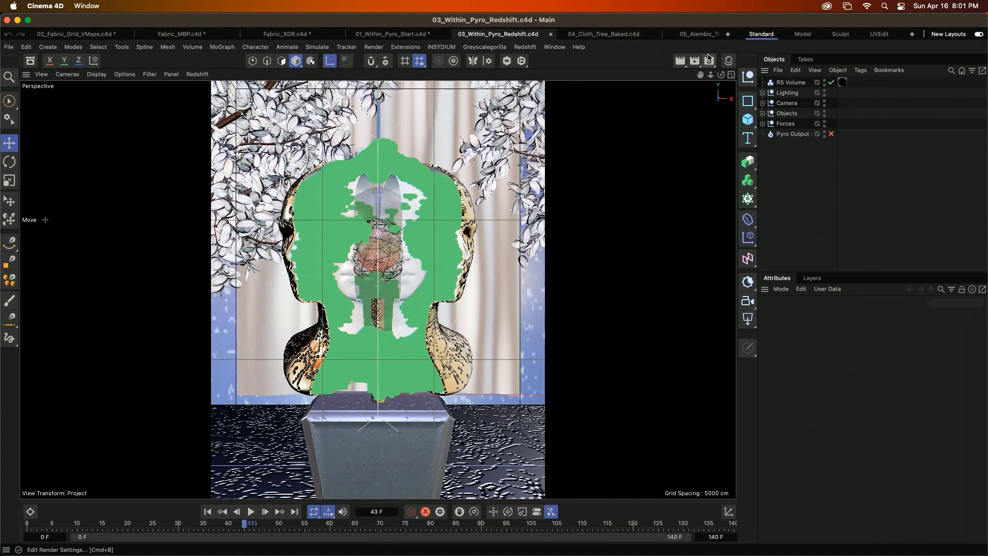
left_click(729, 61)
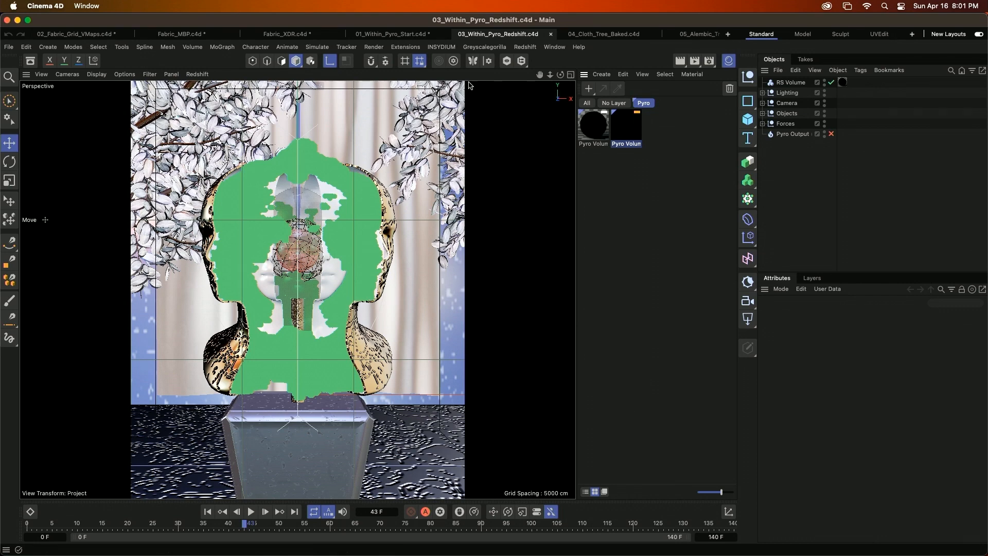
left_click(391, 34)
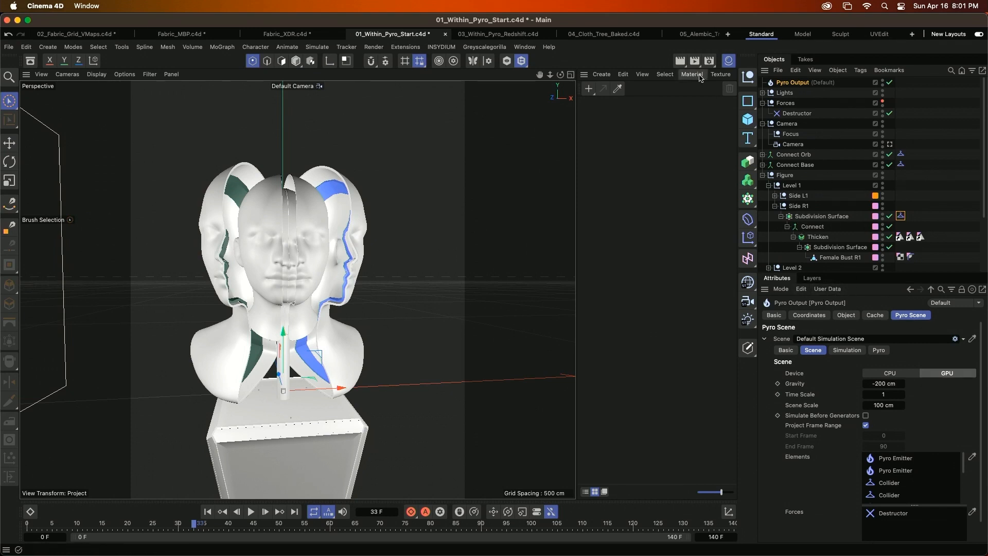
- Look at the renderer choices in the render settings and close them
left_click(709, 61)
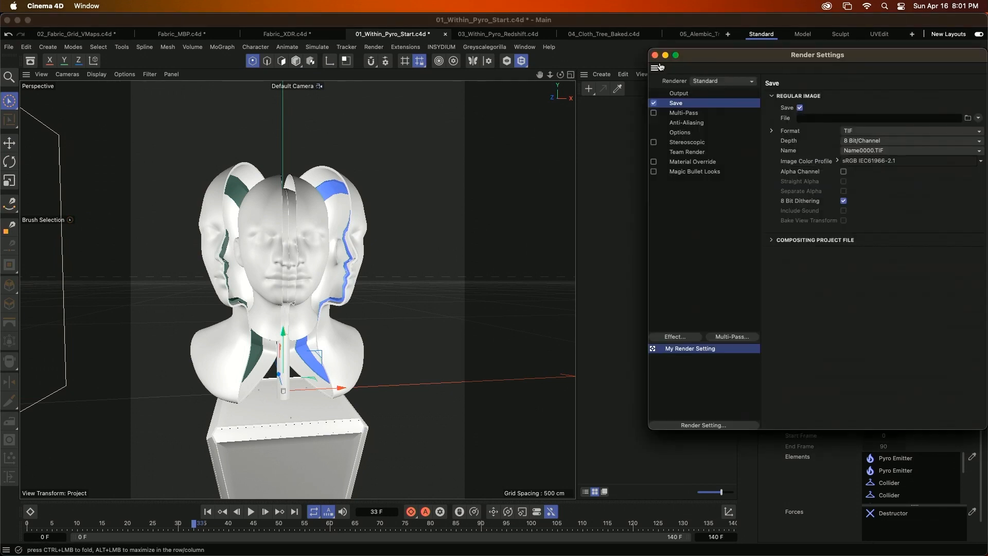
left_click(728, 81)
left_click(725, 72)
left_click(655, 55)
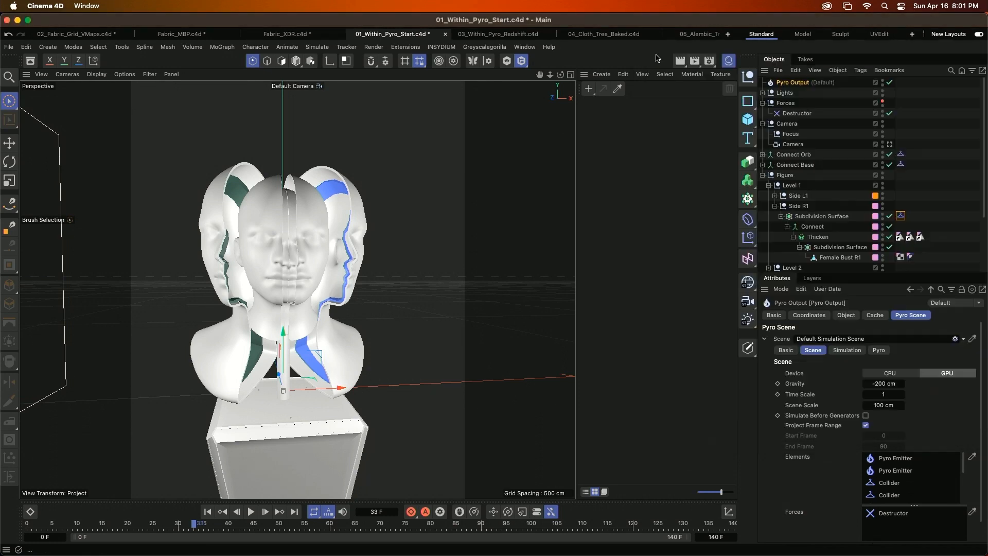
- Set Temperature to Off in the Pyro Output's object properties
left_click(878, 350)
left_click(844, 315)
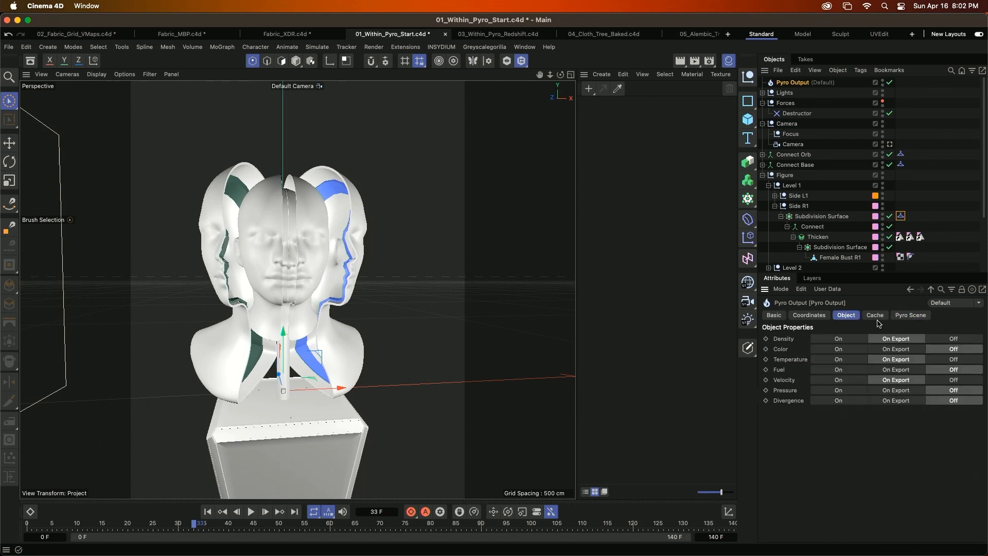
left_click(877, 316)
left_click(848, 315)
left_click(949, 359)
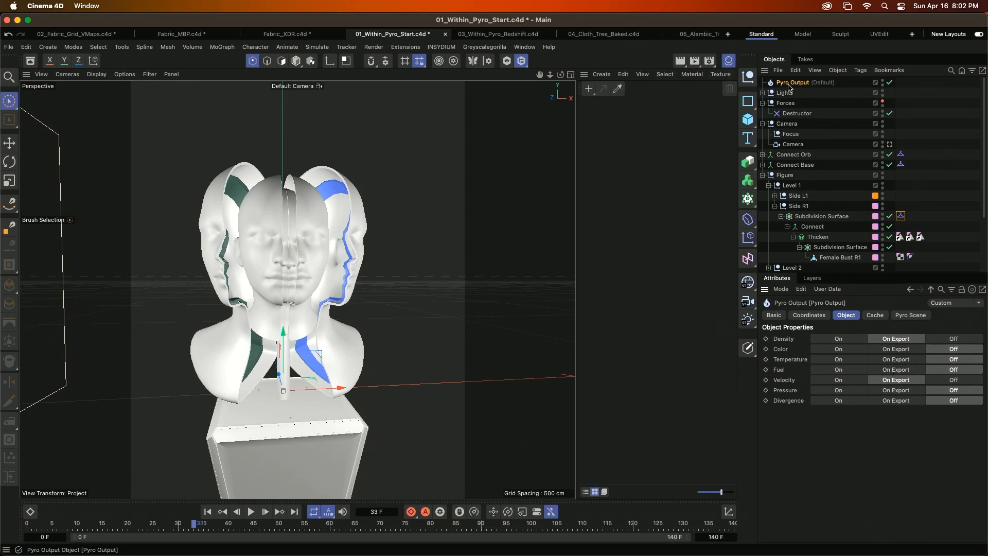
- Try enabling animation in the Volume (*.vdb) export settings and cancel the dialog
left_click(9, 47)
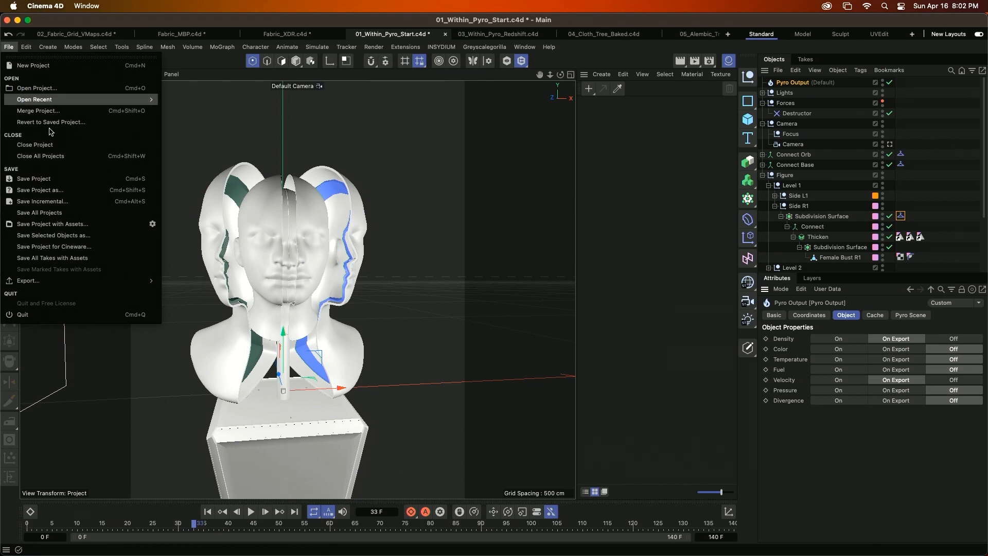
mouse_move(133, 282)
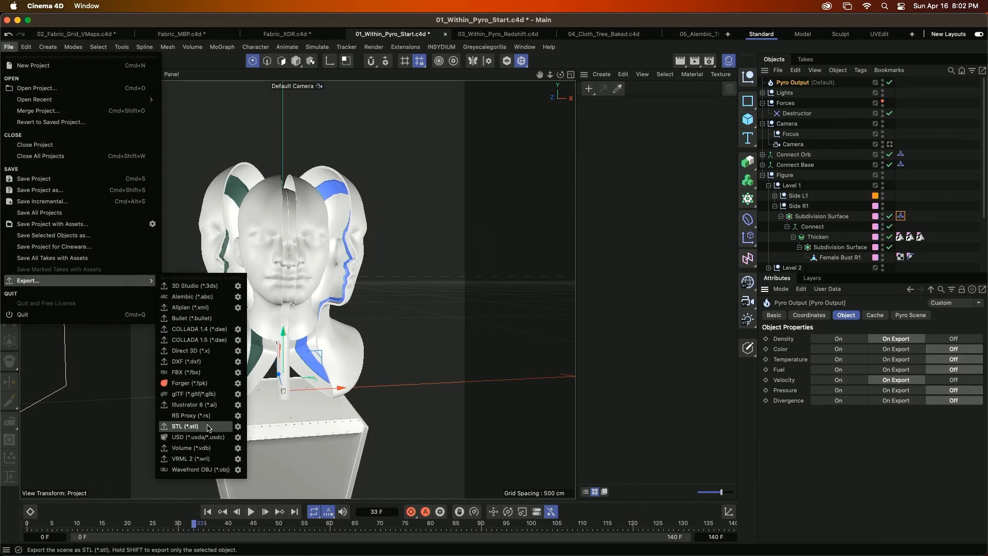
left_click(238, 448)
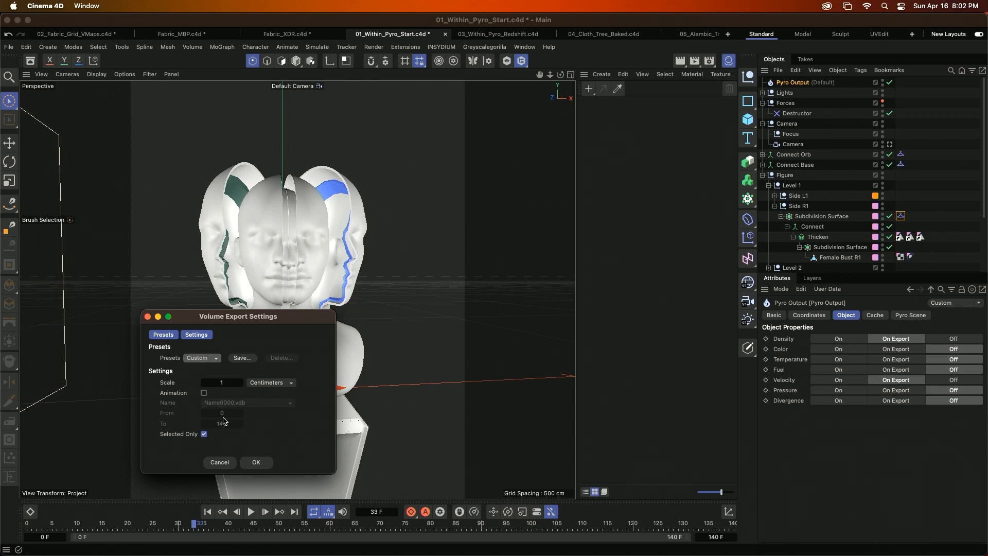
left_click(205, 394)
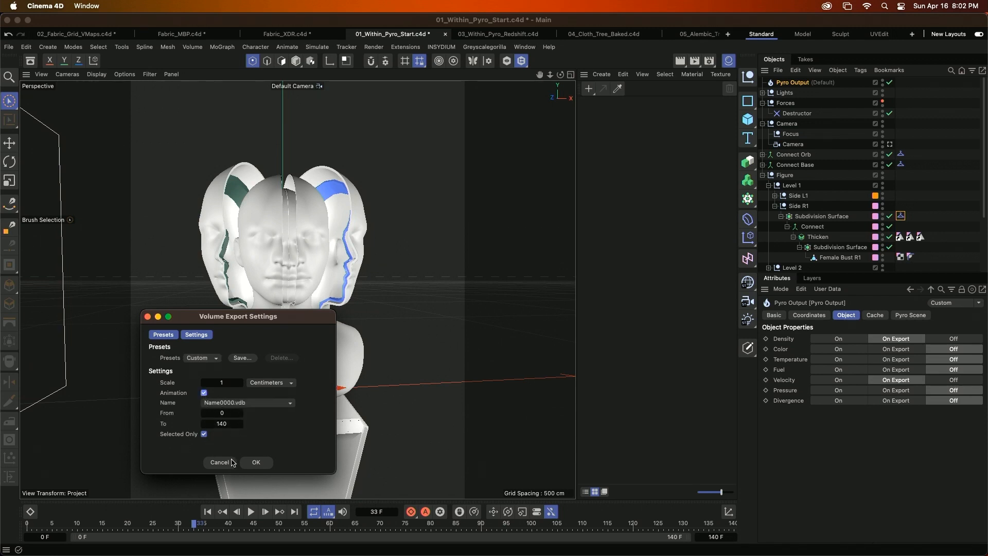
left_click(220, 462)
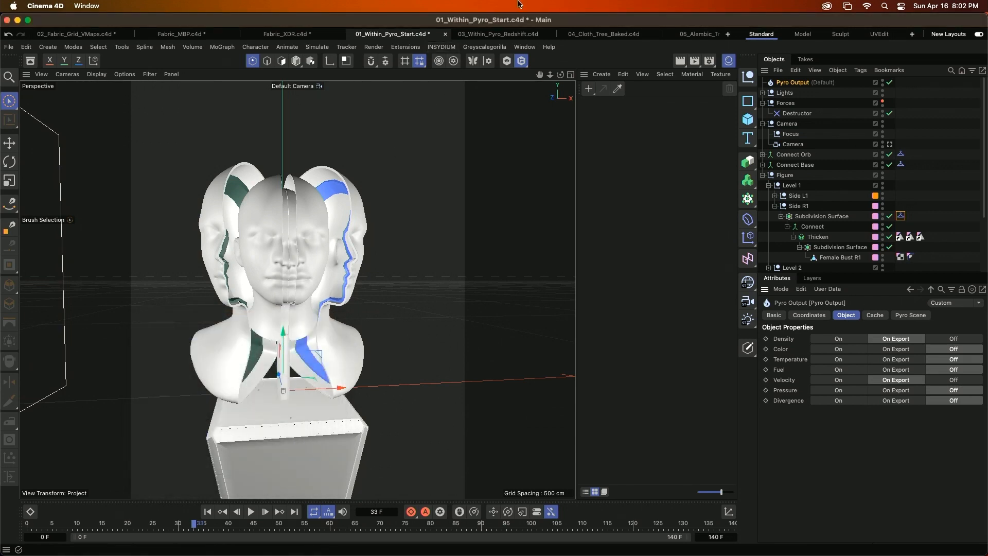
- Review the RS Volume's animation settings and preview display choices in the 03_Within_Pyro_Redshift project
left_click(512, 34)
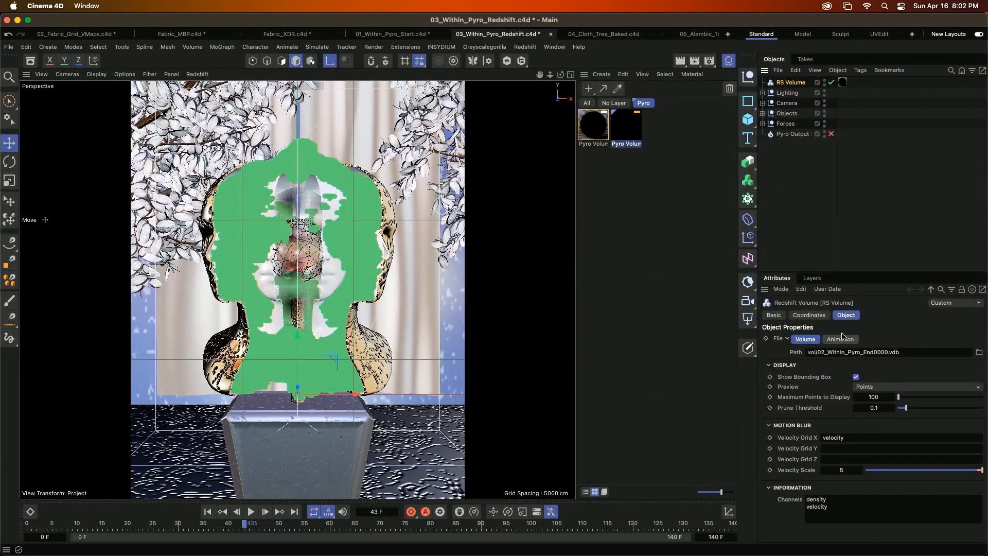
left_click(841, 340)
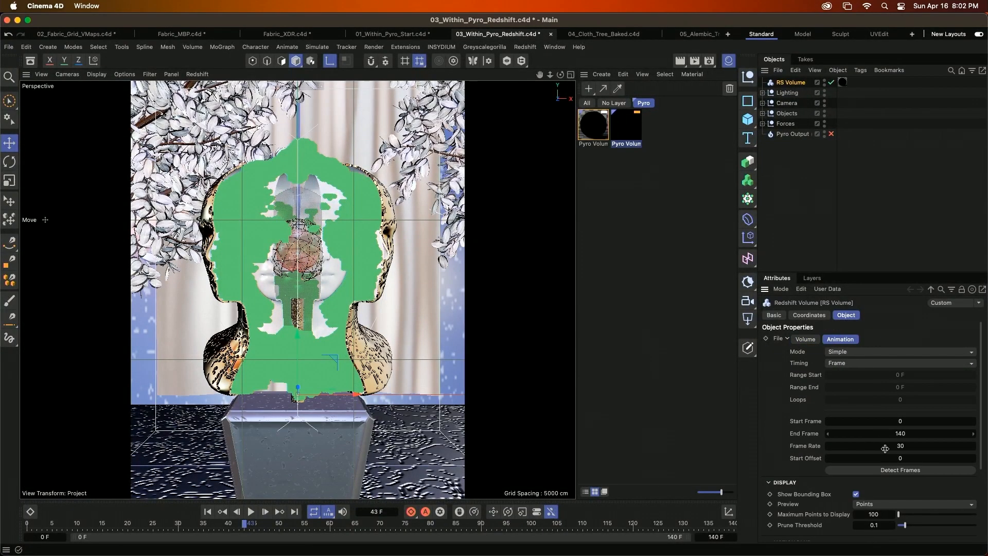
left_click(817, 341)
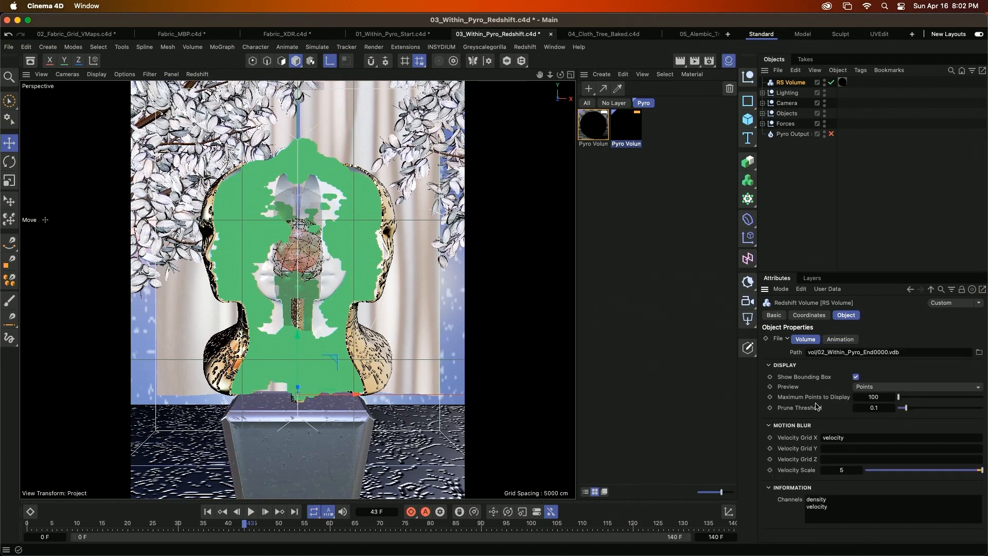
left_click(873, 387)
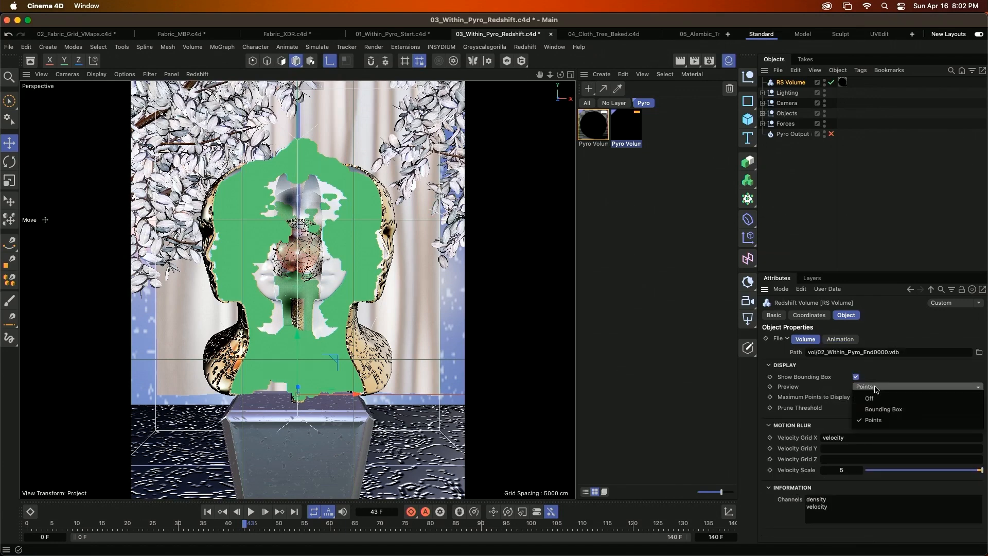
left_click(868, 396)
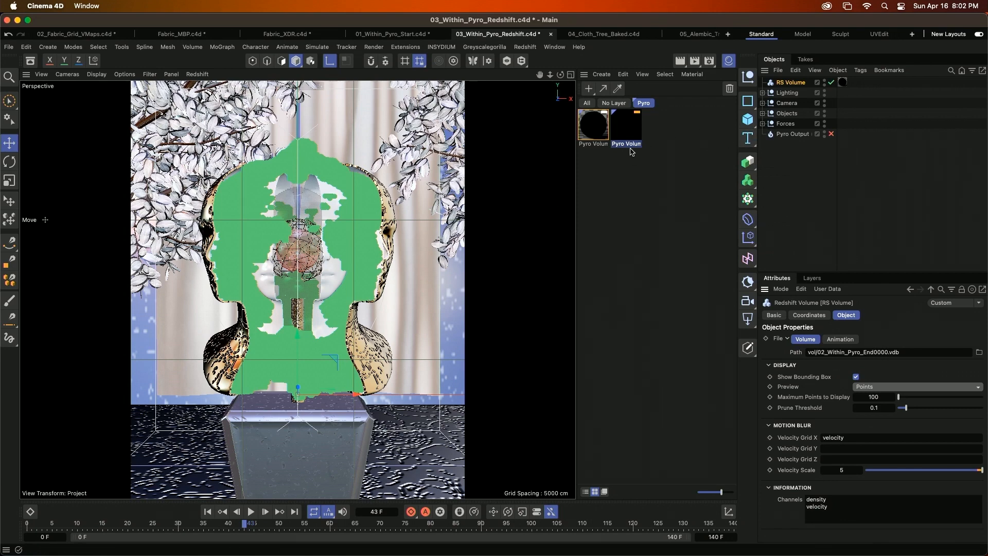
- Start a live render of the smoke in the Redshift RenderView and keep the window clear of the materials
left_click(526, 47)
left_click(564, 132)
left_click_drag(676, 121, 356, 135)
left_click_drag(499, 132, 418, 131)
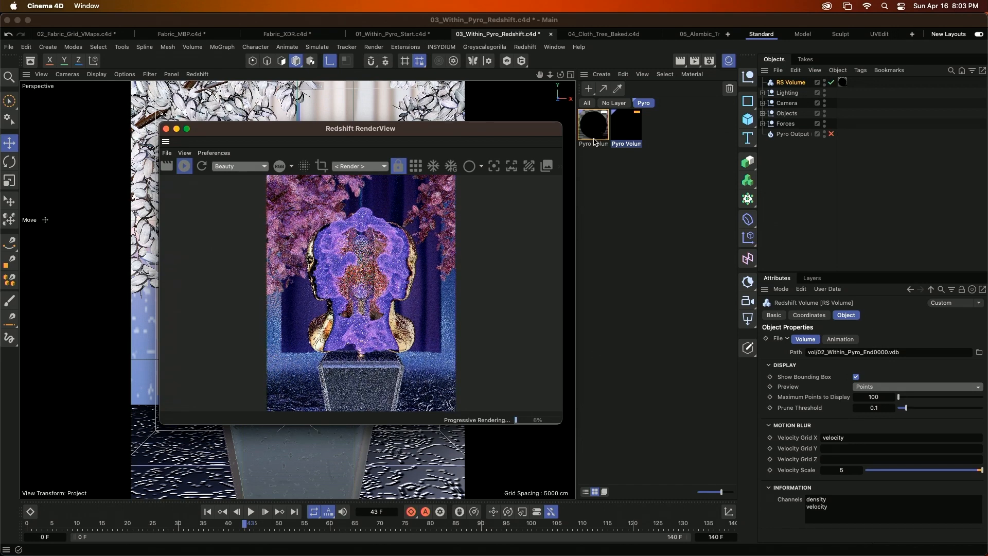
- Examine the Pyro Volume 01 material's node graph and its volume shader's scatter and absorption settings
double_click(595, 129)
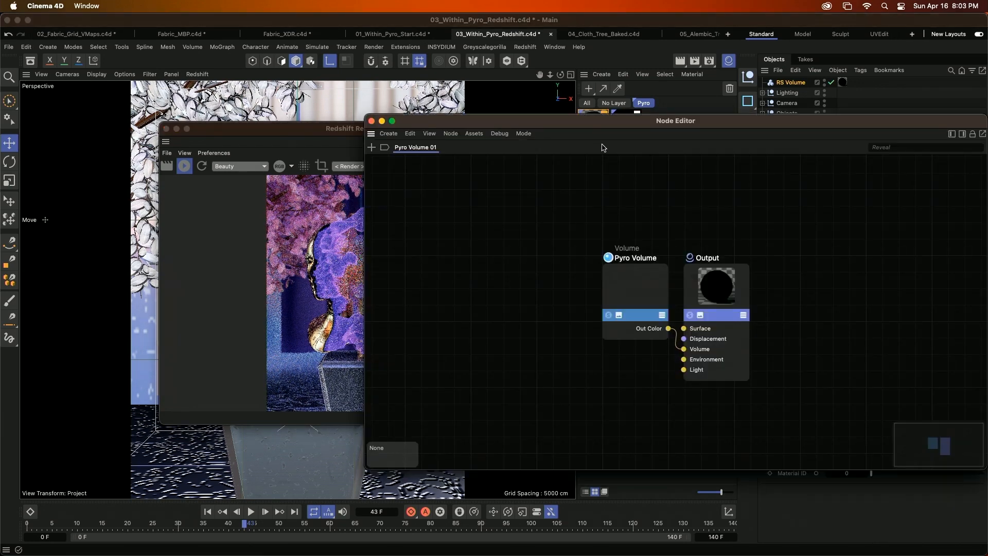
left_click(371, 120)
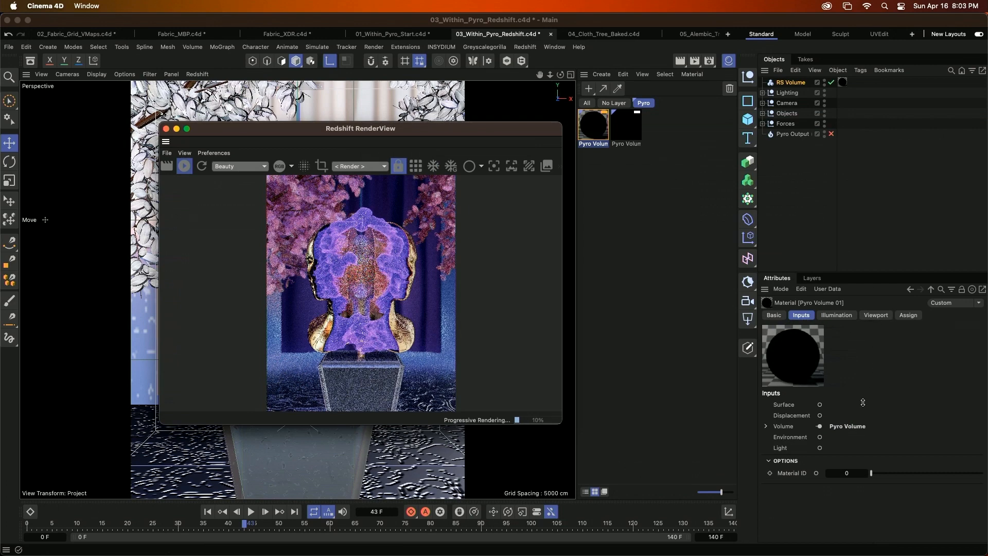
left_click(857, 432)
left_click(849, 427)
scroll(982, 367, "down", 3)
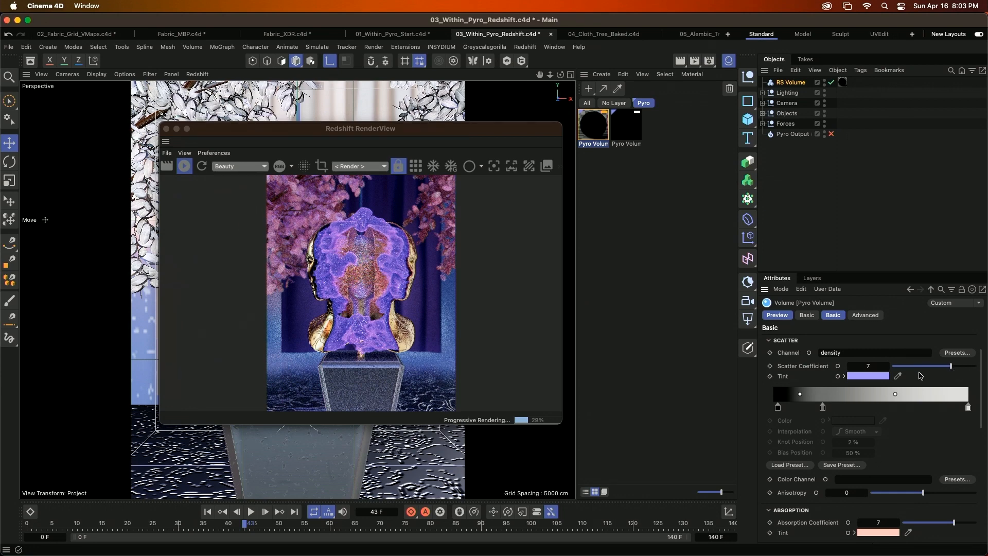
left_click_drag(981, 408, 980, 443)
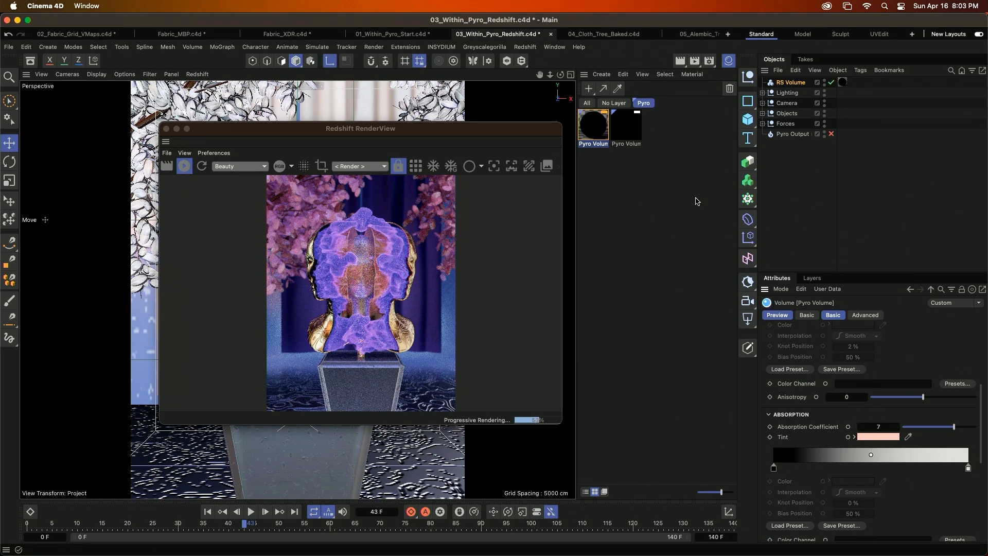
- Apply the Pyro Volume 02 material to the RS Volume, then stop the live render and close the RenderView
left_click_drag(632, 130, 843, 91)
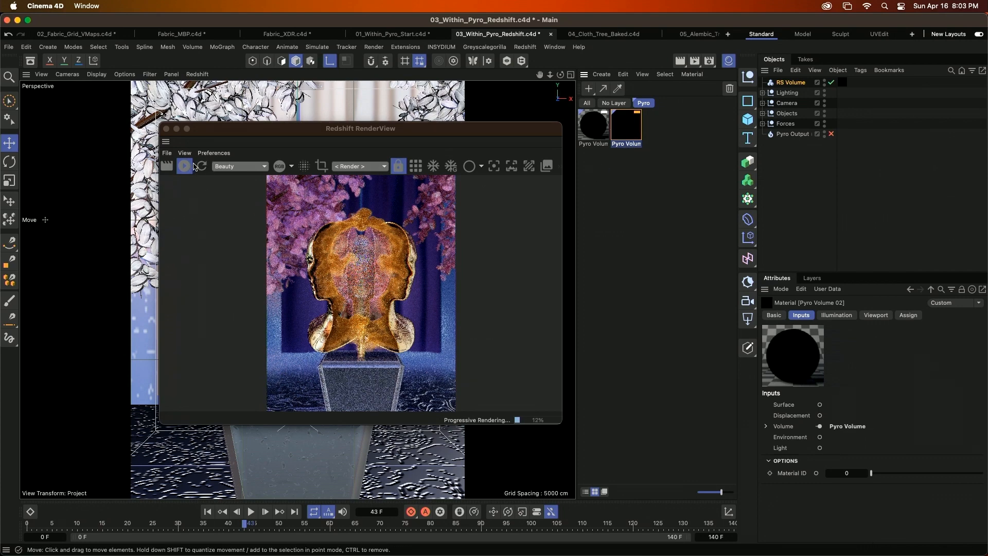
left_click(192, 166)
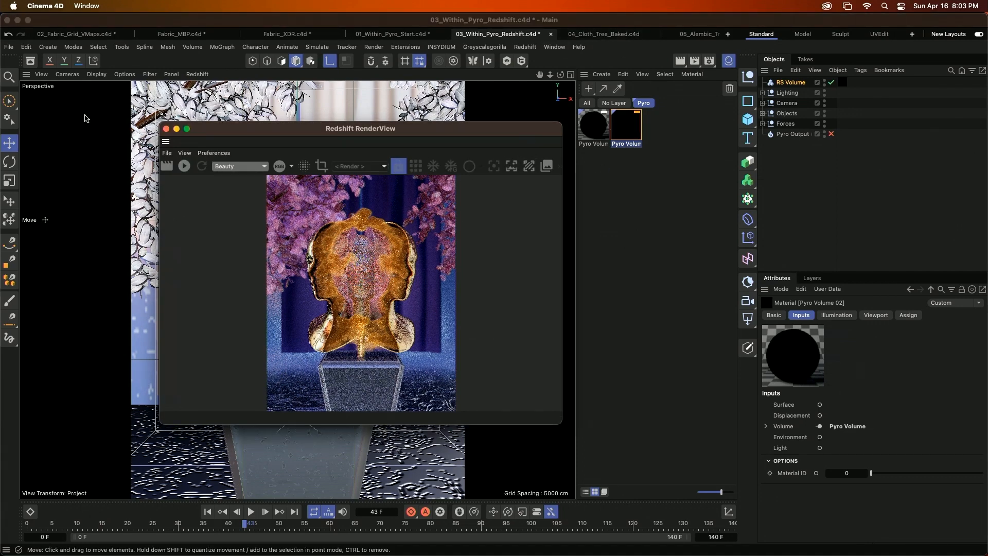
left_click(166, 128)
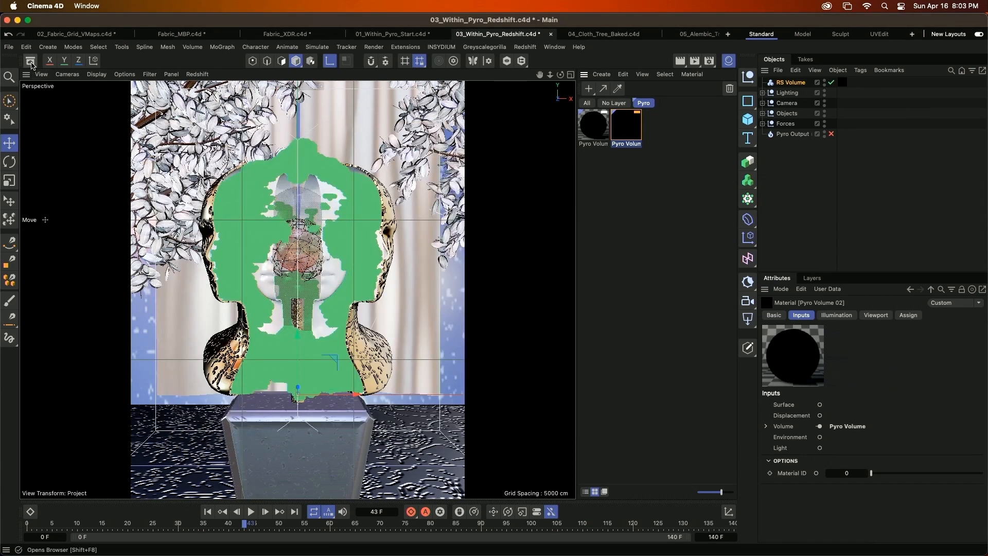
- In the 04_Cloth_Tree_Baked project, search all Asset Browser categories for "cherry tr"
left_click(598, 32)
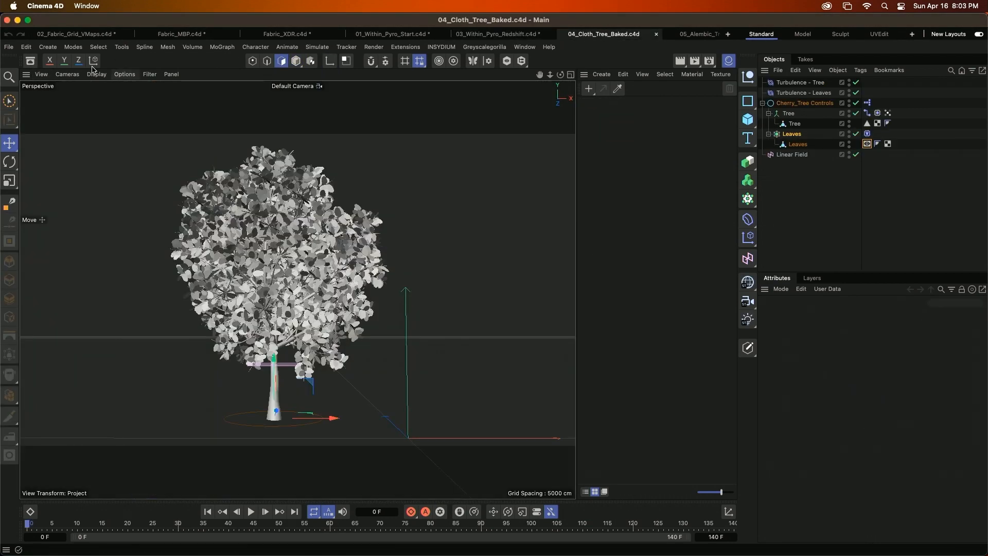
left_click(31, 61)
left_click(86, 110)
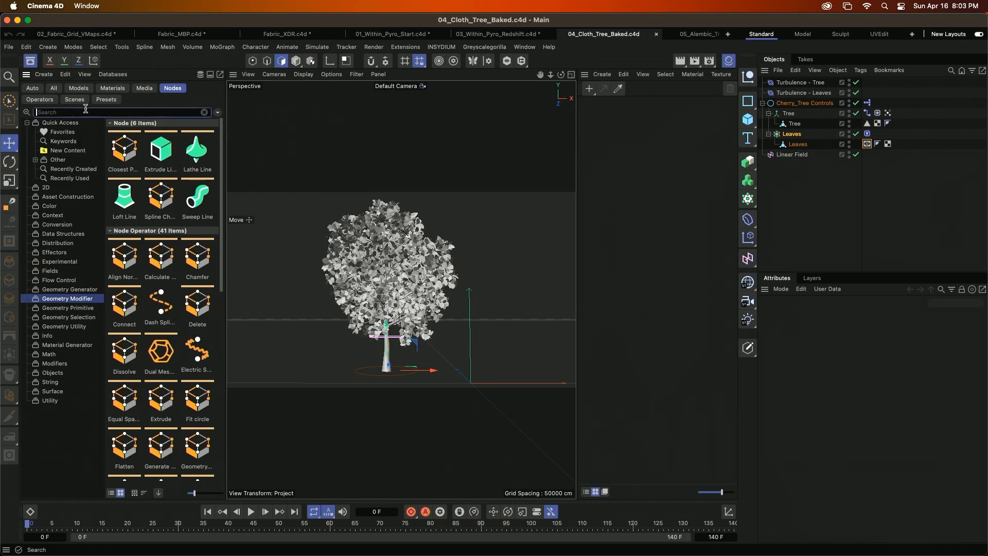
left_click(32, 88)
left_click(60, 113)
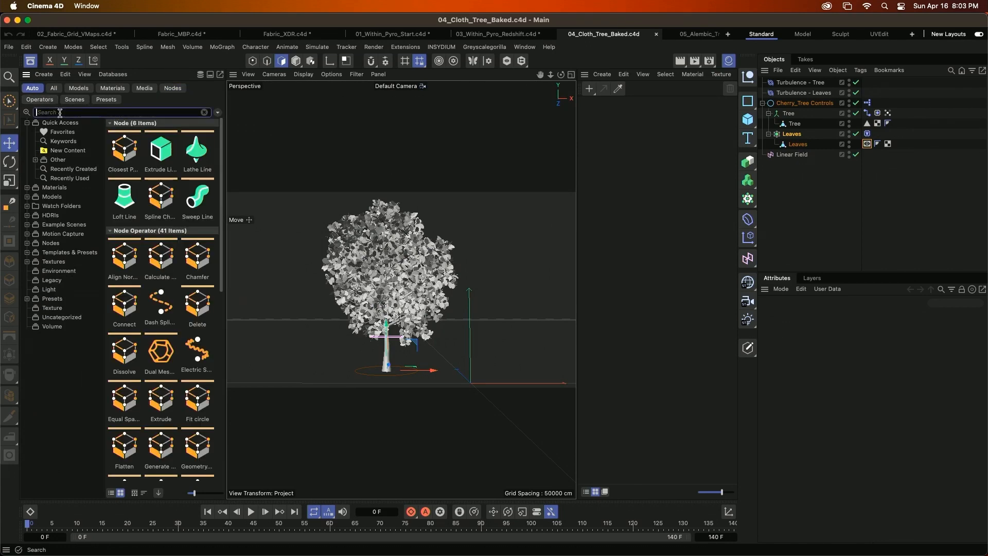
type("cherry")
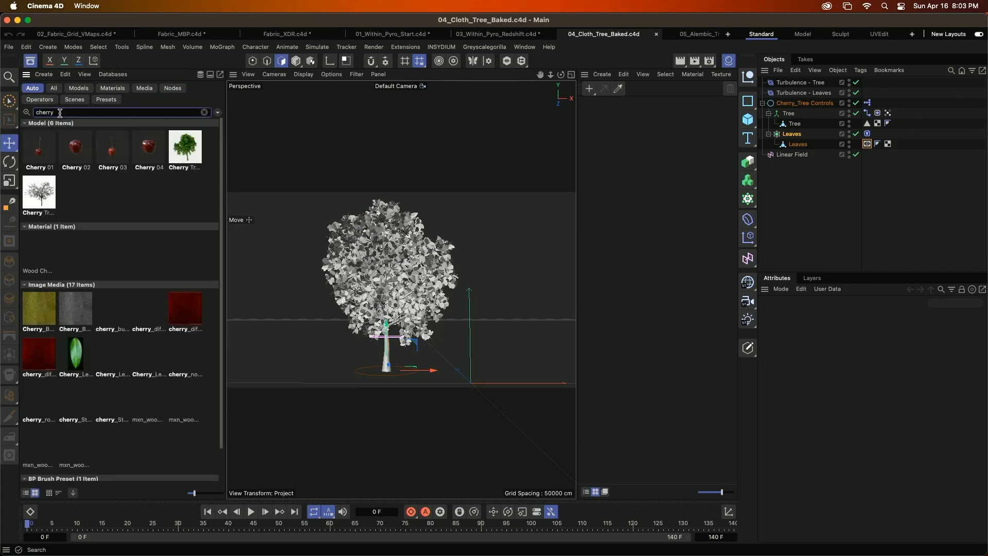
type(" tr")
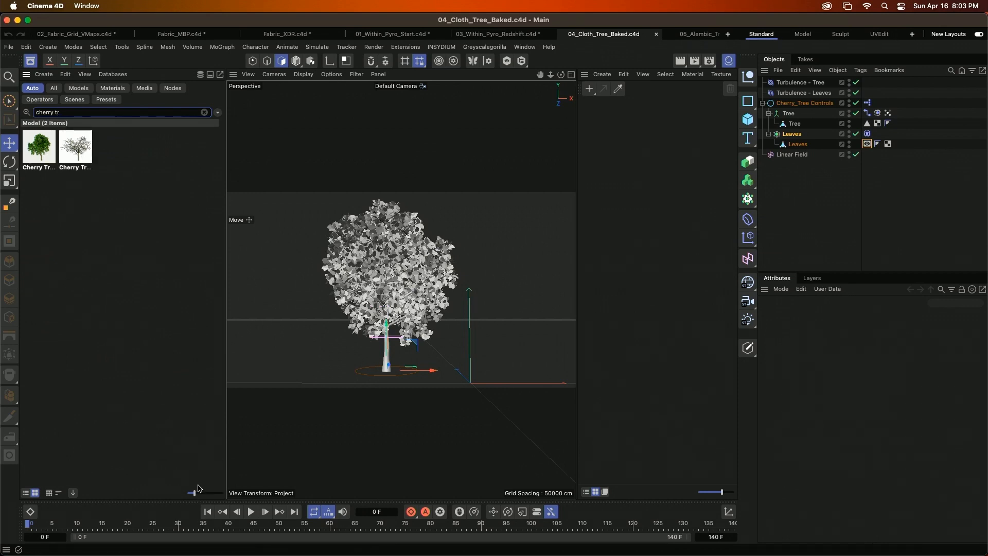
- View the Cherry Tree (Tree) model at a larger thumbnail size and close the Asset Browser
left_click_drag(197, 494, 222, 493)
left_click(117, 205)
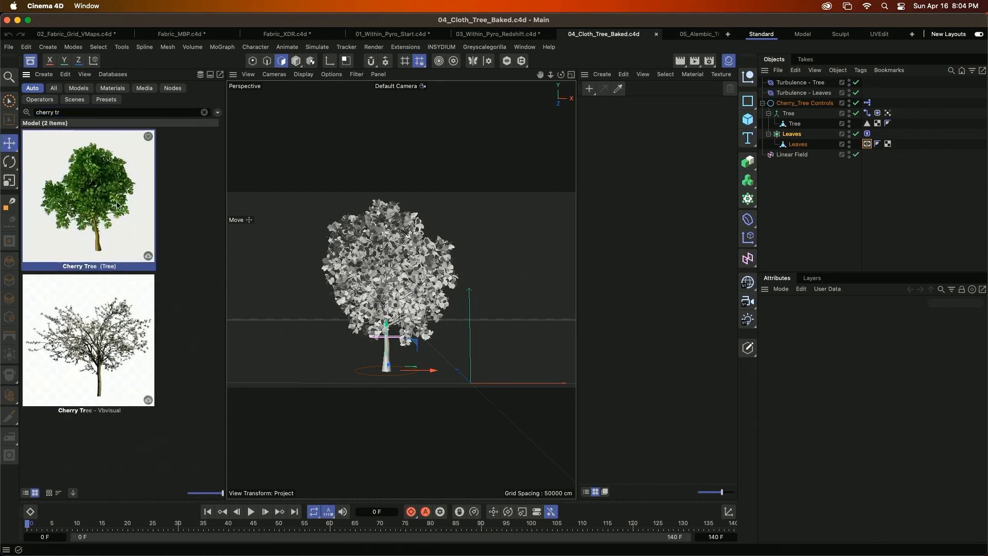
left_click(30, 60)
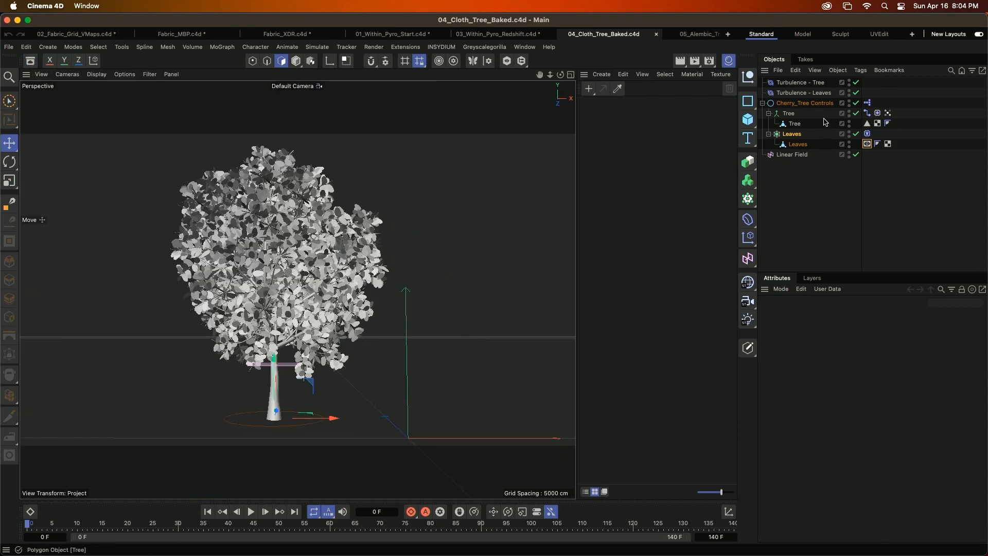
- Play the cloth tree animation and inspect the Tree's Vertex Map with the Leaves hidden
left_click(251, 512)
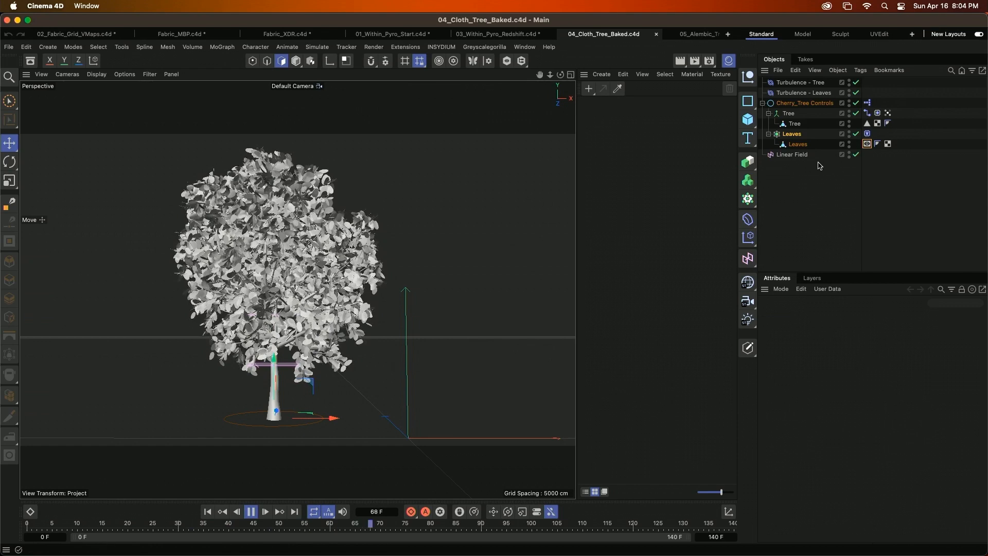
left_click(797, 125)
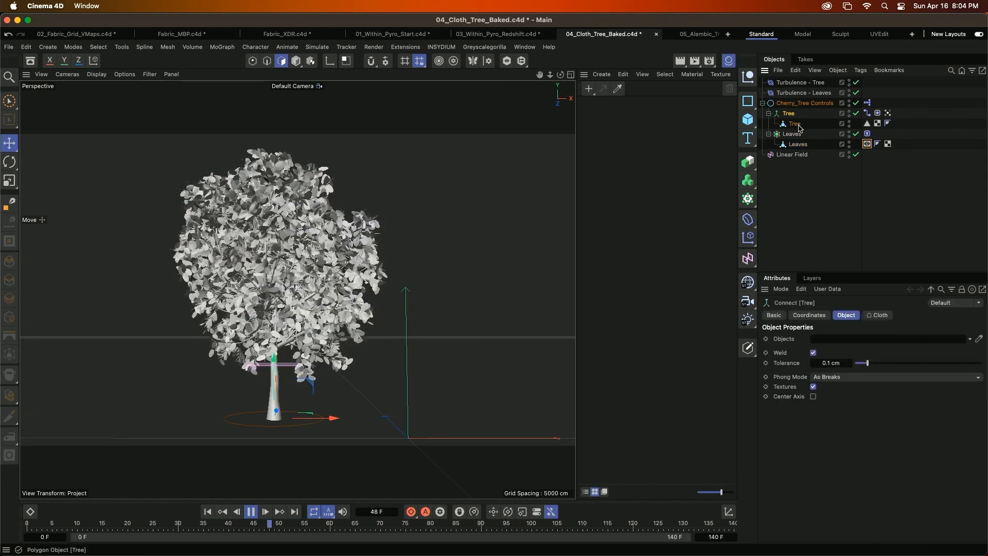
left_click(888, 113)
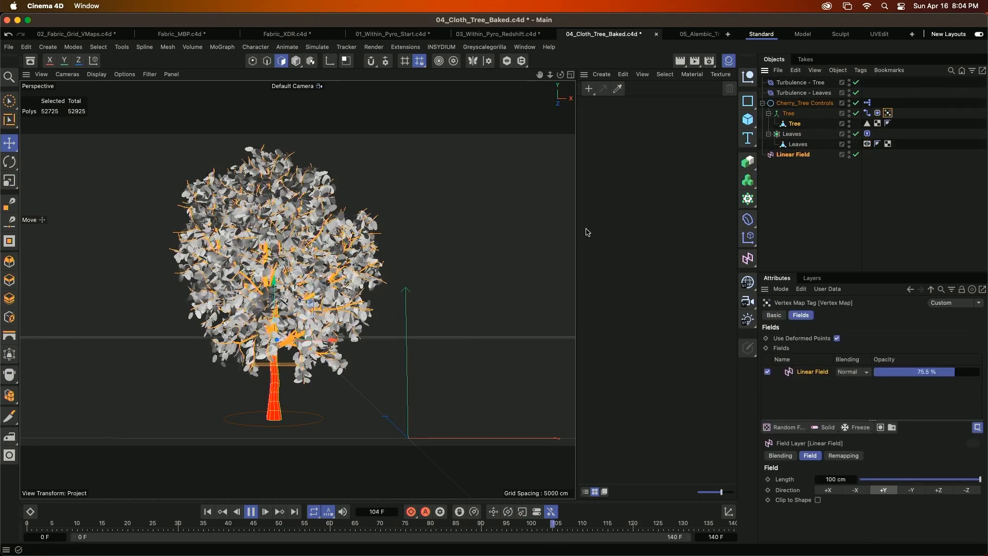
left_click(849, 133)
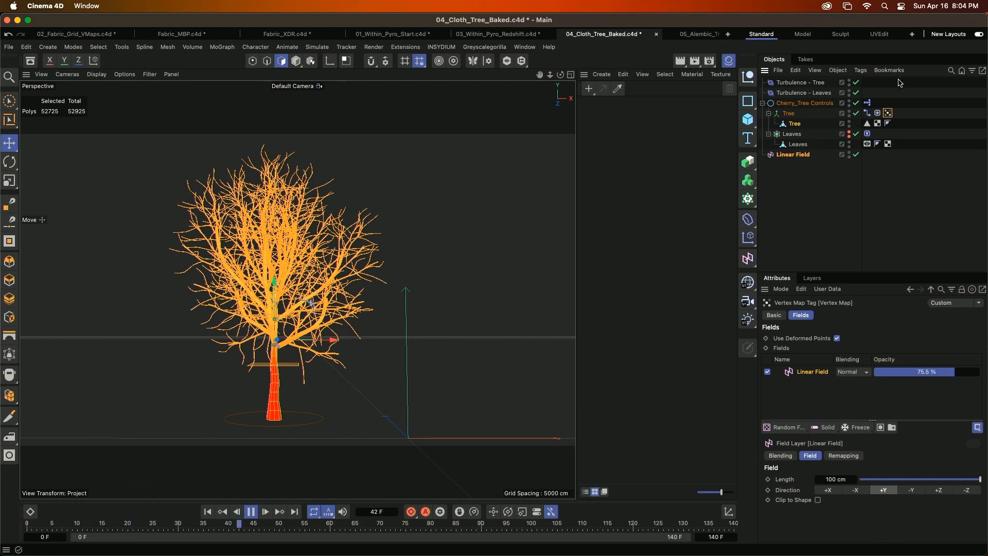
- Review the forces included in the Tree and Leaves cloth tags and the Tree's Connector settings
left_click(878, 113)
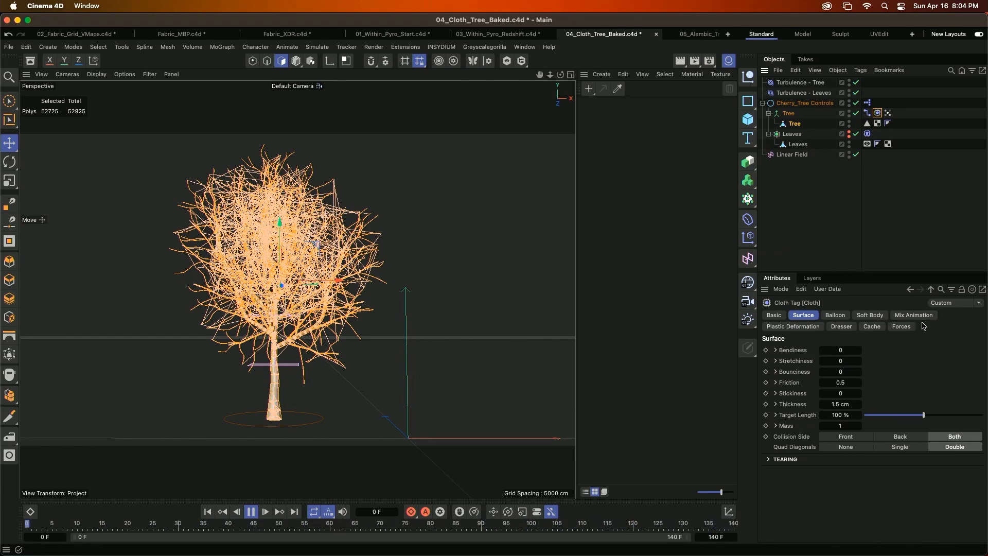
left_click(902, 326)
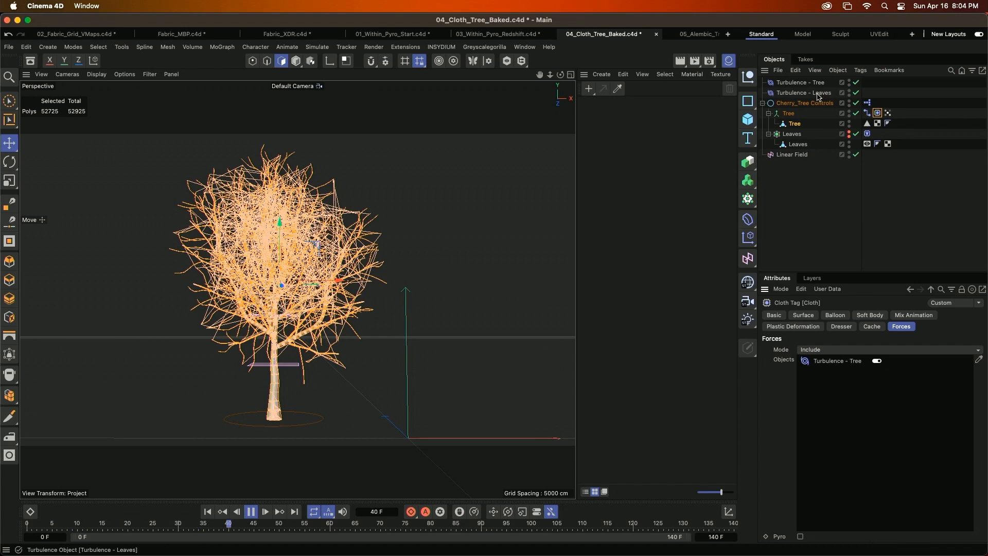
left_click(868, 113)
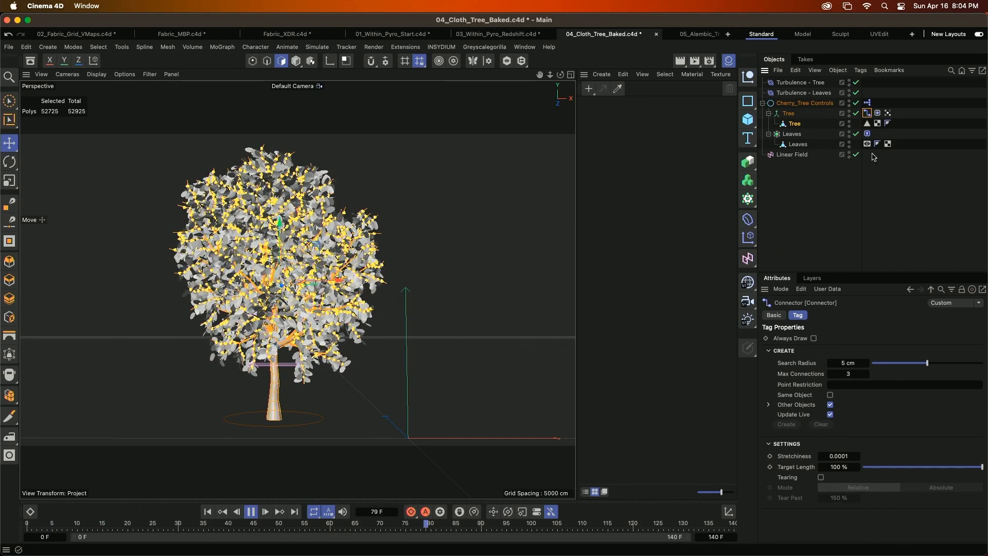
left_click(868, 134)
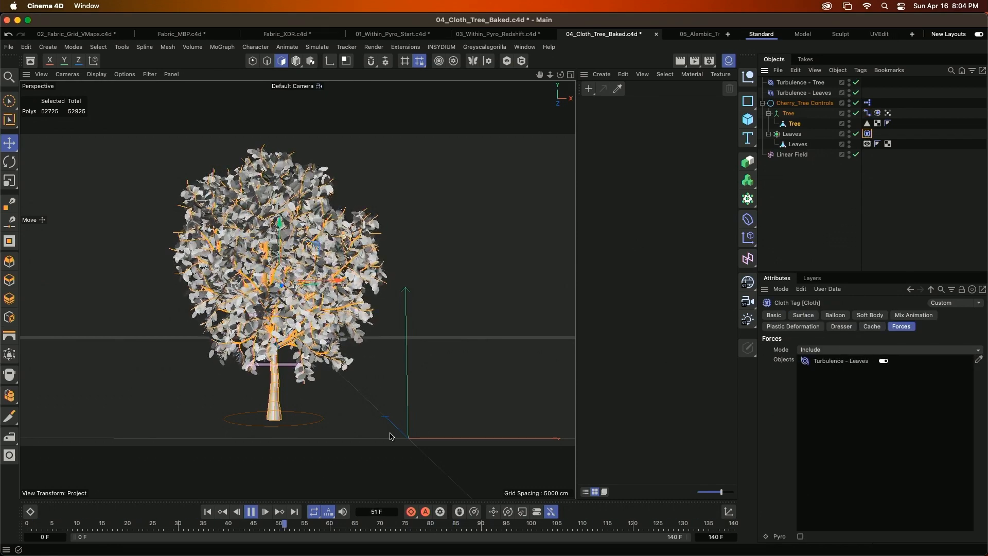
- Inspect the moving leaves and branches up close and from above, then stop the playback
scroll(342, 268, "up", 10)
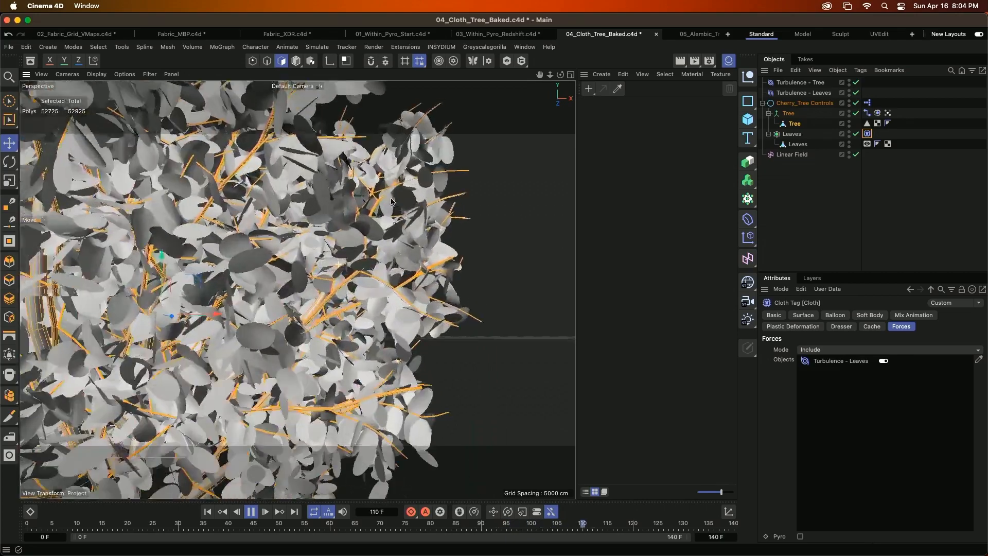
mouse_move(406, 254)
left_mouse_down("alt")
mouse_move(408, 232)
mouse_move(416, 264)
left_mouse_up("alt")
scroll(416, 263, "down", 10)
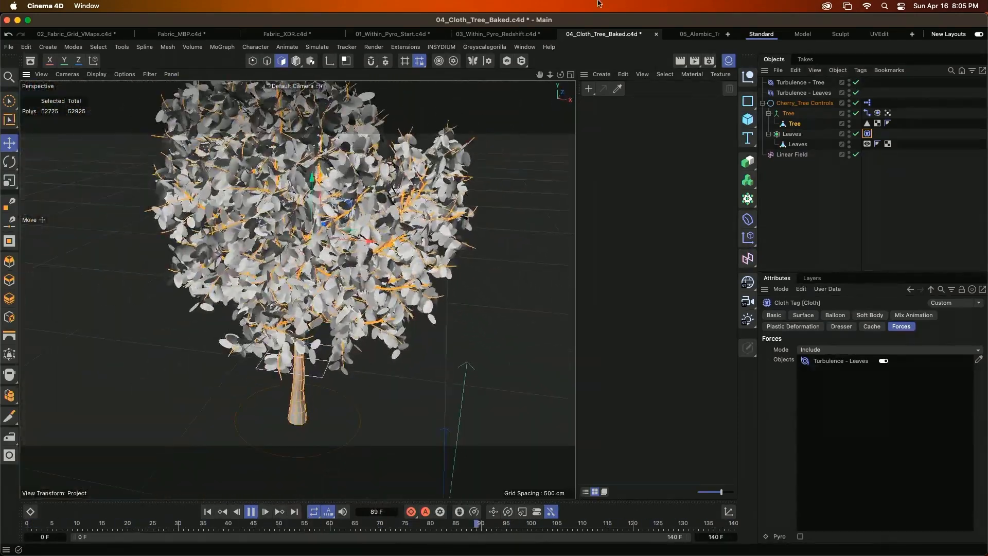
left_click(252, 512)
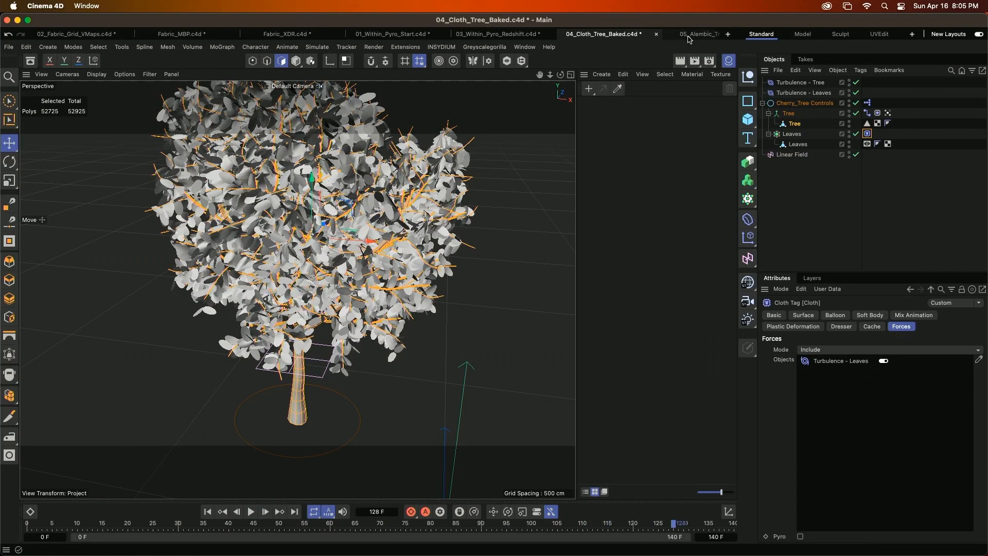
- Preview the two baked trees' animation in the 05_Alembic_Tree project and return to the 03_Within_Pyro_Redshift project
left_click(699, 34)
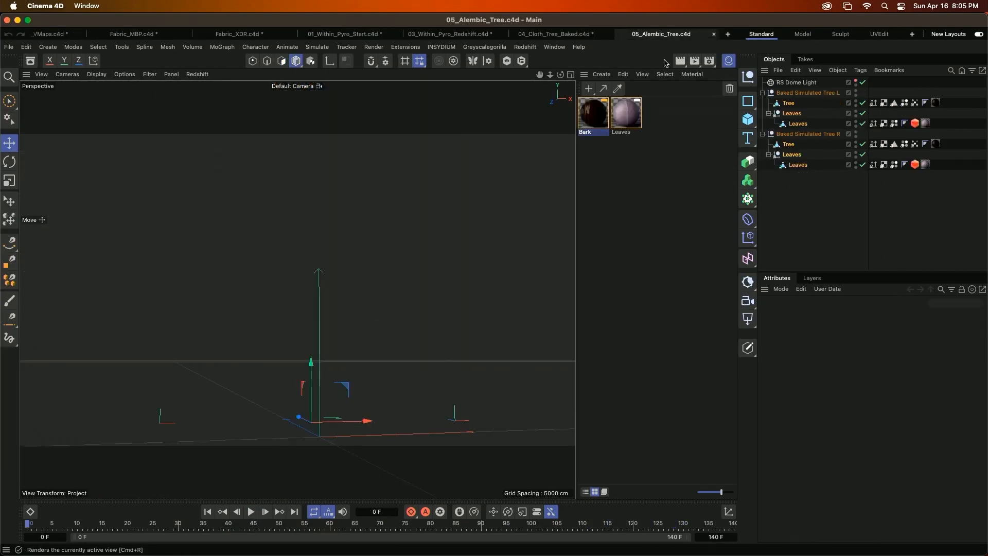
left_click(251, 512)
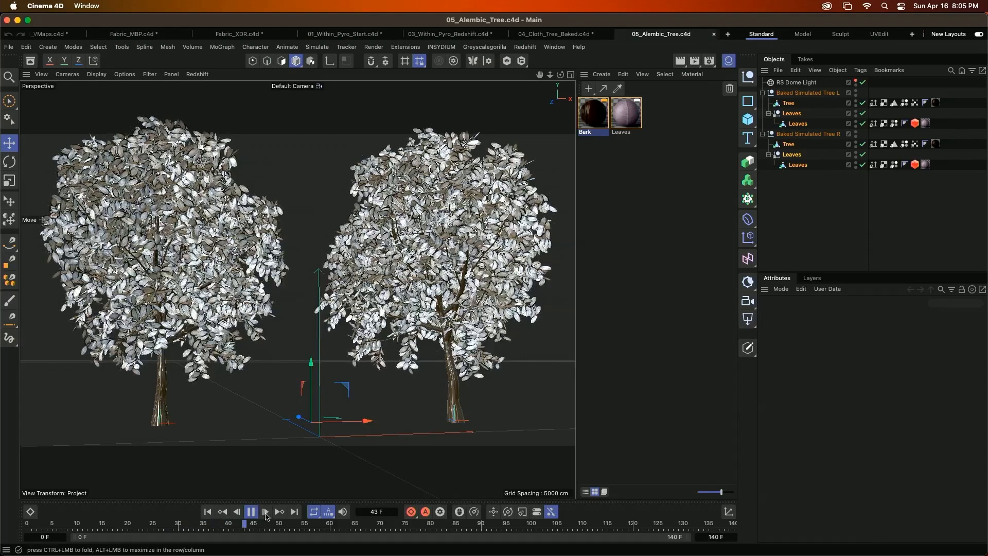
left_click(251, 512)
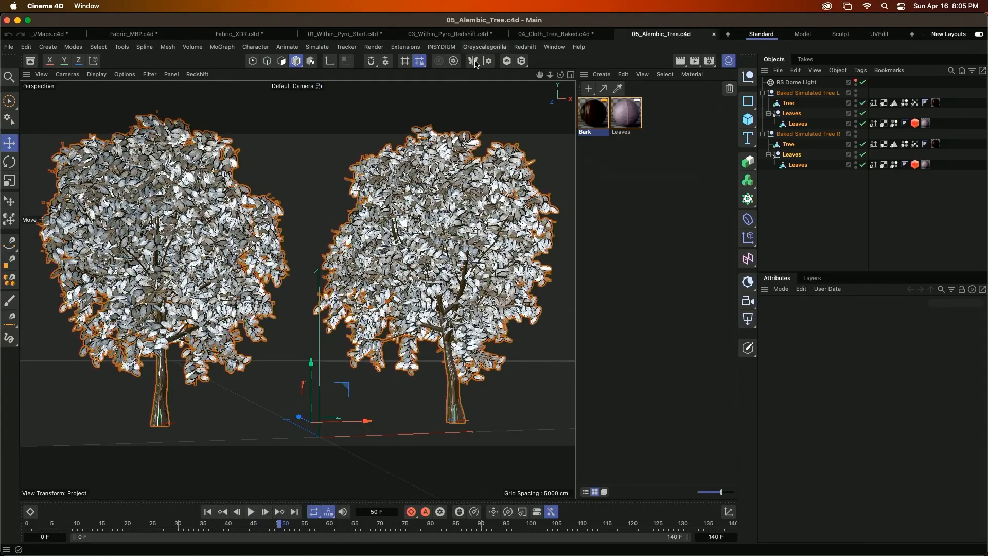
left_click(479, 35)
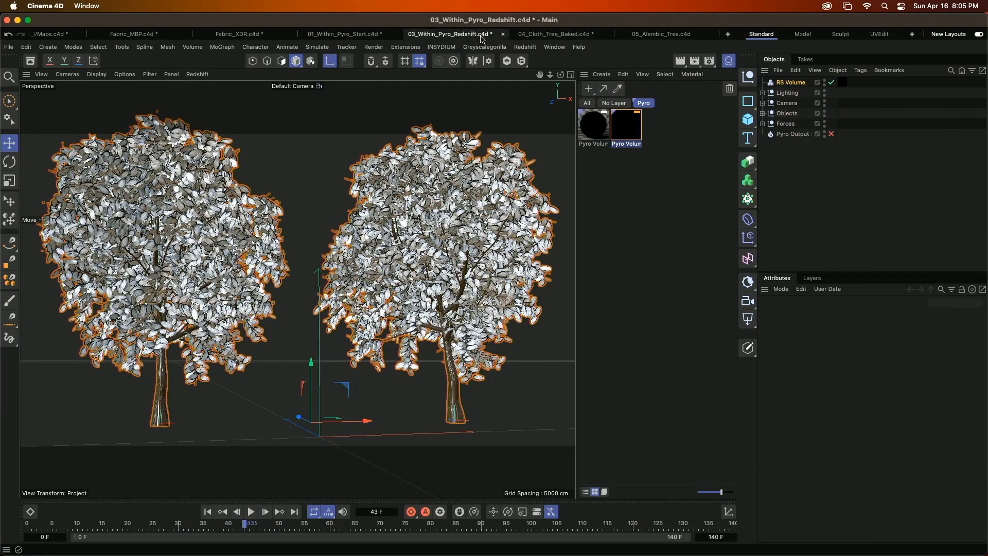
- Switch back to the 05_Alembic_Tree project with the two baked trees
left_click(661, 34)
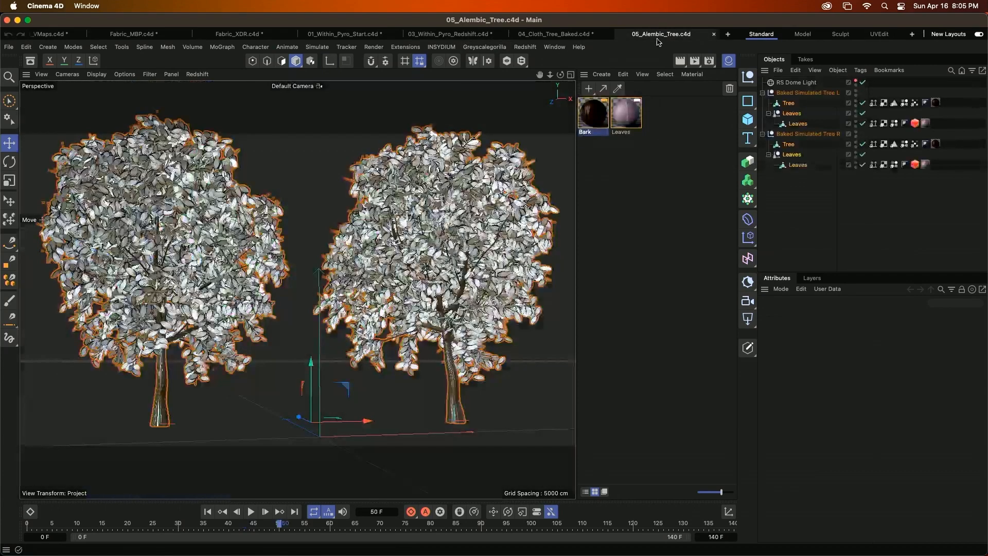
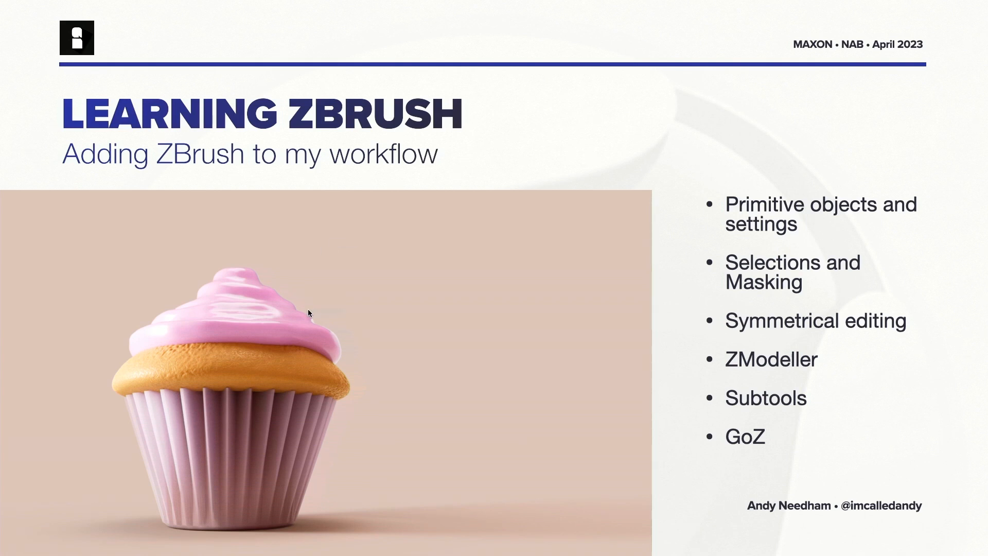
- Switch to ZBrush and draw a Cylinder3D primitive on the canvas in Edit mode
key("super+Tab")
left_click(566, 288)
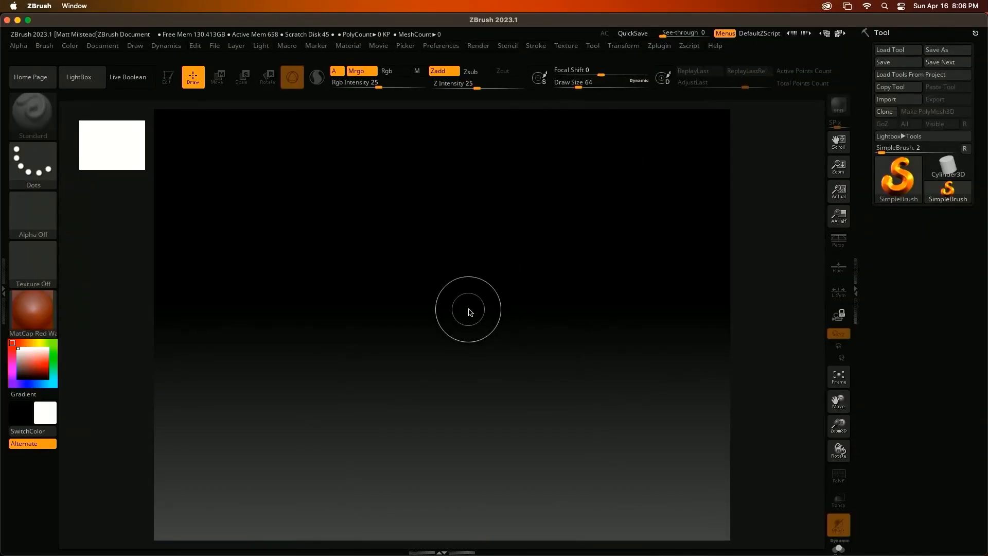
left_click(898, 181)
left_click(444, 181)
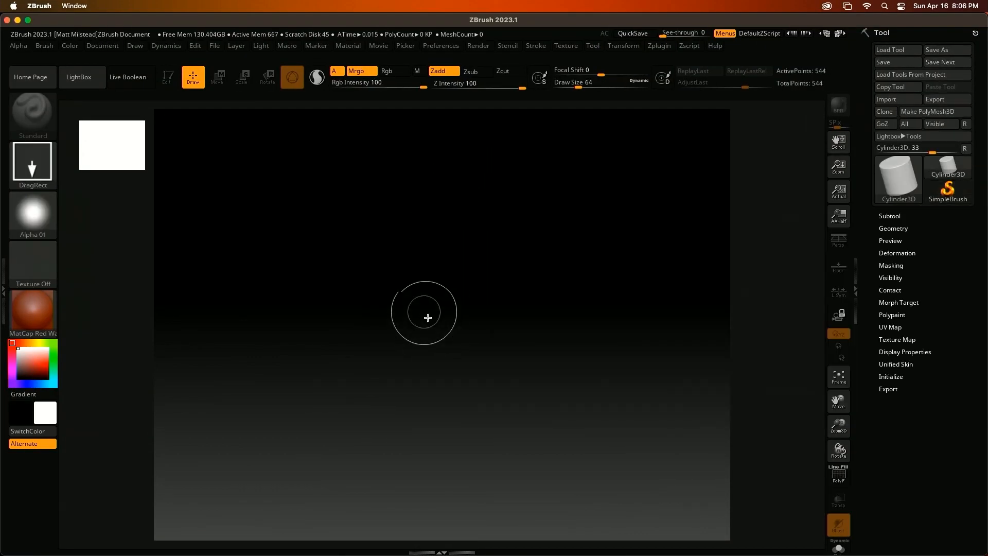
left_click_drag(393, 272, 404, 384)
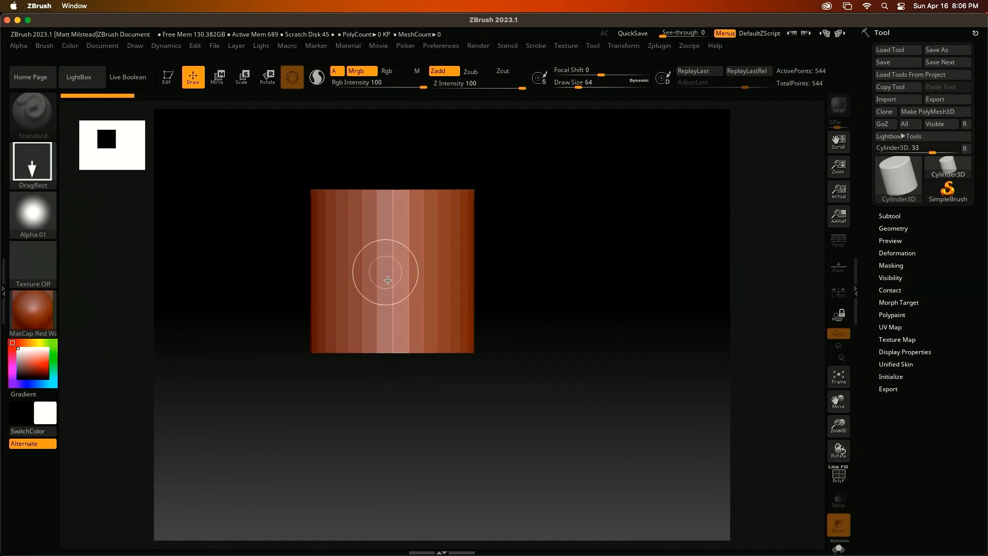
left_click(166, 77)
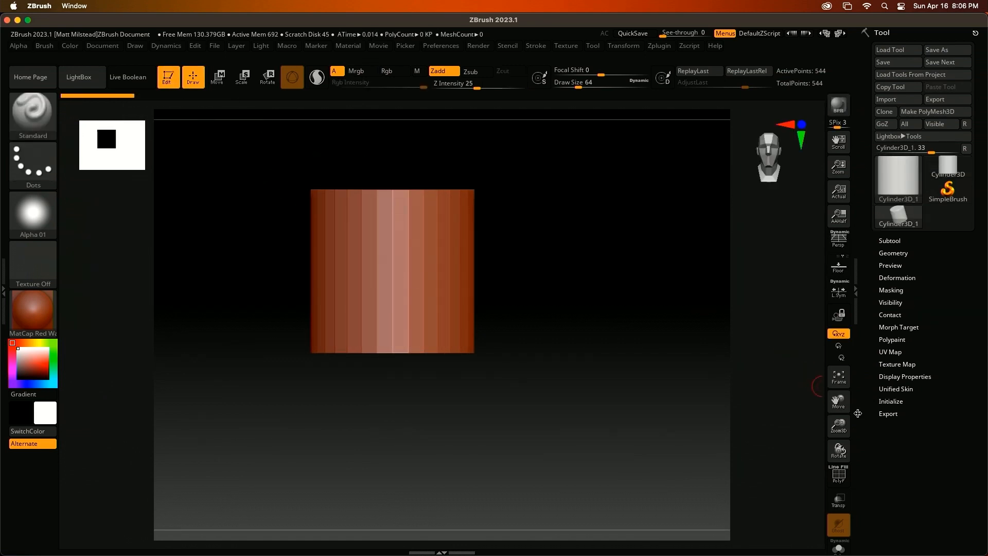
- Initialize the cylinder with a Z Size of 50, HDivide of 64 and VDivide of 3
left_click(905, 401)
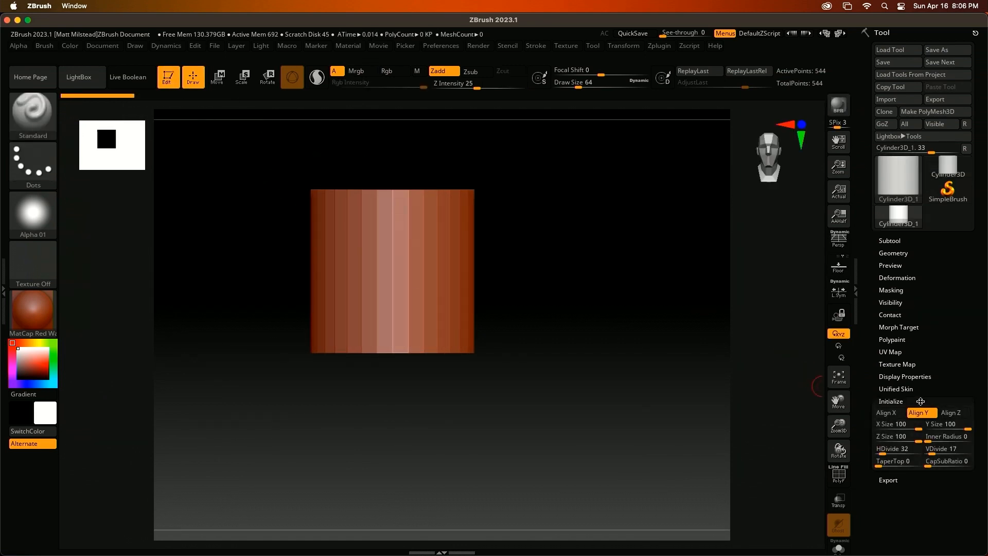
left_click(904, 437)
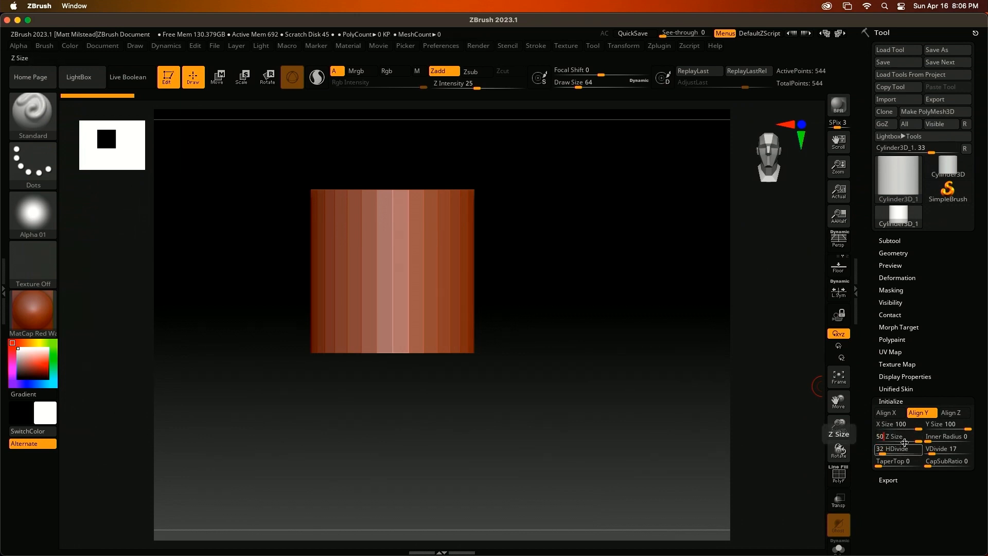
left_click(902, 452)
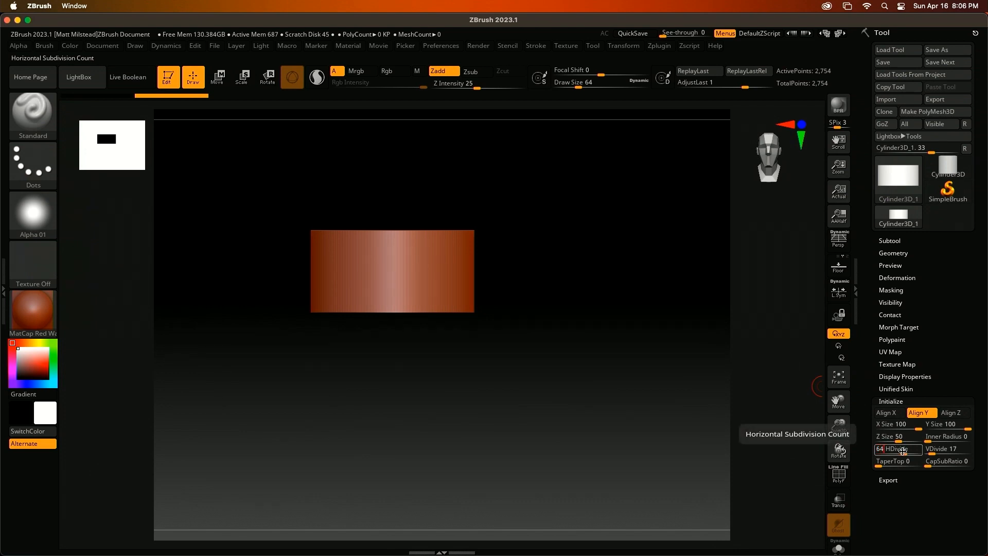
left_click(933, 451)
left_click_drag(932, 451, 922, 456)
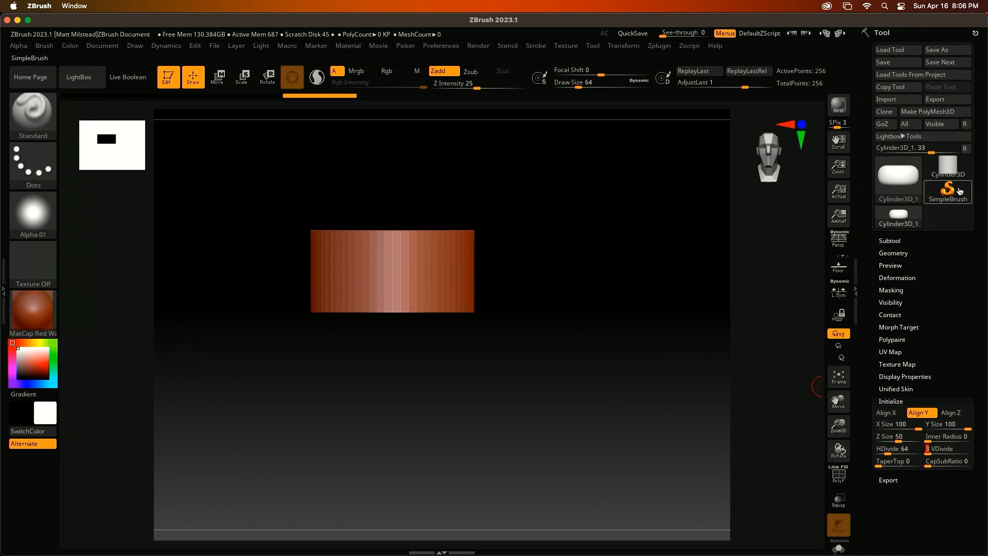
- Convert the cylinder to a PolyMesh3D and display its polyframe
left_click(944, 113)
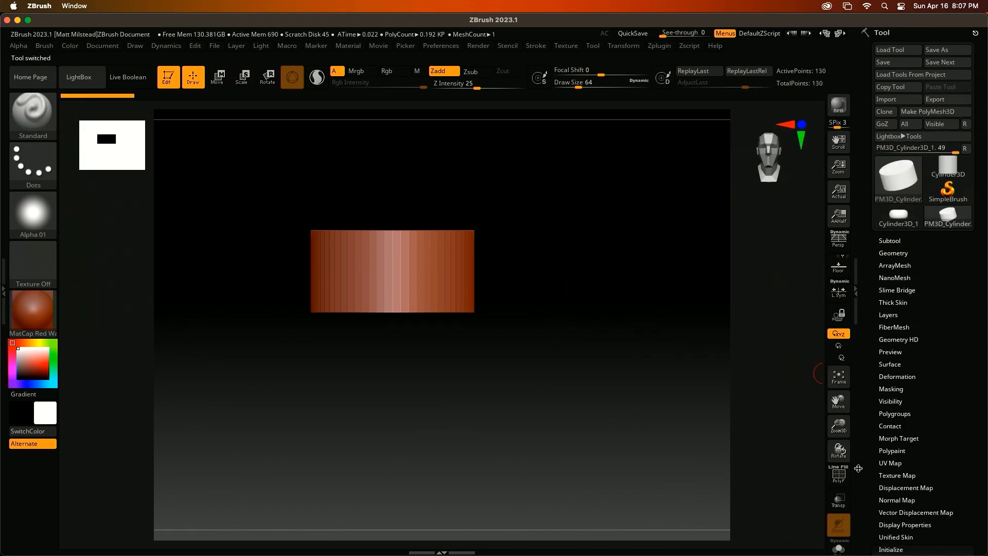
key("shift+f")
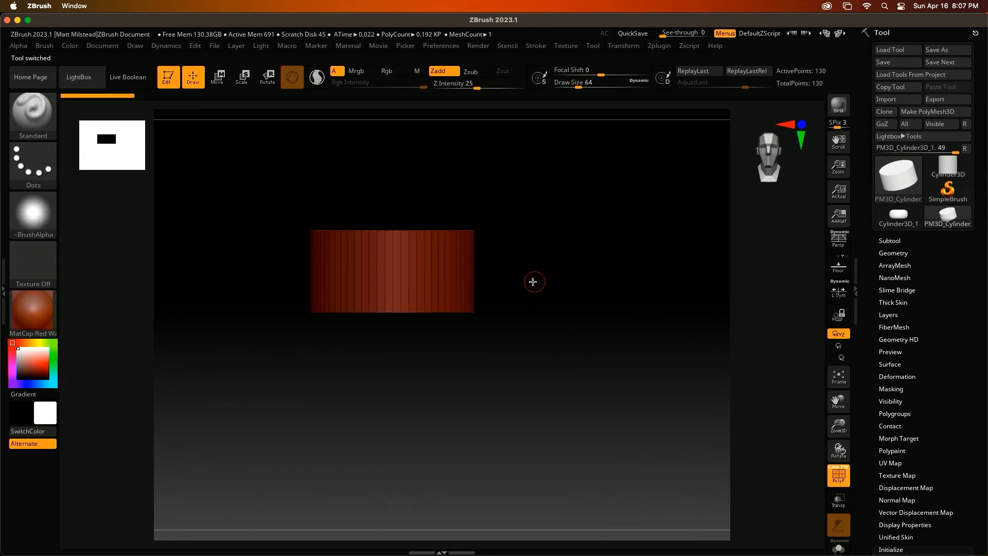
left_click_drag(554, 265, 532, 271)
- Mask the cylinder's upper part, center the gizmo on the unmasked base, scale it inward for a tapered cup shape, and clear the mask
key("ctrl")
key("ctrl")
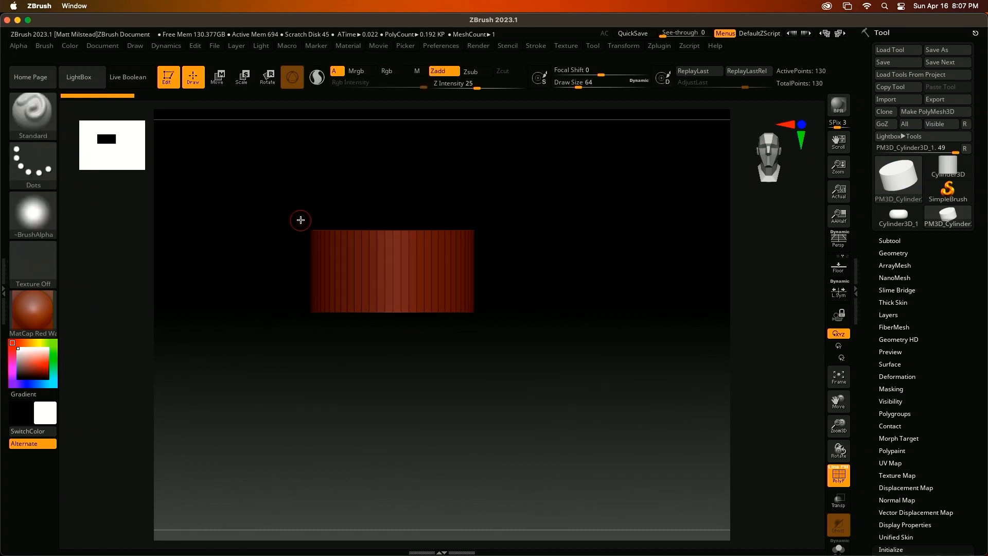
left_click_drag(283, 196, 533, 238, "ctrl")
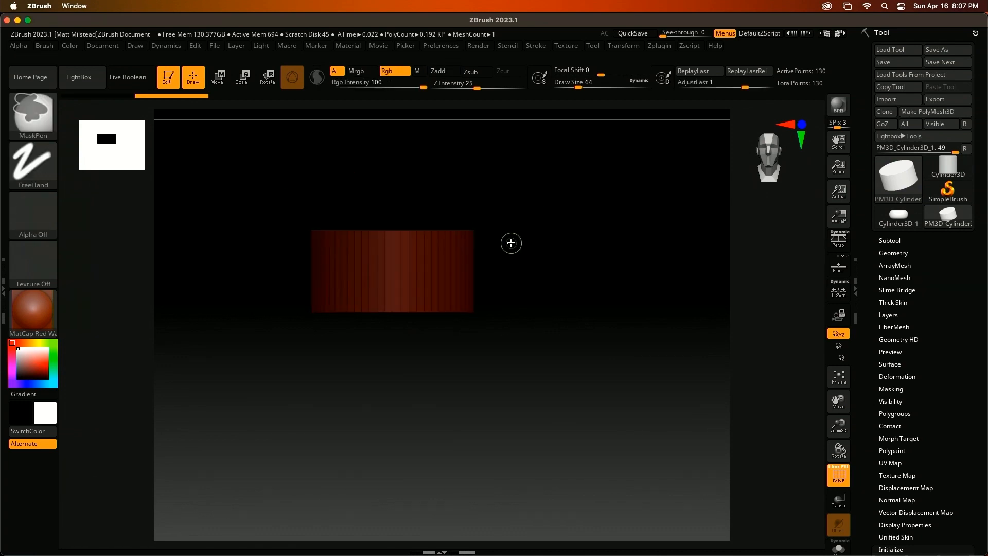
left_click(218, 77)
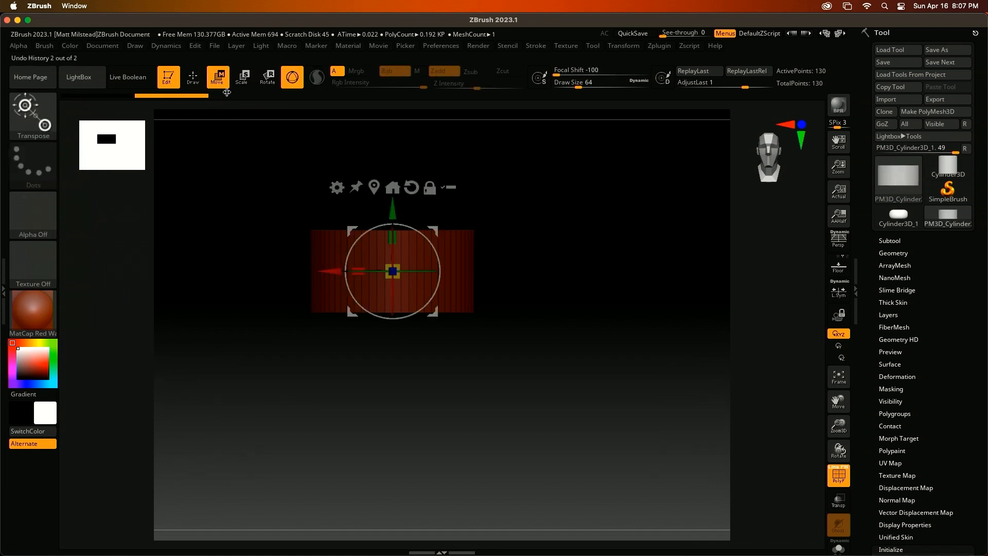
left_click(374, 190)
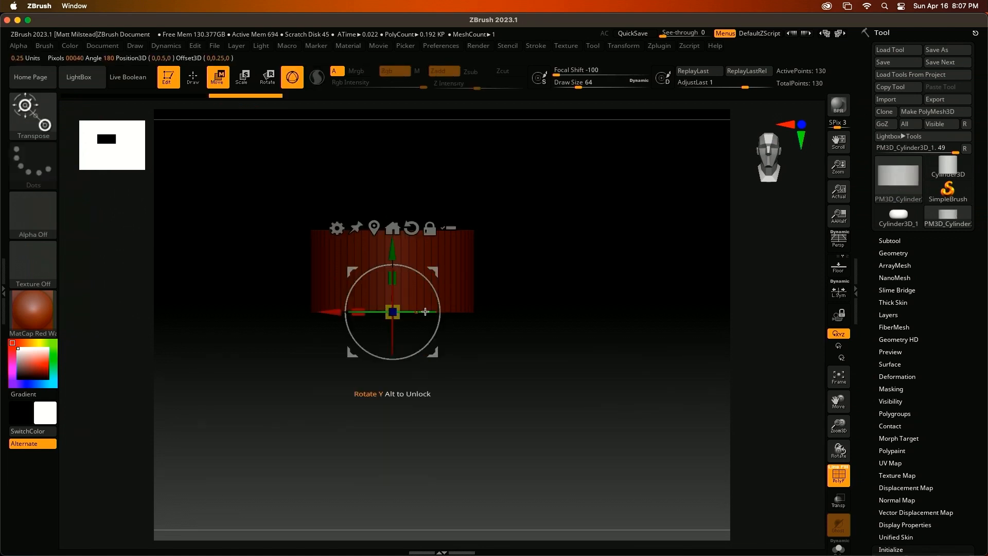
left_click_drag(398, 308, 379, 321)
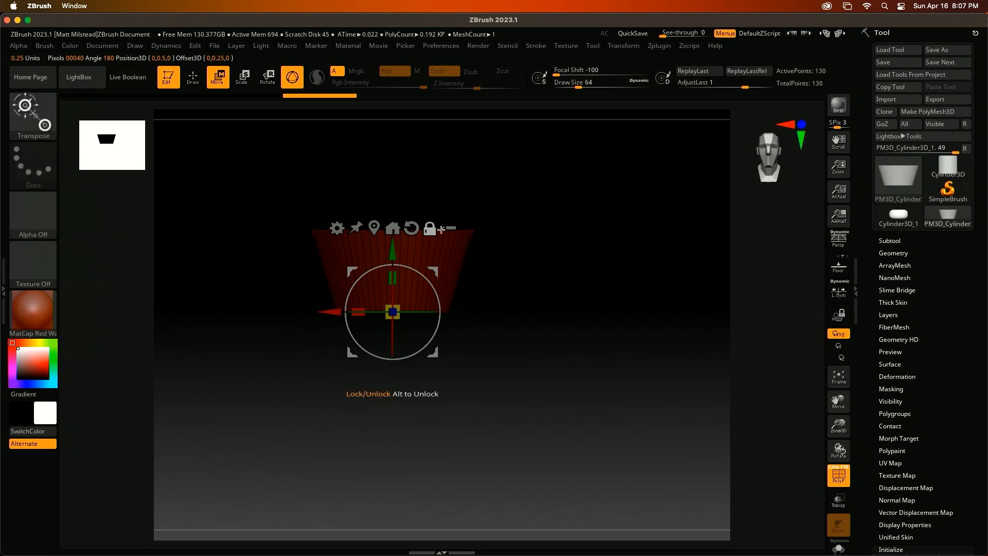
key("q")
left_click(576, 277, "ctrl")
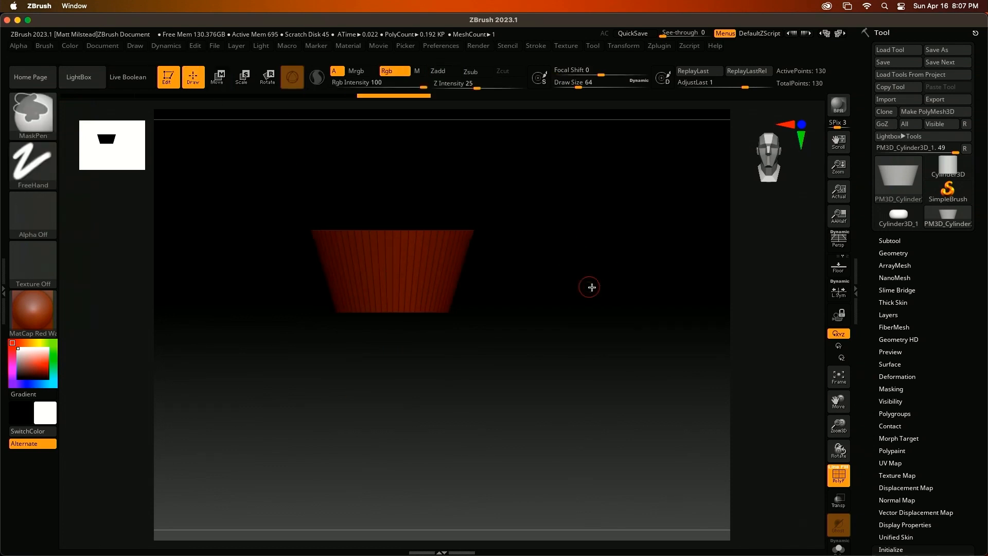
- View the cup from above and activate radial symmetry around Y only, with a RadialCount of 32
left_click_drag(551, 335, 547, 375, "shift")
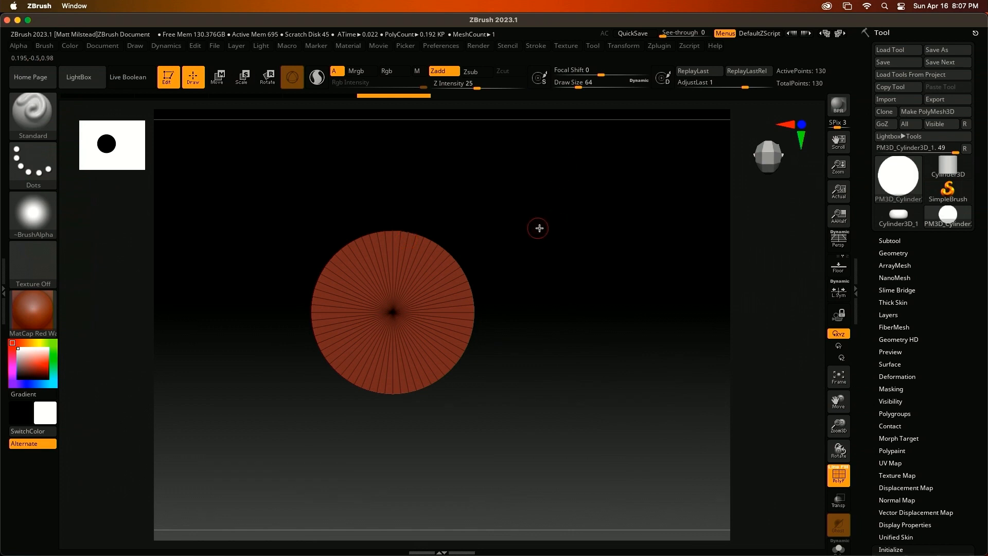
left_click(627, 47)
left_click(652, 340)
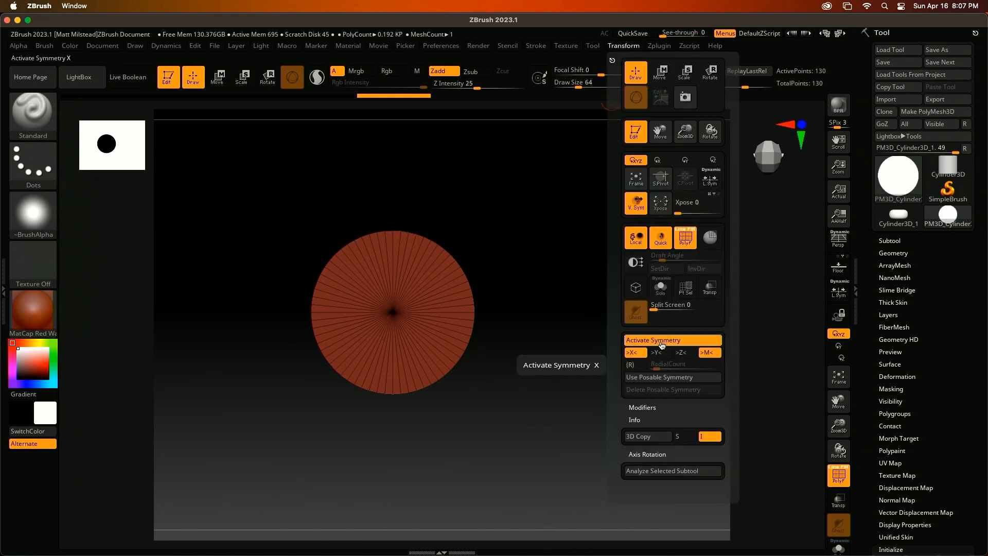
left_click(658, 353)
left_click(636, 365)
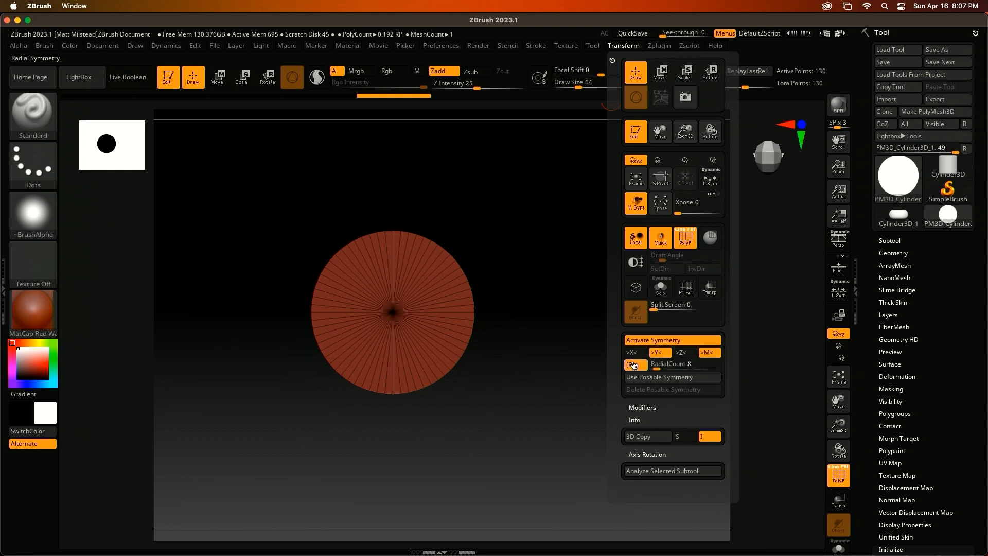
left_click(672, 365)
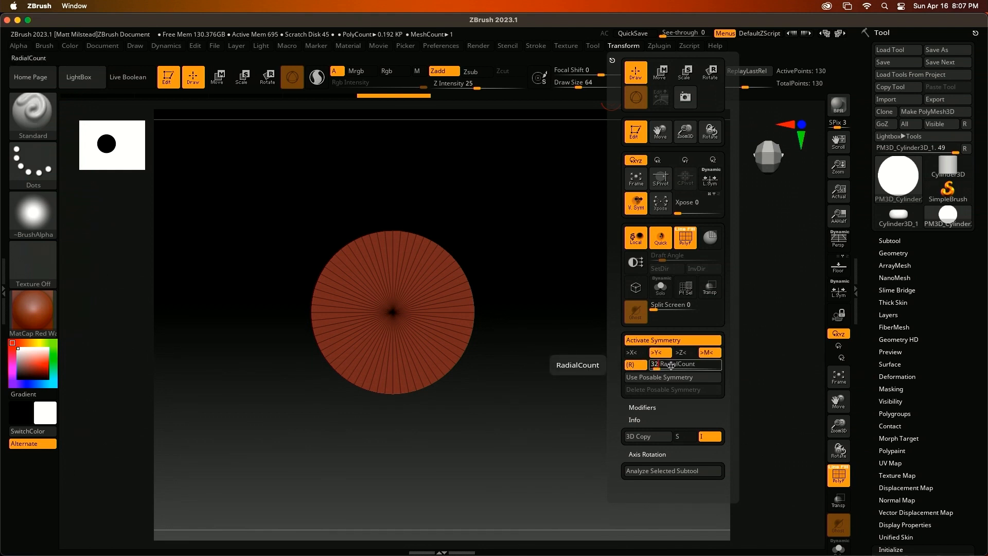
key("Return")
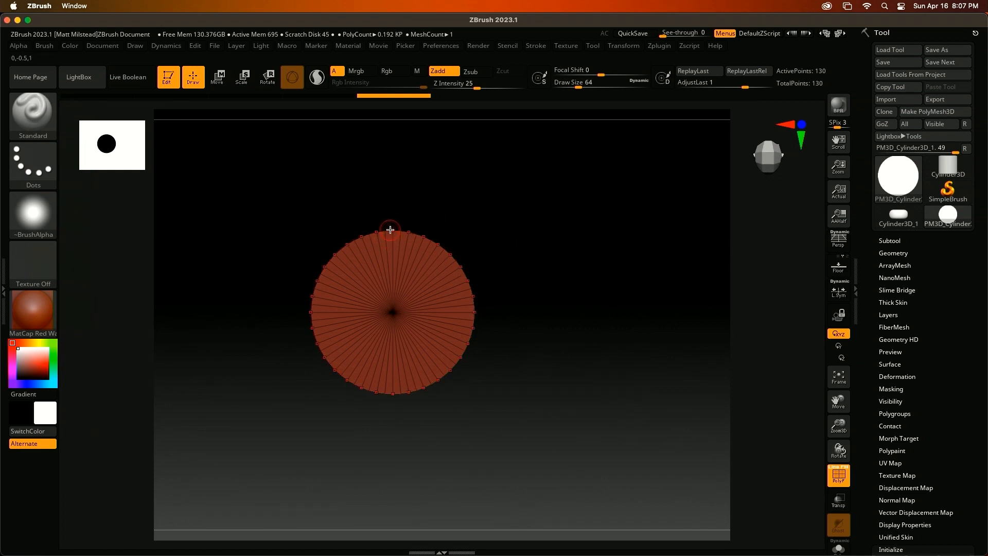
- Mask alternating points around the cup's rim and scale the unmasked points inward to pleat the sides like a cupcake case
key("ctrl")
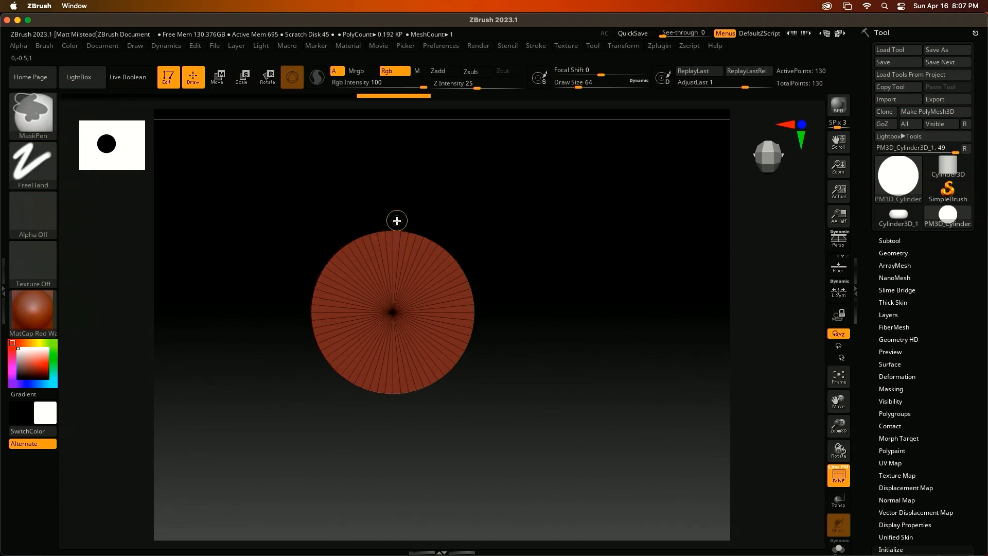
left_click_drag(398, 239, 399, 239, "ctrl")
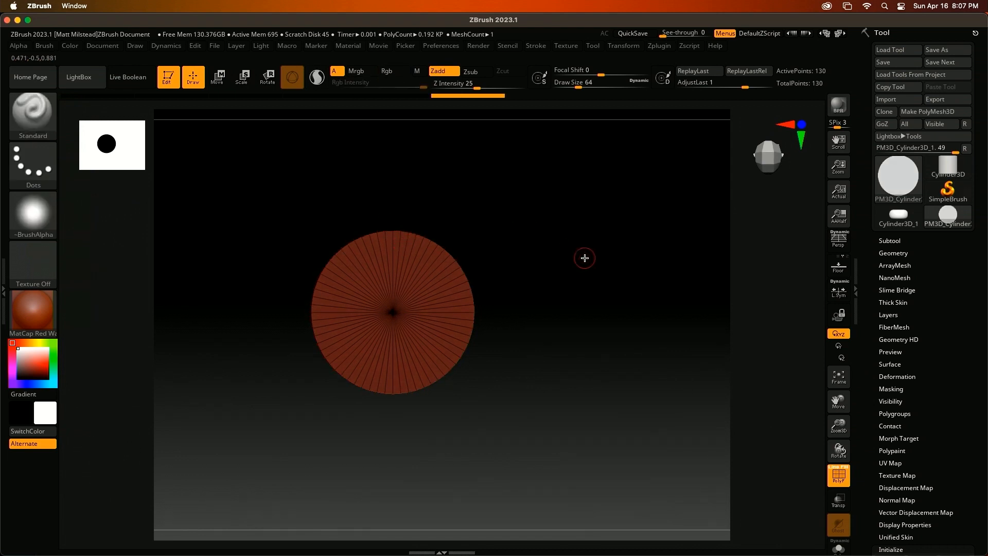
left_click_drag(538, 276, 514, 293)
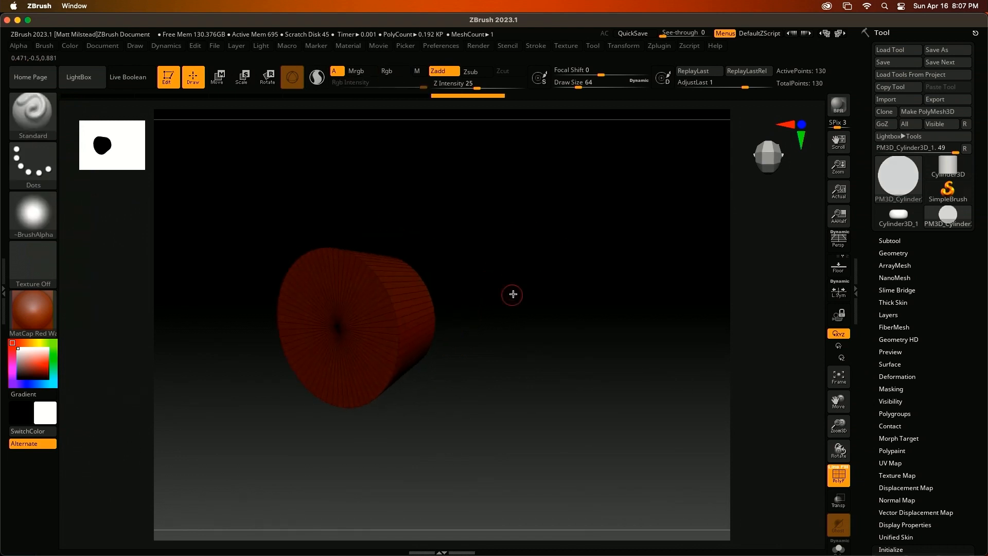
key("w")
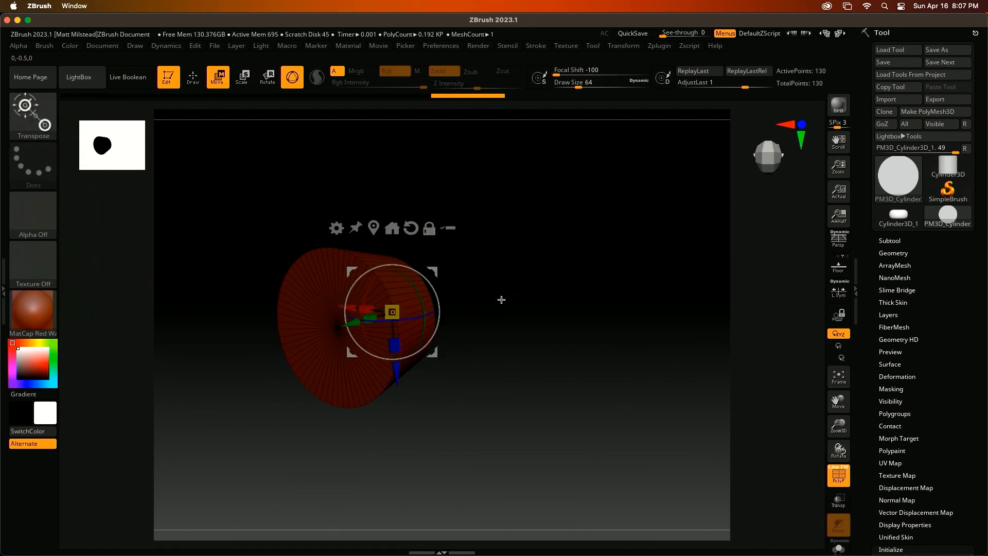
left_click_drag(369, 319, 383, 312)
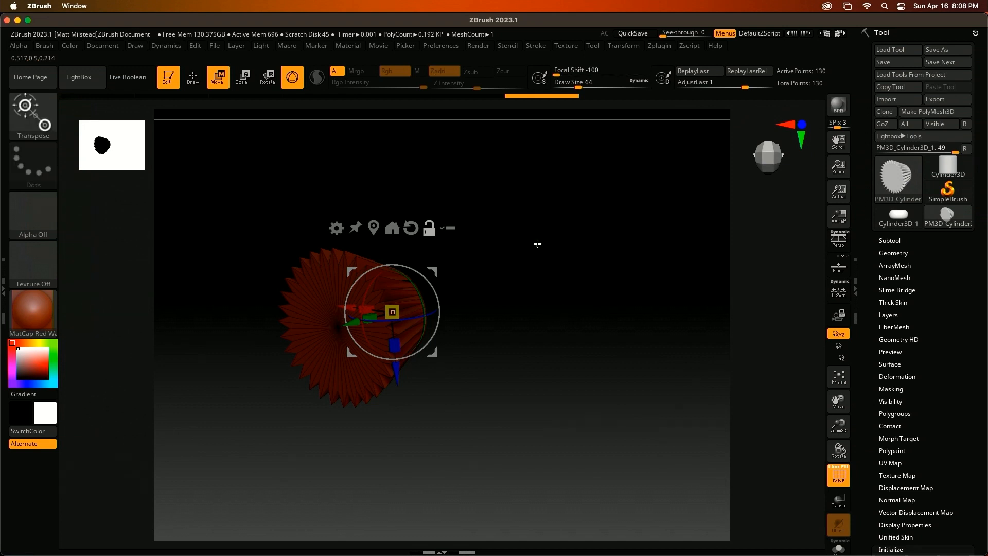
left_click(194, 79)
mouse_move(609, 304)
left_mouse_down()
mouse_move(577, 277)
mouse_move(588, 211)
left_mouse_up()
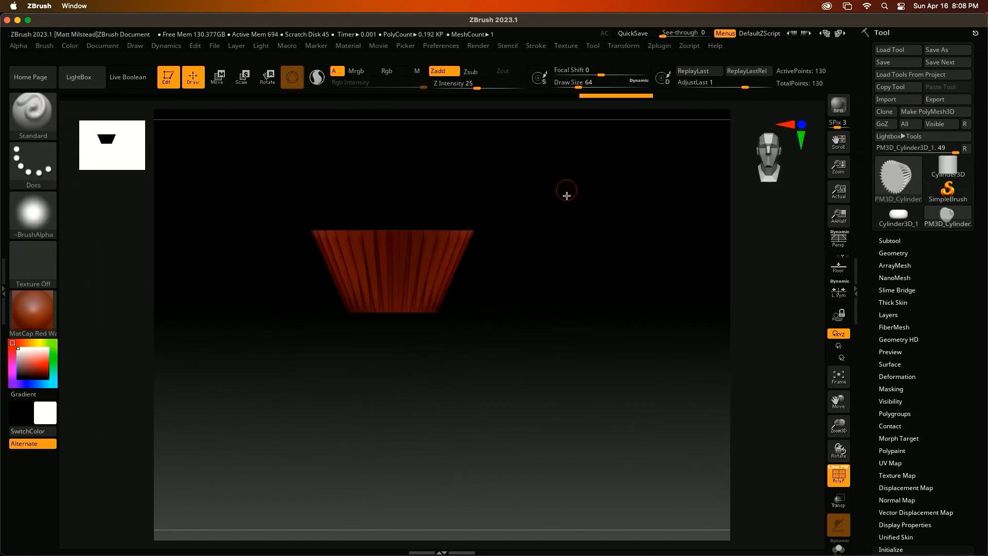
left_click_drag(521, 313, 536, 375)
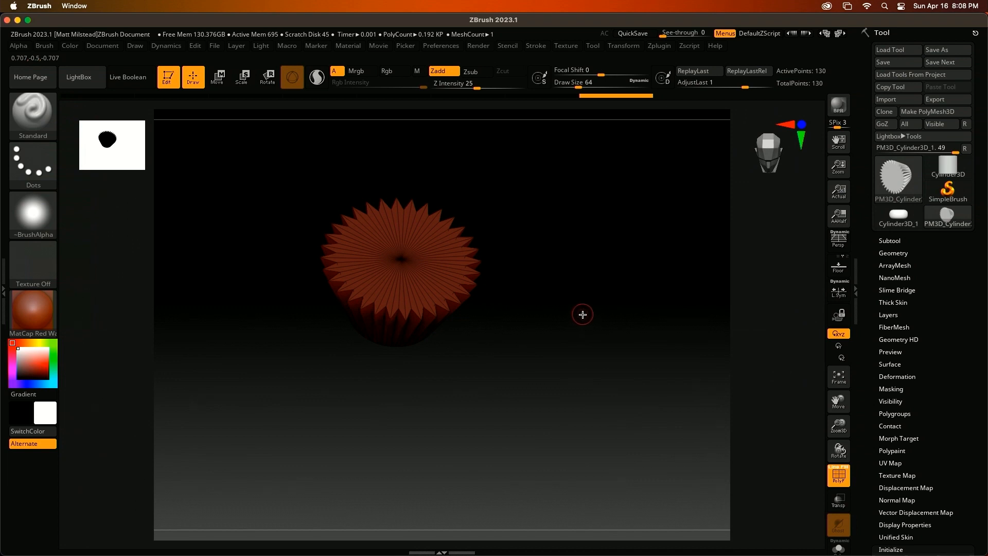
- Hide the pleated case's top cap and delete the hidden geometry to leave the case open
key("ctrl+shift")
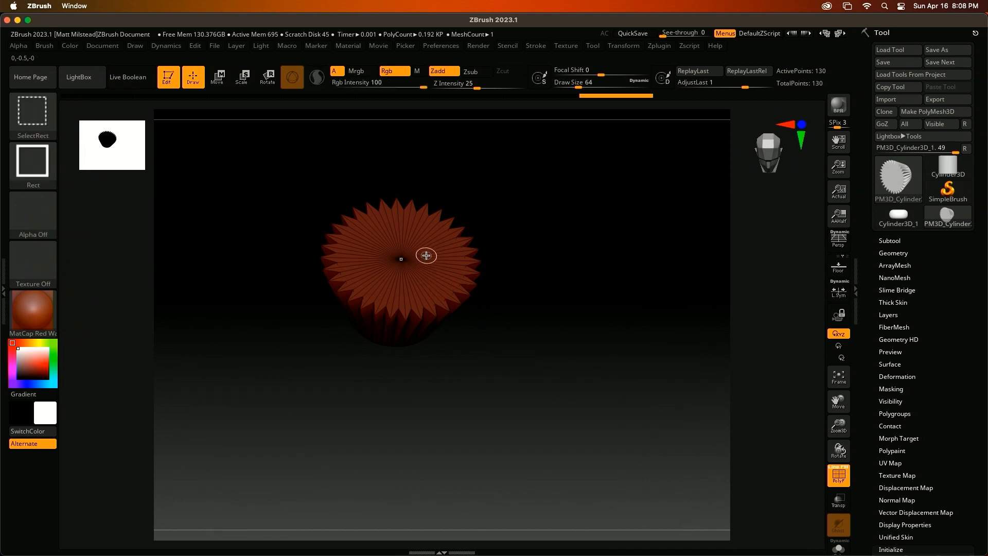
left_click_drag(423, 244, 381, 274, "ctrl+shift")
key("ctrl+shift")
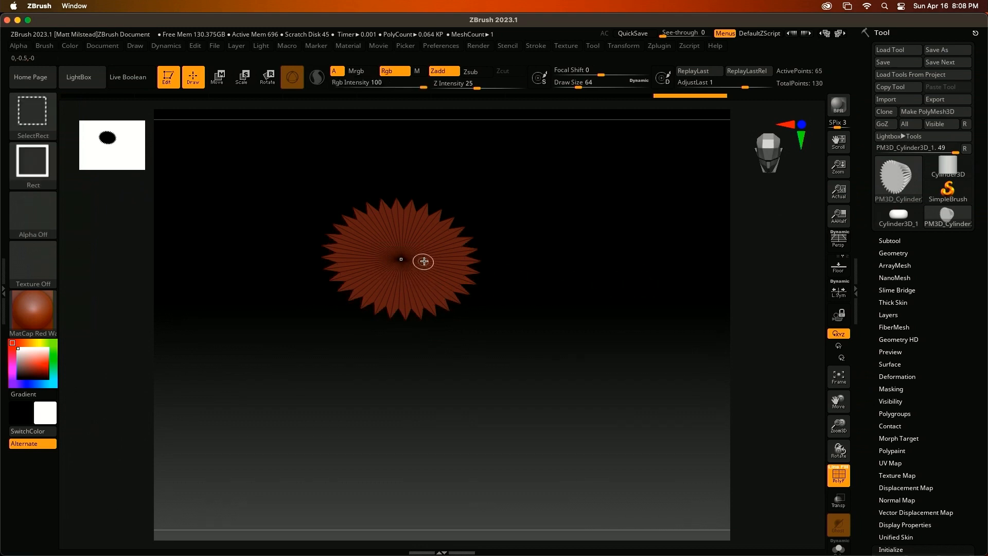
left_click(427, 259, "ctrl+shift")
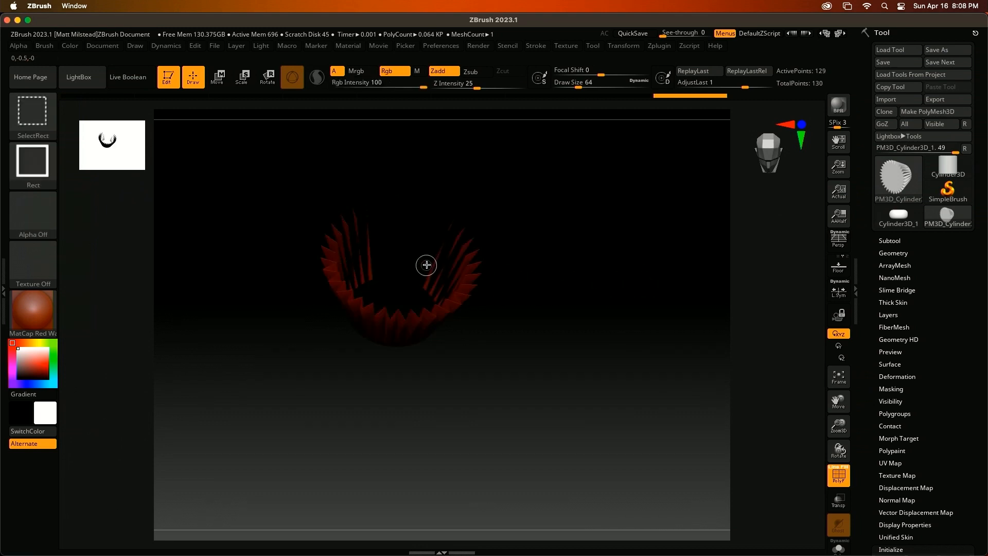
left_click(896, 253)
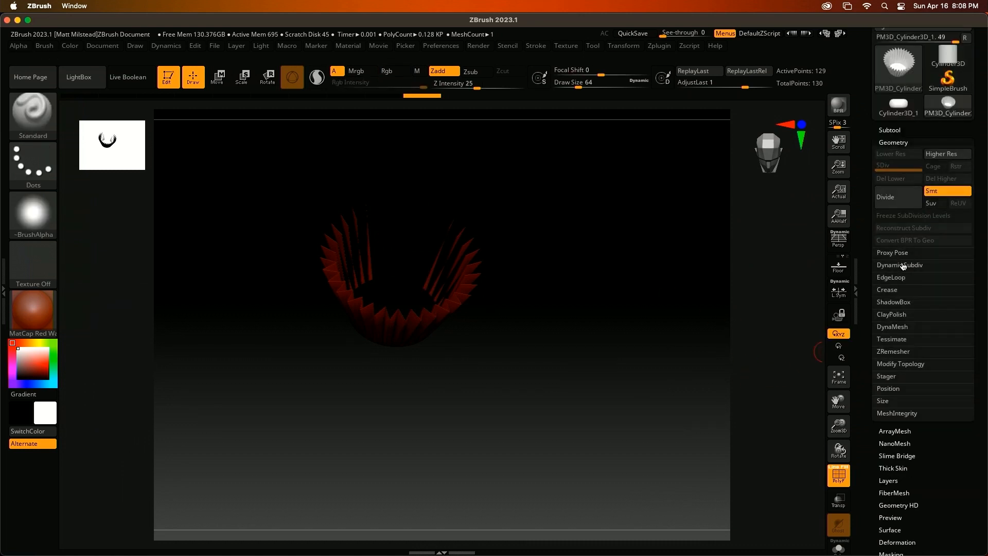
left_click(902, 365)
left_click(897, 414)
left_click_drag(977, 401, 975, 292)
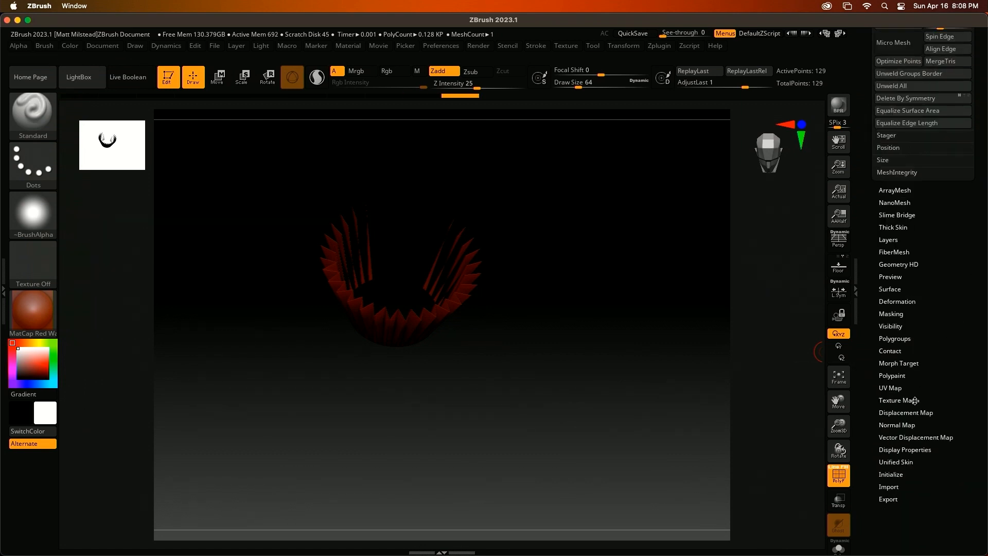
- Turn on double-sided display for the case and inspect its pleated sides and base
left_click(905, 449)
left_click(879, 343)
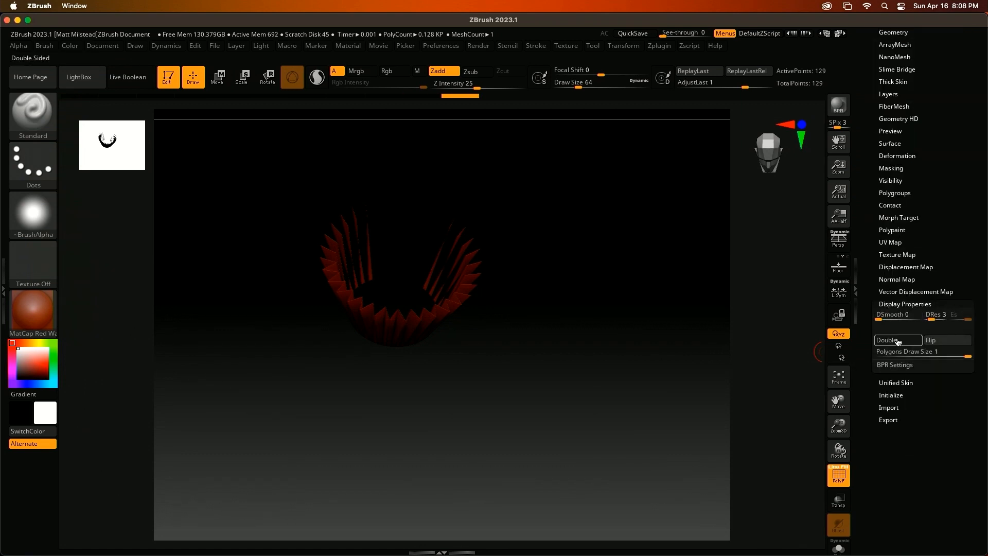
left_click_drag(574, 355, 569, 311, "shift")
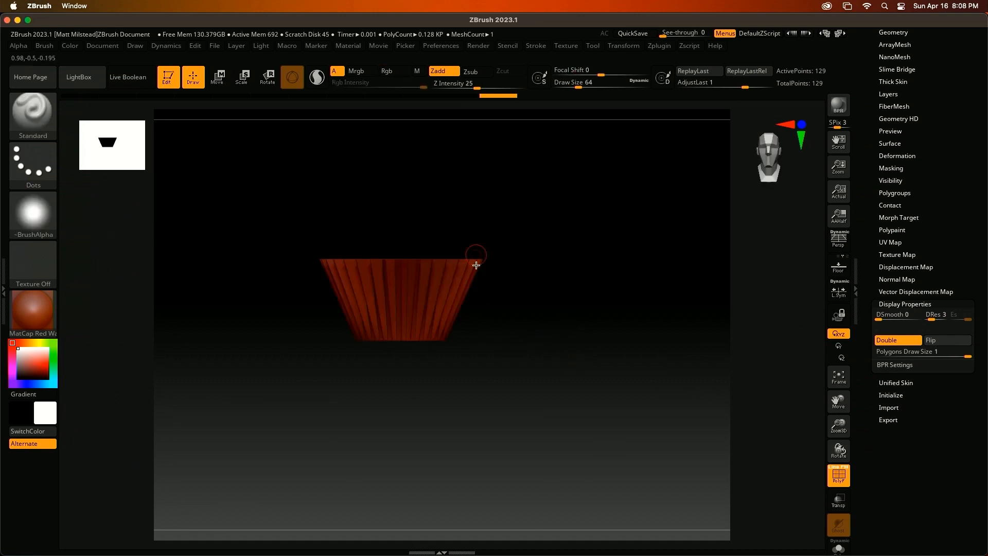
right_click_drag(490, 329, 547, 277, "ctrl")
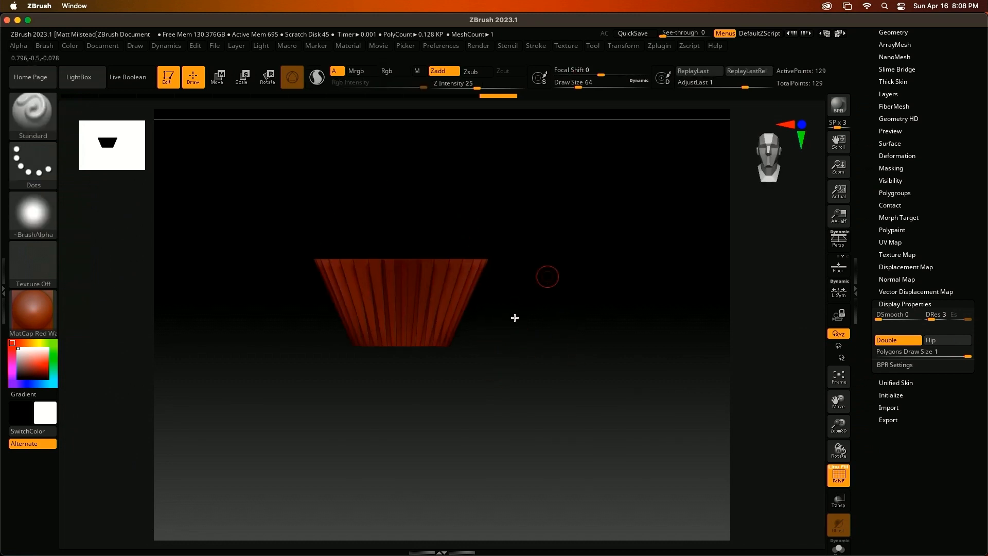
mouse_move(573, 269)
left_mouse_down()
mouse_move(615, 245)
mouse_move(500, 353)
mouse_move(505, 371)
left_mouse_up()
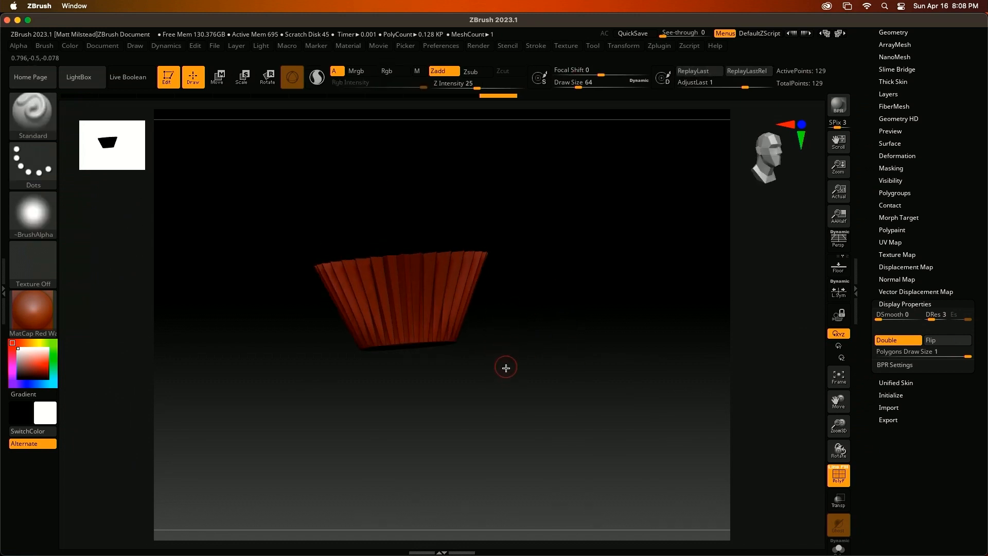
mouse_move(545, 307)
left_mouse_down()
mouse_move(650, 221)
mouse_move(577, 381)
mouse_move(573, 321)
mouse_move(565, 331)
left_mouse_up()
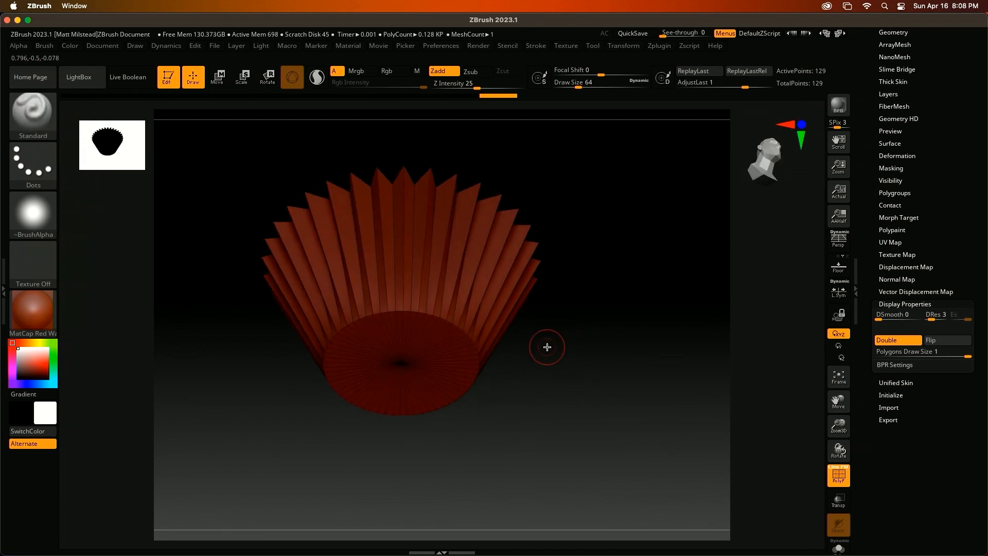
- With the ZModeler brush, insert edge loops around the case's base, close to the bottom edge
key("b")
key("z")
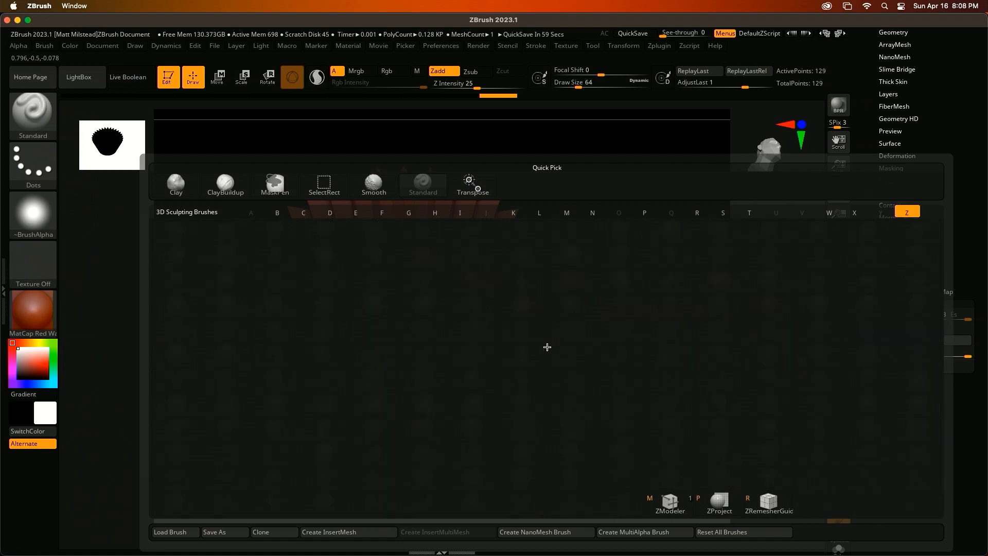
key("m")
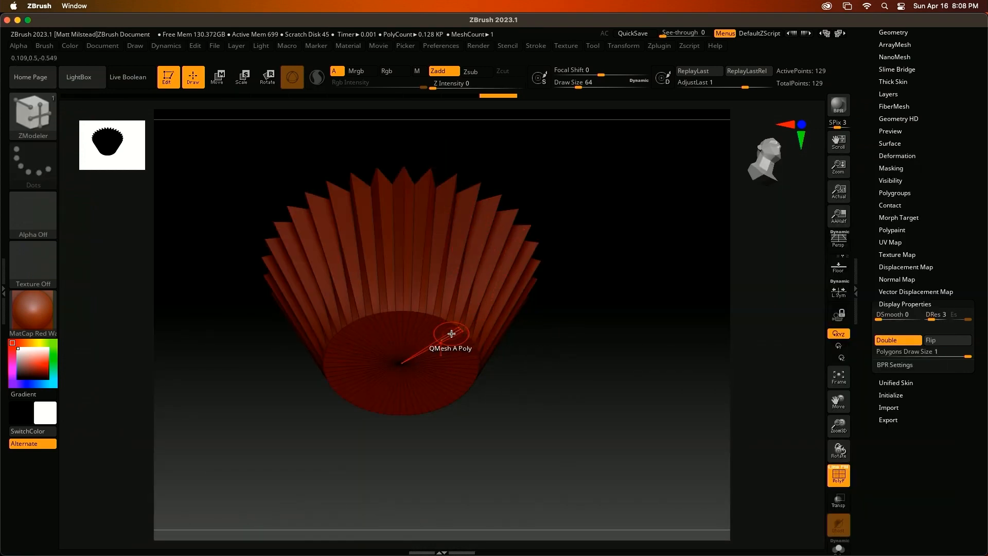
right_click_drag(554, 343, 669, 280, "ctrl")
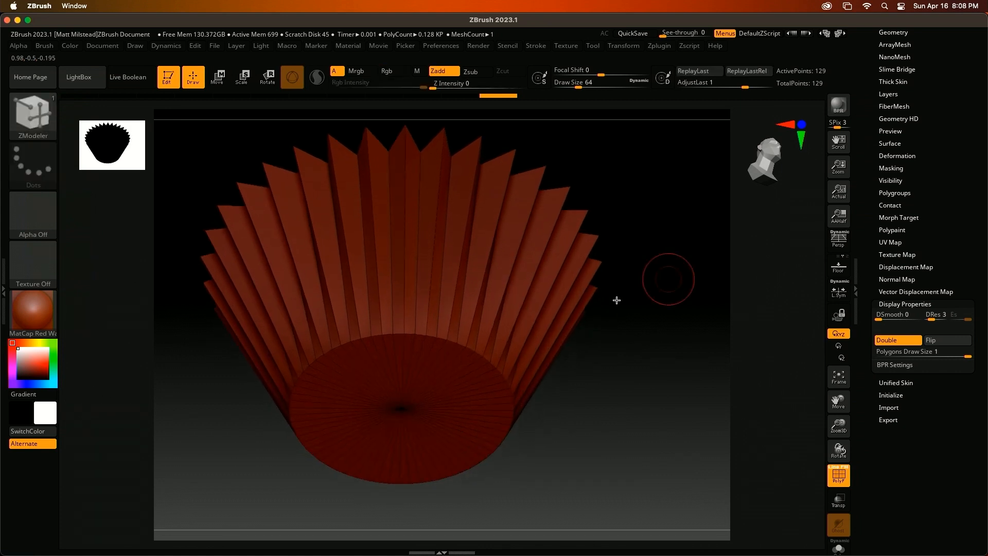
left_click(472, 361)
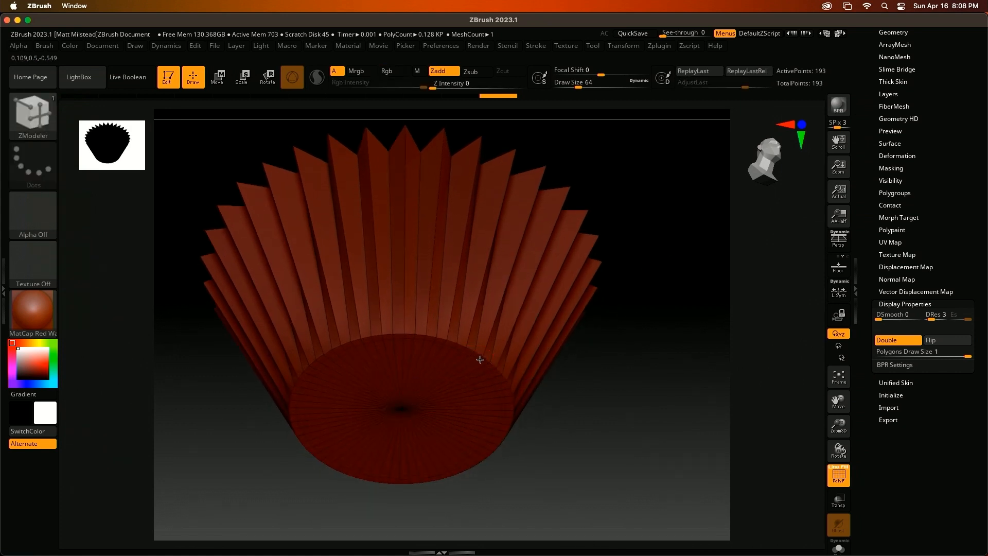
left_click(484, 349)
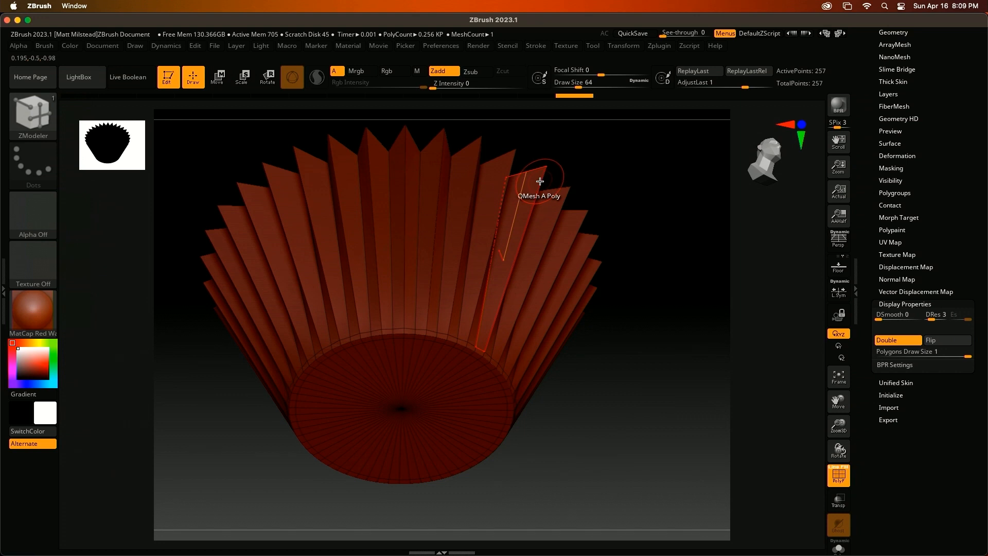
- Set the ZModeler polygon action to Do Nothing and insert an edge loop just below the case's pleated rim
left_click_drag(533, 191, 536, 182)
key("ctrl+z")
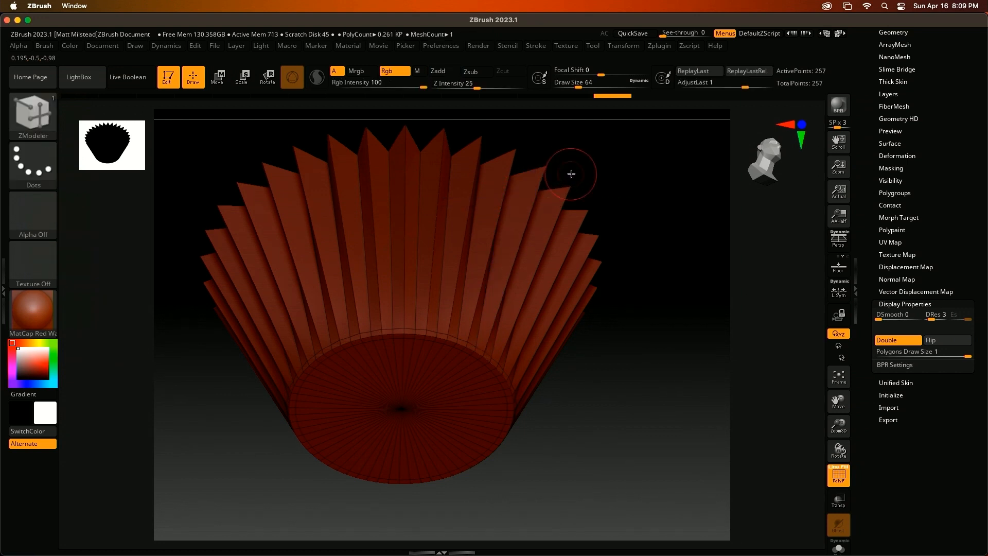
key("space")
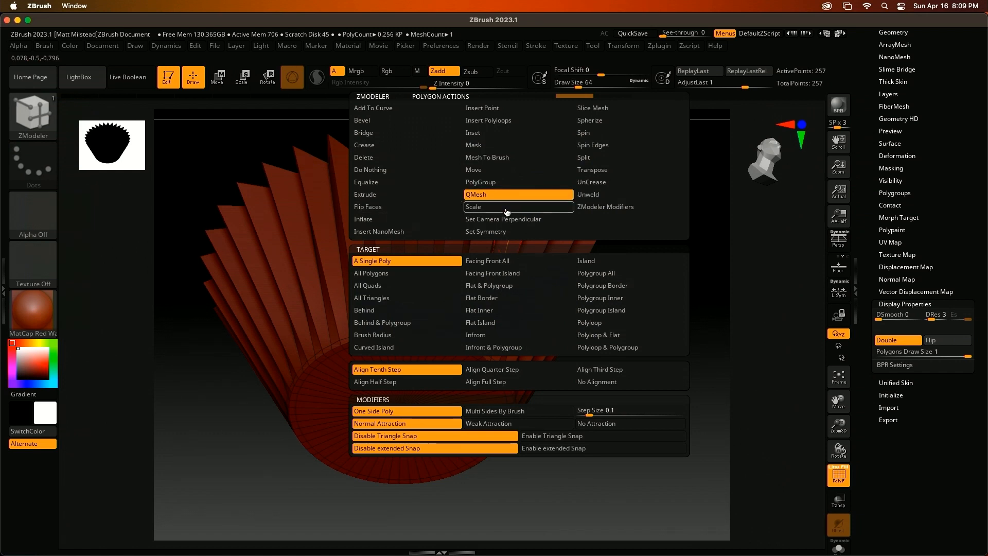
left_click(389, 173)
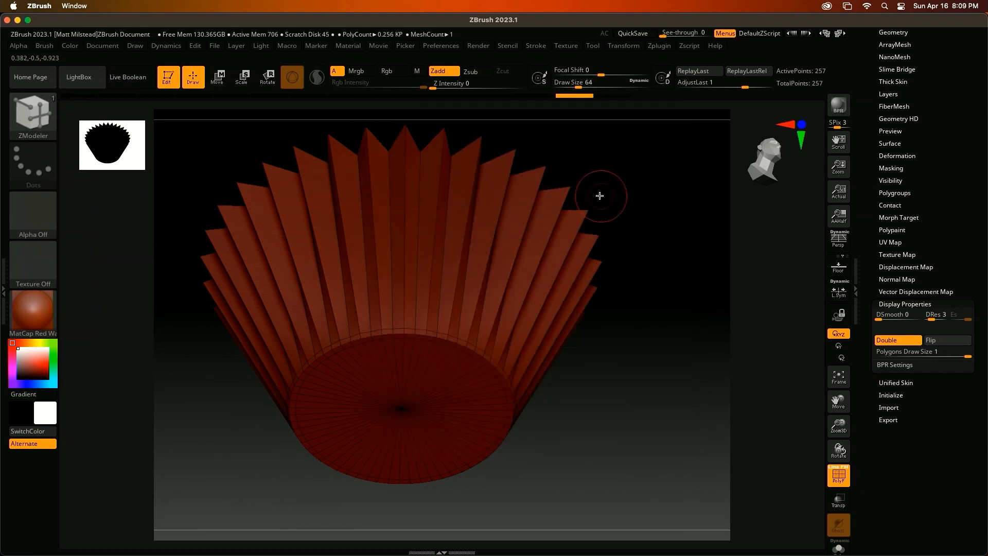
left_click(538, 186)
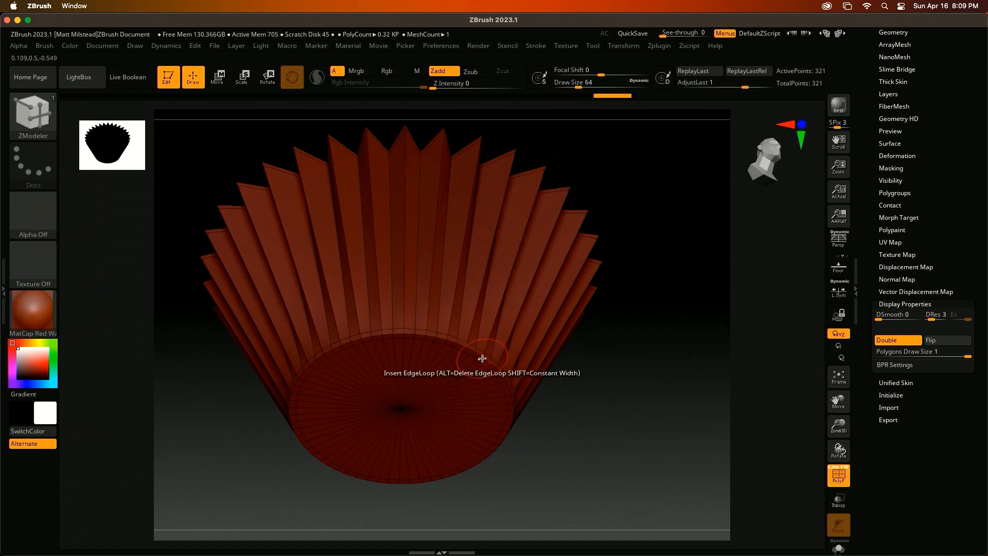
- Set the ZModeler edge action to Bevel with EdgeLoop Complete and bevel the case's bottom edge slightly
key("space")
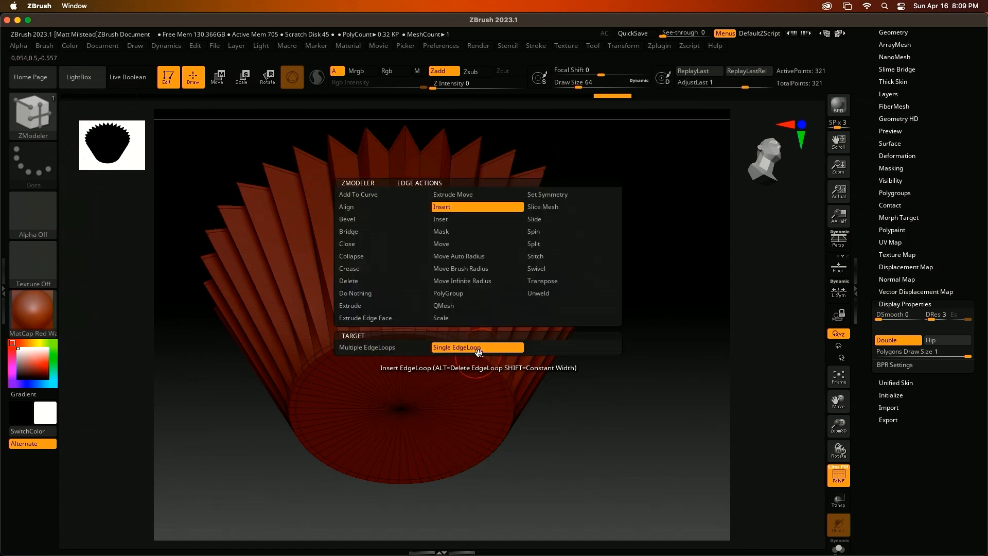
left_click(360, 220)
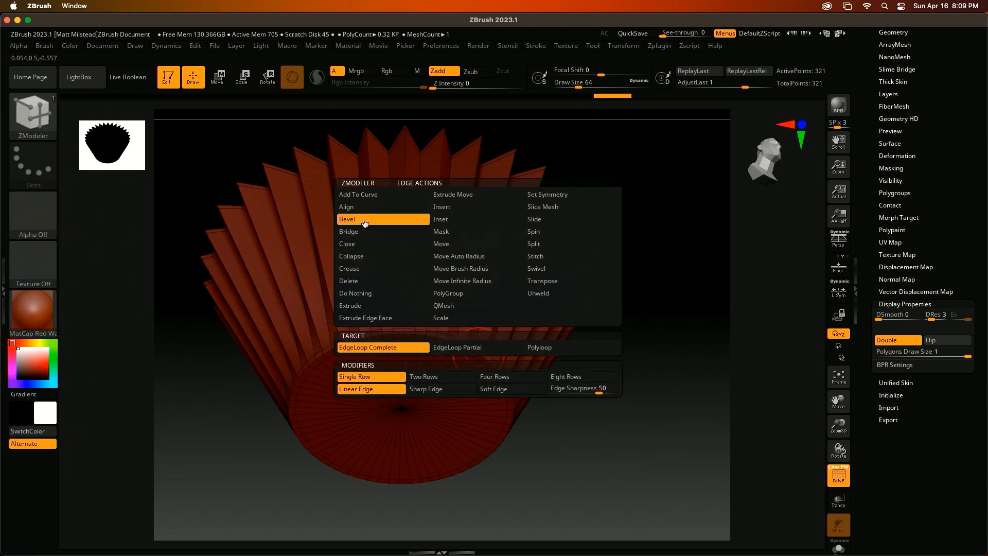
left_click(388, 348)
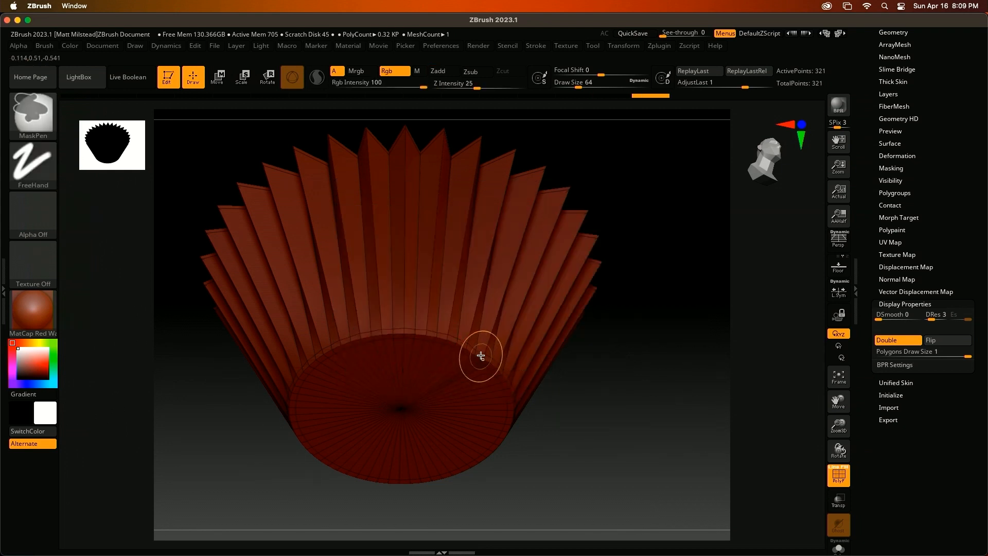
left_click_drag(478, 354, 478, 356)
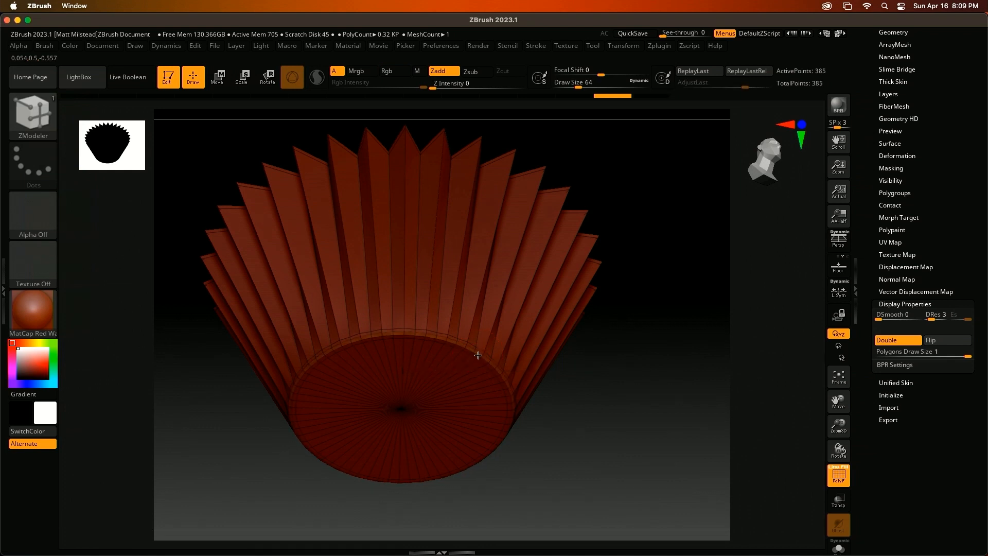
left_click_drag(635, 302, 640, 373, "shift")
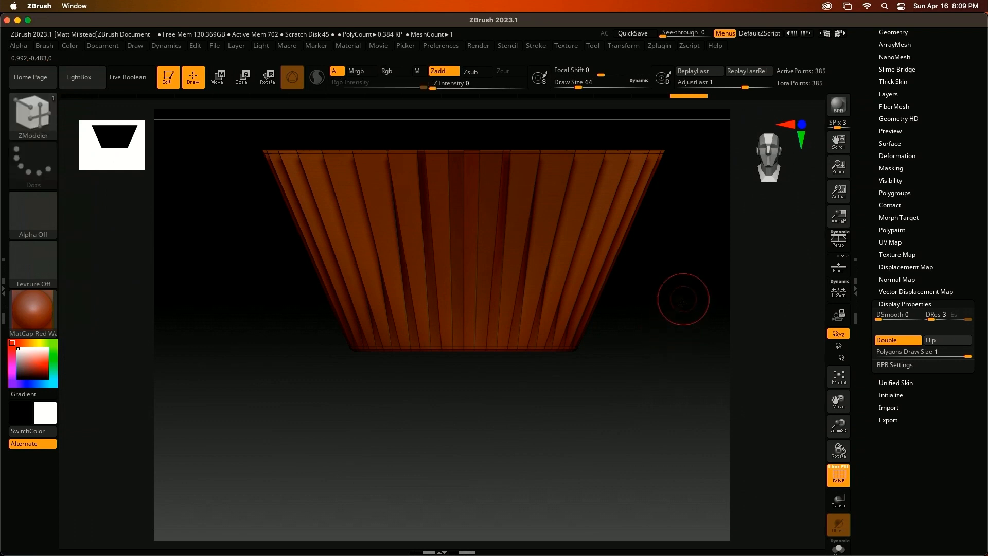
- Rename the cylinder subtool to Case
left_click_drag(950, 92, 934, 220)
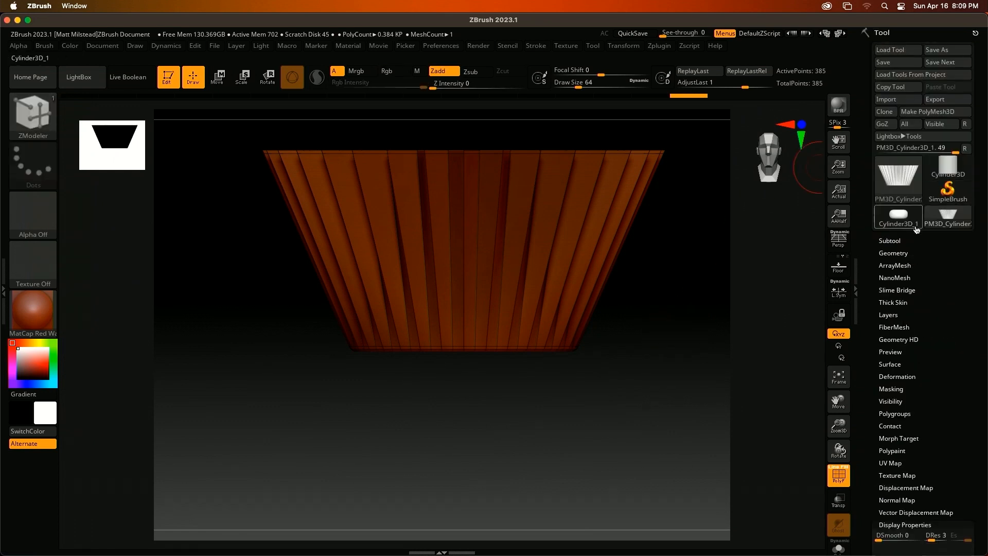
left_click(900, 240)
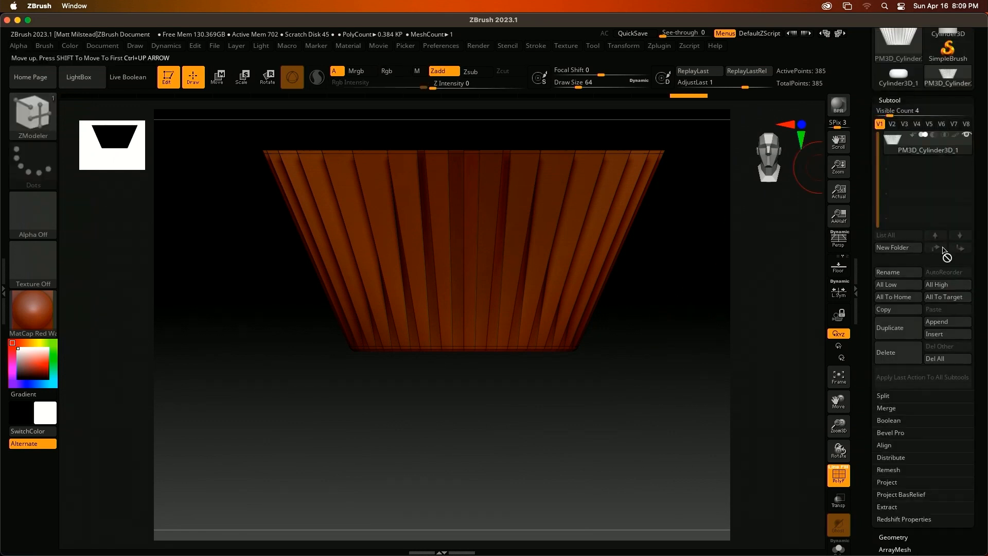
left_click(901, 273)
type("Case")
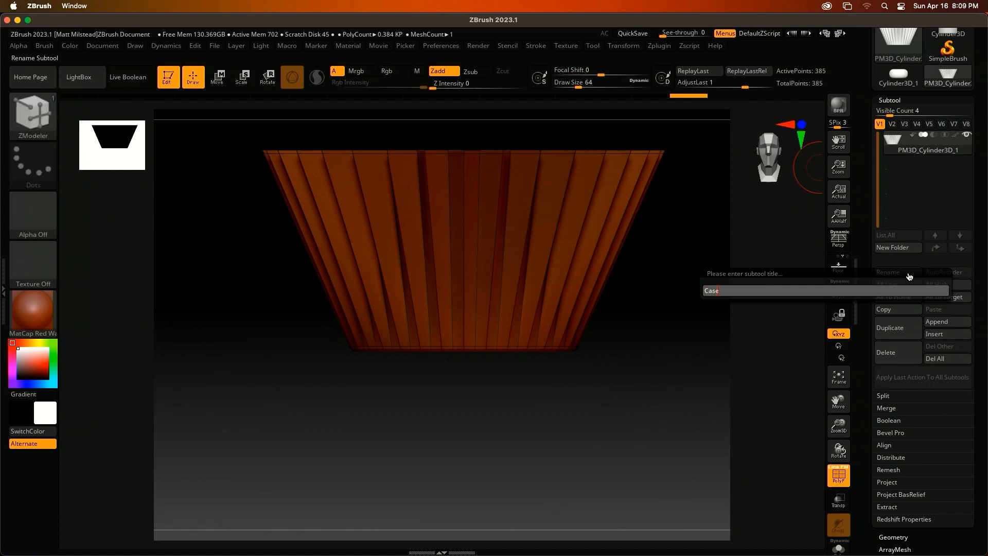
- Duplicate the Case subtool and rename the copy to Cake
left_click(895, 333)
left_click(901, 272)
type("Cake")
key("Return")
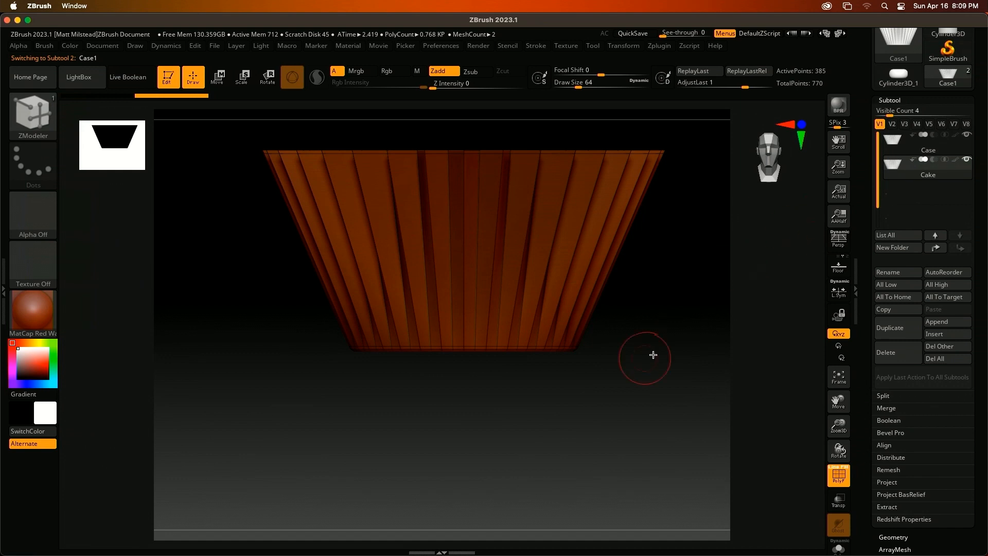
- Isolate the Cake subtool's circular bottom cap and delete its hidden geometry so only the flat disc remains
left_click_drag(668, 325, 692, 296)
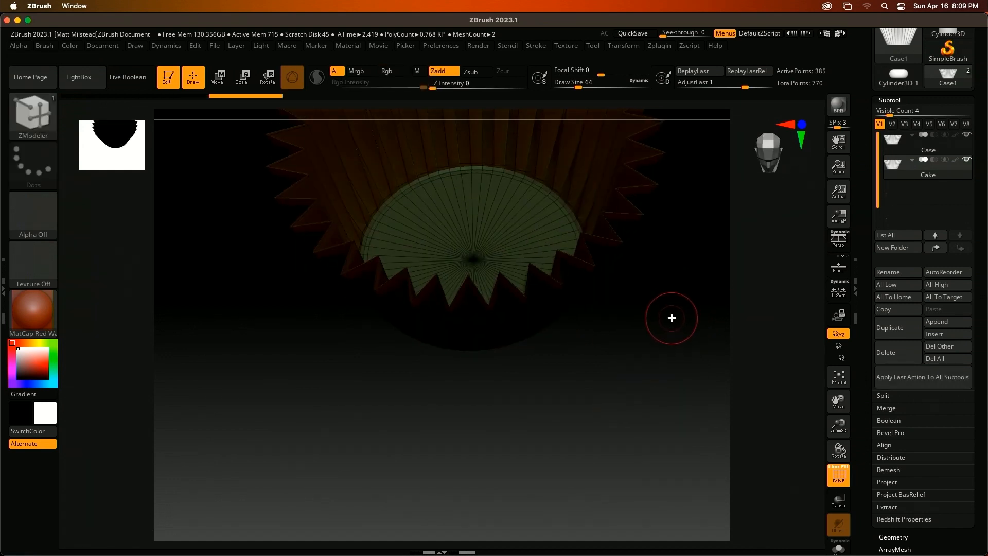
mouse_move(663, 322)
left_mouse_down()
mouse_move(635, 346)
mouse_move(607, 412)
left_mouse_up()
key("ctrl")
key("ctrl+shift")
mouse_move(661, 353)
left_mouse_down()
mouse_move(678, 418)
mouse_move(656, 416)
left_mouse_up()
key("ctrl+shift")
left_click(469, 328, "ctrl+shift")
key("b")
key("z")
key("m")
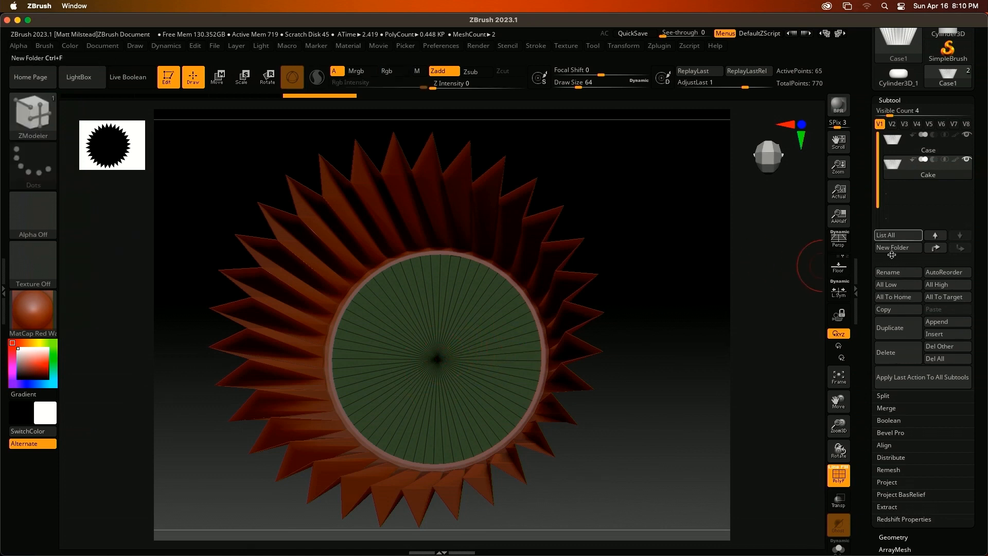
left_click(889, 100)
left_click(904, 110)
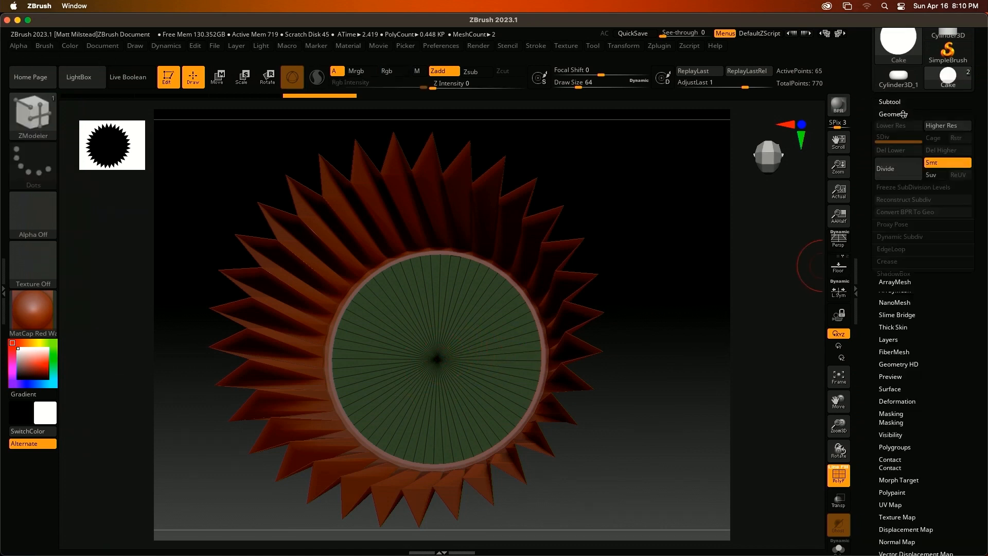
left_click(901, 307)
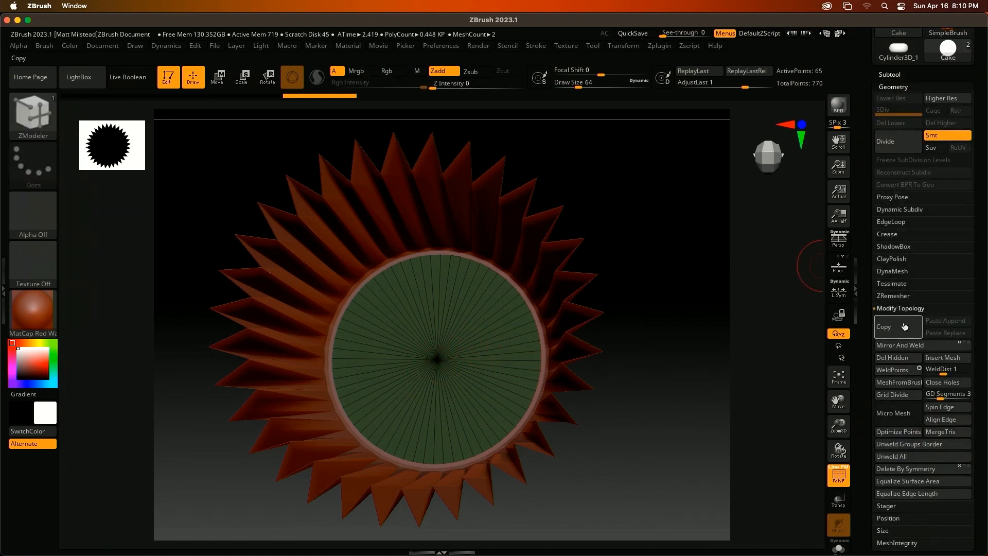
left_click(889, 358)
- Move the Cake disc slightly upward along the Y axis, just above the floor of the case
left_click_drag(654, 378, 655, 359)
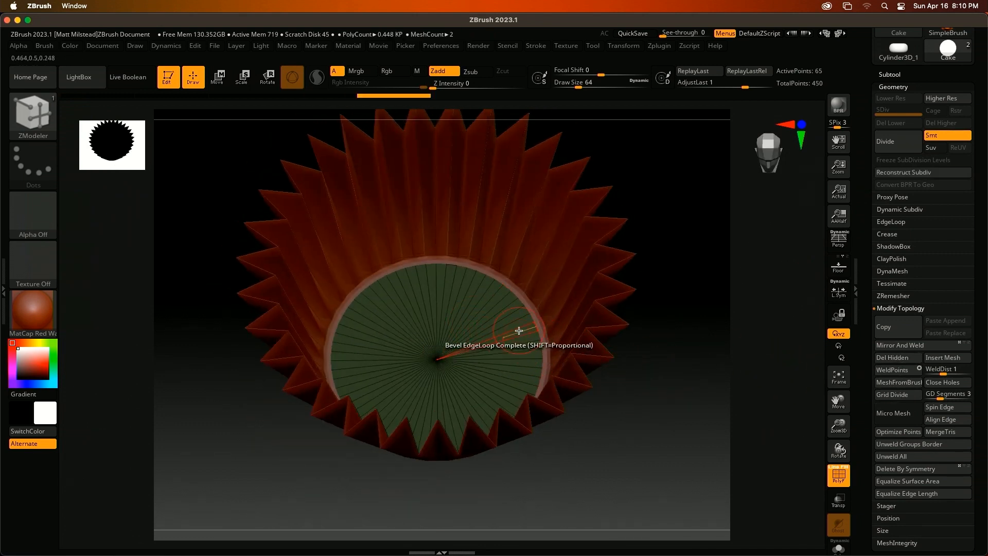
left_click(217, 82)
left_click_drag(442, 355, 437, 359)
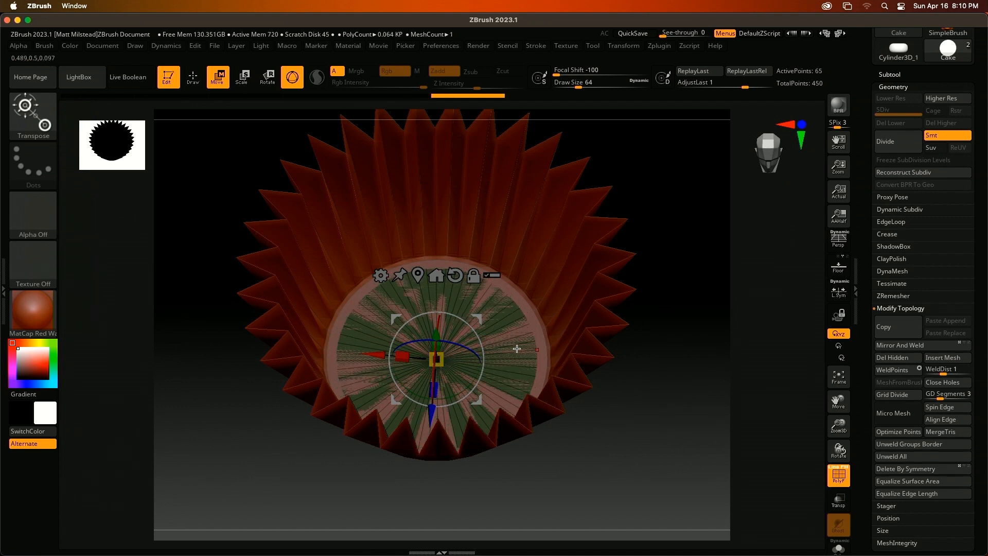
left_click_drag(436, 335, 439, 338)
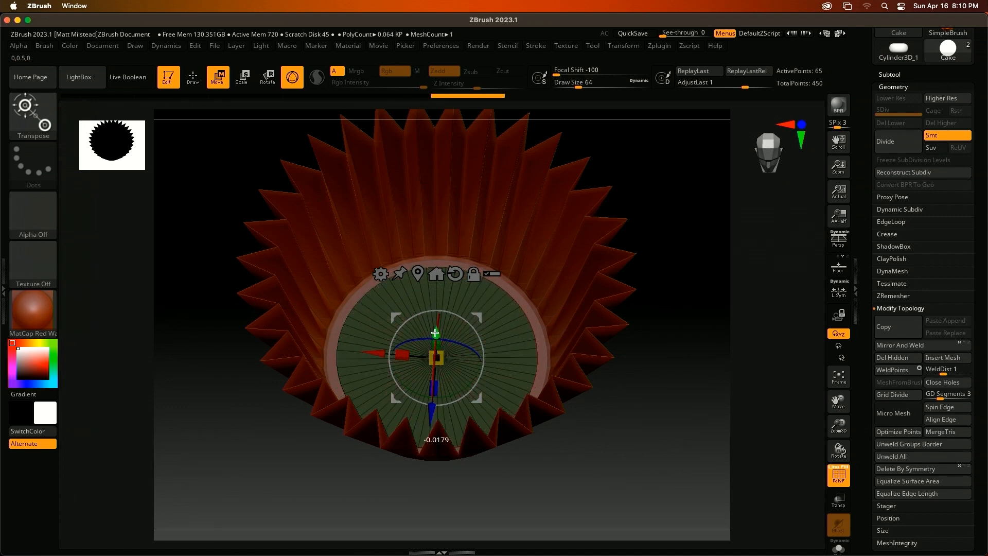
- Set the ZModeler polygon action to QMesh with target Polygroup All and try to extrude the Cake disc
key("q")
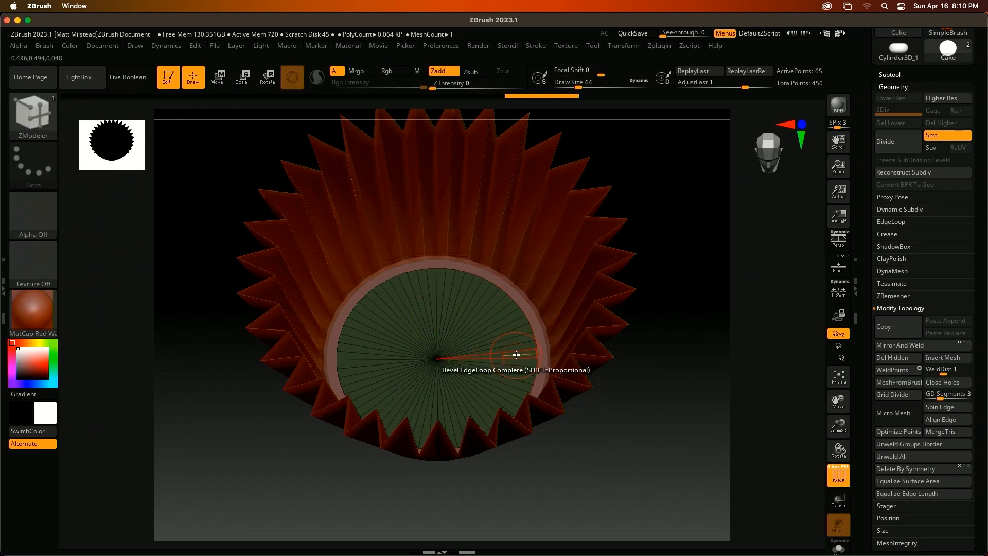
key("space")
key("space")
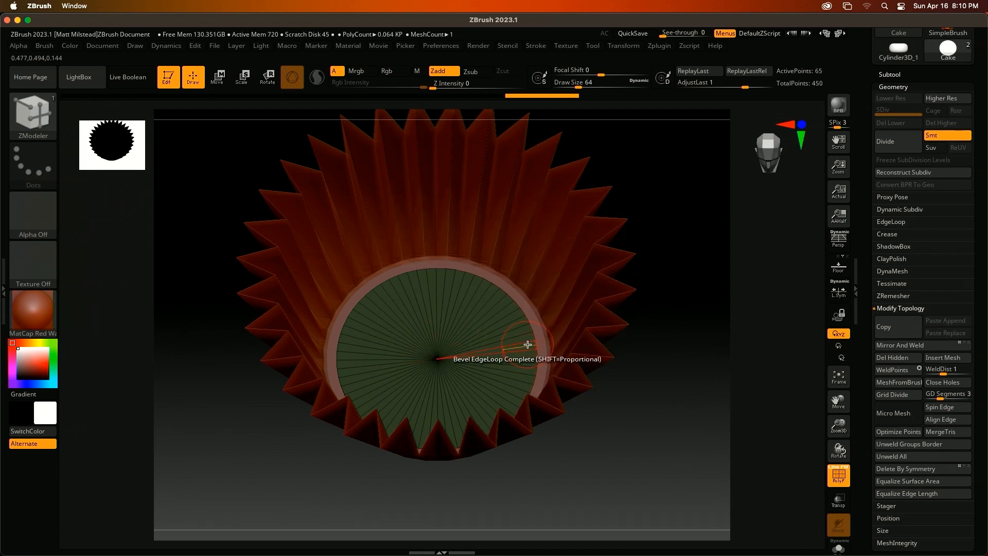
key("space")
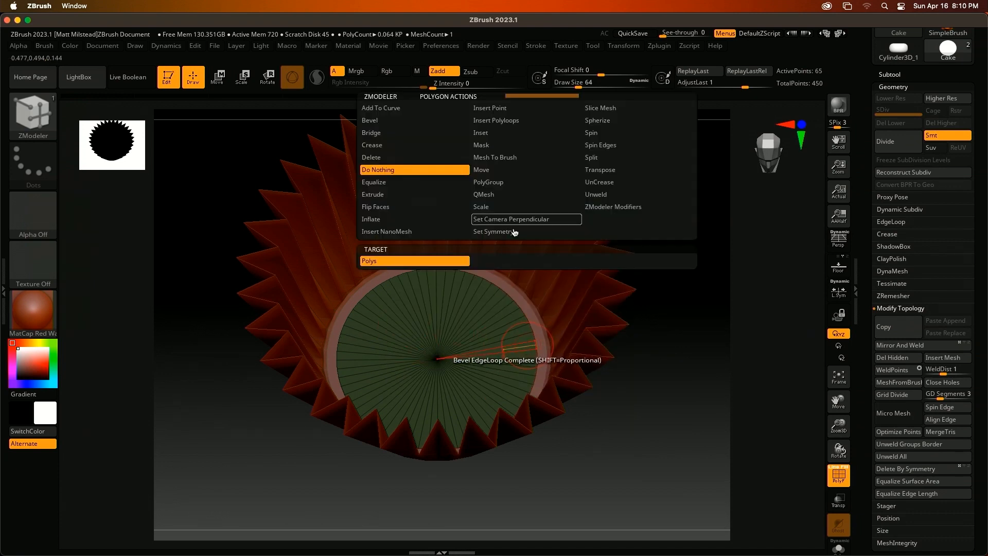
left_click(494, 194)
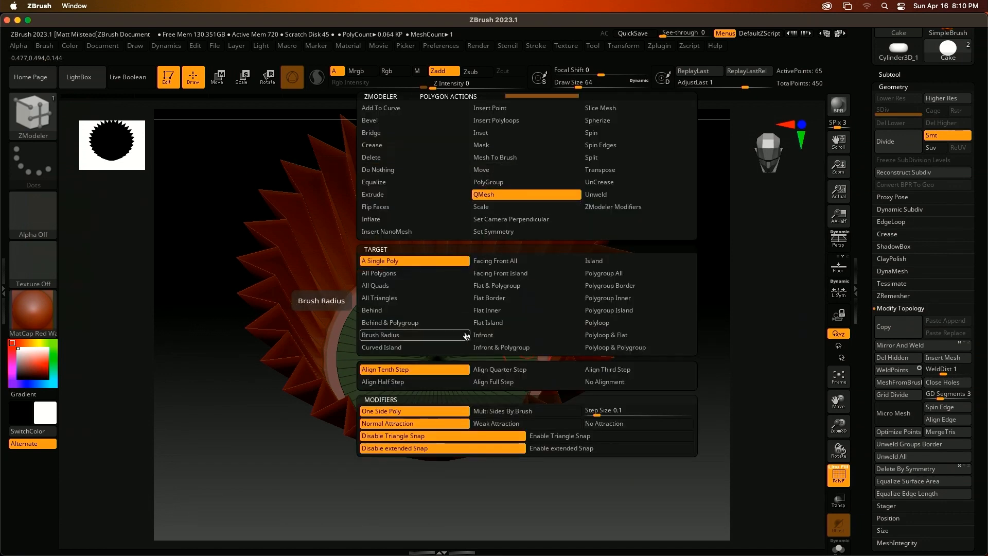
left_click(613, 274)
left_click_drag(520, 353, 654, 340)
key("ctrl+z")
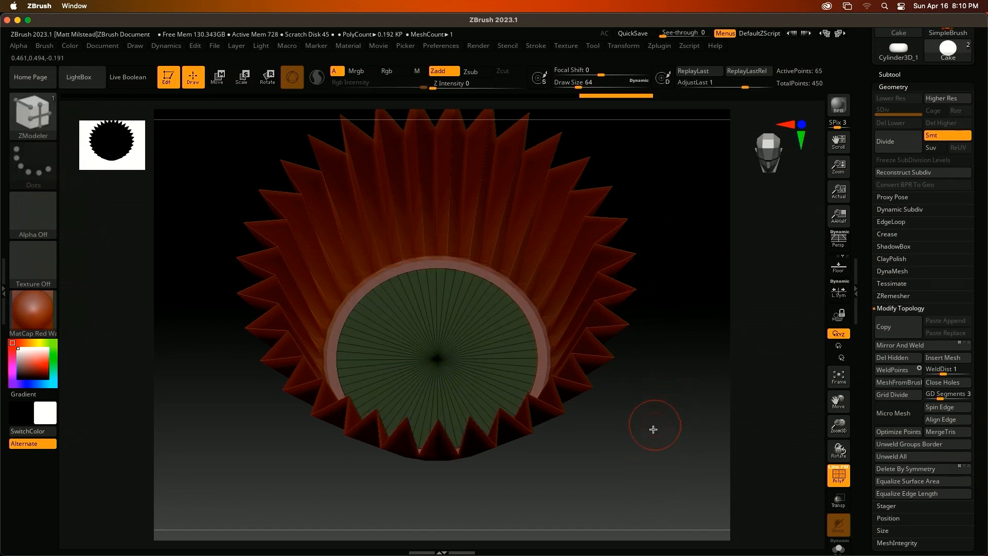
- Extrude the Cake disc upward into a solid cylinder that rises above the rim of the pleated case
right_click_drag(653, 427, 628, 434, "ctrl")
right_click_drag(549, 479, 630, 419)
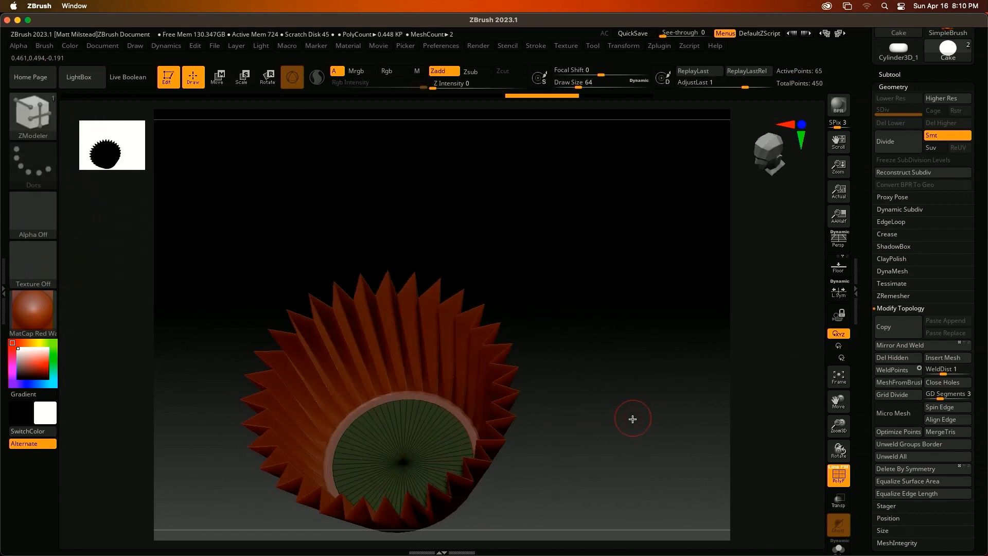
left_click(439, 415)
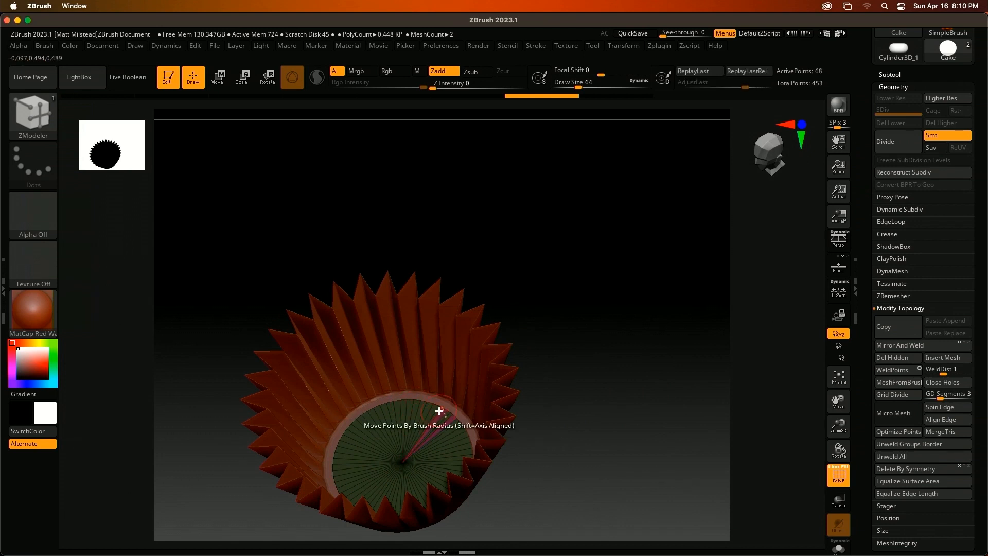
left_click_drag(441, 413, 413, 61)
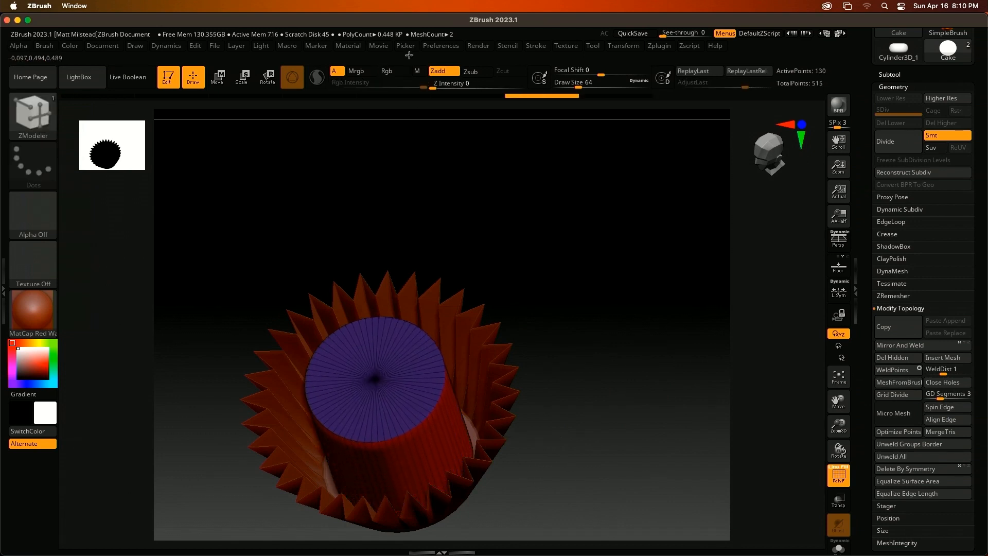
right_click_drag(580, 324, 603, 320)
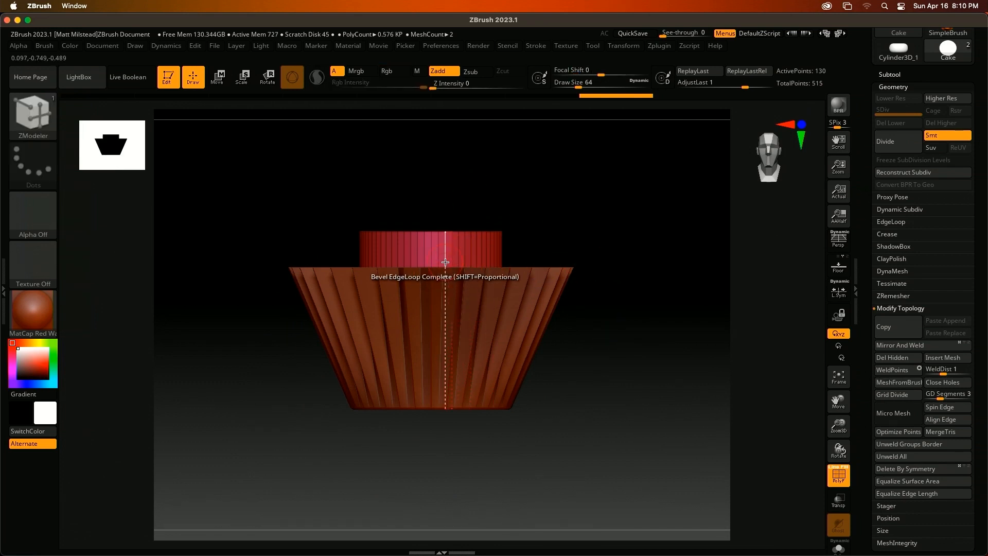
- Set the ZModeler edge action to Insert with a single edge loop and add a horizontal loop around the Cake cylinder near the case rim
key("space")
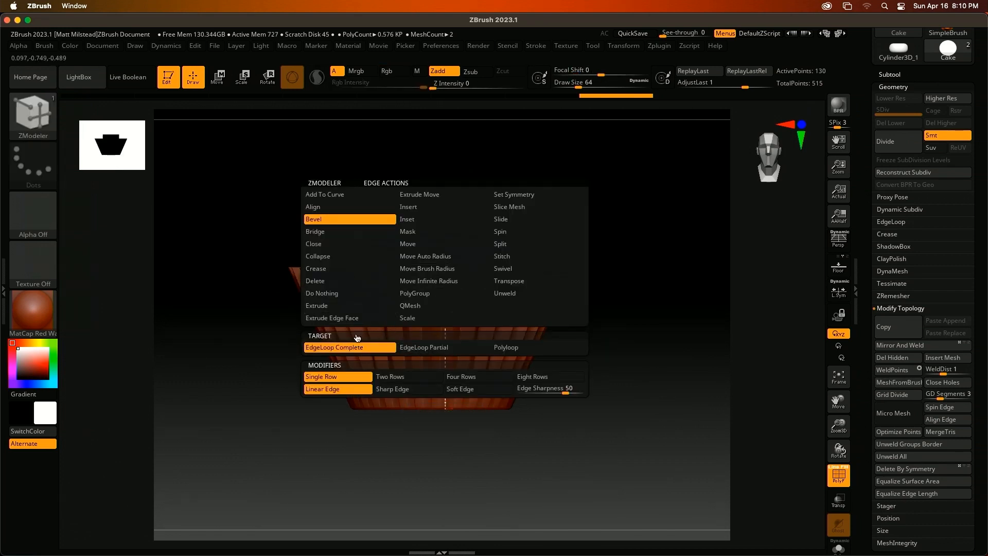
left_click(419, 207)
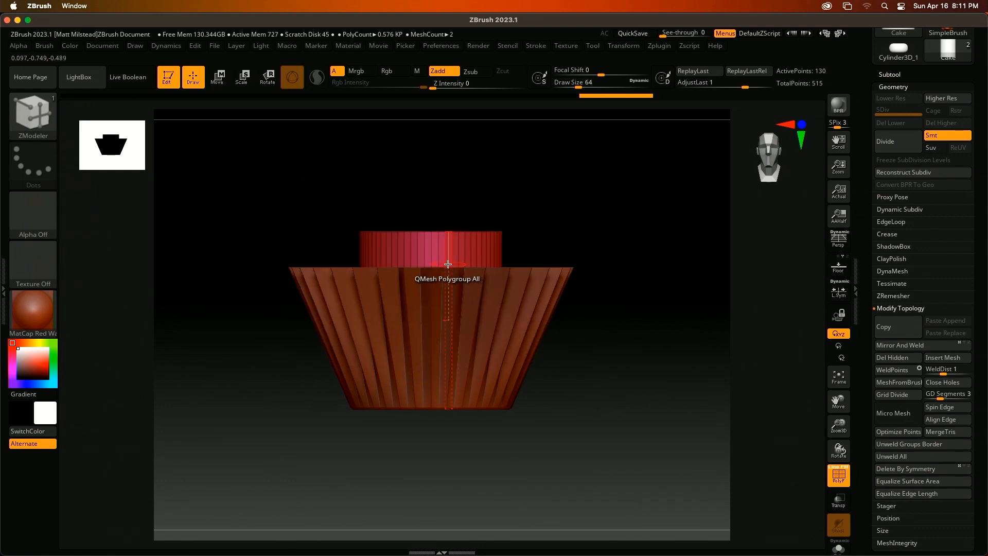
left_click(446, 262)
key("ctrl+z")
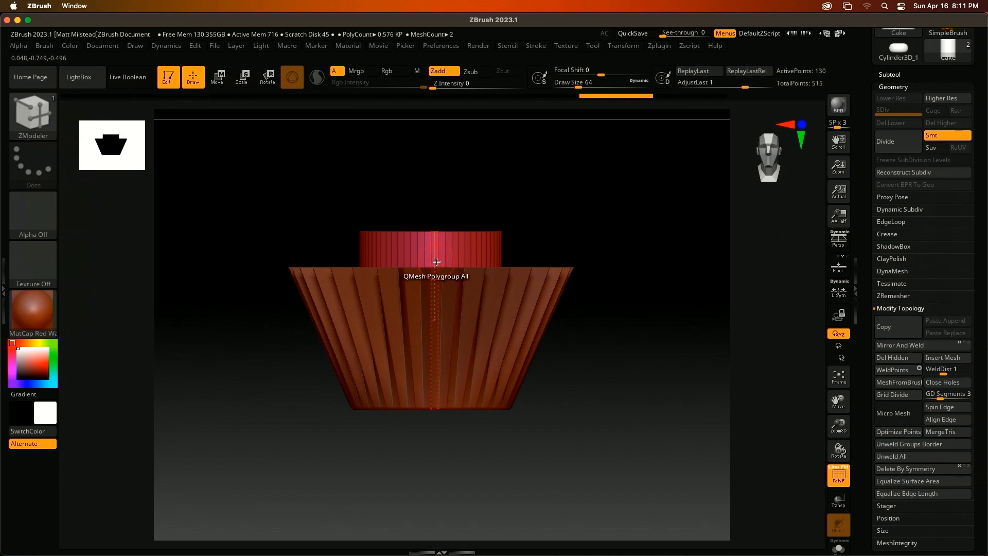
left_click_drag(609, 273, 538, 289)
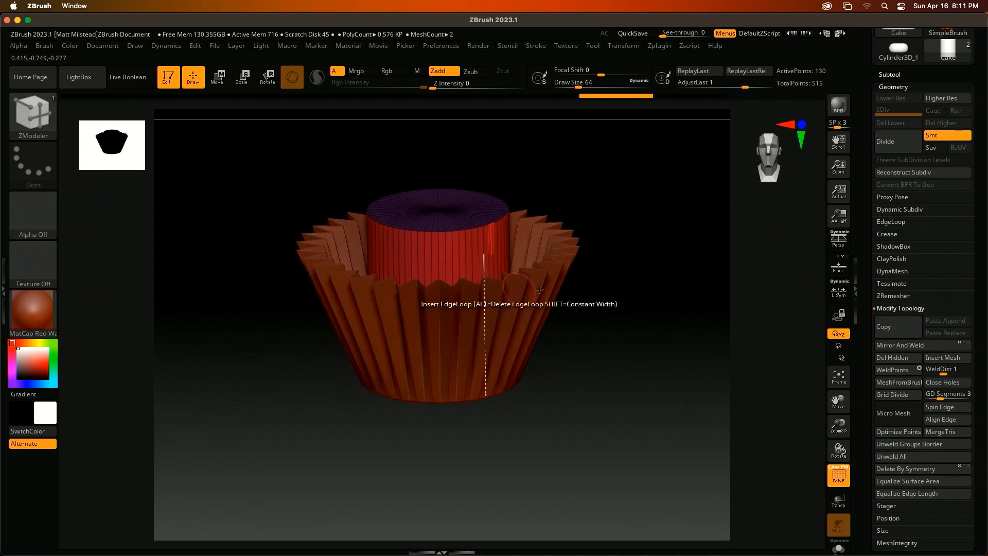
left_click(445, 269)
mouse_move(615, 285)
left_mouse_down()
mouse_move(626, 262)
mouse_move(617, 280)
left_mouse_up()
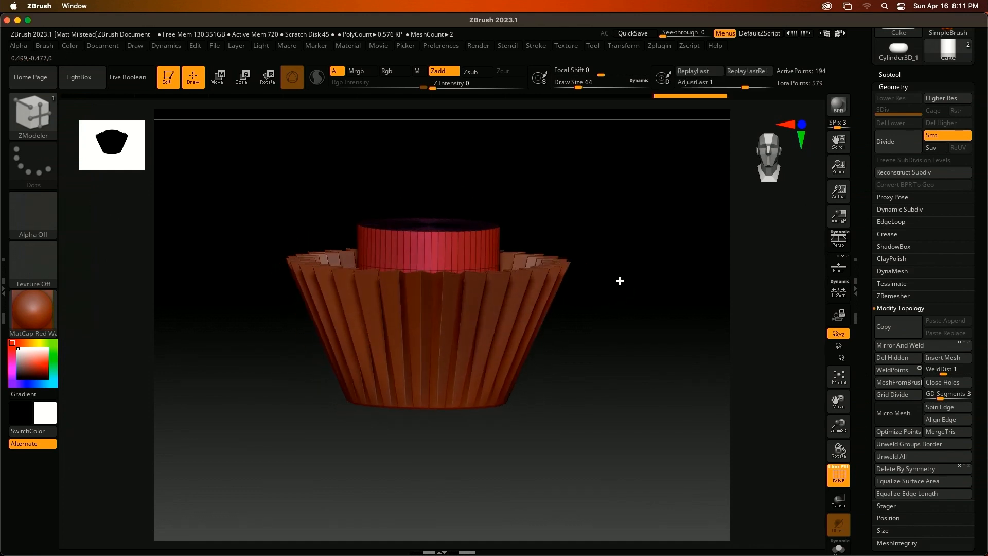
- Put the Cake cylinder's section above the case rim into one polygroup and widen it outward toward the pleats, with a slightly raised top centre
left_click_drag(645, 244, 662, 256, "shift")
key("ctrl")
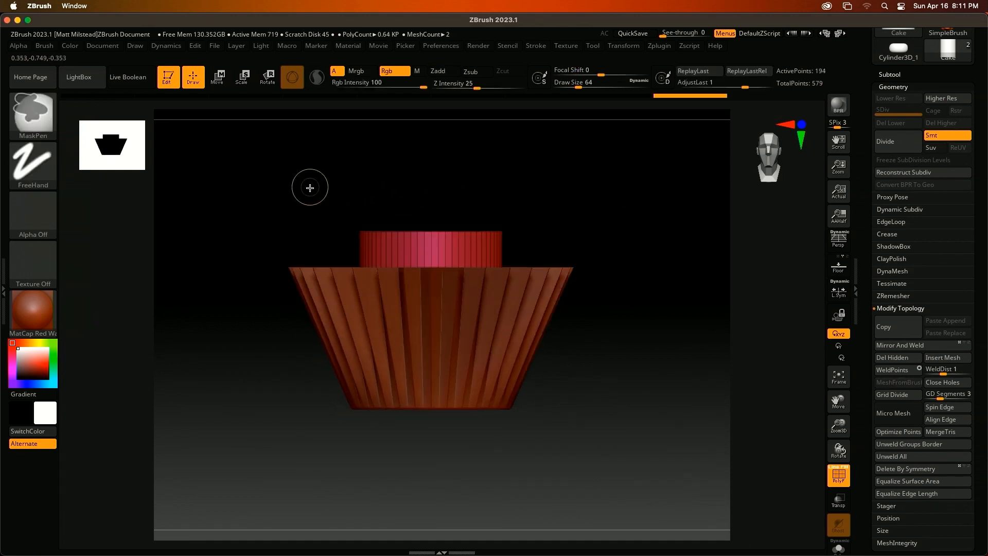
mouse_move(298, 176)
left_mouse_down("ctrl")
mouse_move(408, 283)
mouse_move(573, 276)
mouse_move(631, 316)
mouse_move(624, 306)
left_mouse_up("ctrl")
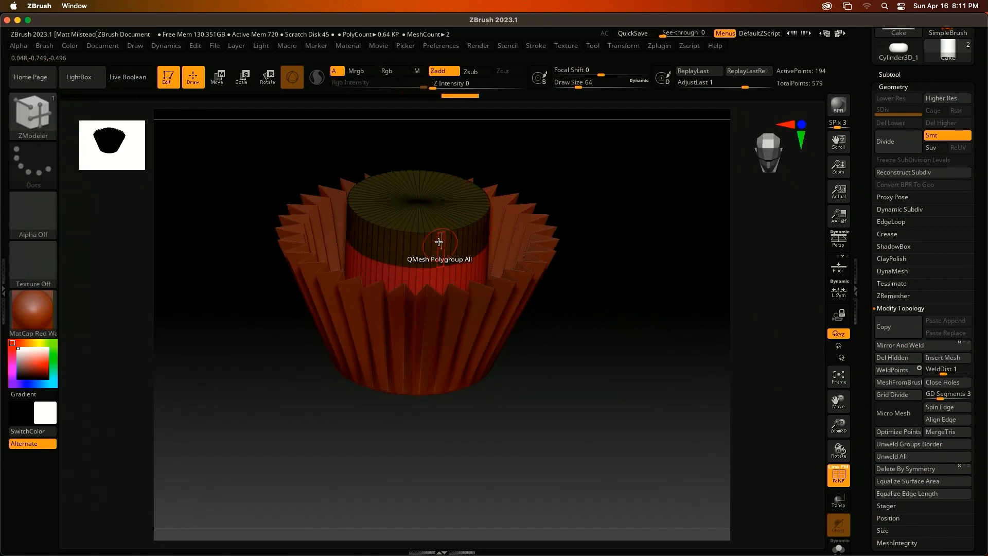
left_click_drag(447, 242, 523, 263)
key("shift")
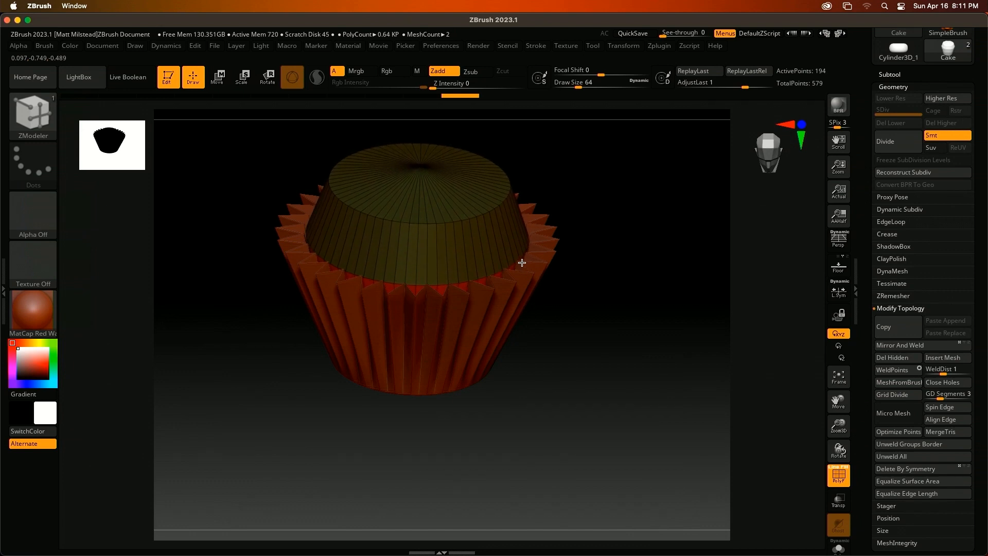
- Switch the ZModeler edge action to Bevel on complete edge loops and bevel the Cake top's loops into a rounded dome
left_click_drag(643, 239, 638, 206)
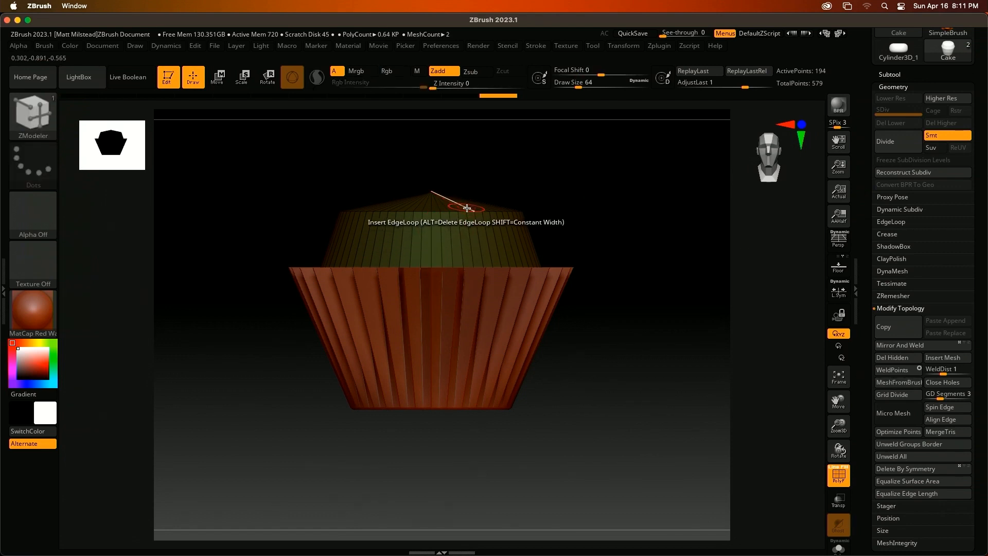
key("space")
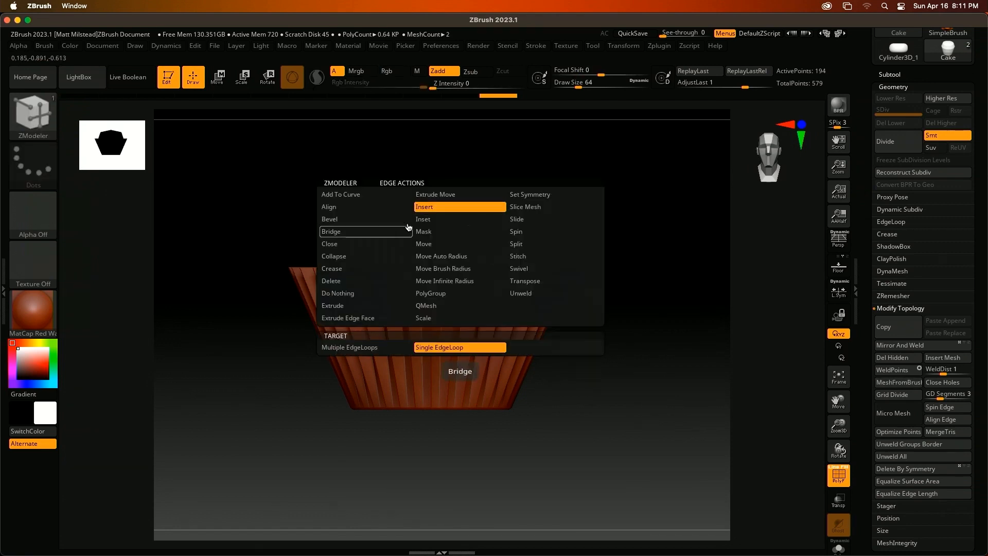
left_click(339, 232)
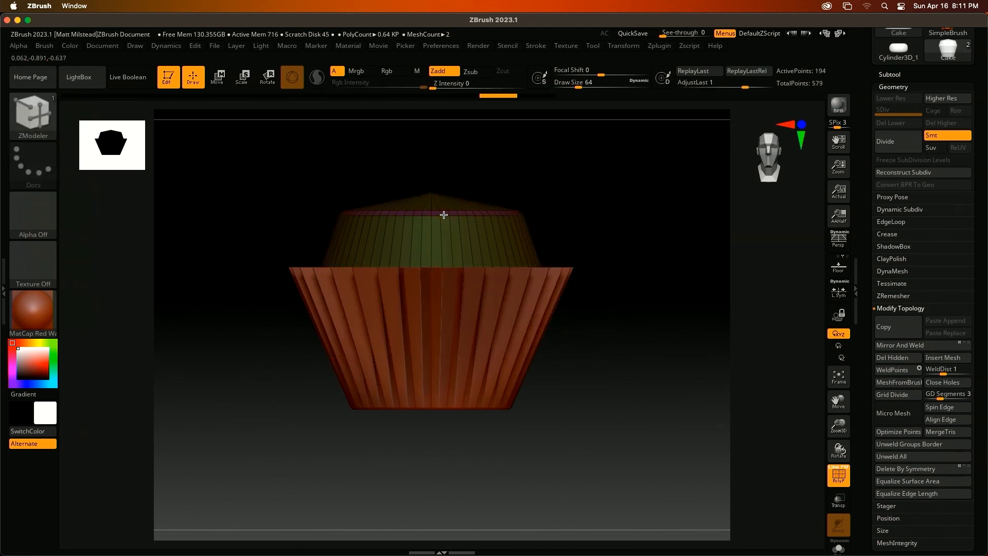
left_click_drag(443, 212, 431, 256)
left_click(445, 240)
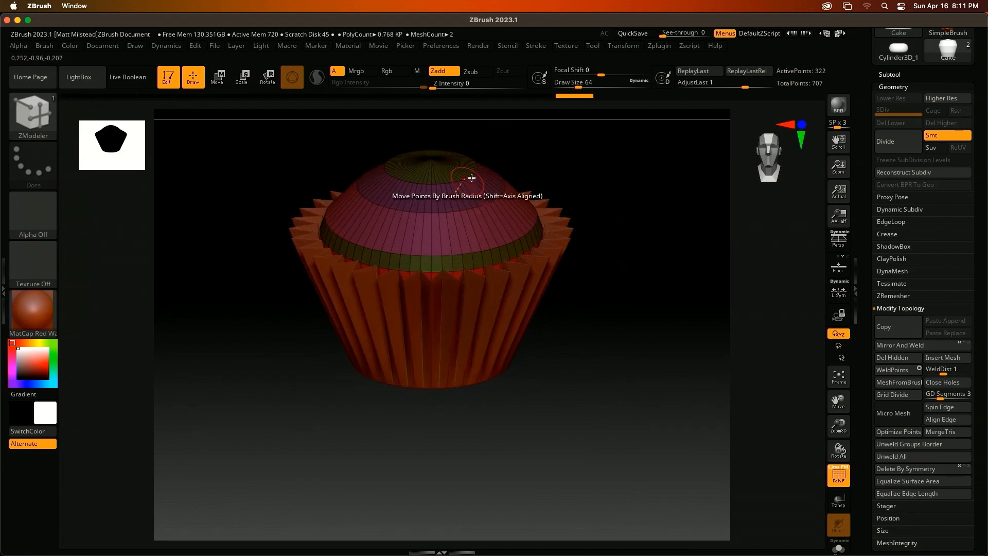
left_click_drag(532, 159, 617, 110, "alt")
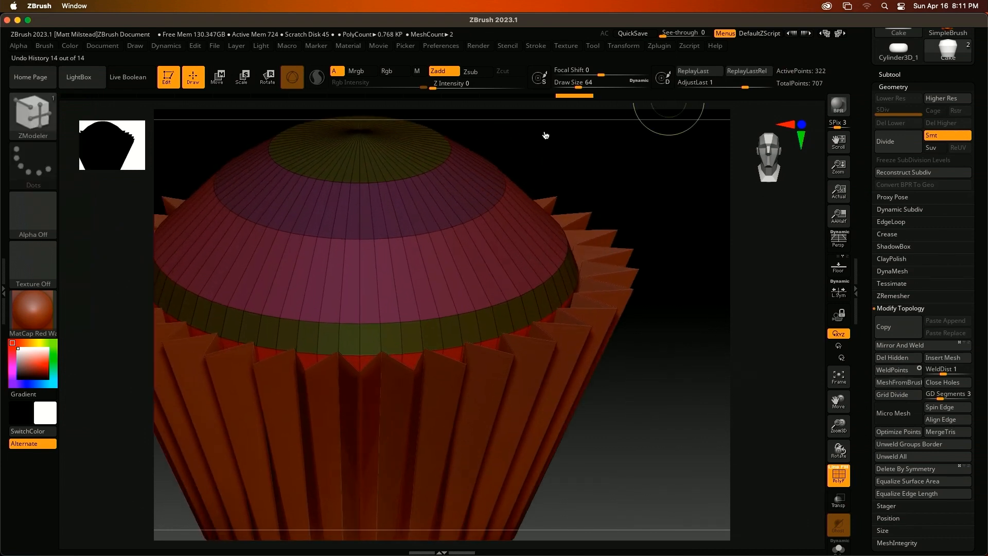
left_click(390, 177)
left_click_drag(631, 218, 505, 339)
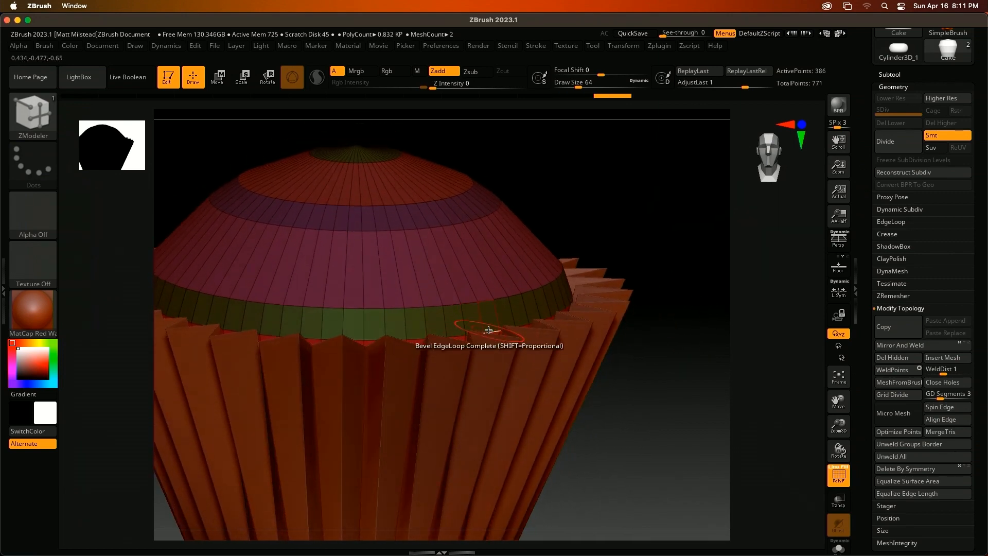
- Combine the whole Cake into a single polygroup and remesh it with DynaMesh at resolution 128
left_click_drag(688, 280, 695, 307)
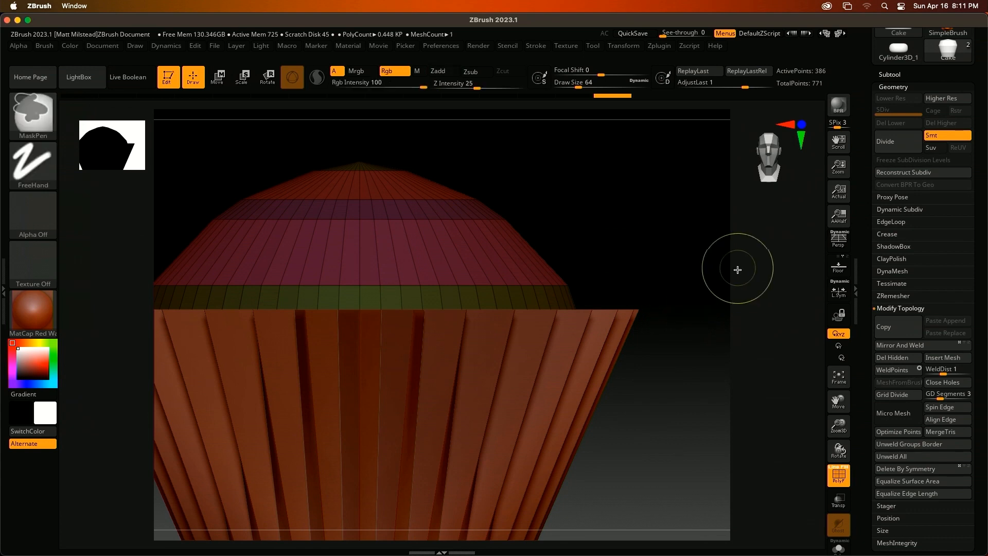
key("ctrl+w")
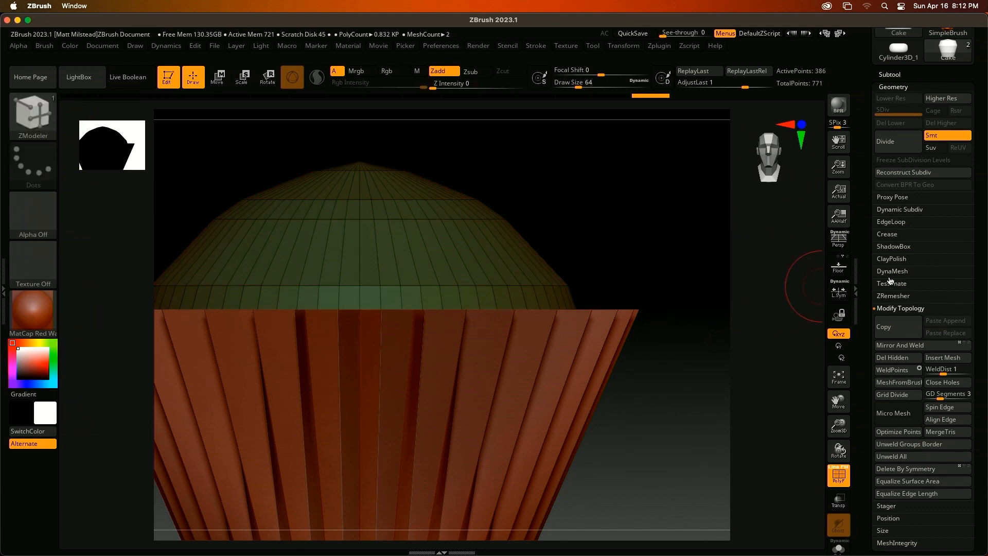
left_click(892, 271)
left_click(891, 290)
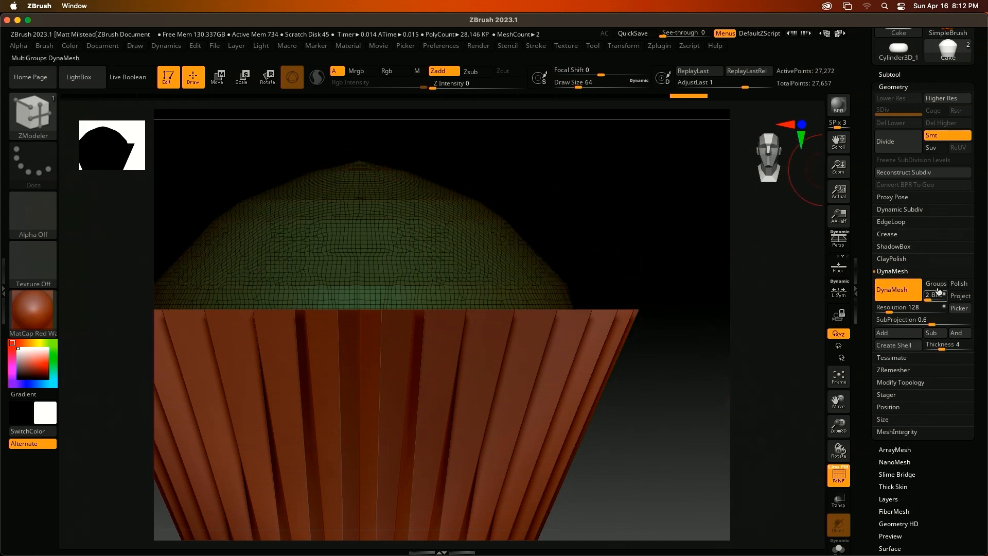
- Create surface noise on the Cake for an uneven baked look and apply it to the mesh
left_click_drag(864, 436, 860, 259)
left_click(890, 371)
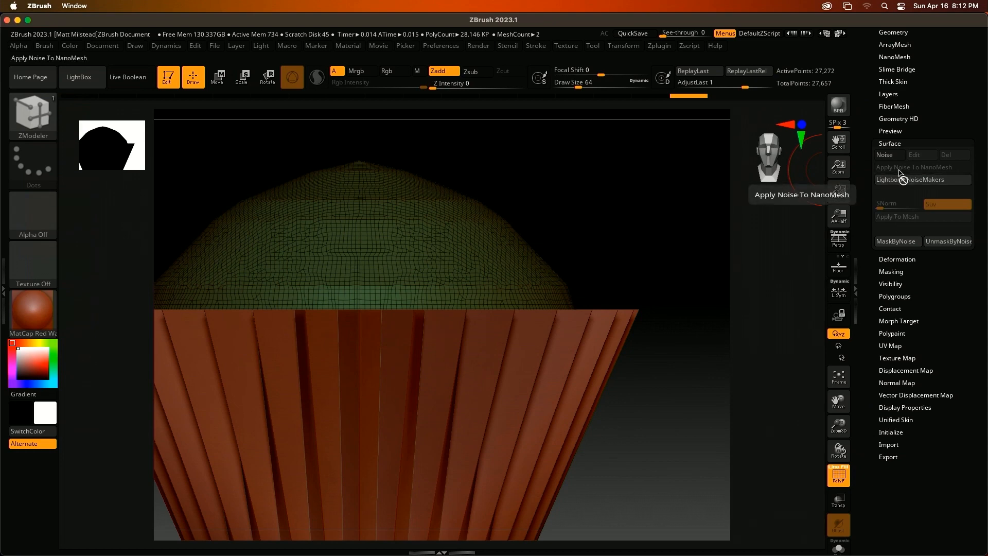
left_click(886, 155)
left_click_drag(881, 181, 943, 172)
left_click(720, 510)
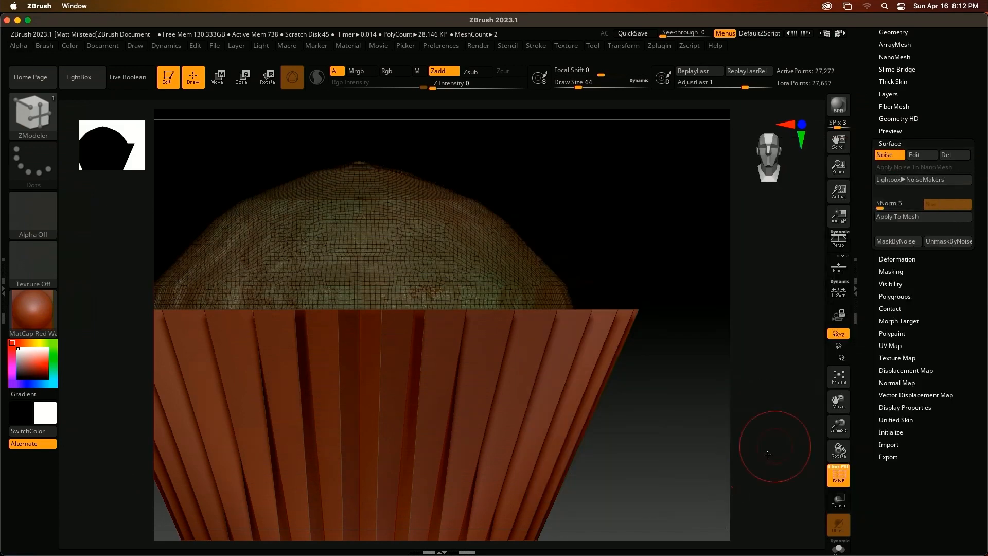
left_click(903, 218)
left_click_drag(659, 242, 674, 271)
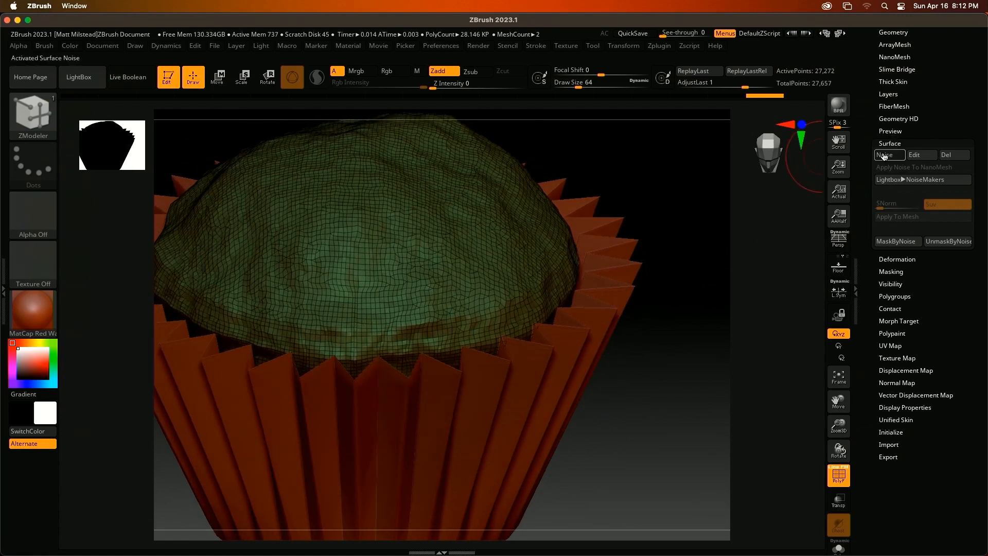
- Run ClayPolish on the noisy Cake mesh with Max at 25 to soften its surface
scroll(869, 143, "up", 5)
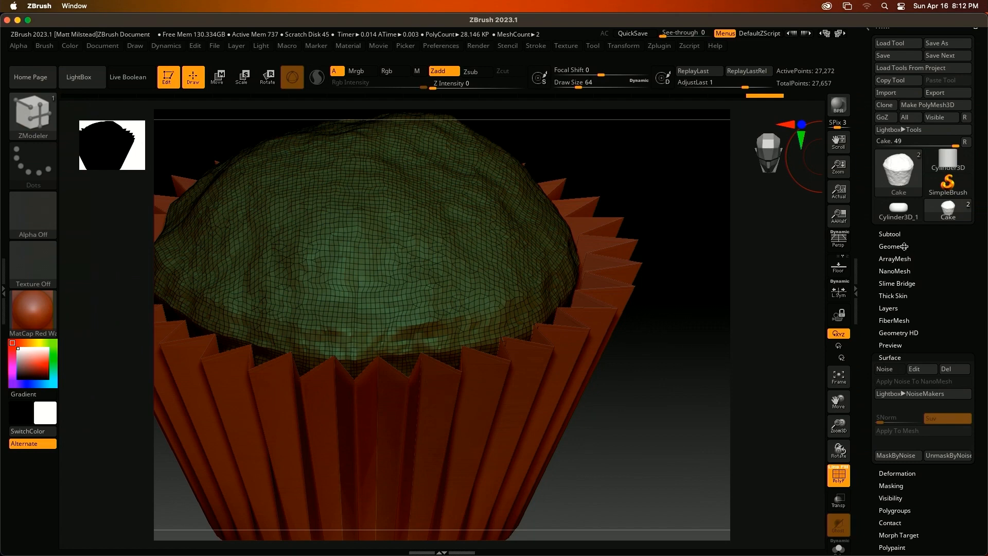
left_click(905, 247)
left_click(899, 371)
left_click(896, 394)
left_click_drag(694, 316, 696, 299)
left_click_drag(655, 196, 667, 187, "shift")
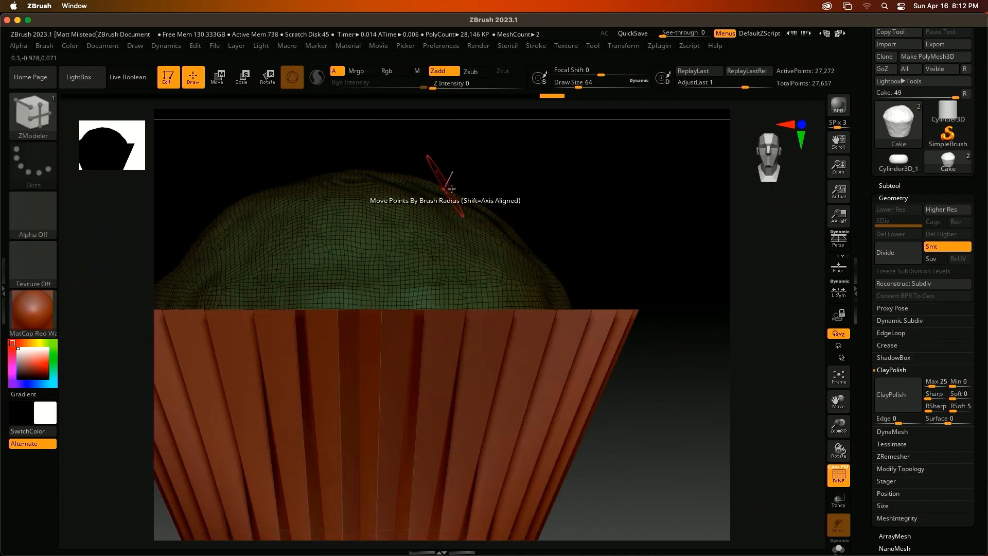
right_click_drag(688, 335, 637, 371, "ctrl")
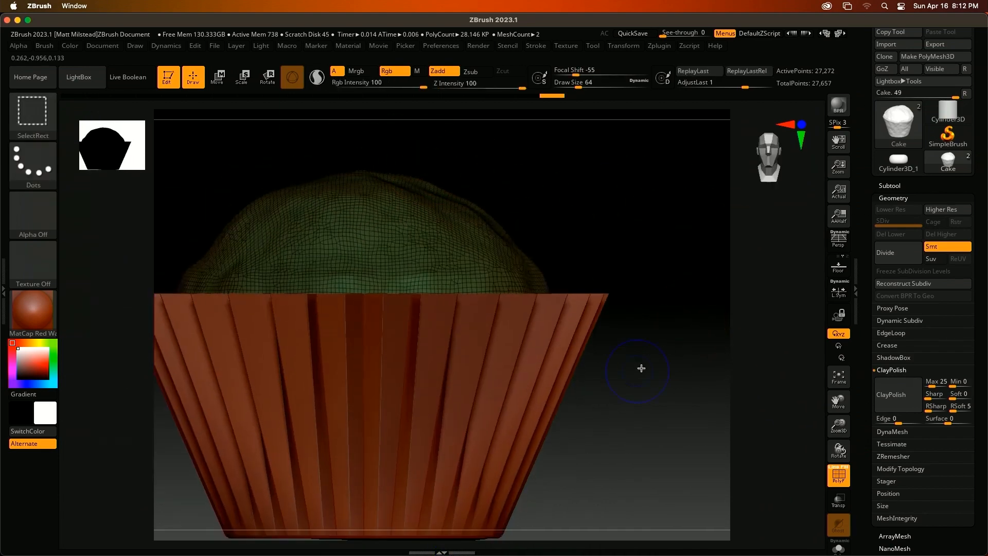
- Turn off the polyframe display and activate the ZModeler brush on the Cake
key("shift+f")
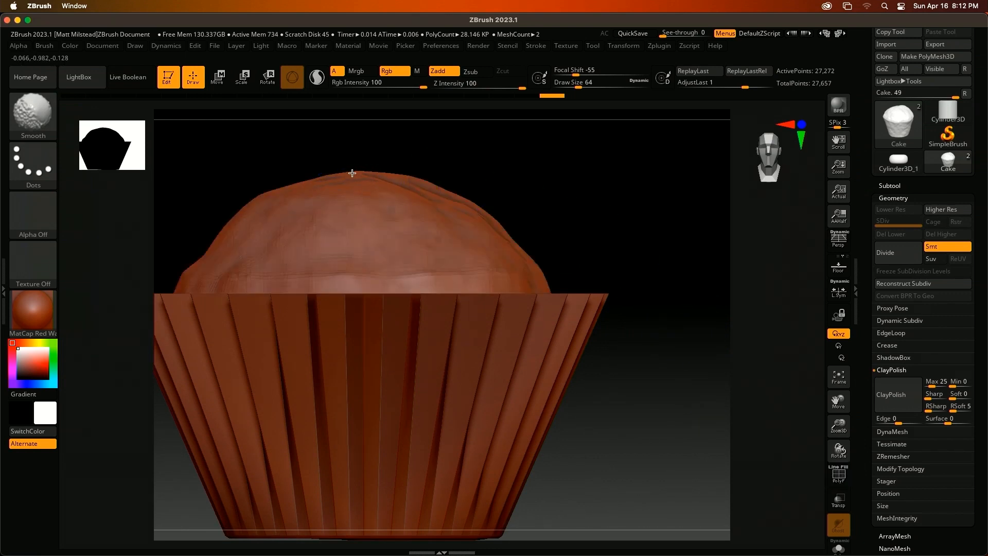
key("b")
key("z")
key("m")
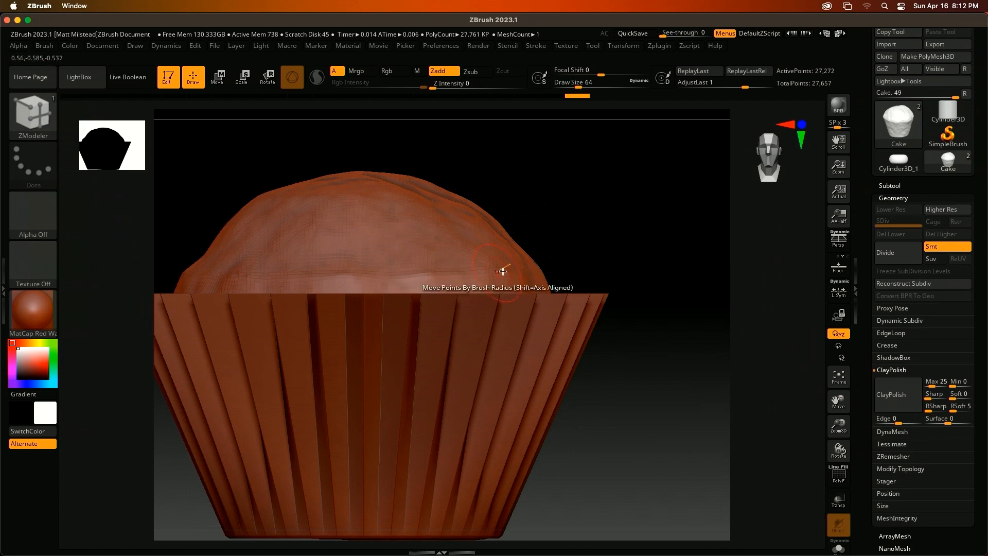
left_click_drag(664, 314, 665, 344)
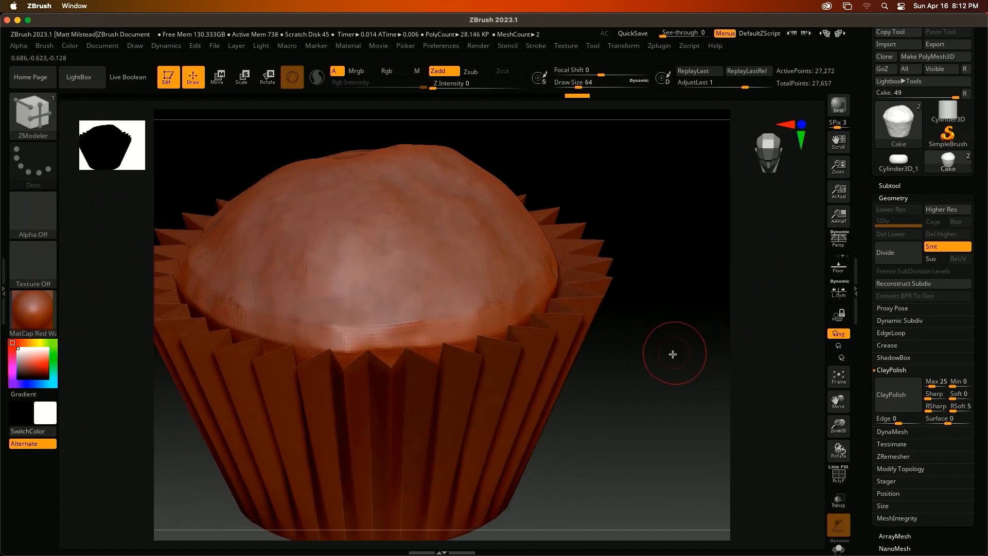
left_click(892, 370)
left_click(896, 383)
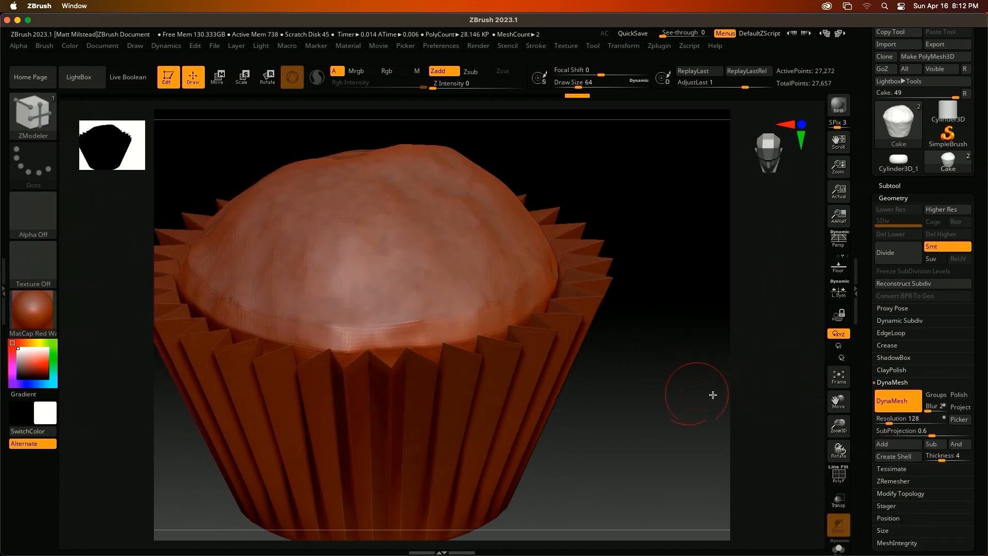
left_click_drag(684, 306, 686, 277)
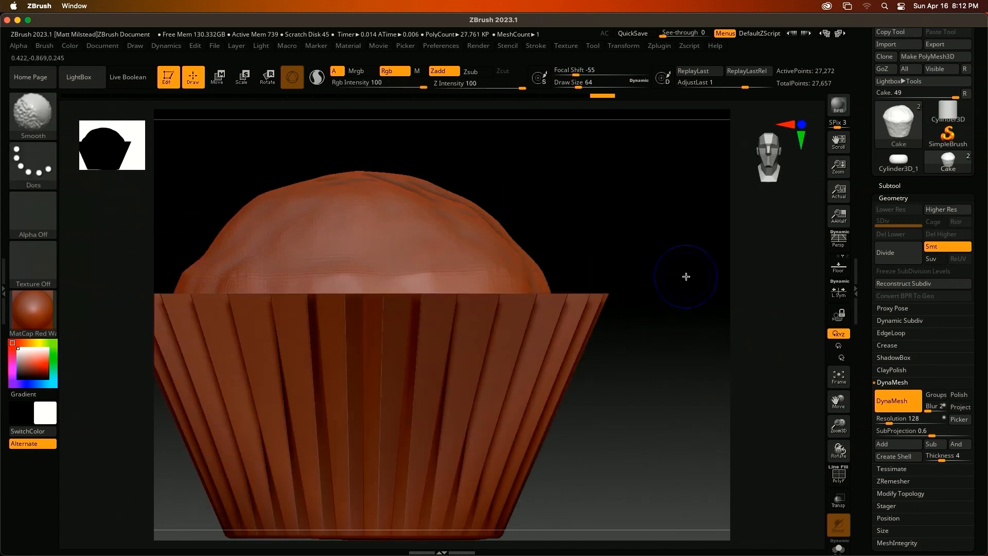
left_click(915, 397)
left_click(896, 384)
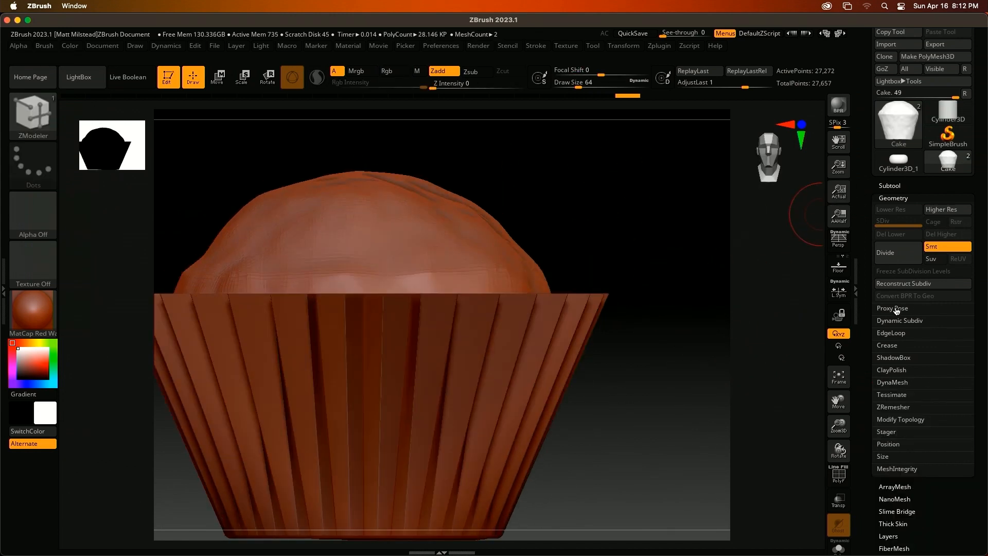
- Switch to Cinema 4D to check the empty Untitled 4 project, and return to the export options in ZBrush
key("super+Tab")
left_click(487, 287)
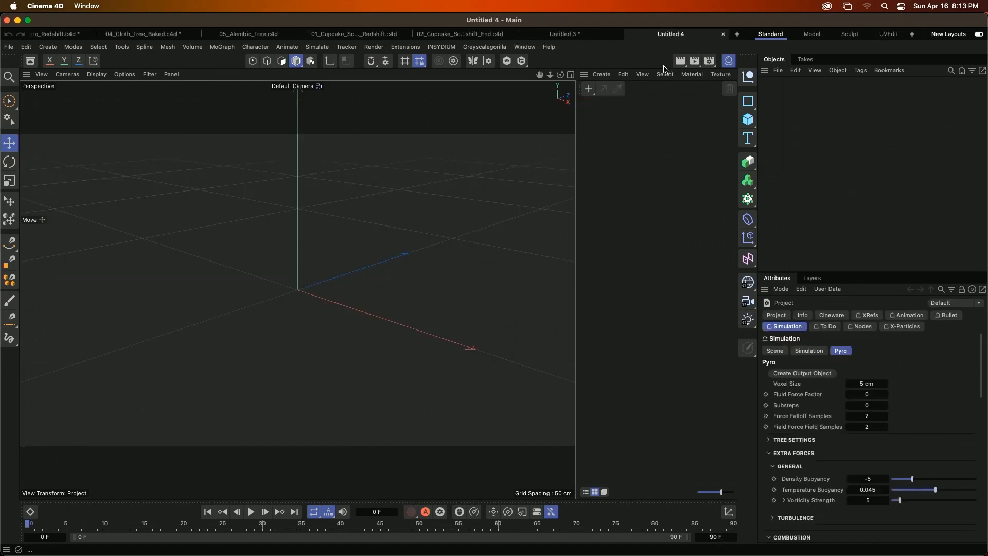
key("super+Tab")
key("super+shift+Tab")
scroll(868, 135, "up", 3)
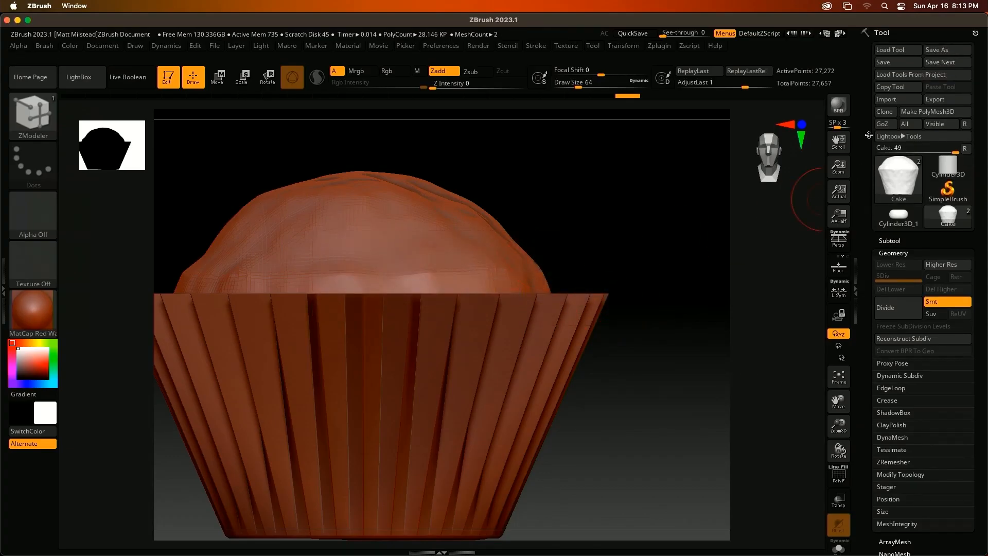
- Send the Cake and Case subtools to Cinema 4D with GoZ and wrap the Case in a Subdivision Surface
left_click(894, 241)
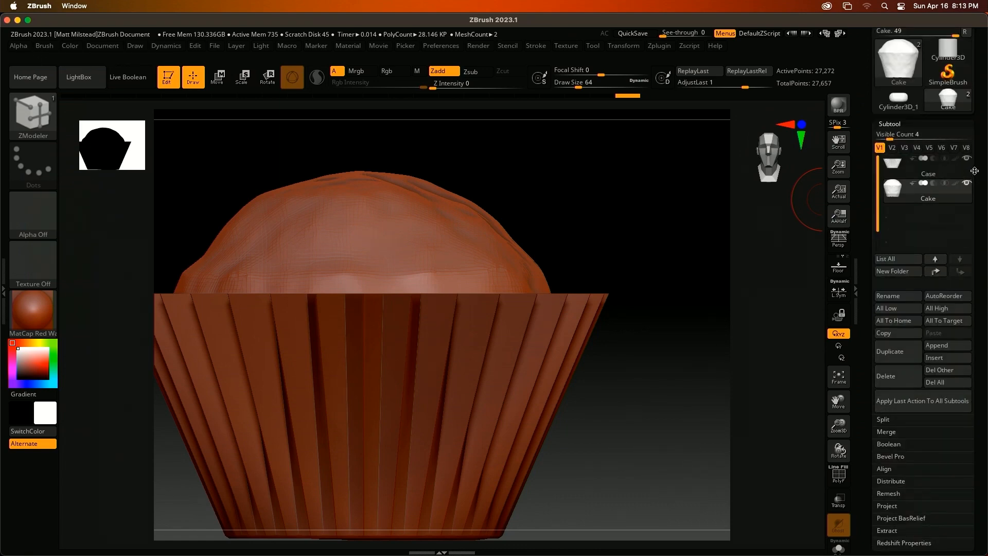
scroll(976, 174, "up", 6)
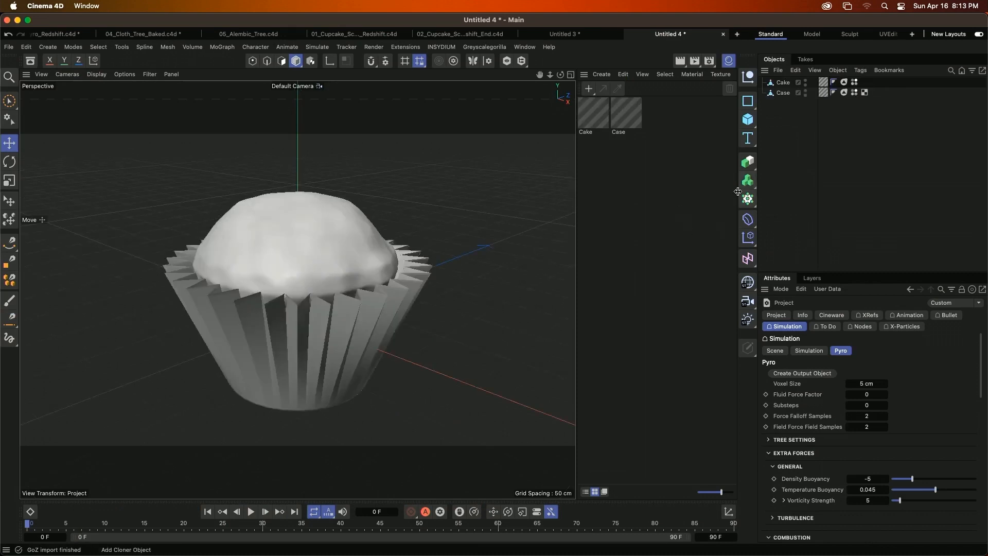
left_click(783, 93)
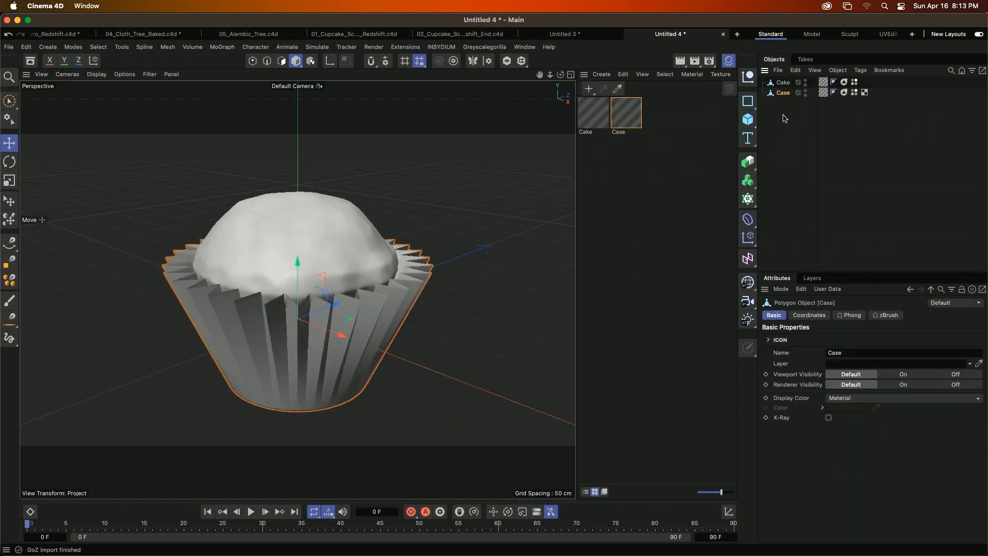
left_click(748, 161)
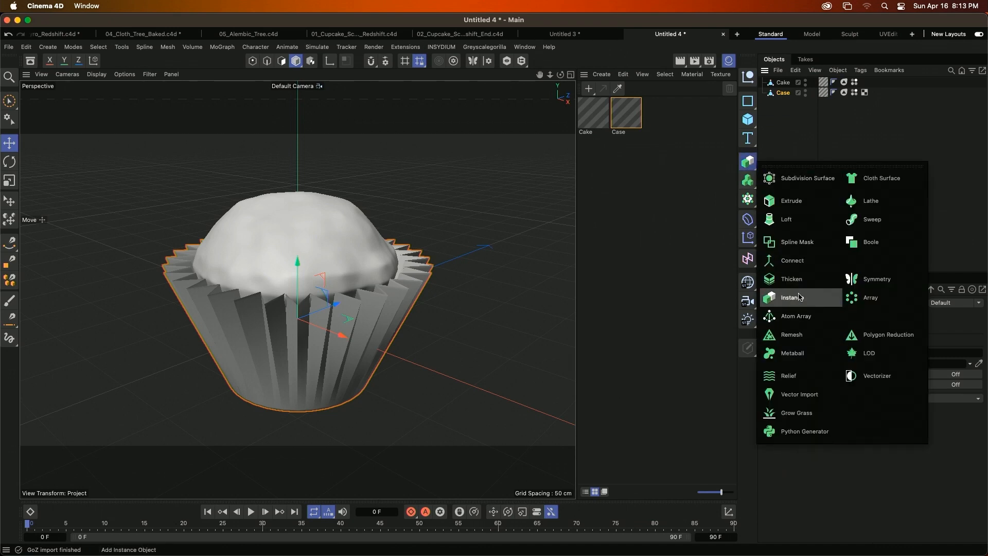
left_click(806, 178)
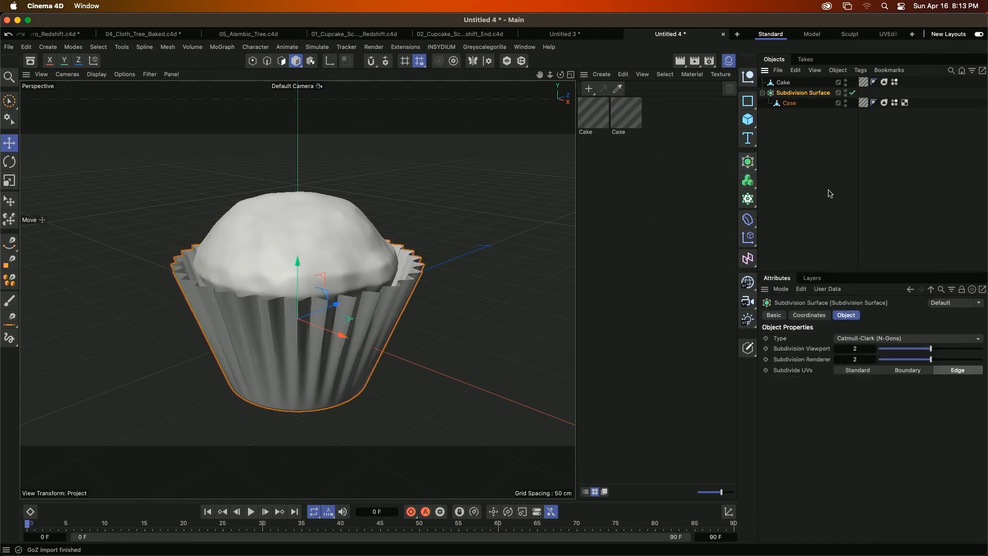
- Add a Thicken generator around the subdivided Case and set its thickness to 1 cm
left_click(747, 164)
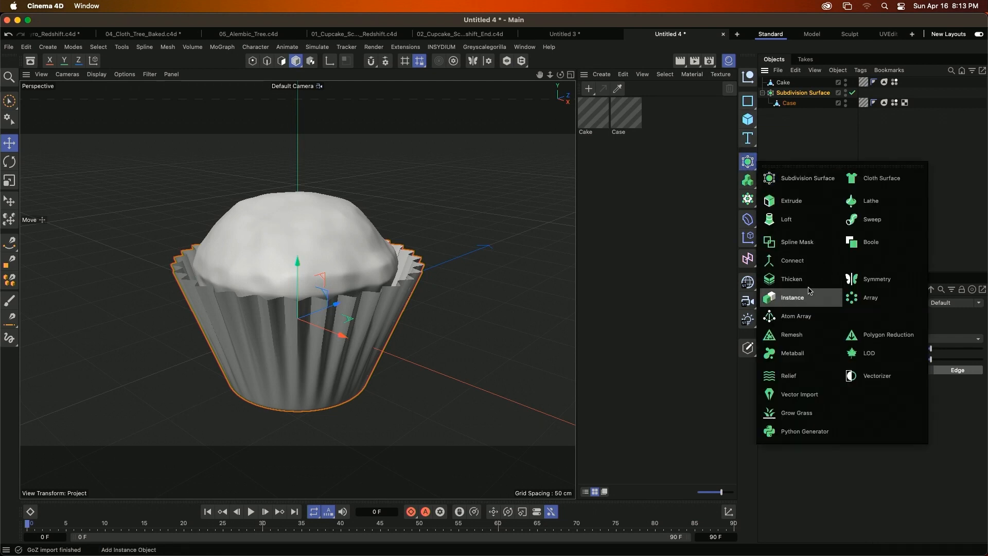
left_click(795, 291)
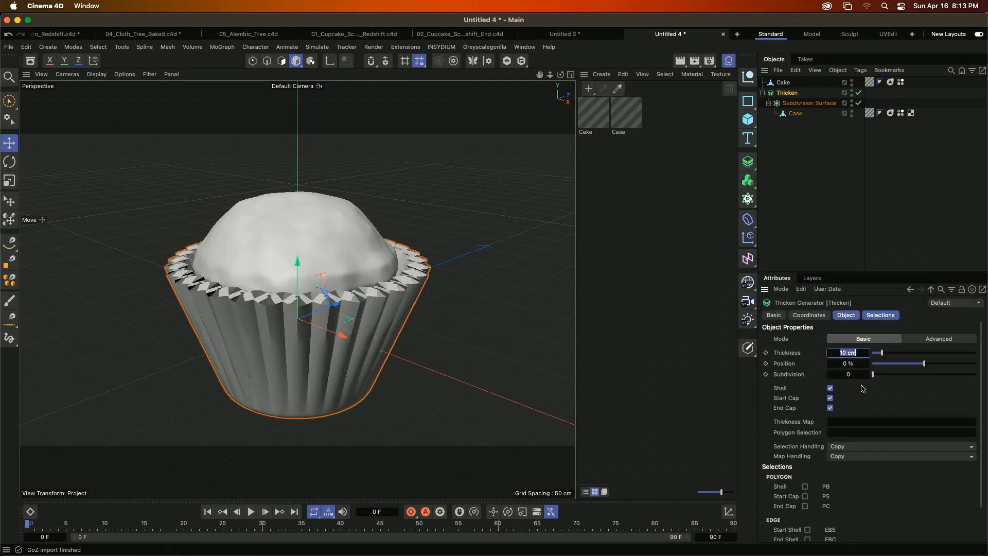
type("2")
key("Return")
type("1")
key("Return")
- Wrap the Thicken generator in a second Subdivision Surface and inspect the smoothed rim of the case up close
left_click(749, 166)
left_click(786, 177)
scroll(389, 262, "up", 5)
scroll(392, 302, "down", 8)
mouse_move(414, 322)
left_mouse_down("alt")
mouse_move(408, 375)
mouse_move(409, 314)
left_mouse_up("alt")
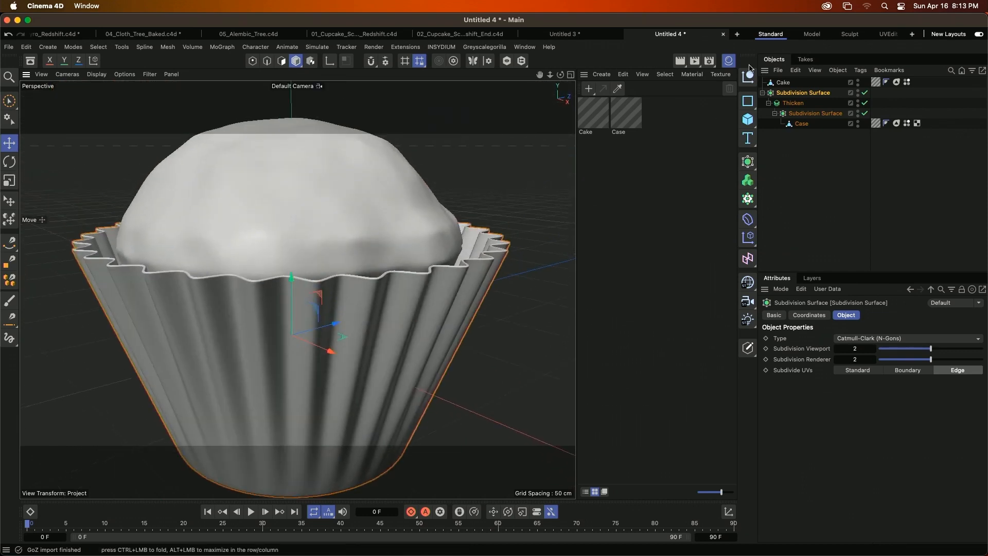
- Scale the Cake up slightly and lower its dome so it fits closely inside the pleated case
left_click(784, 83)
key("t")
mouse_move(415, 410)
left_mouse_down()
mouse_move(452, 388)
mouse_move(432, 401)
left_mouse_up()
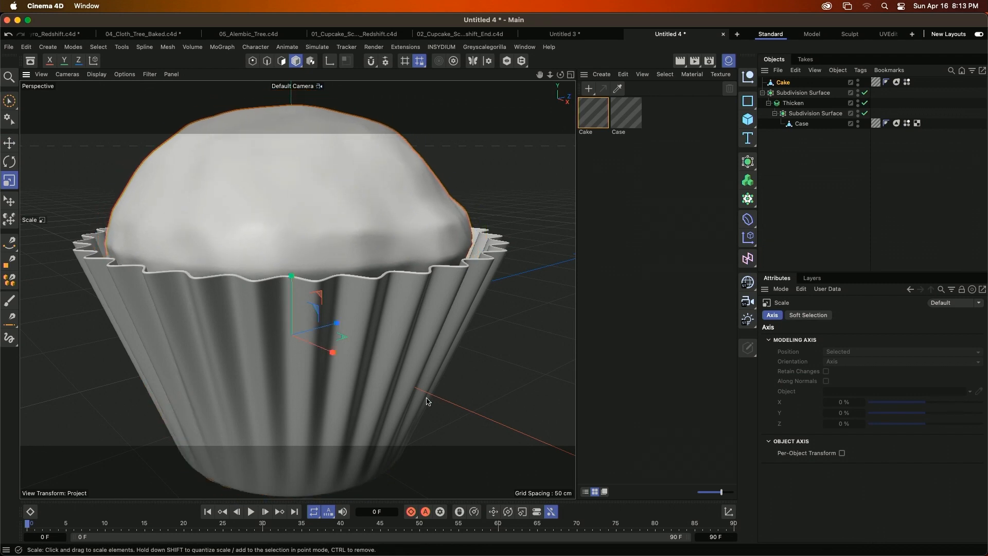
left_click_drag(287, 281, 291, 307)
key("e")
left_click_drag(469, 387, 494, 288, "alt")
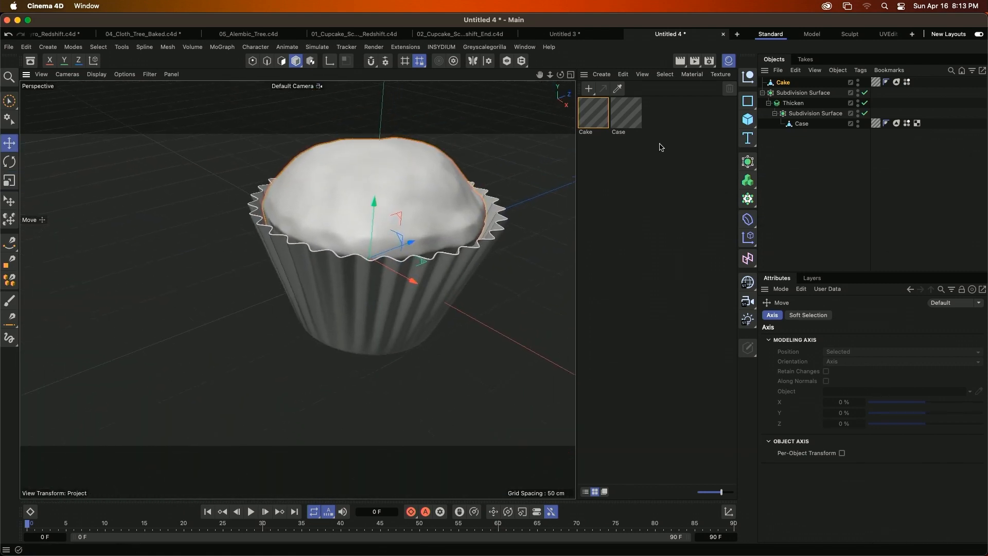
- Group the Cake and the case's Subdivision Surface under a null and bring it into 01_Cupcake_Scene_Redshift.c4d, standing on the floor
left_click(763, 93)
left_click_drag(804, 120, 777, 81)
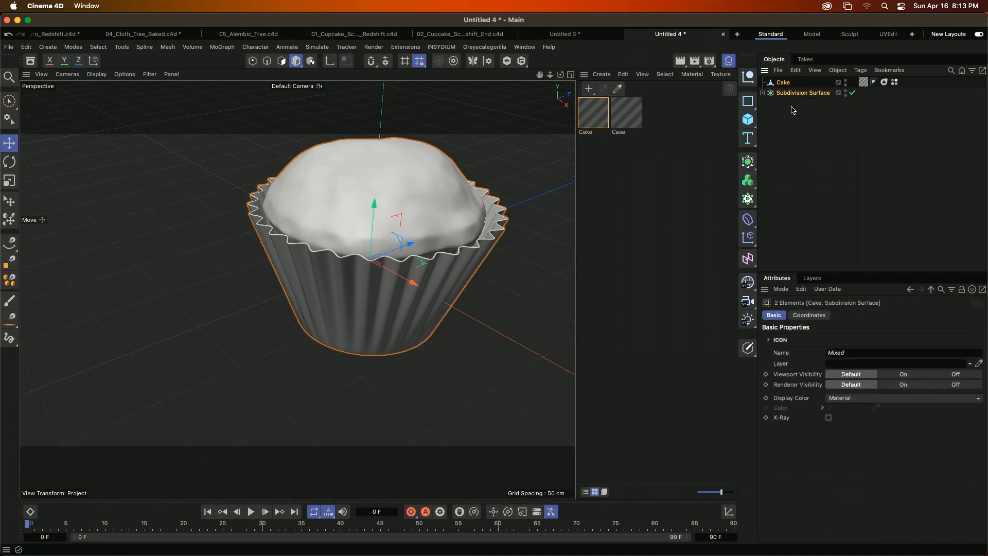
key("alt+g")
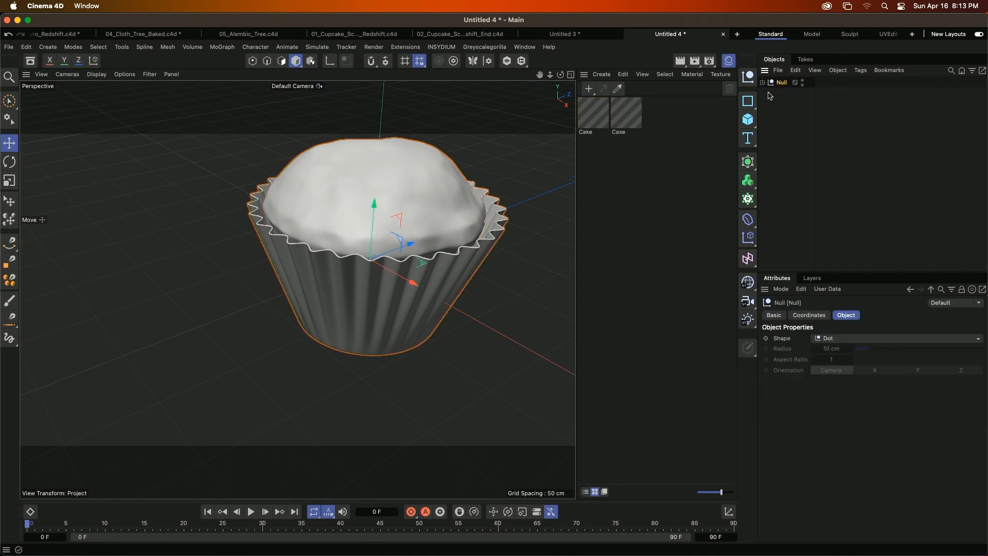
left_click(355, 34)
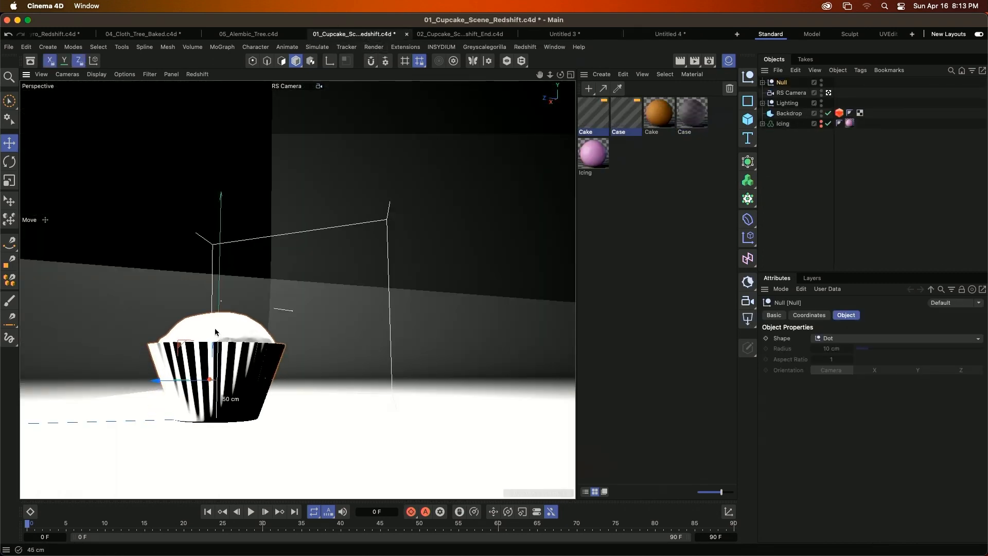
- Make the hidden Icing visible in the scene and expand its hierarchy to inspect the Helix settings
left_click(784, 124)
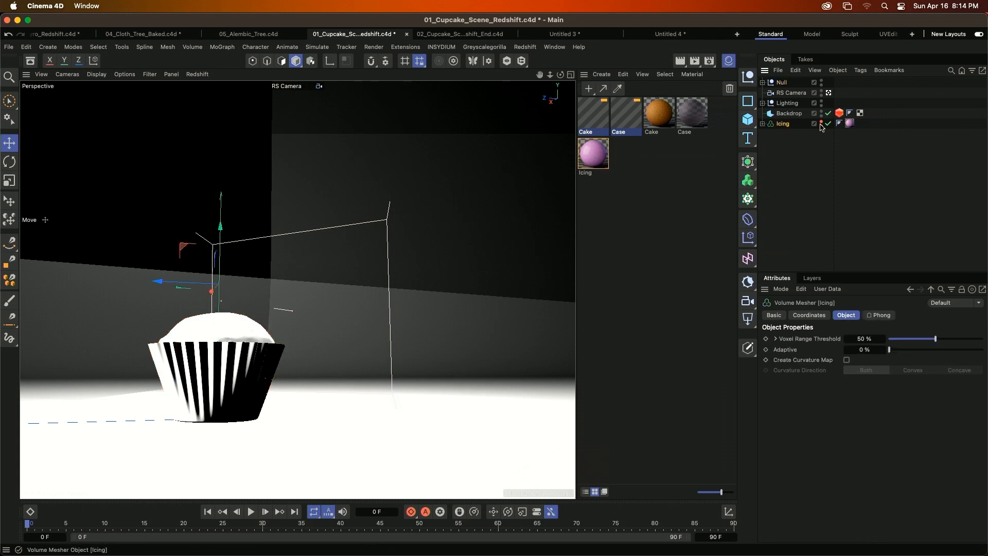
left_click(822, 125, "alt")
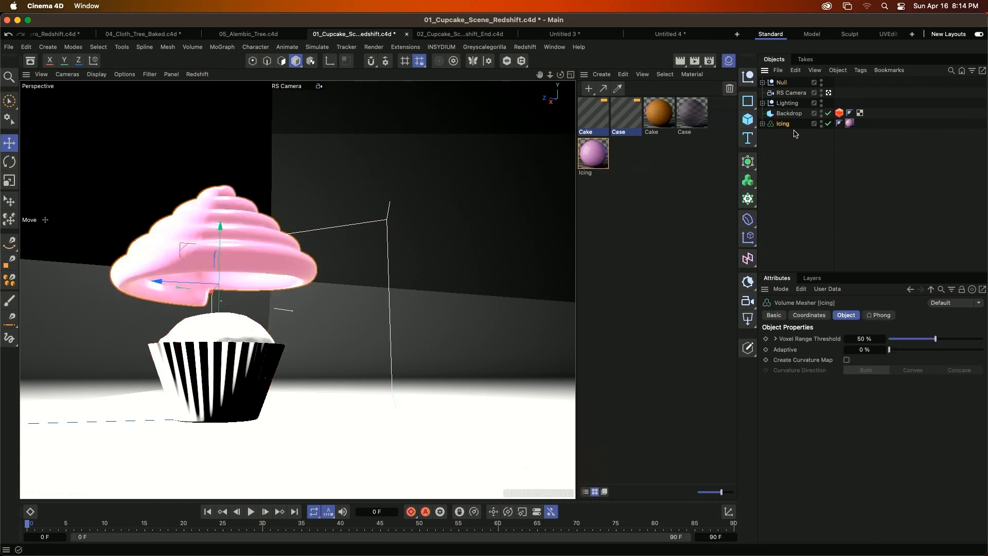
left_click(764, 124)
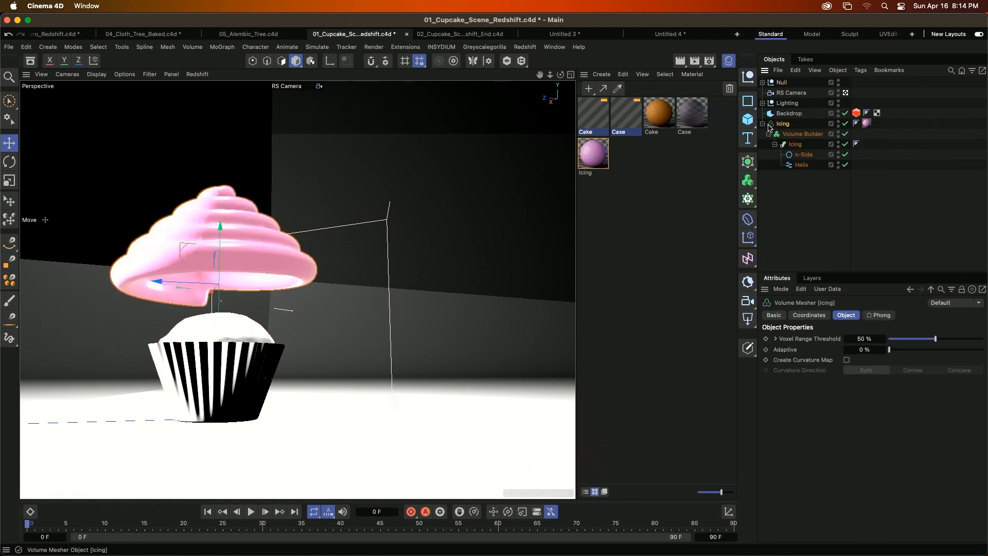
left_click(802, 166)
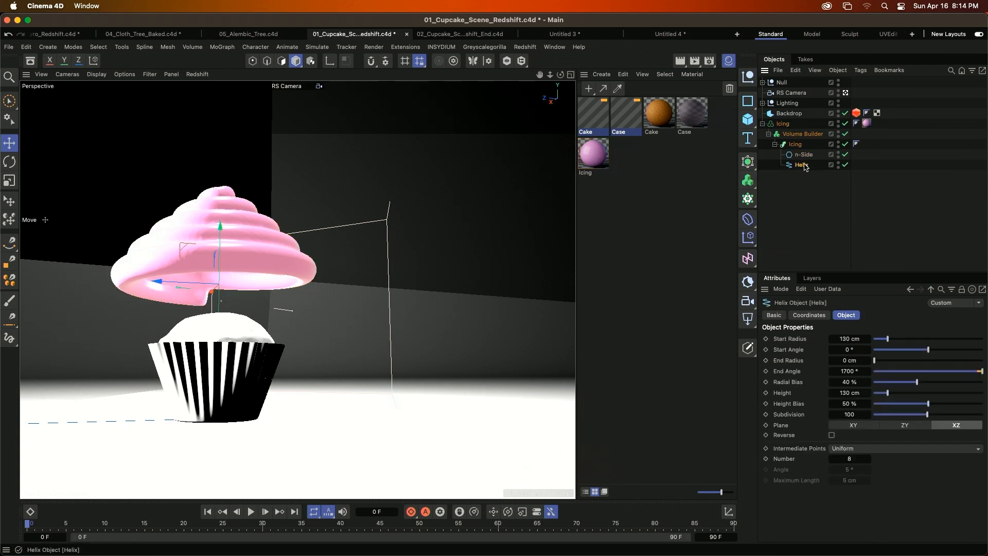
- Scale down the Icing sweep inside the Volume Builder and lower it so it sits on the cake
left_click(796, 146)
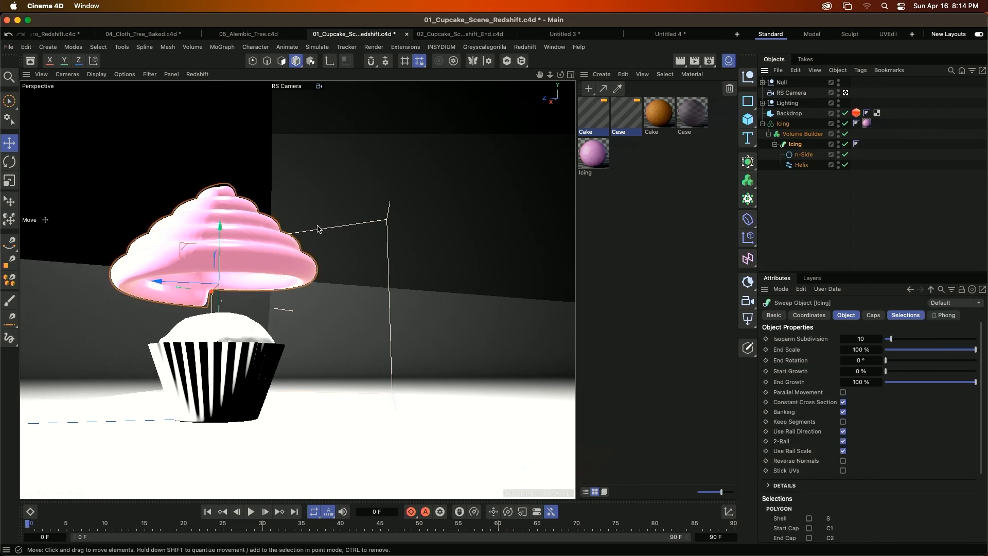
key("t")
left_click_drag(255, 324, 202, 379)
key("e")
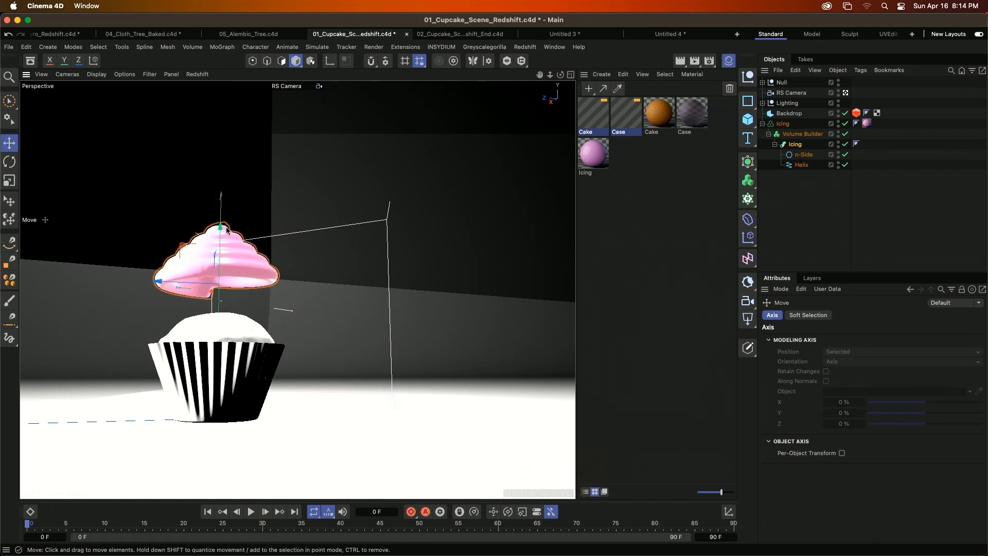
left_click_drag(220, 233, 230, 287)
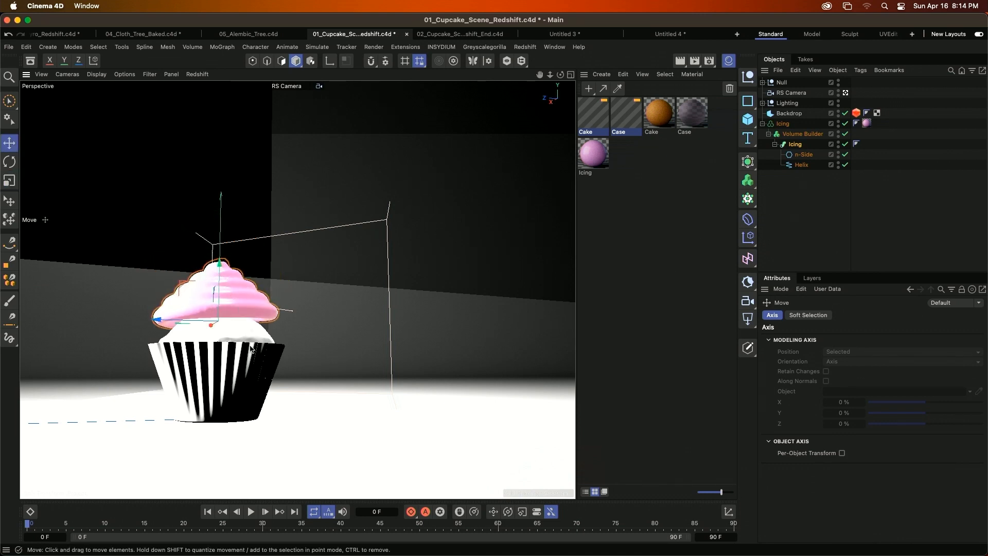
key("t")
left_click_drag(301, 303, 221, 305)
key("e")
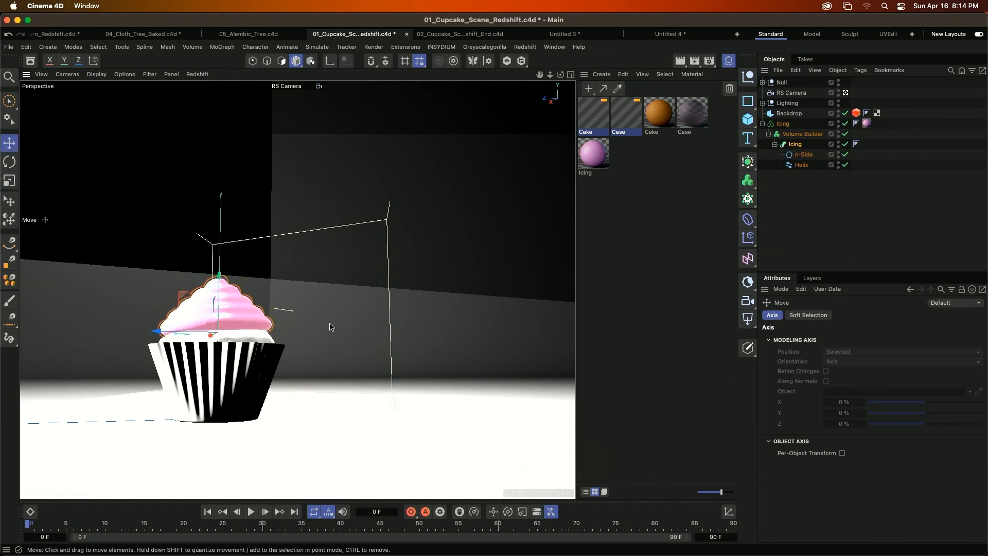
- Select the Icing Volume Mesher, switch to ZBrush, and leave 3D Edit mode by accepting the switch to 2.5D
left_click(790, 124)
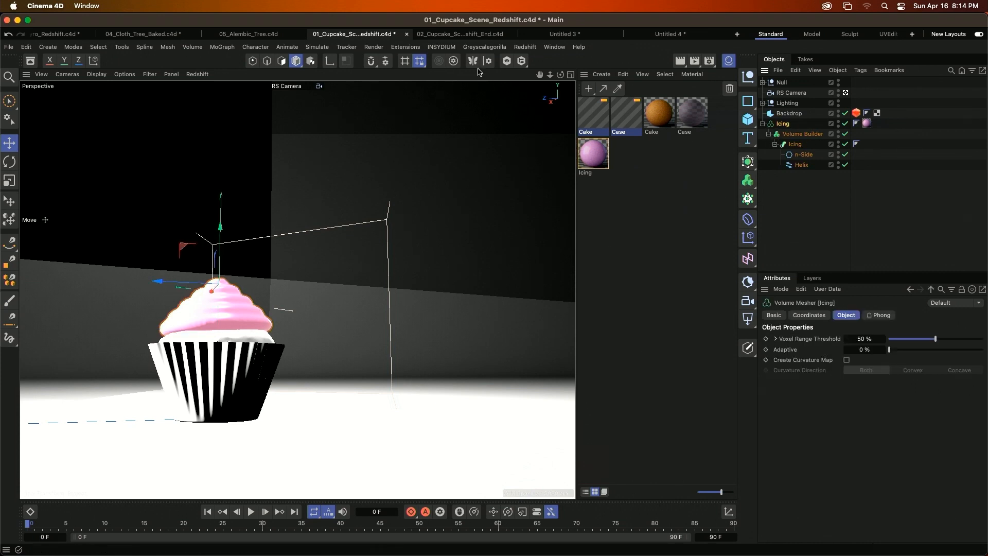
key("super+Tab")
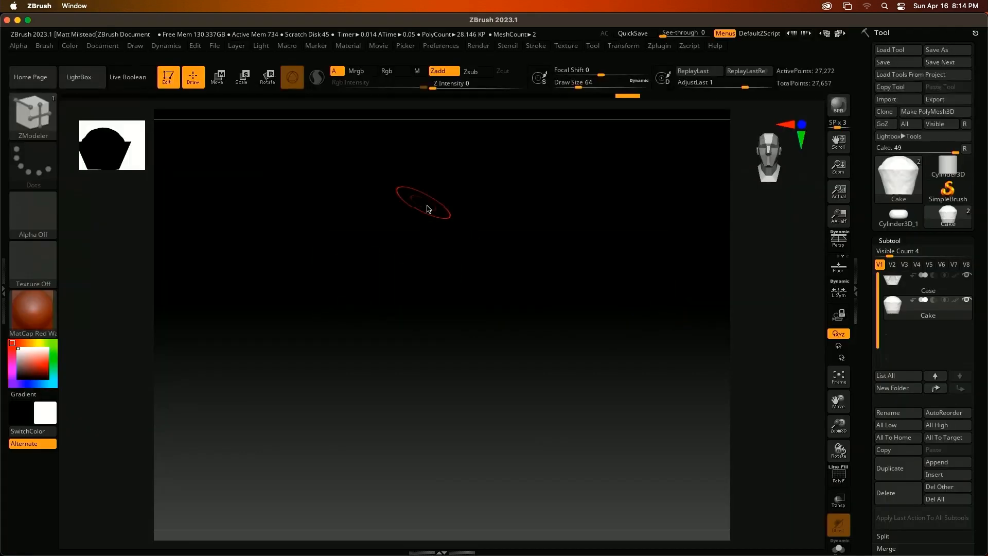
left_click(190, 82)
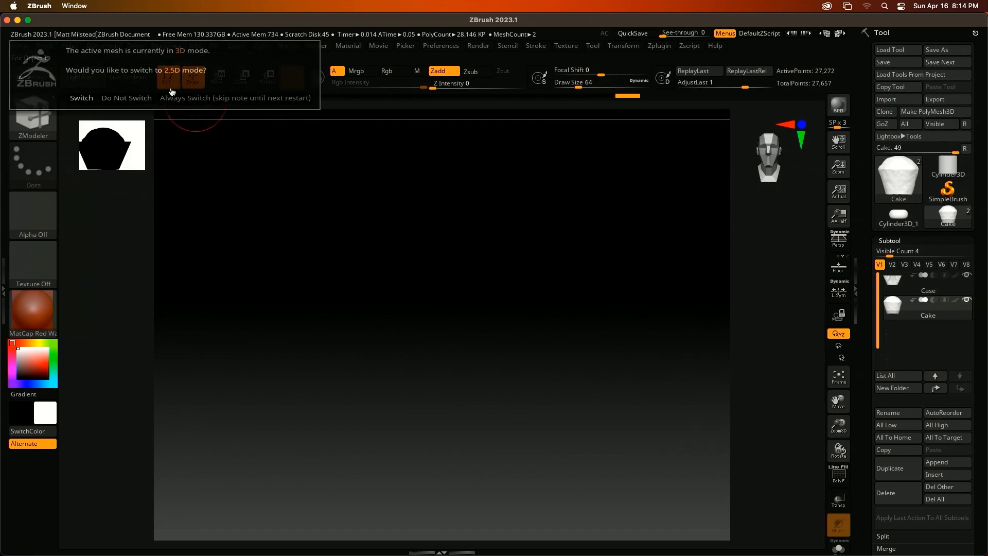
left_click(204, 106)
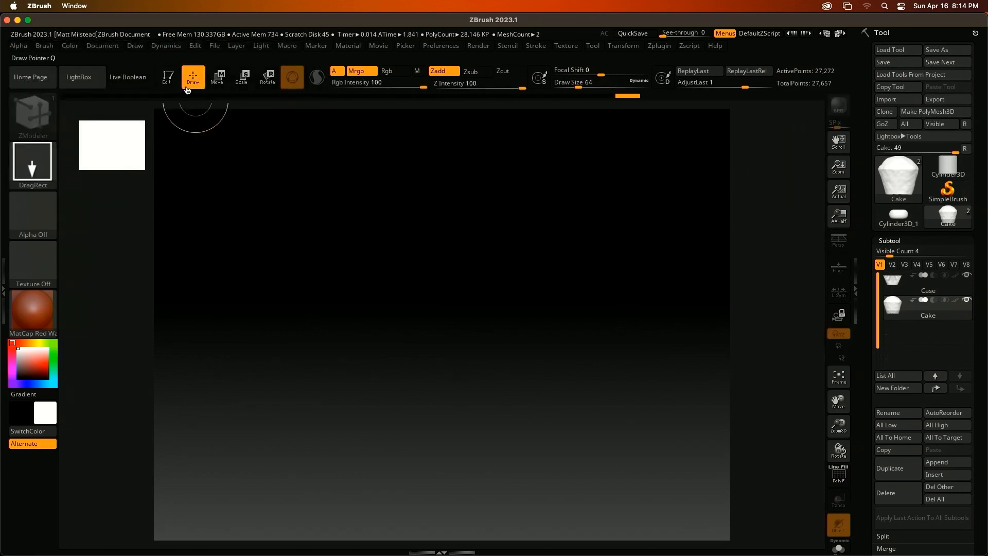
key("super+Tab")
key("super+shift+Tab")
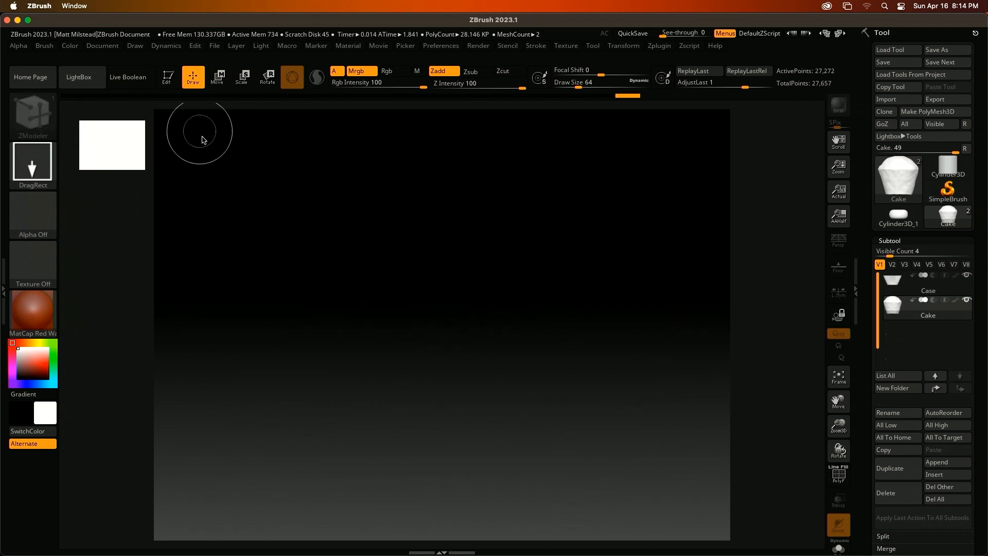
- Create a new ZBrush document to provide an empty canvas for the icing
left_click(109, 46)
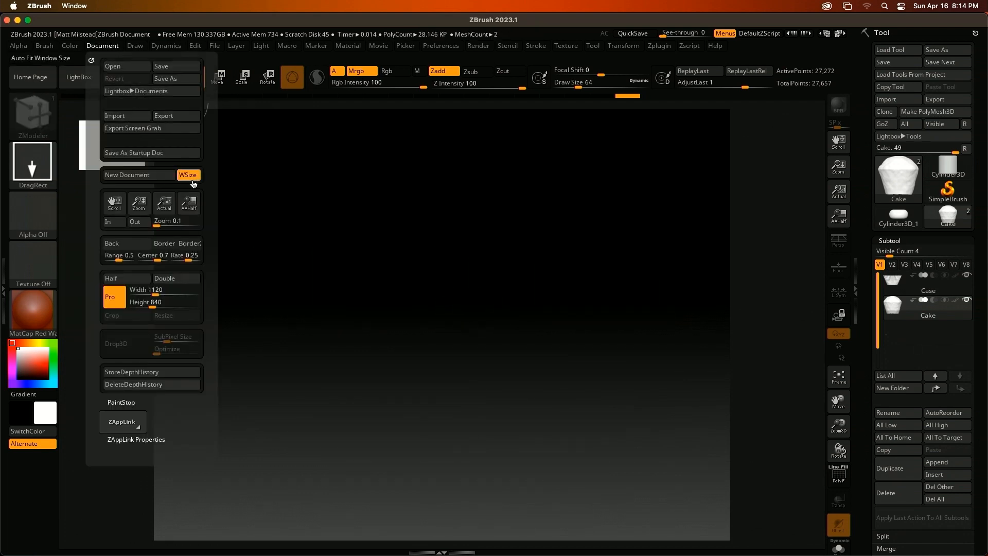
left_click(129, 174)
left_click(523, 227)
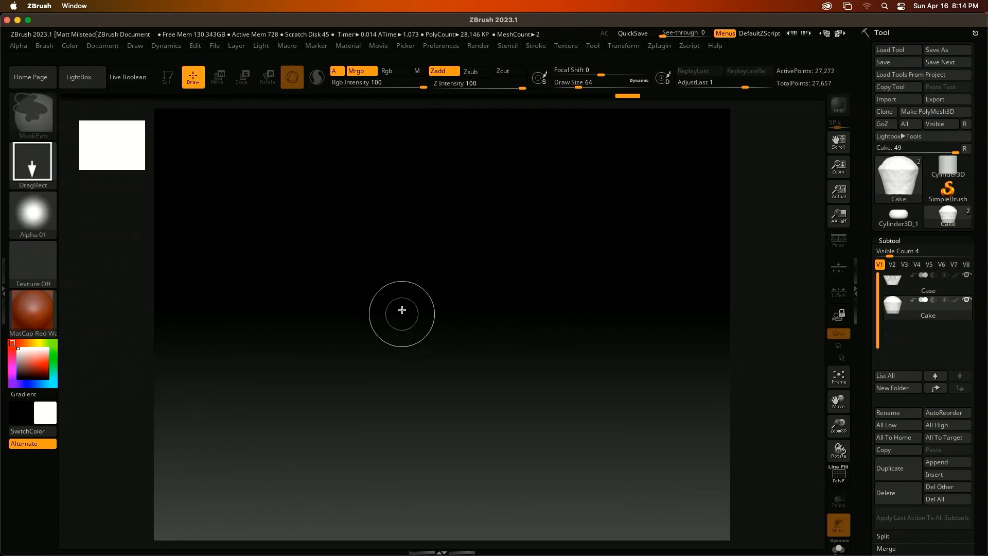
- Return to Cinema 4D and send the selected Icing to ZBrush with the GoZ Exporter
key("super+Tab")
left_click(423, 299)
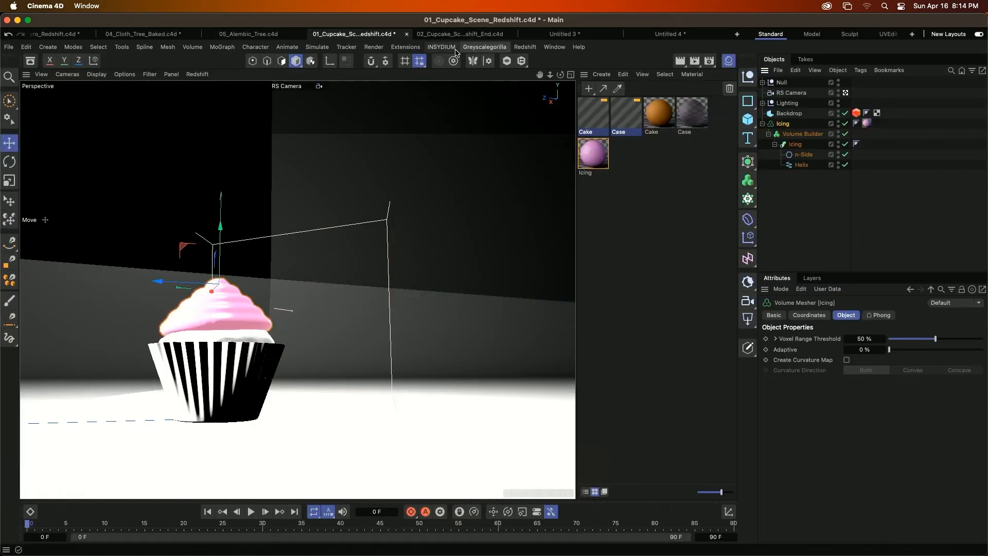
left_click(406, 47)
mouse_move(470, 195)
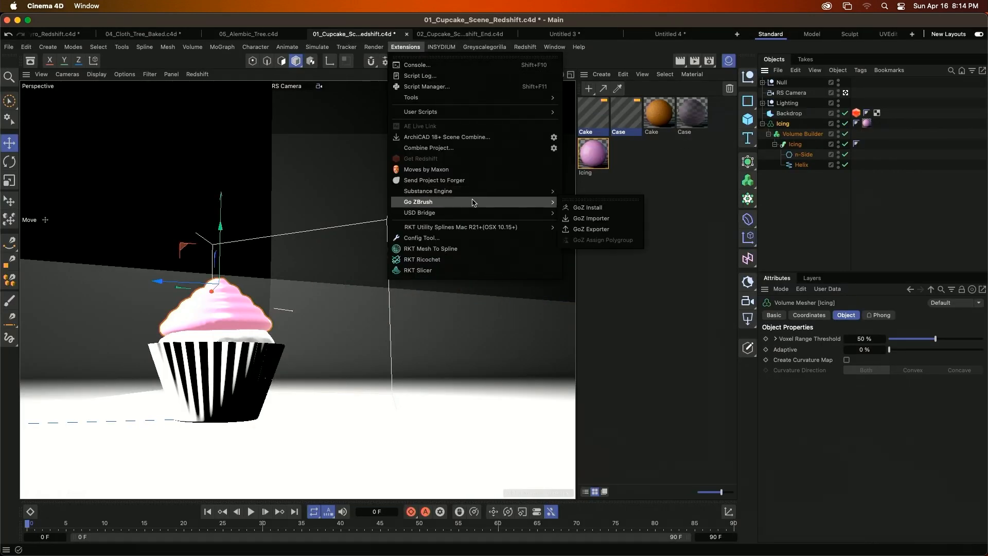
left_click(608, 230)
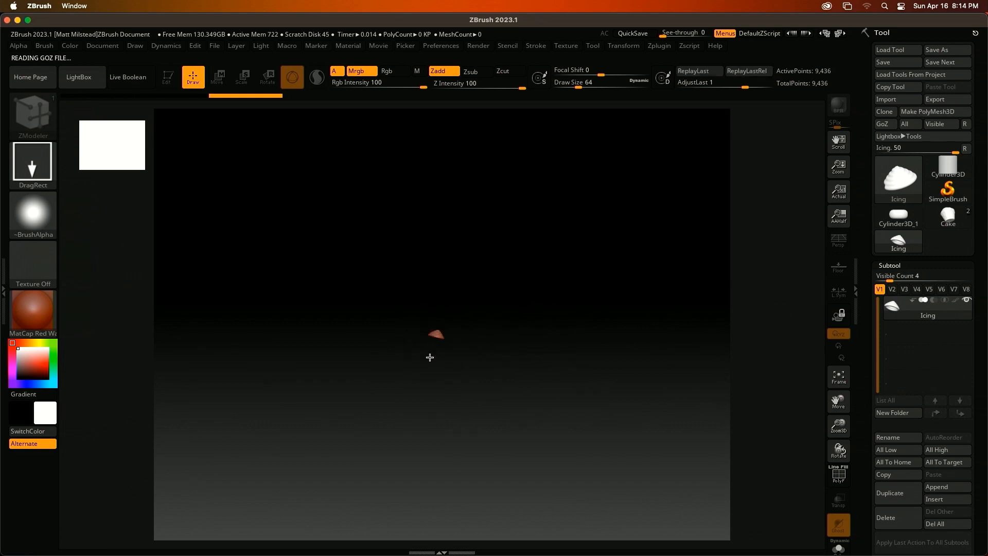
- Place the imported Icing on the ZBrush canvas, enable Edit mode, and view the swirl from the side
mouse_move(452, 418)
left_mouse_down()
mouse_move(419, 523)
mouse_move(437, 530)
left_mouse_up()
left_click(166, 77)
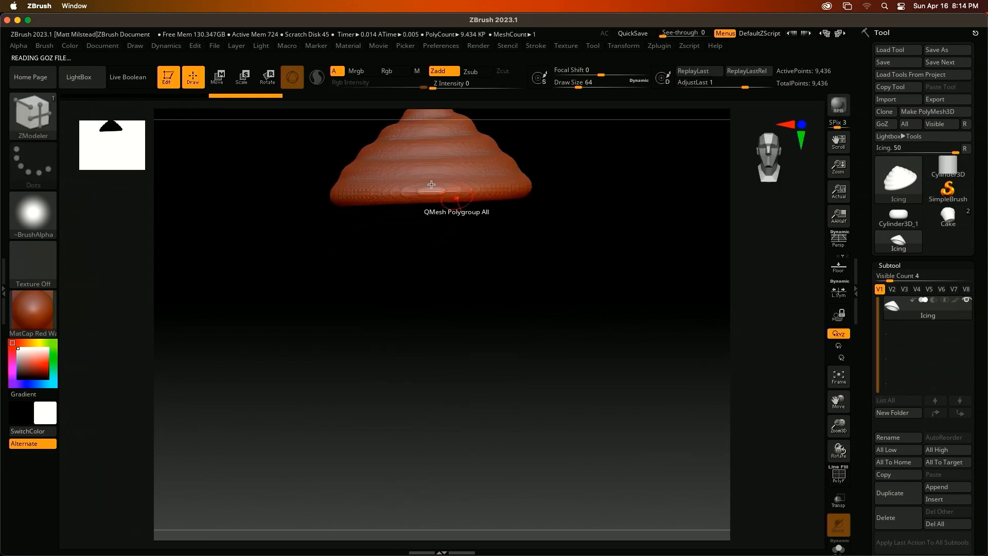
mouse_move(582, 323)
left_mouse_down()
mouse_move(590, 413)
mouse_move(620, 390)
left_mouse_up()
key("shift")
left_click_drag(558, 324, 695, 309)
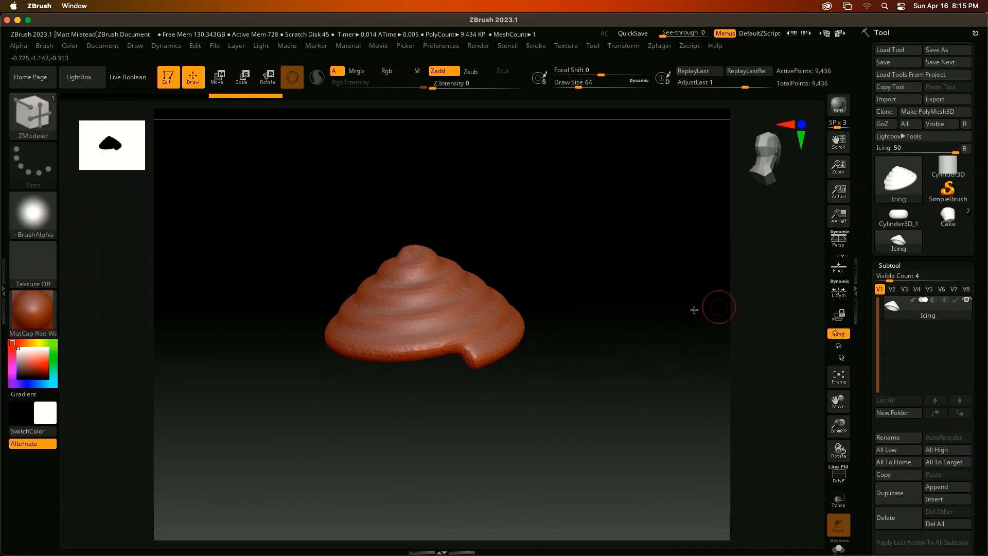
- Run ClayPolish on the Icing mesh to smooth its surface
left_click(889, 265)
left_click(895, 143)
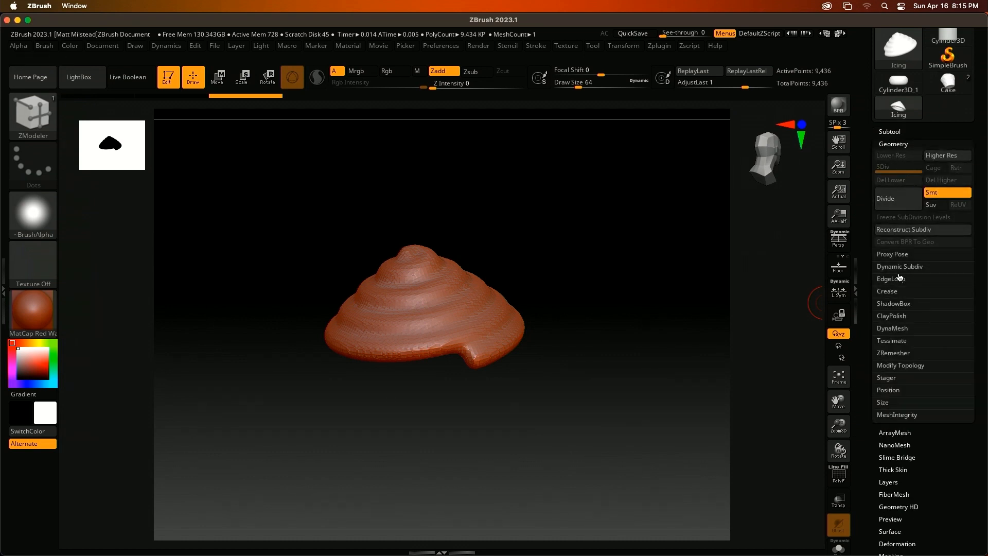
left_click(893, 316)
left_click(895, 343)
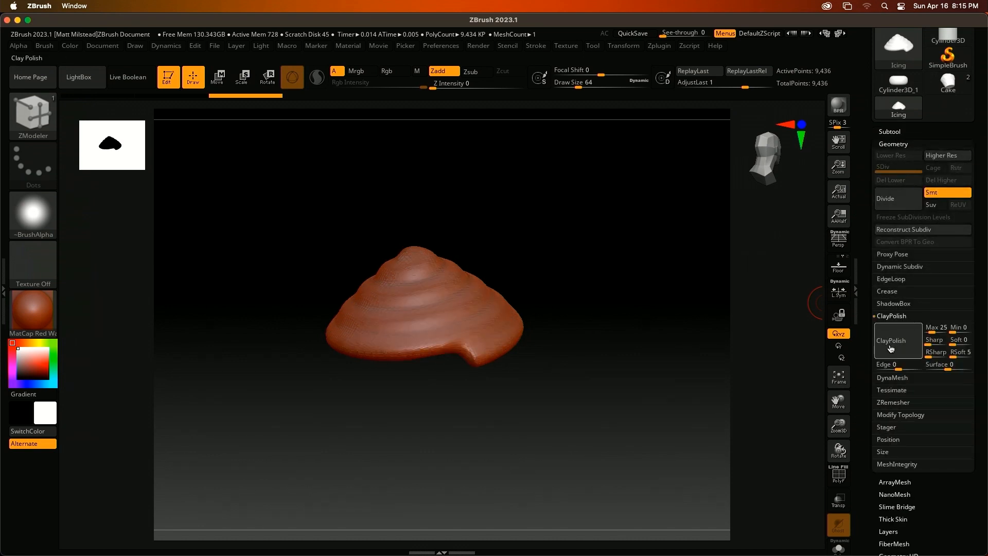
- Set the draw size to about 187 and mask the Icing's upper swirls and one side of its rim, leaving the swirl's lower end unmasked
left_click_drag(539, 333, 510, 273)
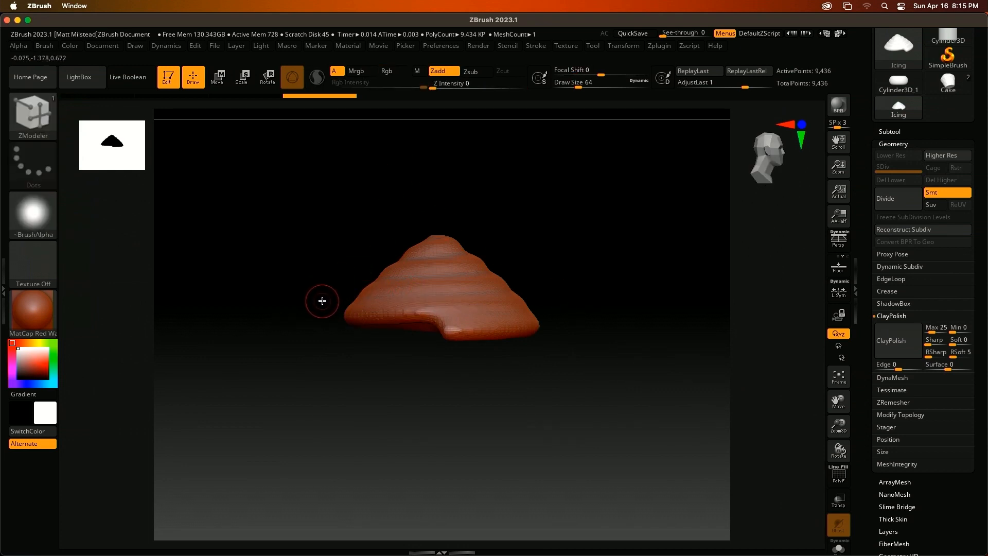
key("s")
left_click_drag(355, 300, 345, 301)
key("shift")
key("ctrl")
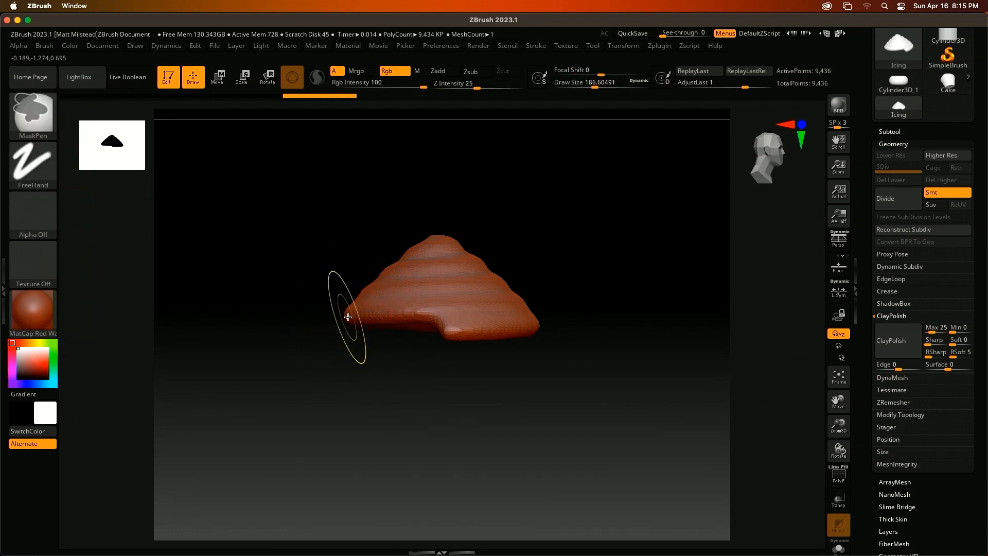
left_click_drag(291, 177, 546, 317, "ctrl")
key("shift")
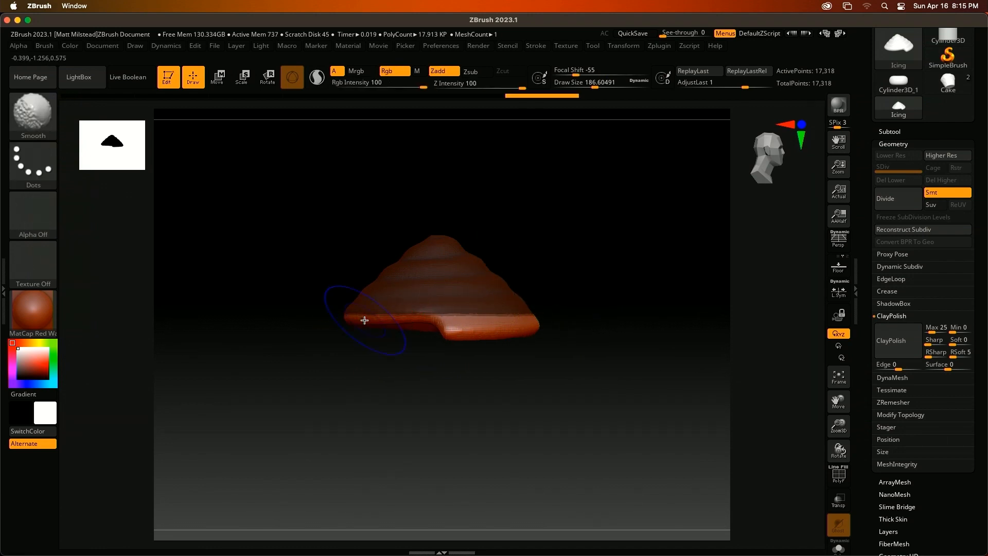
key("ctrl")
left_click_drag(355, 321, 383, 312, "ctrl")
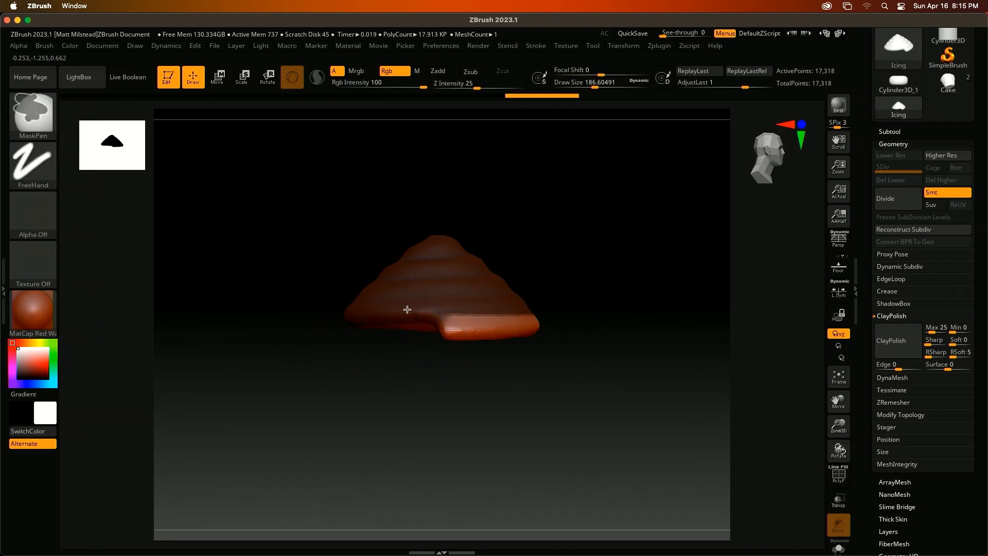
- Push the unmasked lower end of the swirl up level with the rim using the Move brush, and clear the mask
key("b")
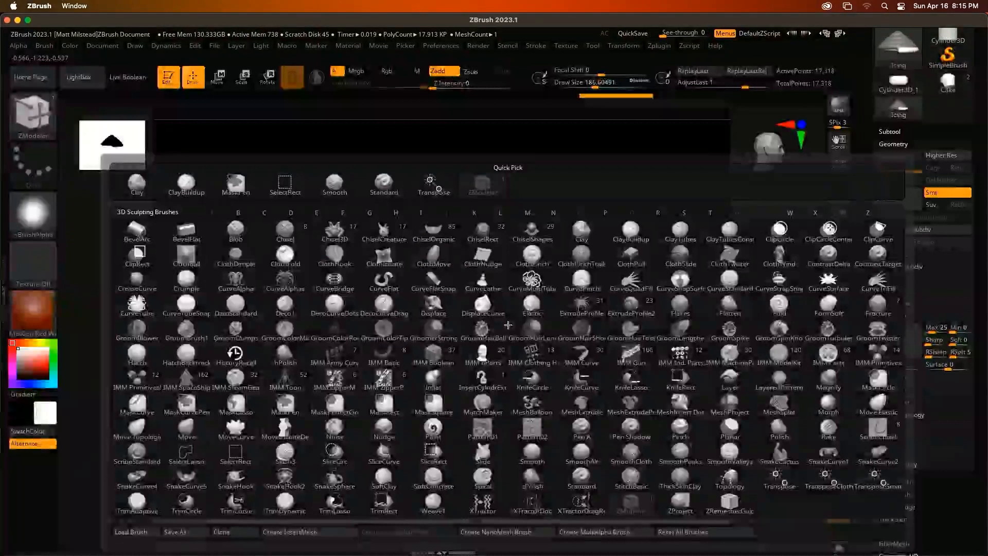
key("m")
key("v")
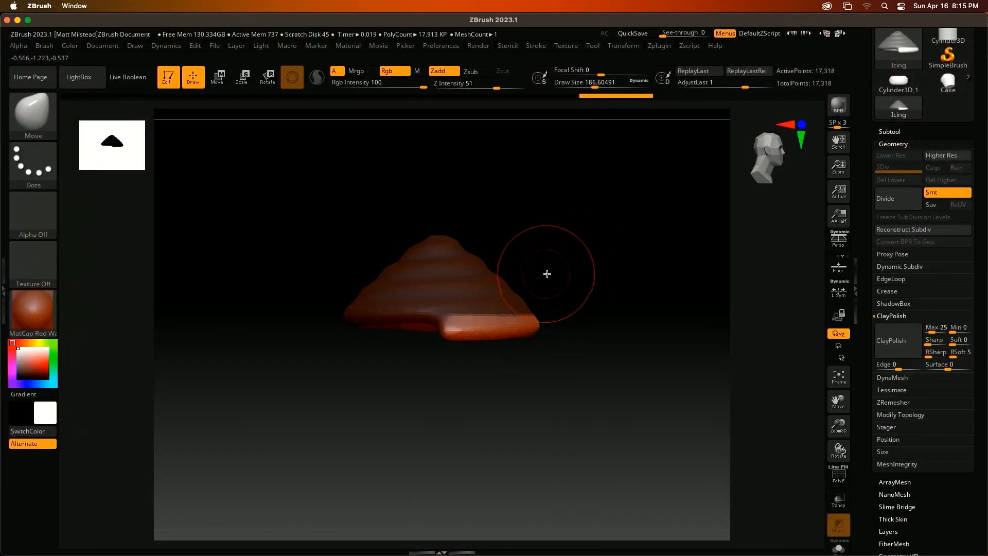
mouse_move(454, 337)
left_mouse_down()
mouse_move(446, 321)
mouse_move(498, 327)
left_mouse_up()
left_click_drag(519, 336, 522, 326)
left_click_drag(455, 331, 455, 324)
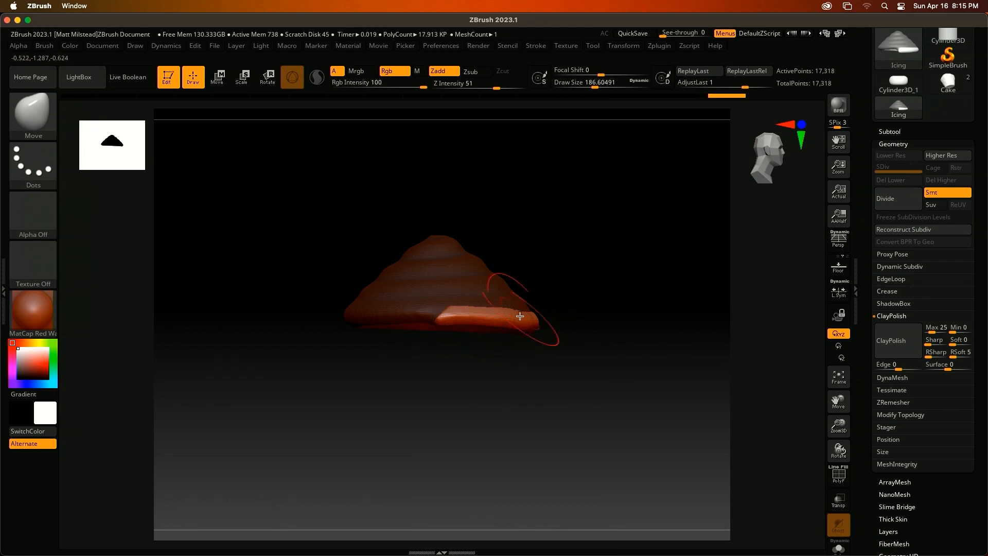
left_click_drag(644, 280, 692, 288, "ctrl")
- Smooth the icing's lower rim where the swirl ends and open the DynaMesh settings
left_click_drag(607, 309, 620, 355)
left_click_drag(455, 389, 478, 391, "shift")
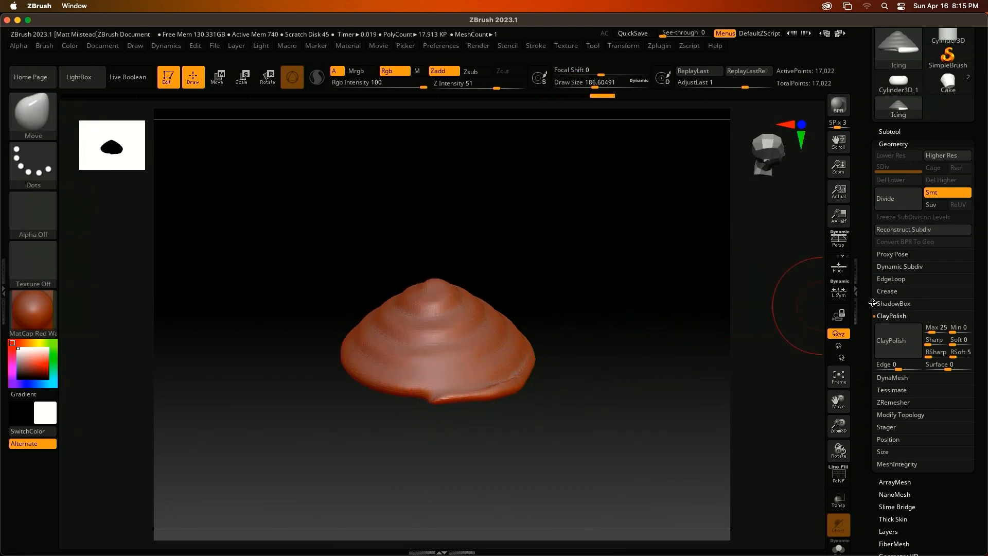
left_click(897, 316)
left_click(893, 328)
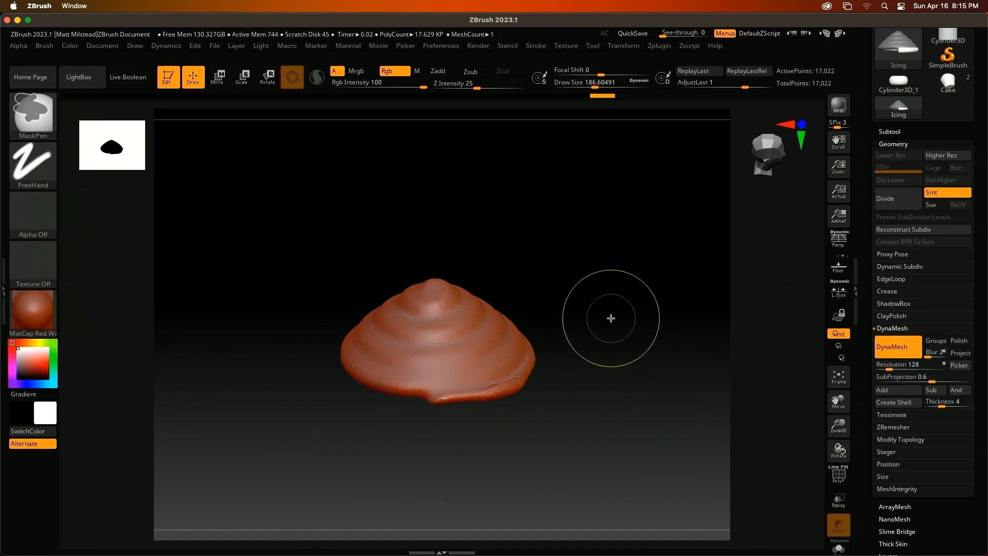
left_click_drag(435, 398, 444, 399, "shift")
left_click_drag(529, 376, 415, 397, "shift")
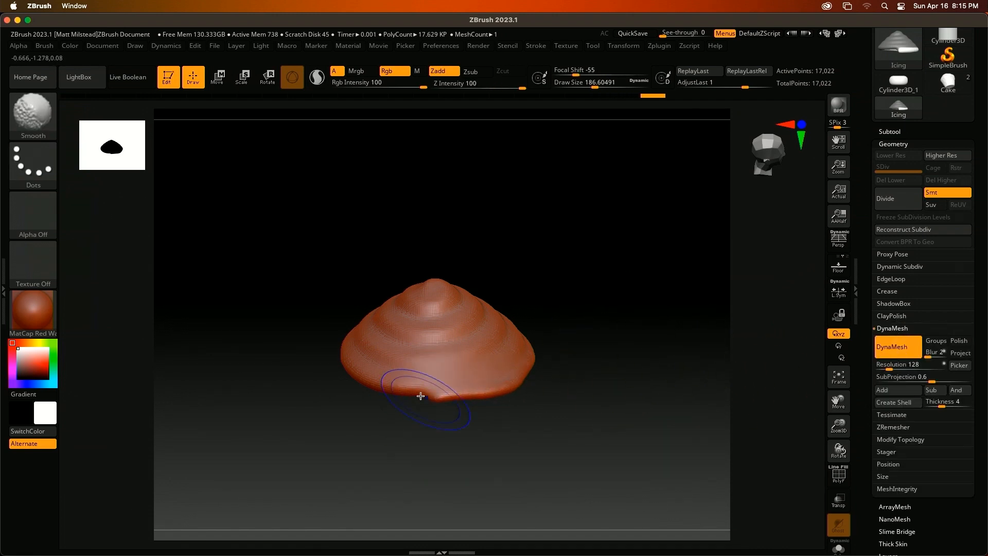
- Carve creases into the front of the icing along the lower swirl with the DamStandard brush
left_click_drag(628, 331, 625, 367)
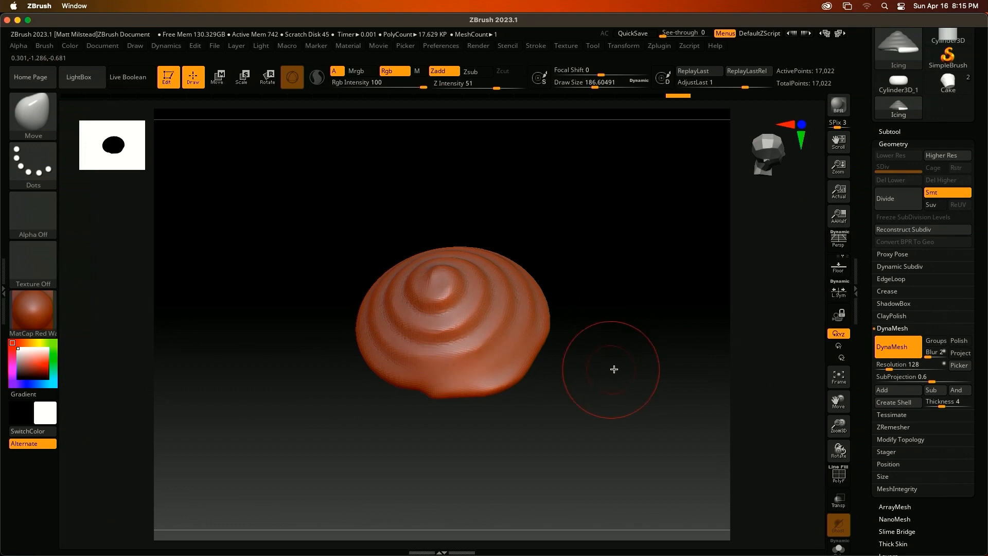
key("b")
key("d")
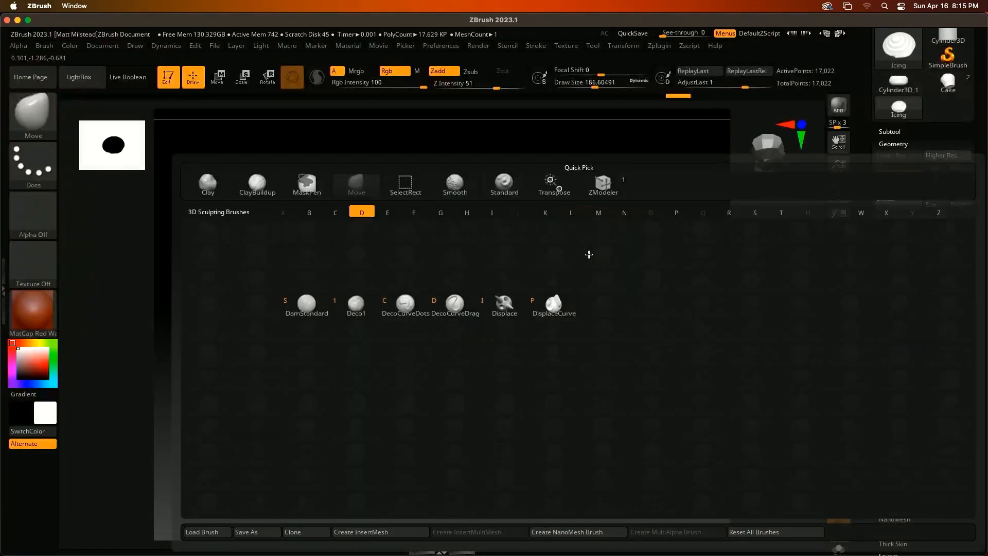
key("s")
mouse_move(536, 322)
left_mouse_down()
mouse_move(523, 356)
mouse_move(430, 383)
mouse_move(500, 333)
left_mouse_up()
left_click_drag(450, 357, 415, 375)
left_click_drag(624, 232, 510, 255)
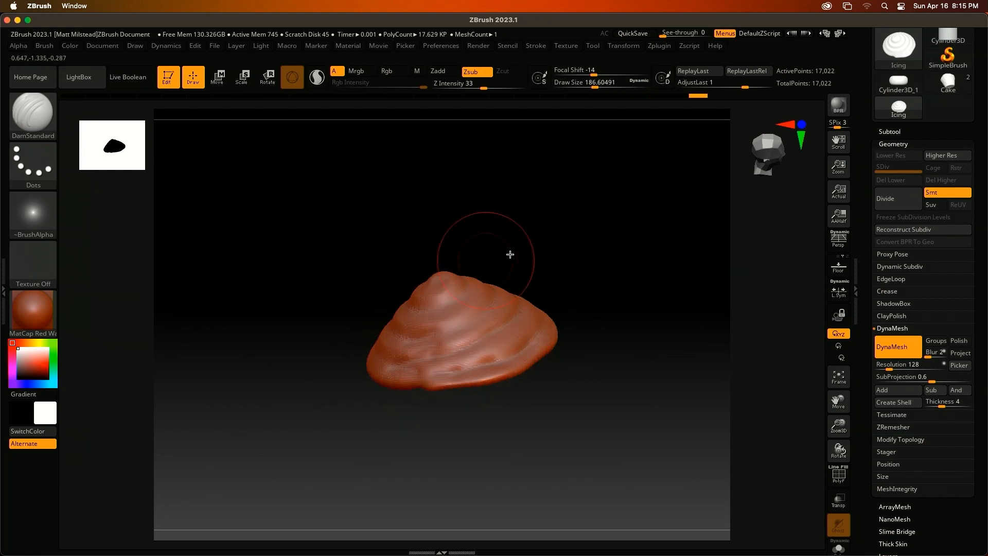
left_click(438, 271)
- Pull the top of the icing up into a pointed peak with the Move Topological brush
key("b")
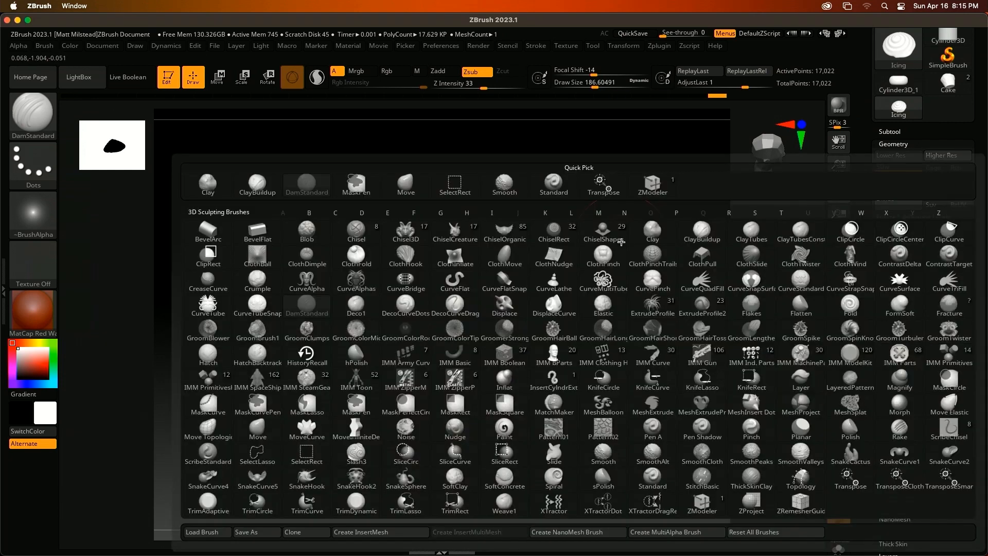
key("m")
key("t")
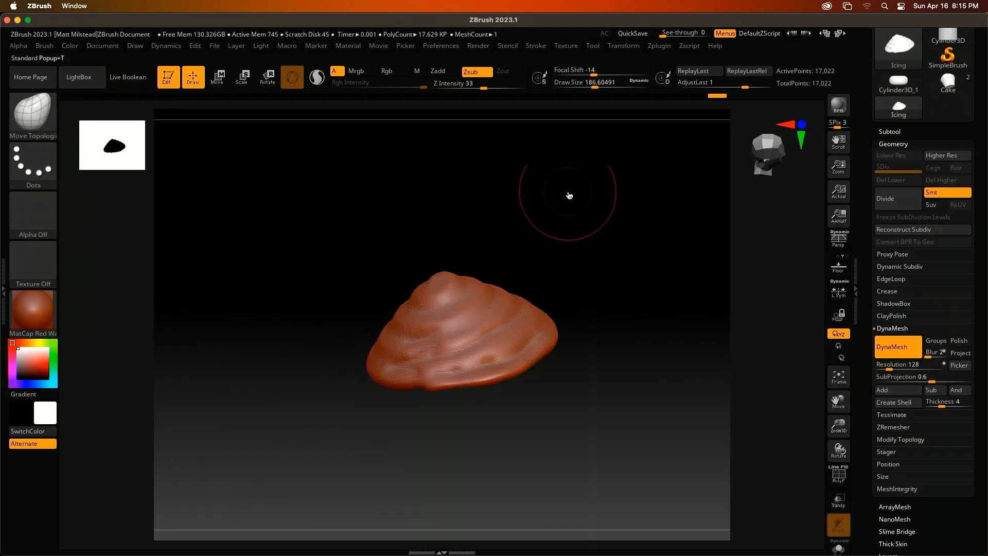
left_click_drag(444, 274, 443, 268)
left_click_drag(435, 278, 446, 268)
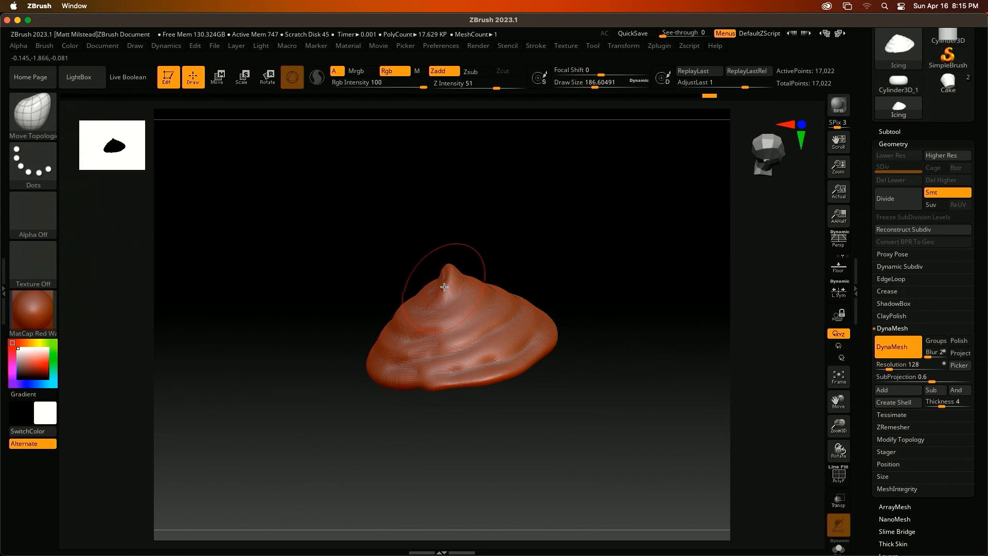
- Carve grooves between the swirls on the icing's side with the DamStandard brush and smooth the outer fold
left_click_drag(626, 273, 555, 280)
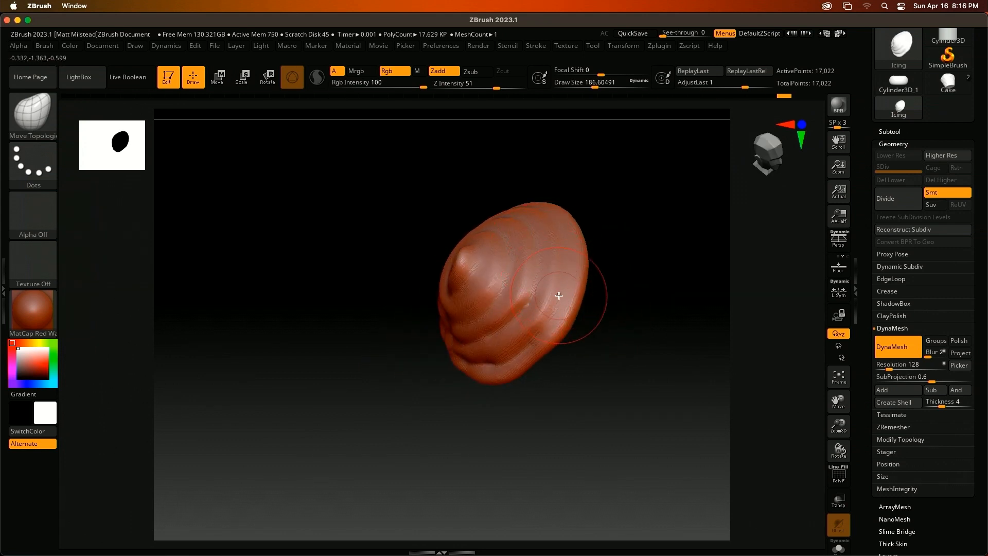
key("b")
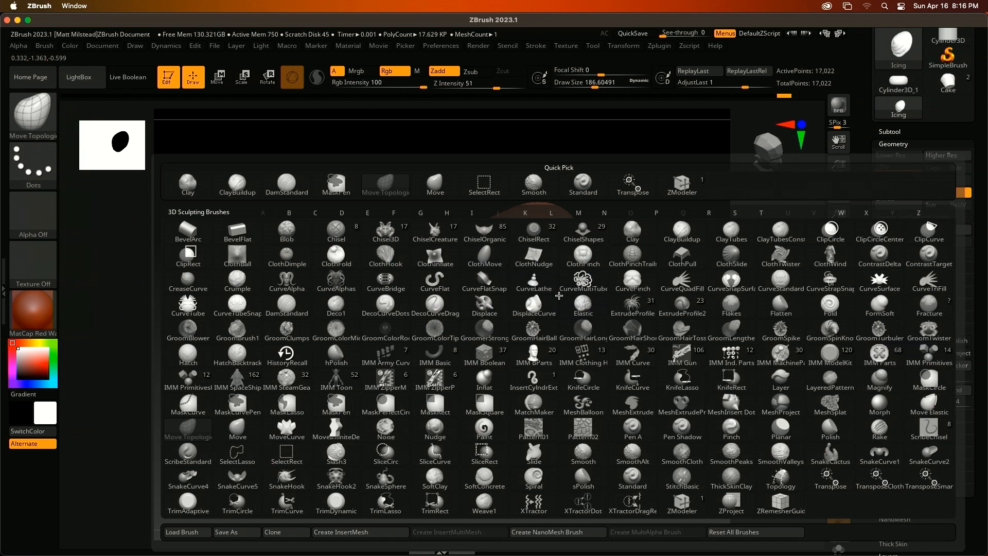
key("d")
key("s")
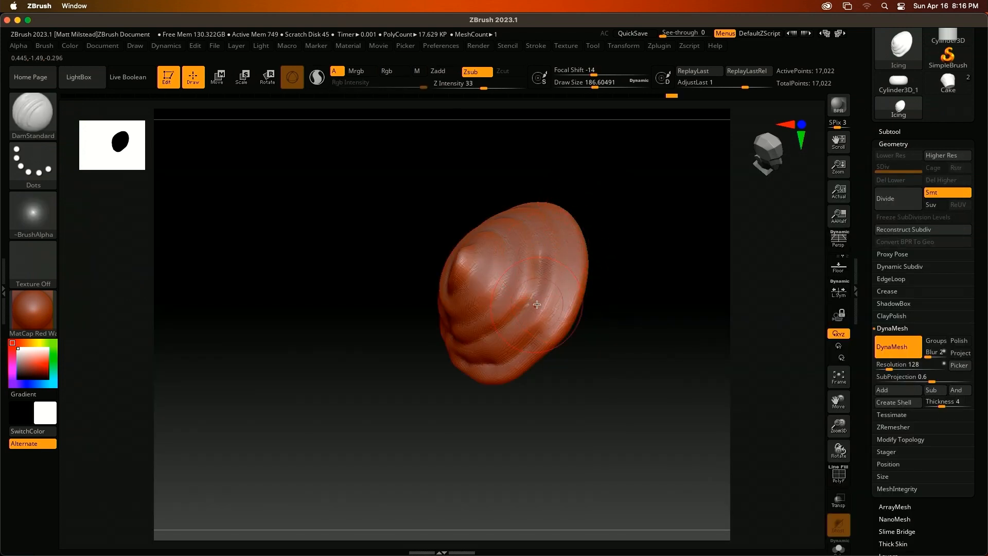
left_click_drag(537, 295, 534, 319)
left_click_drag(564, 247, 550, 304)
left_click_drag(515, 262, 495, 300)
left_click_drag(550, 242, 540, 294, "shift")
left_click_drag(559, 234, 544, 291)
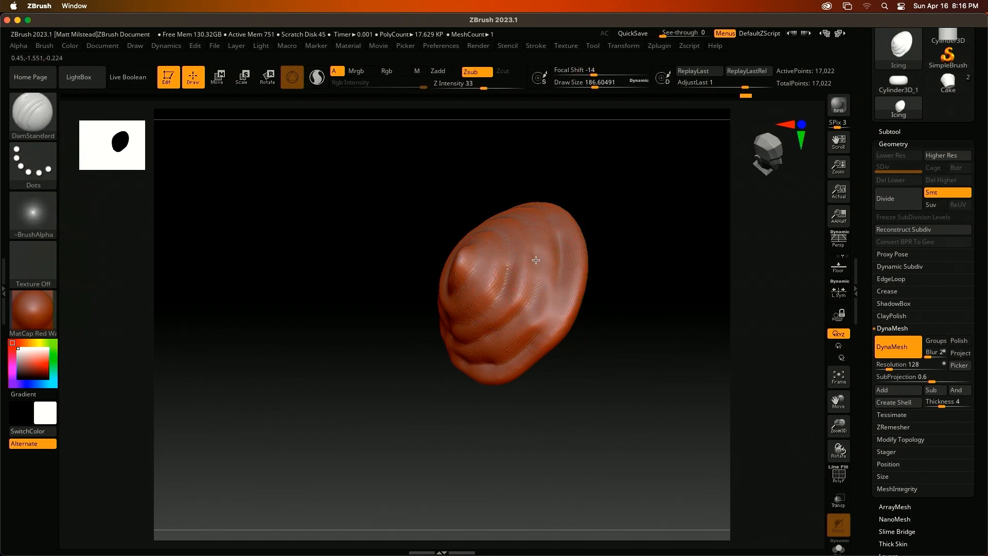
- Check the icing from above and from the side, and remesh it with DynaMesh at resolution 128
left_click_drag(674, 280, 695, 247, "shift")
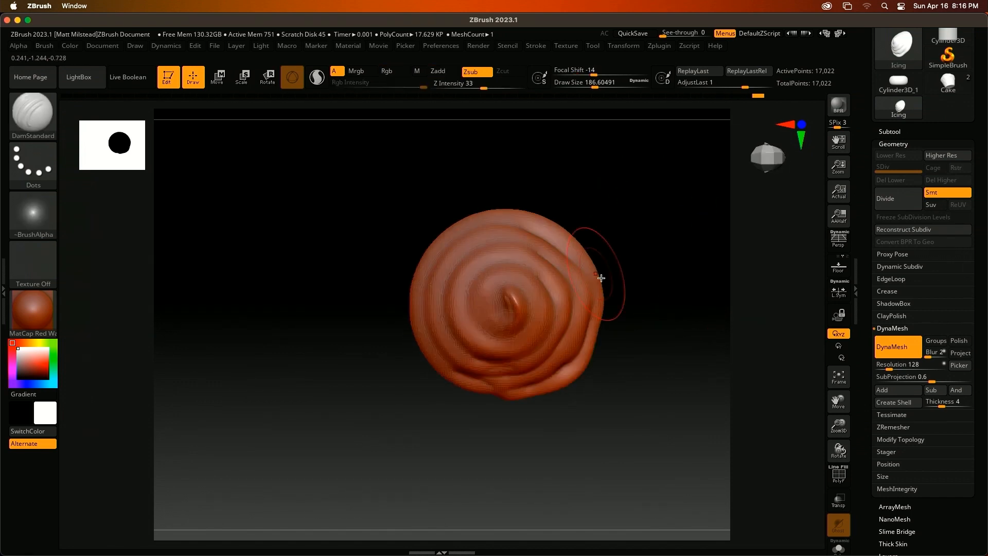
mouse_move(640, 287)
left_mouse_down("shift")
mouse_move(647, 190)
mouse_move(662, 181)
left_mouse_up("shift")
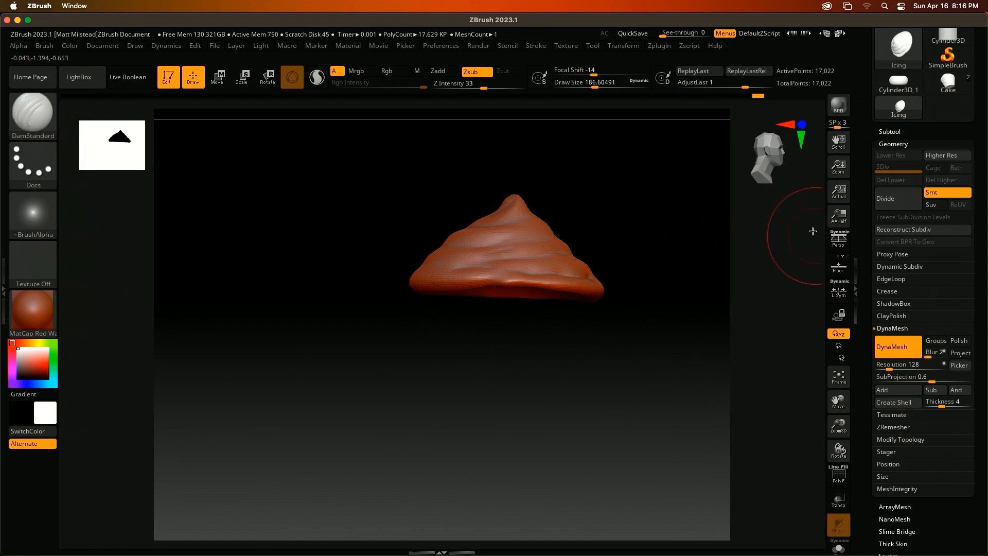
left_click(896, 354)
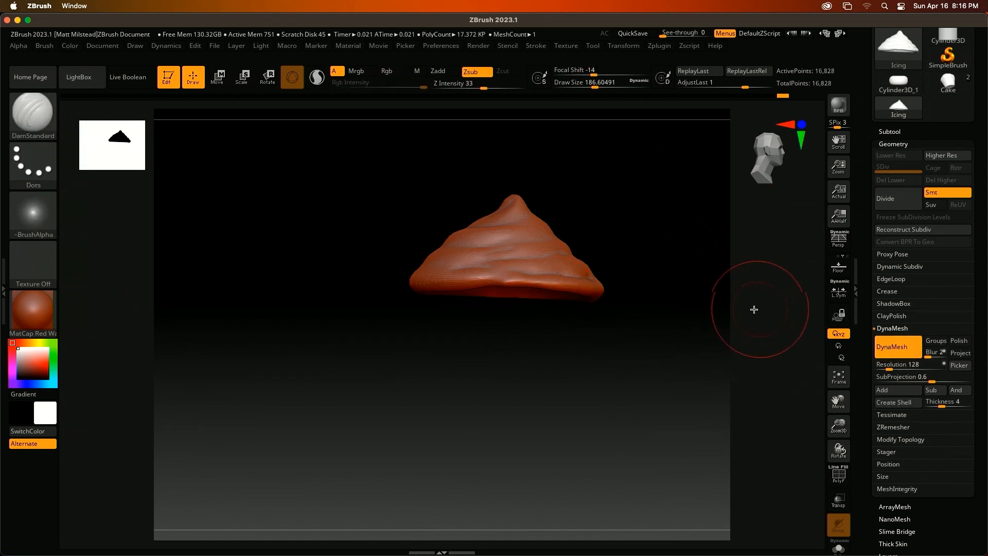
- Check the Icing's subtool list and send all subtools back to Cinema 4D with GoZ
left_click(891, 132)
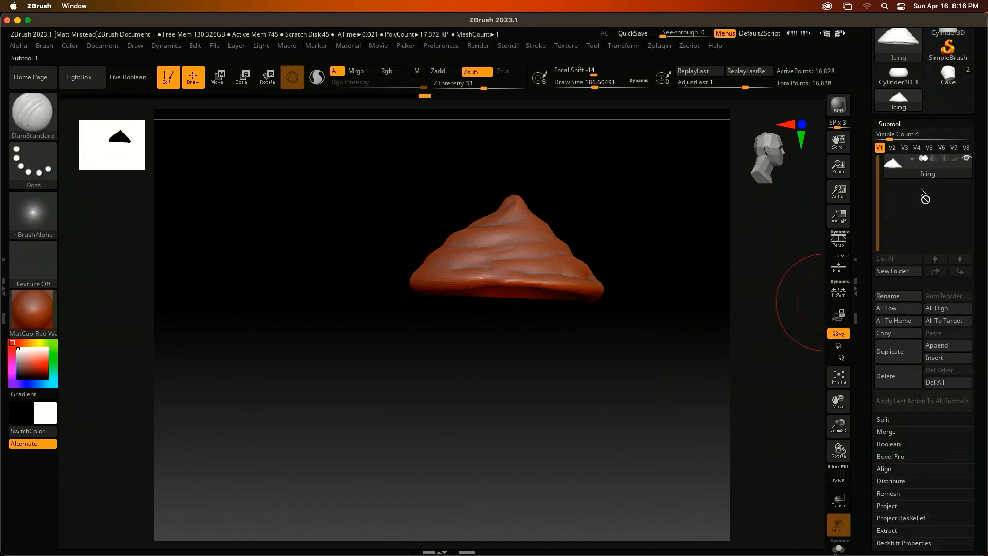
left_click_drag(976, 116, 977, 176)
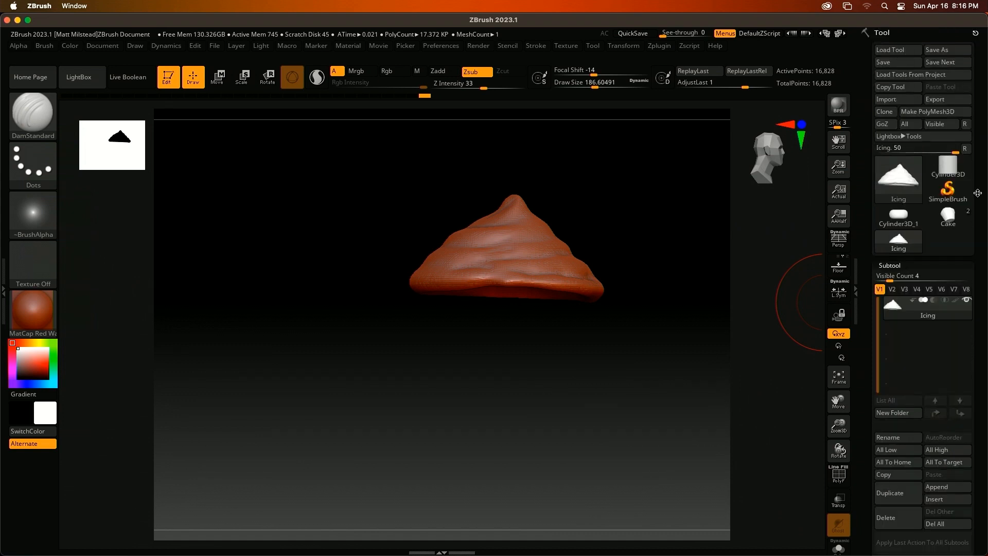
left_click(905, 126)
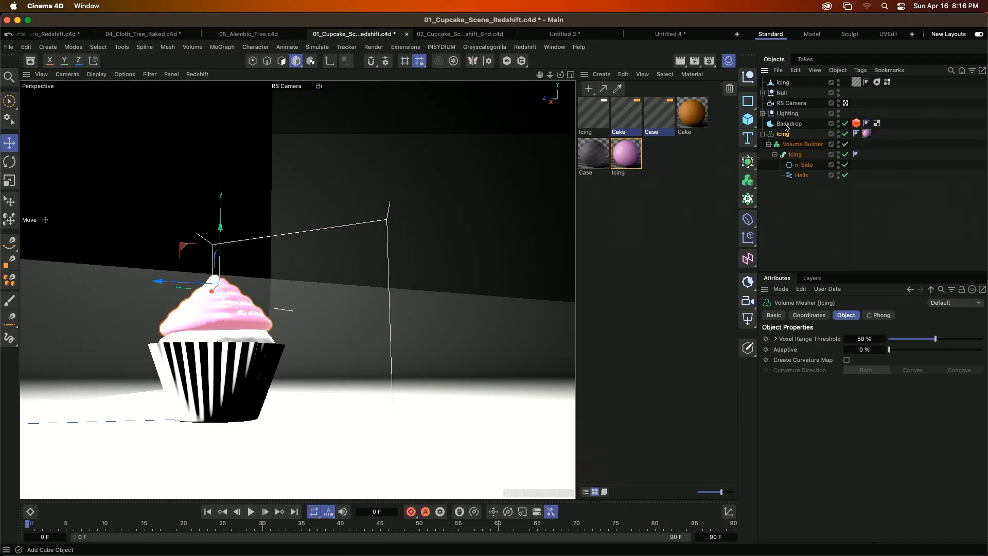
- Hide the original Icing Volume Mesher in the viewport and render, collapse its hierarchy, and clear the selection
left_click(839, 135, "alt")
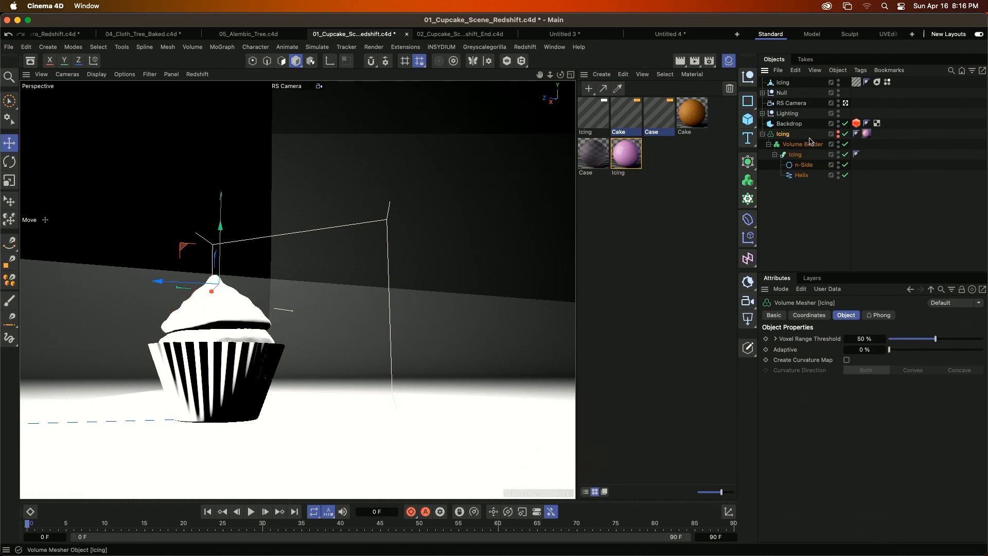
left_click(763, 133)
left_click(804, 183)
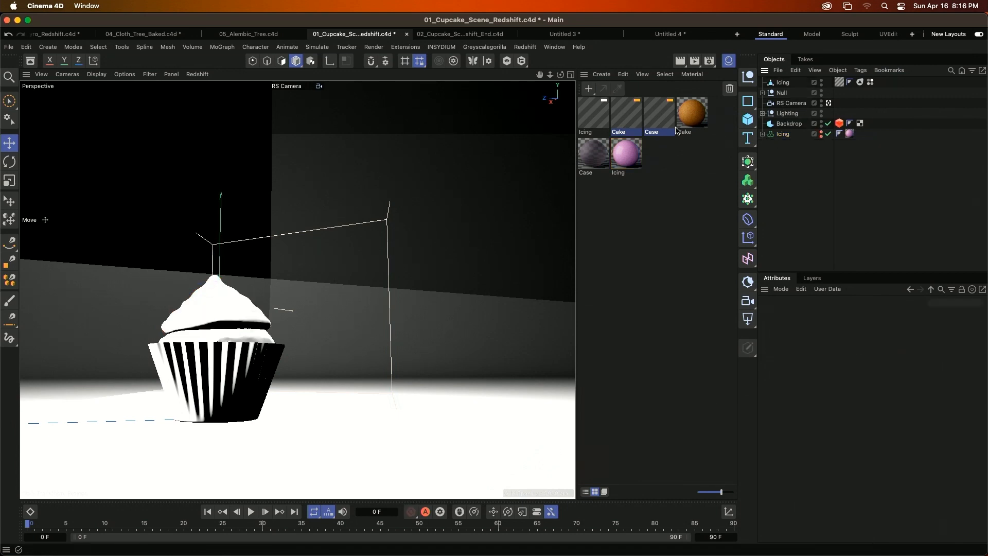
- Show the materials as a list and replace the imported Icing, Cake and Case placeholder materials with their Redshift versions
left_click(586, 492)
left_click(590, 166)
left_click_drag(589, 166, 587, 128)
left_click(588, 165)
left_click_drag(587, 164, 588, 107, "alt")
left_click(588, 166)
- Open the Redshift RenderView, start a live render of the cupcake, and move the render window over the viewport
left_click(525, 46)
left_click(546, 133)
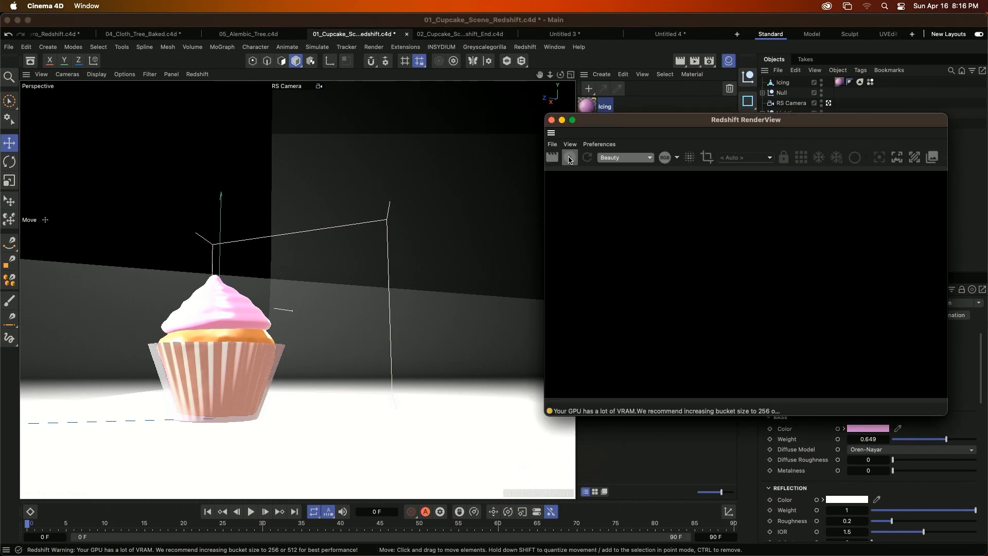
left_click_drag(664, 120, 443, 139)
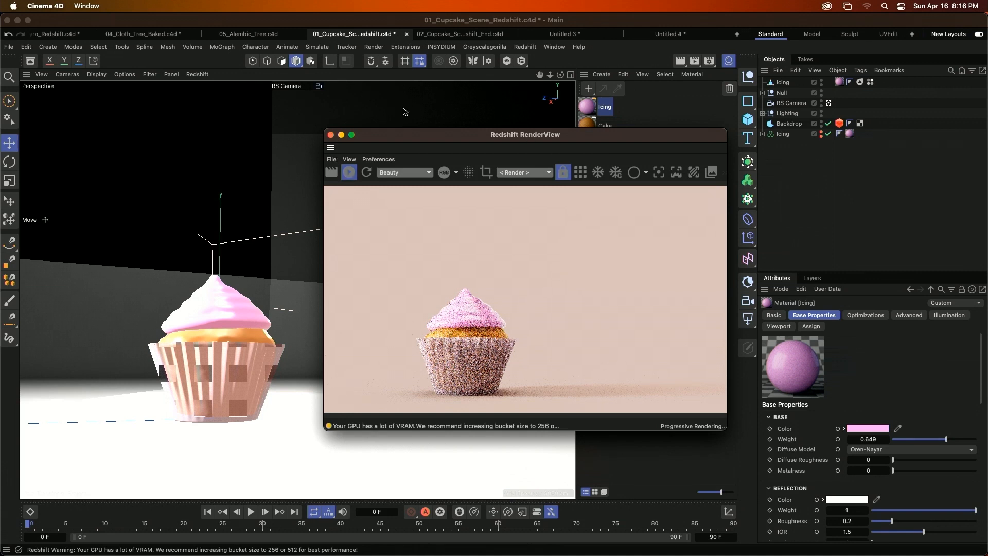
- Switch to the 02_Cupcake_Scene_Redshift_End.c4d scene, examine its Sprinkles and Cake with Icing groups alongside the live render, and stop rendering
left_click(460, 34)
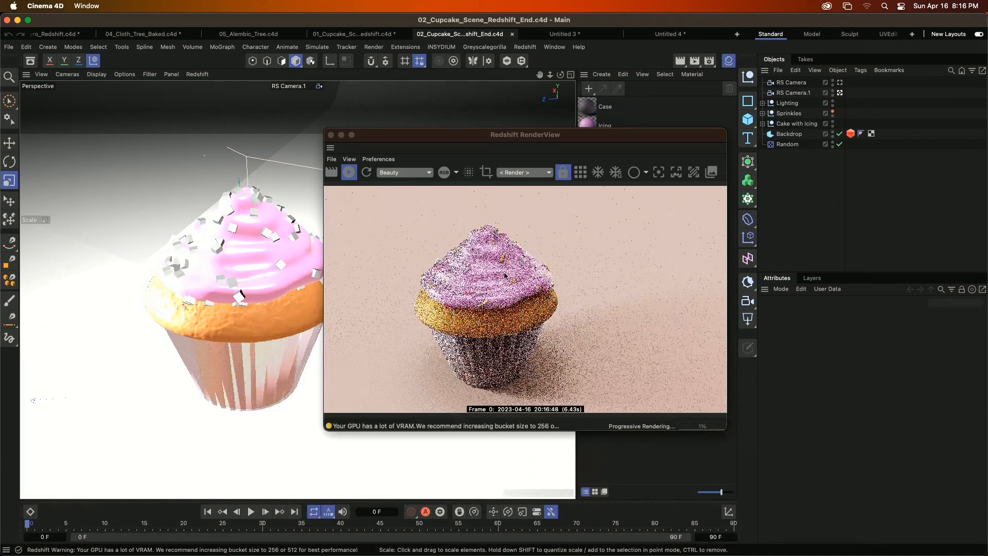
left_click(762, 113)
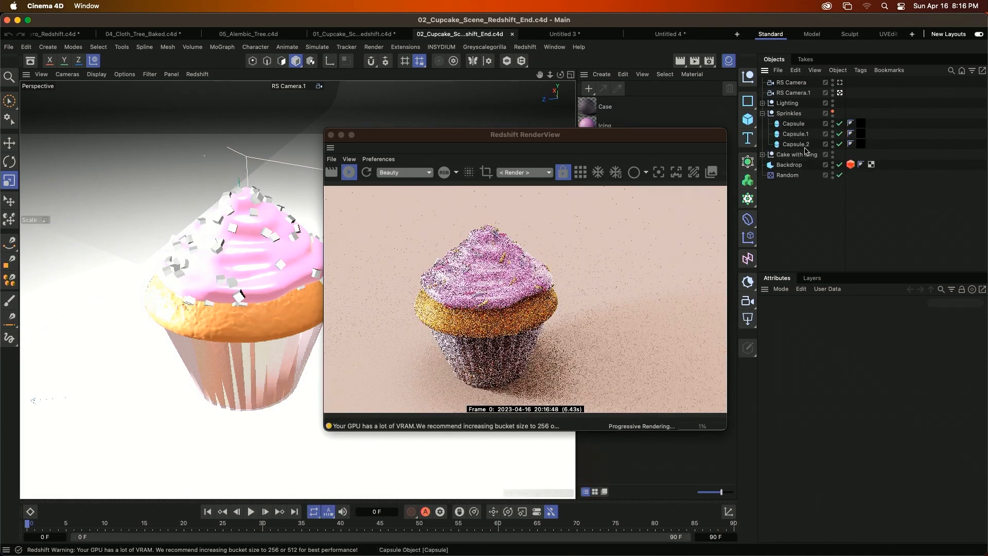
left_click(763, 113)
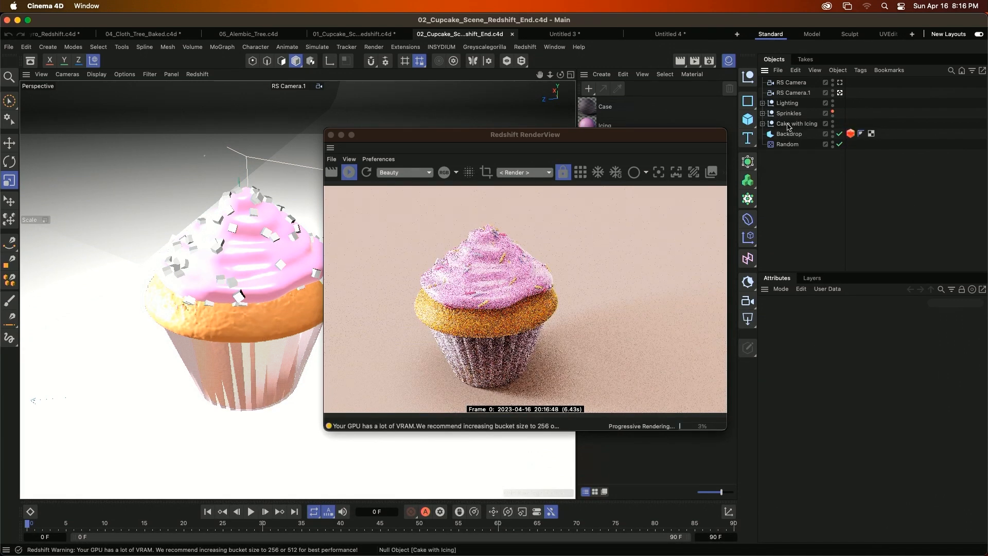
left_click(763, 123)
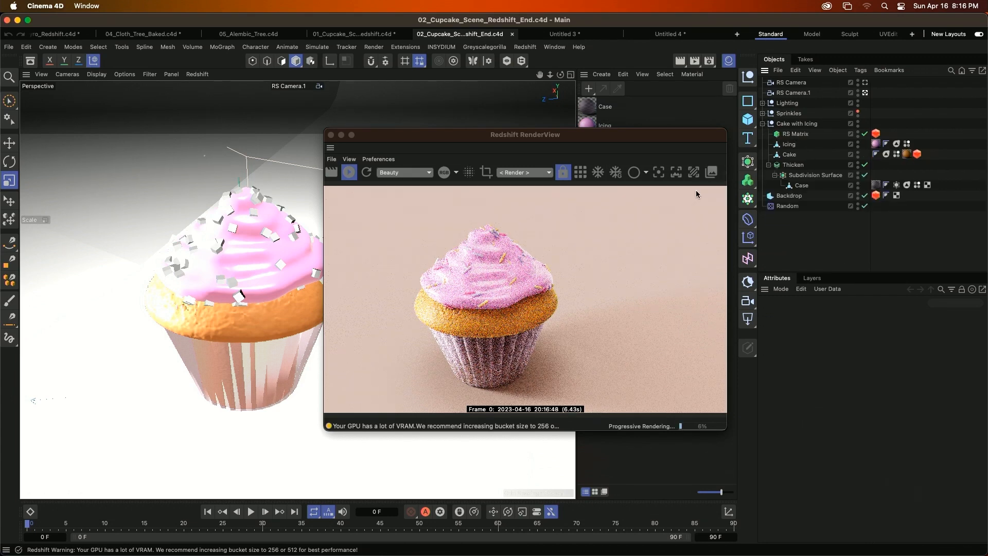
left_click(349, 172)
key("super+Tab")
key("super+Tab")
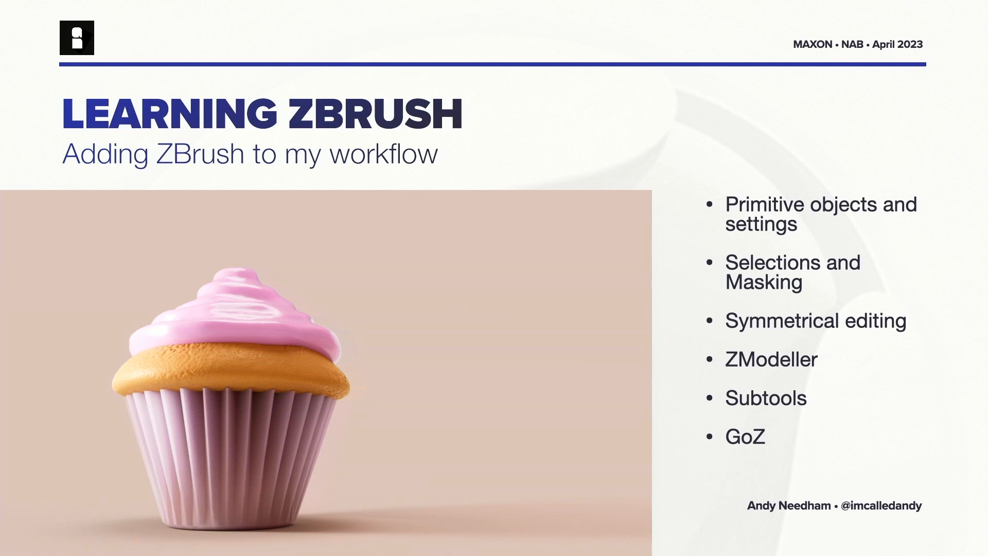
key("Right")
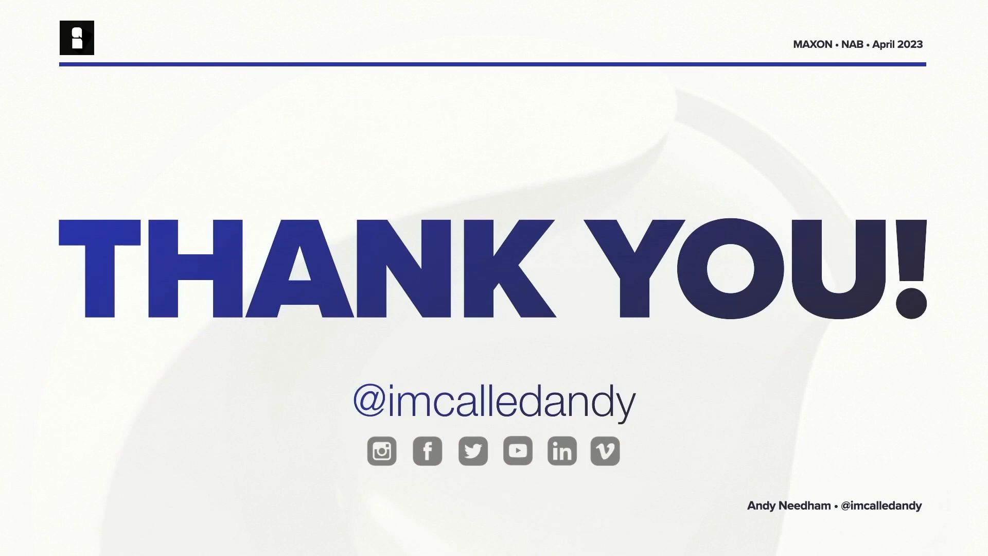